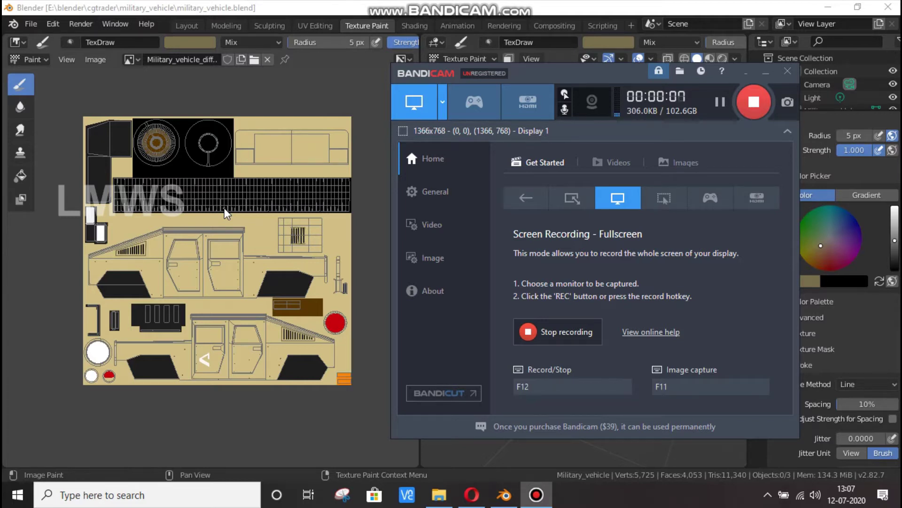
Step: Bring Blender to the front and orbit and zoom the vehicle to a straight side view
left_click(376, 202)
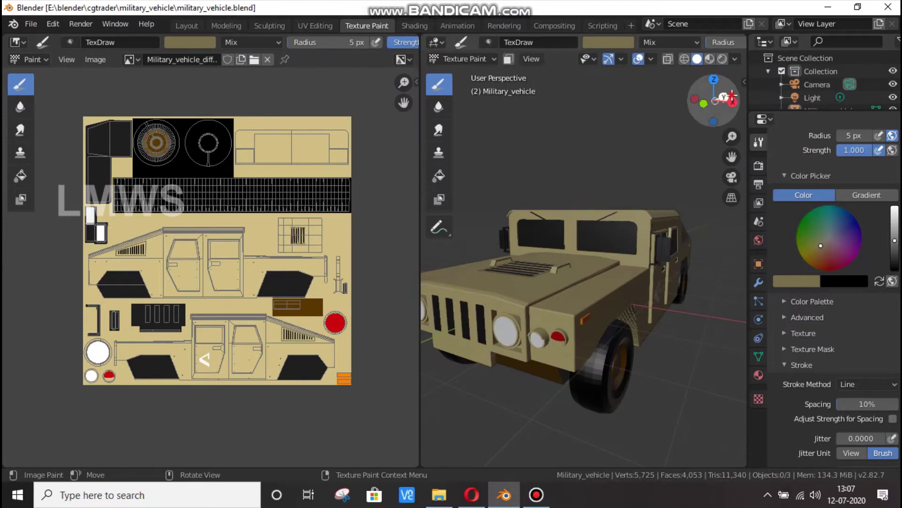
left_click_drag(719, 100, 470, 136)
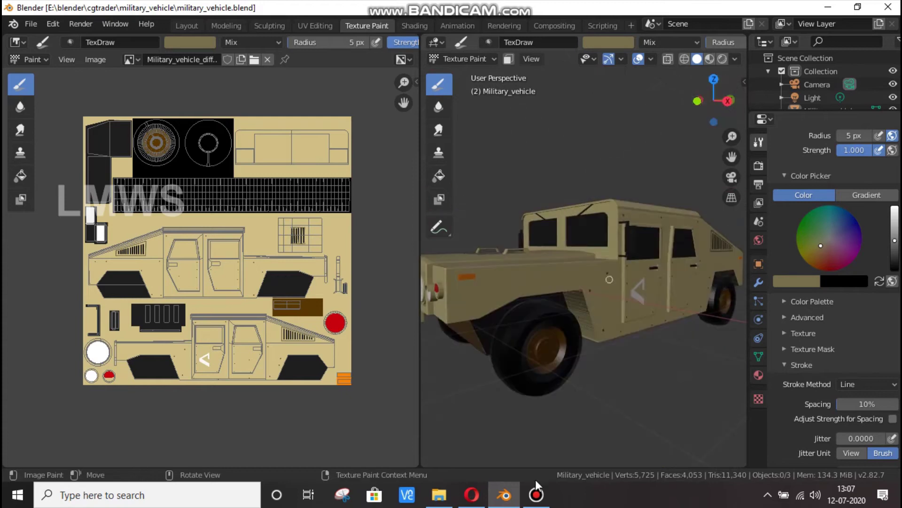
left_click(536, 494)
left_click(620, 6)
scroll(581, 301, "down", 3)
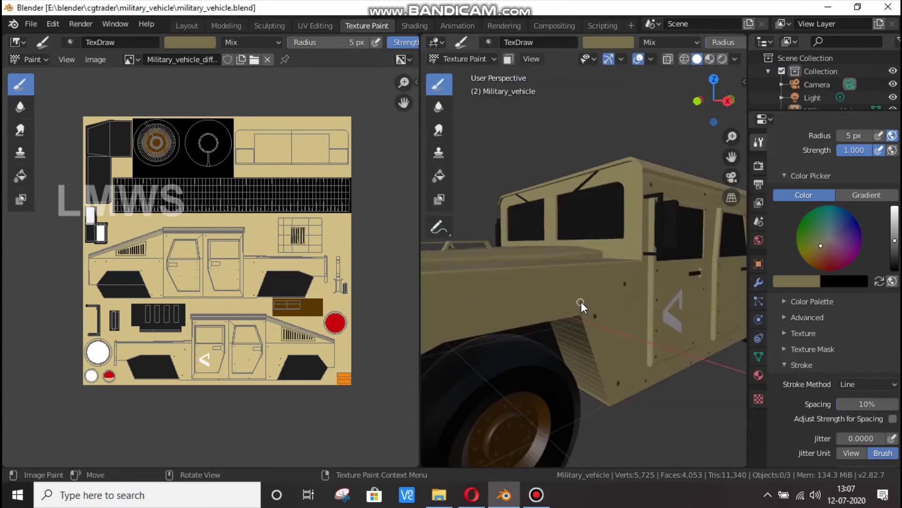
scroll(581, 301, "up", 3)
scroll(605, 311, "down", 3)
mouse_move(606, 311)
middle_mouse_down()
mouse_move(732, 306)
mouse_move(523, 335)
middle_mouse_up()
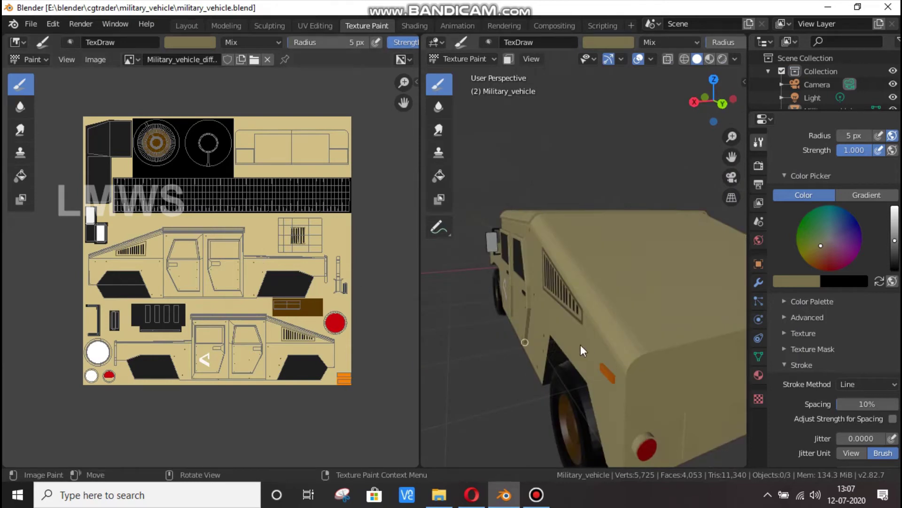
middle_click_drag(580, 344, 652, 331)
scroll(652, 330, "up", 3)
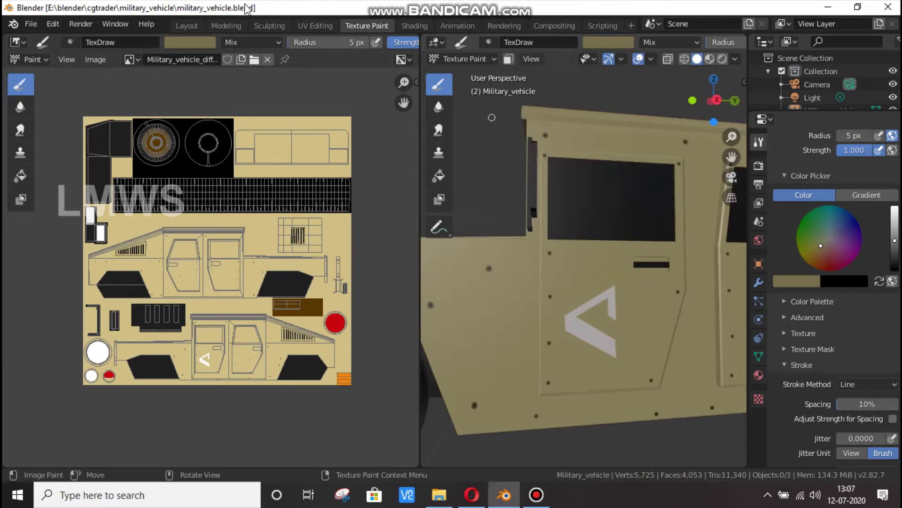
Step: Show the vehicle in Material Preview shading in the Shading workspace
left_click(421, 26)
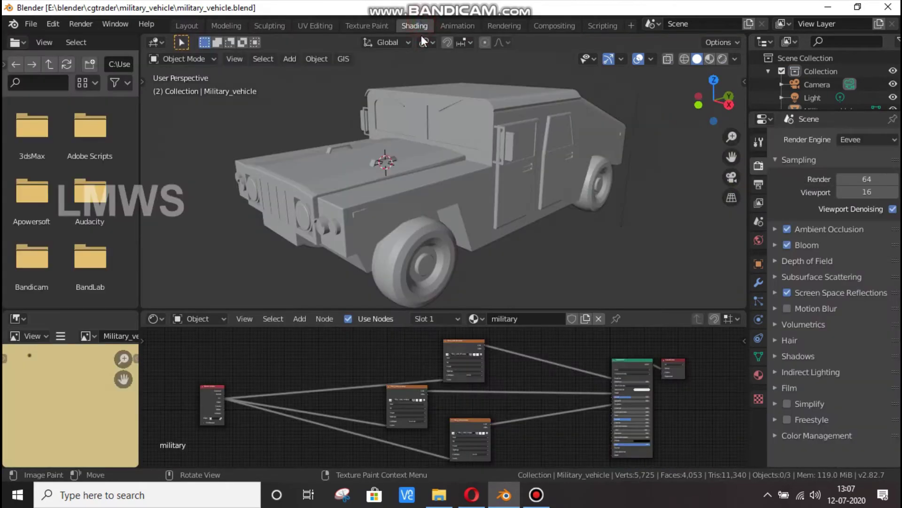
scroll(613, 133, "up", 5)
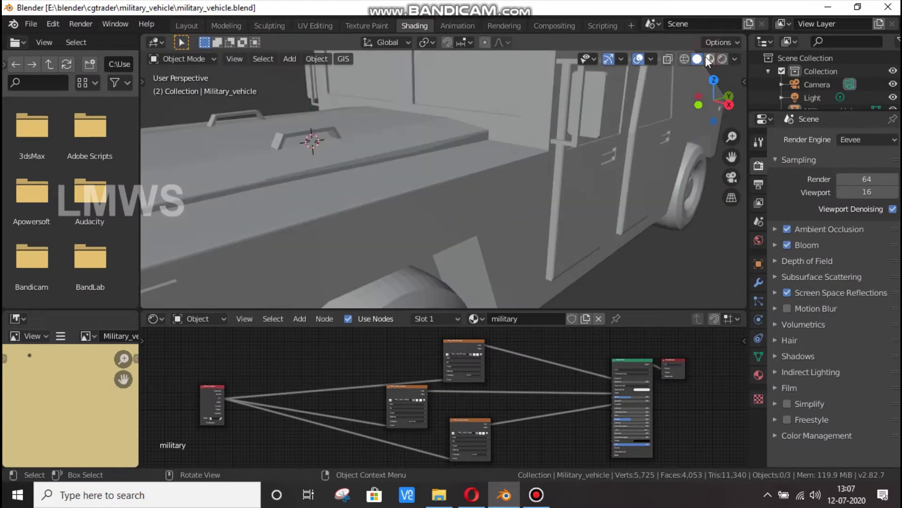
left_click(708, 58)
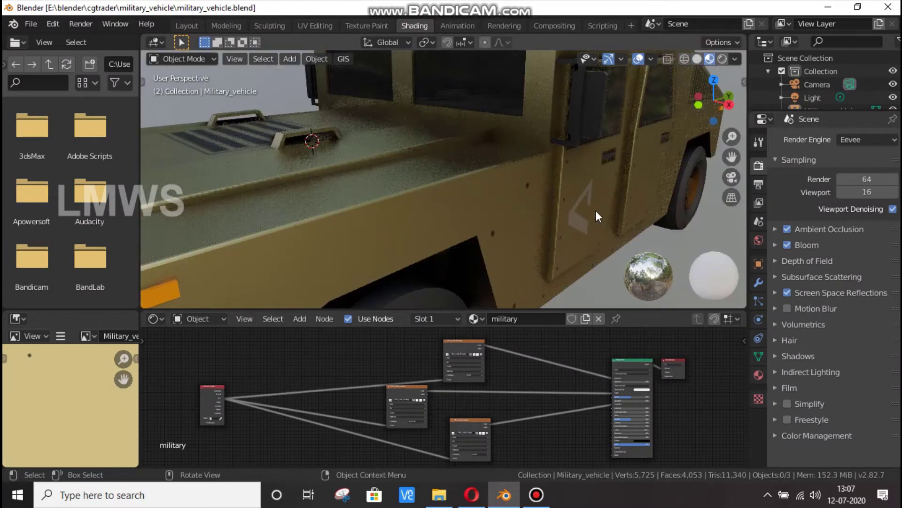
scroll(595, 211, "down", 2)
Step: Orbit to the doors, hood and wheel, and pan the node graph to the Glossy and metallic image nodes
mouse_move(595, 214)
middle_mouse_down()
mouse_move(516, 208)
mouse_move(523, 180)
middle_mouse_up()
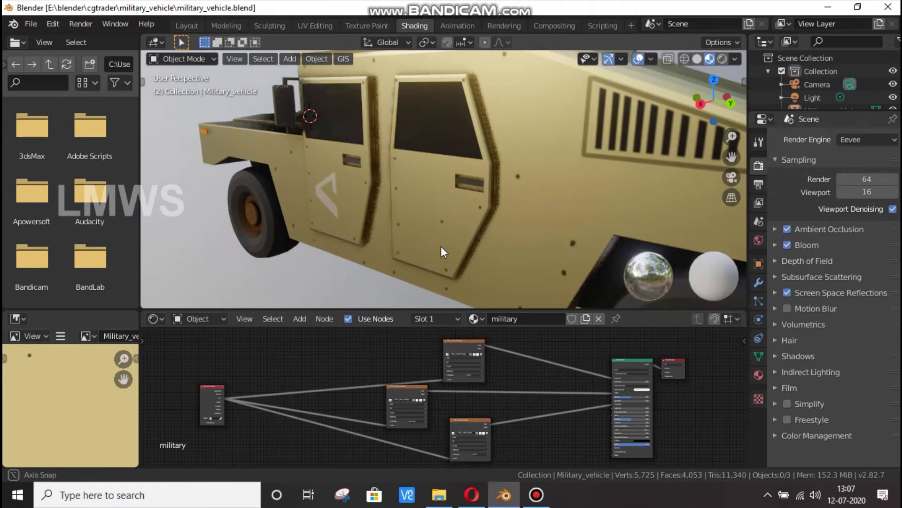
middle_click_drag(441, 247, 476, 243)
scroll(423, 405, "up", 3)
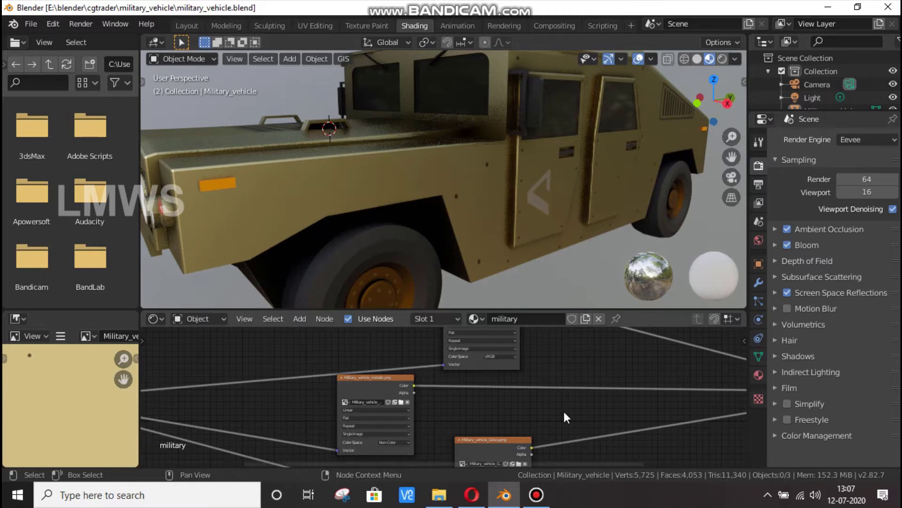
middle_click_drag(564, 416, 469, 343)
scroll(423, 357, "up", 2)
middle_click_drag(493, 403, 501, 369)
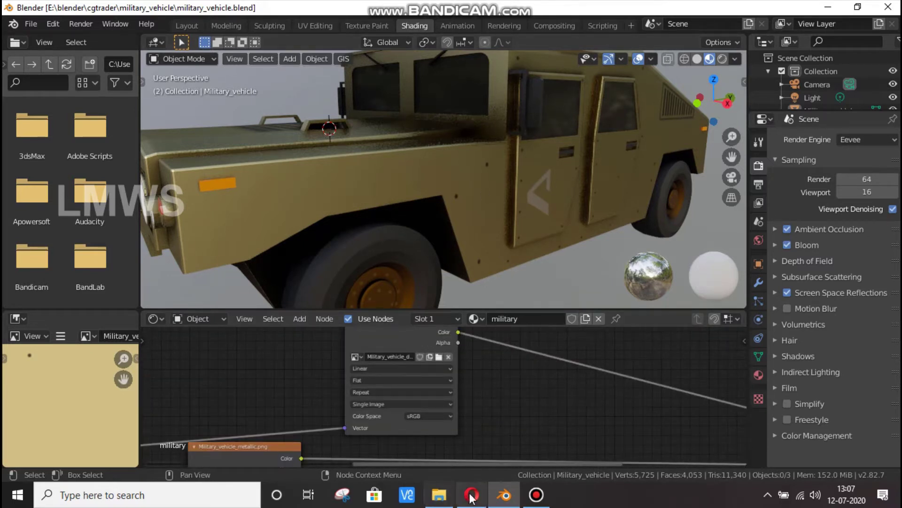
mouse_move(438, 495)
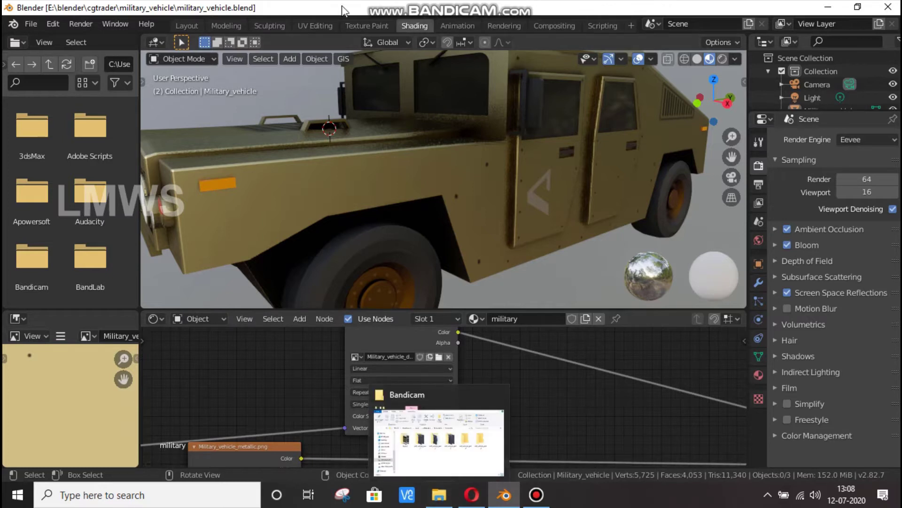
Step: Display the diffuse texture in the UV Editing image editor, with the mesh in Object Mode
left_click(354, 25)
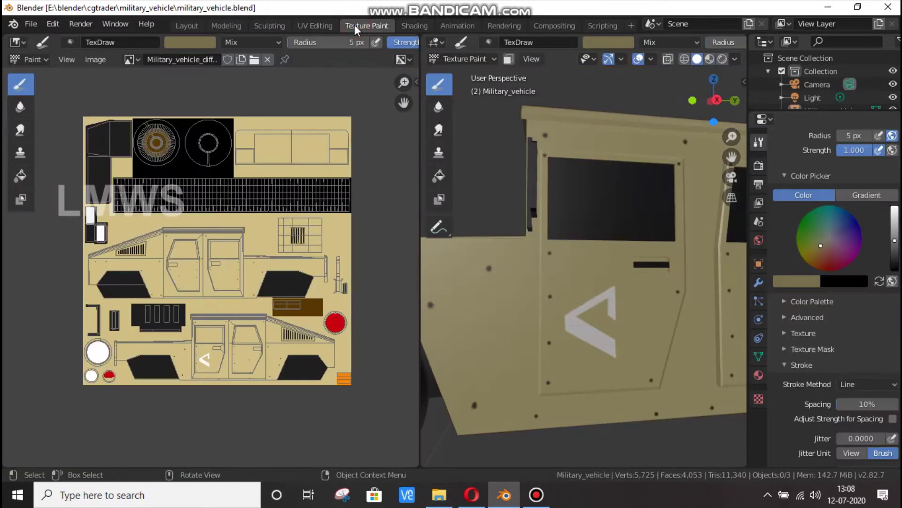
left_click(322, 23)
key("Tab")
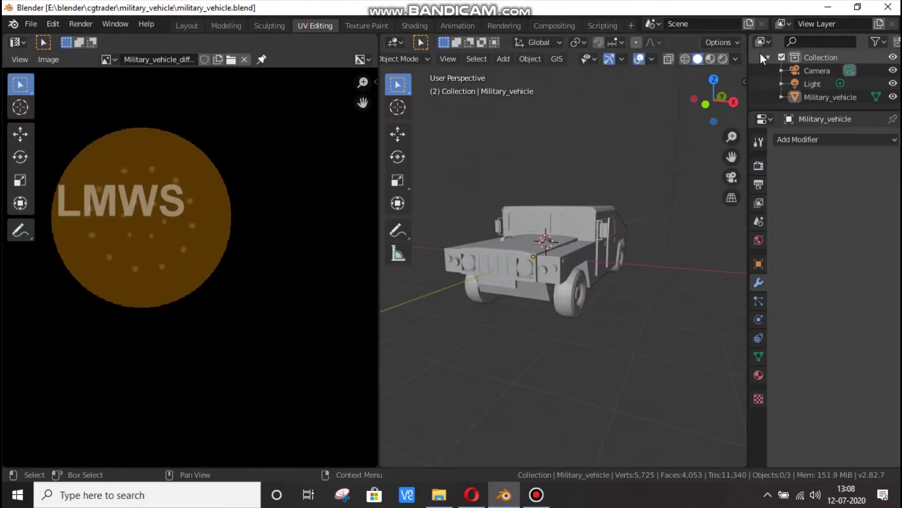
left_click(109, 59)
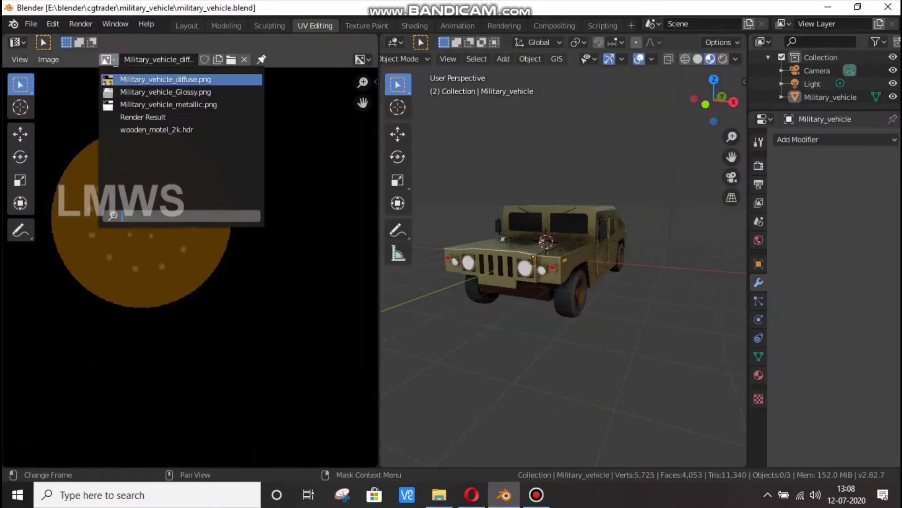
left_click(123, 79)
Step: Orbit to a closer side view, save military_vehicle.blend, and return to the Shading workspace
scroll(226, 260, "down", 4)
scroll(235, 291, "down", 1)
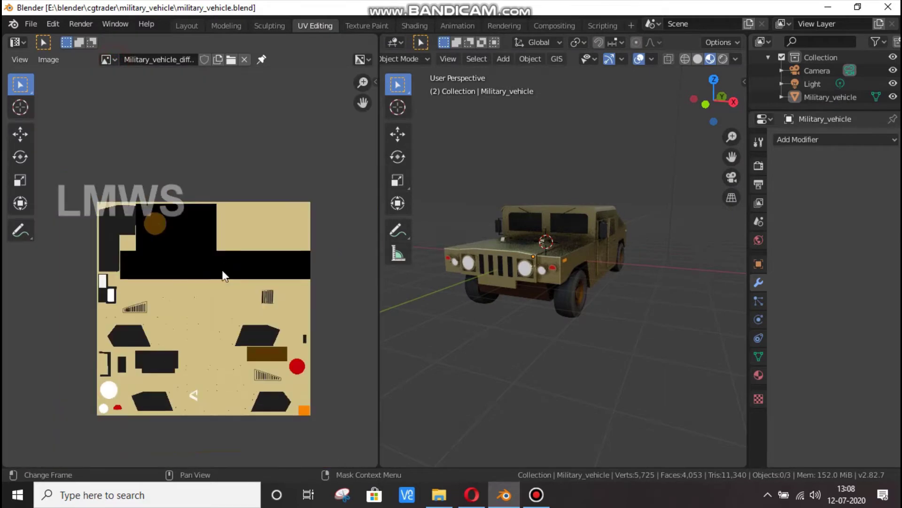
scroll(242, 231, "up", 2)
mouse_move(517, 291)
middle_mouse_down()
mouse_move(585, 326)
mouse_move(610, 292)
middle_mouse_up()
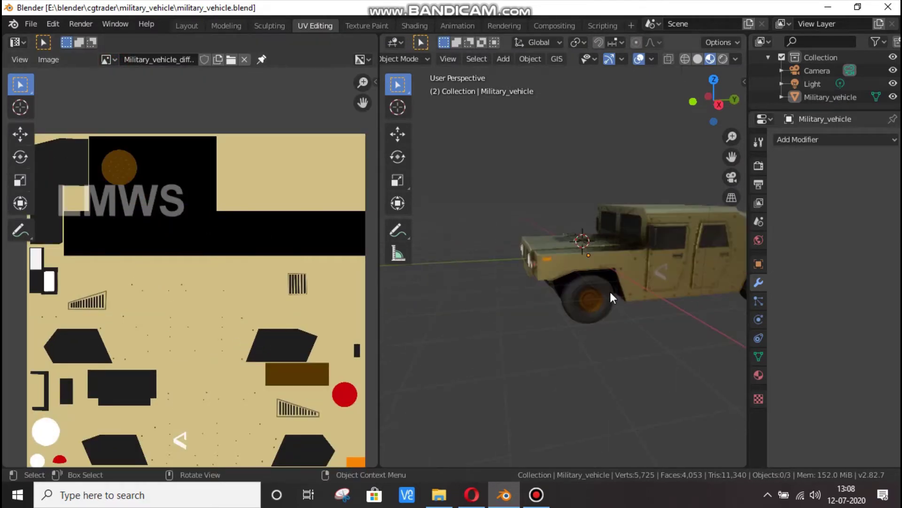
scroll(610, 291, "up", 3)
key("ctrl+s")
left_click(417, 25)
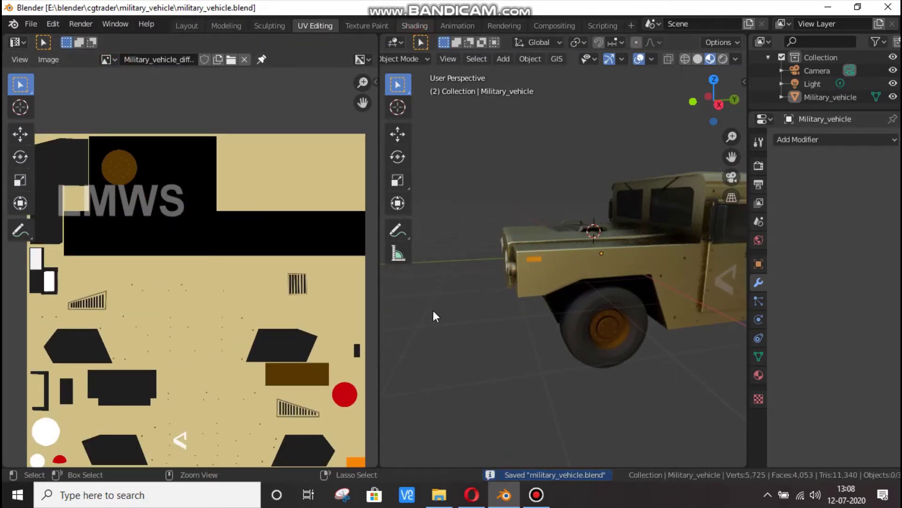
scroll(592, 409, "down", 2)
Step: Cut the image links into Metallic and Roughness and view the vehicle's front
scroll(514, 366, "up", 3)
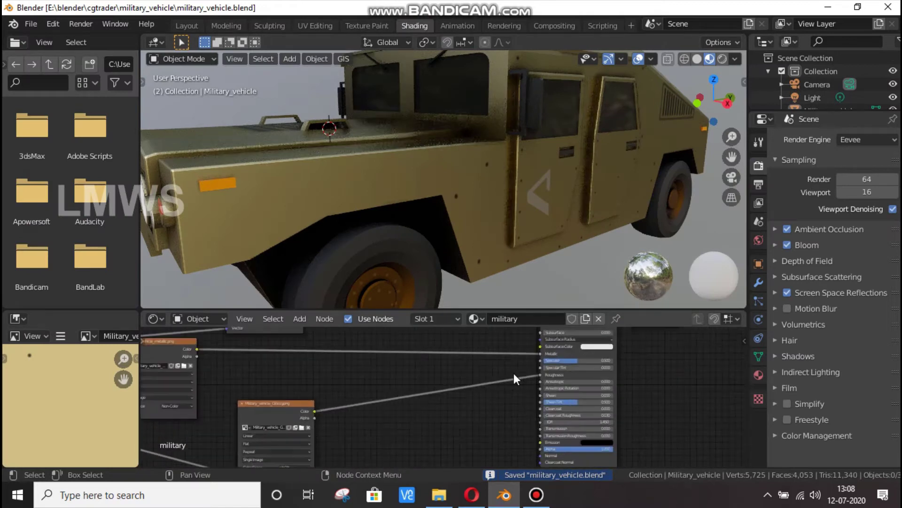
left_click_drag(542, 356, 534, 376)
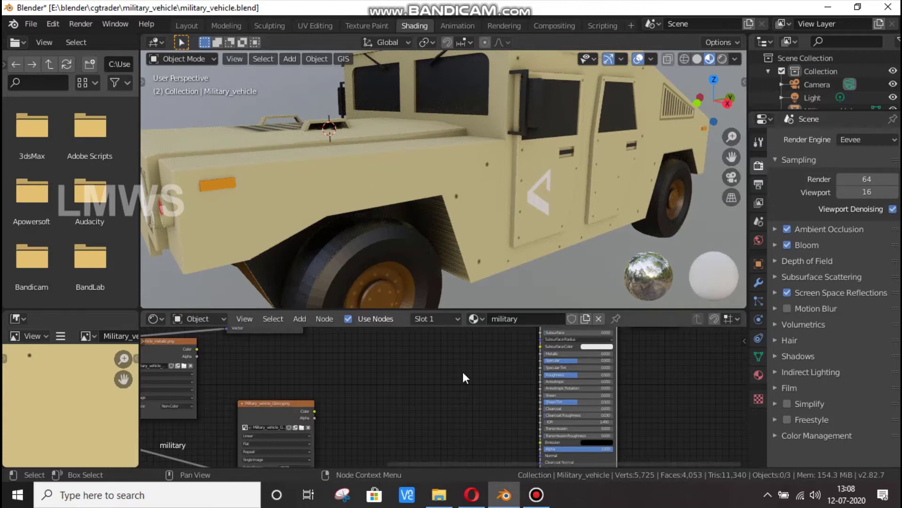
scroll(461, 371, "down", 2)
mouse_move(551, 229)
middle_mouse_down()
mouse_move(638, 229)
mouse_move(423, 211)
mouse_move(372, 238)
middle_mouse_up()
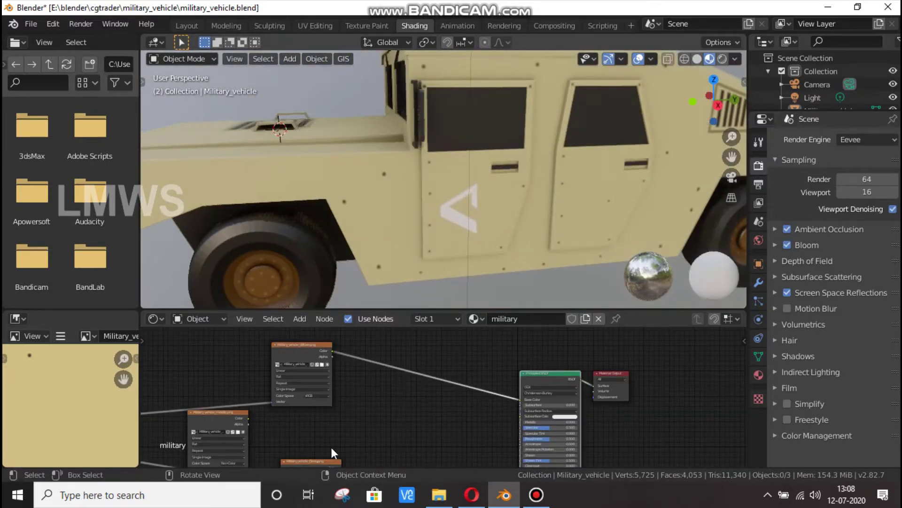
scroll(391, 387, "up", 2)
scroll(399, 392, "up", 2)
scroll(399, 392, "up", 1)
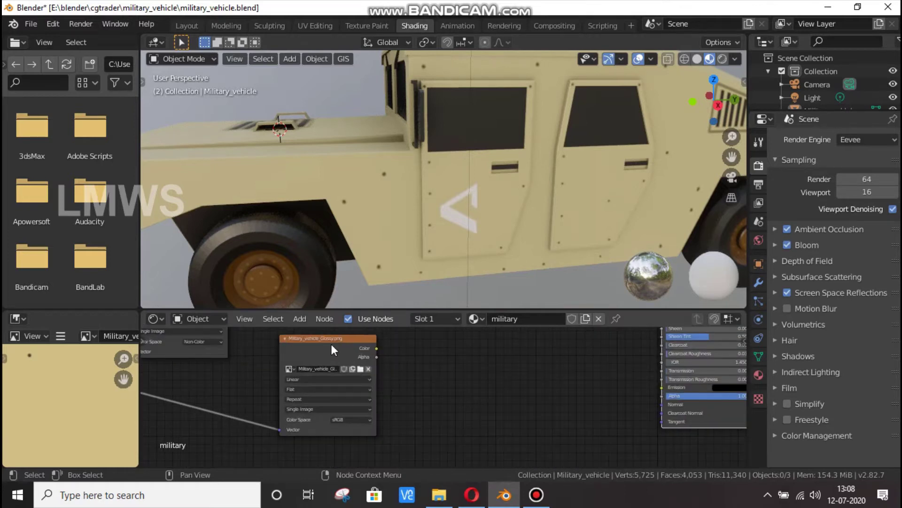
middle_click_drag(422, 362, 391, 411)
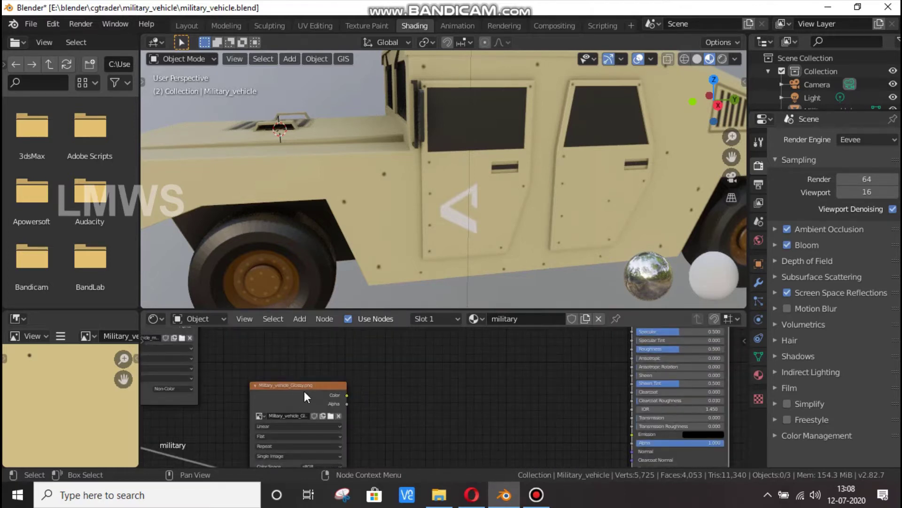
Step: Connect the Glossy image's Color into Roughness, inspect the doors, and switch to UV Editing
left_click_drag(347, 395, 630, 350)
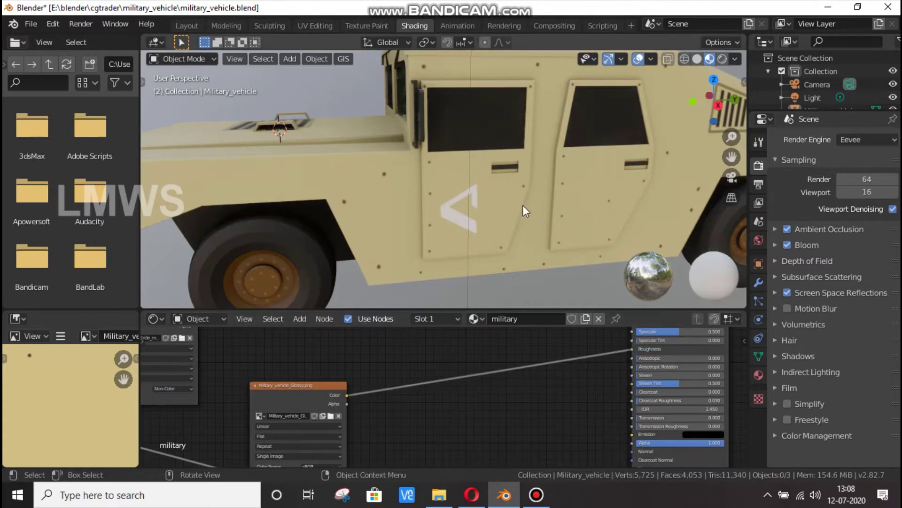
middle_click_drag(542, 213, 455, 147)
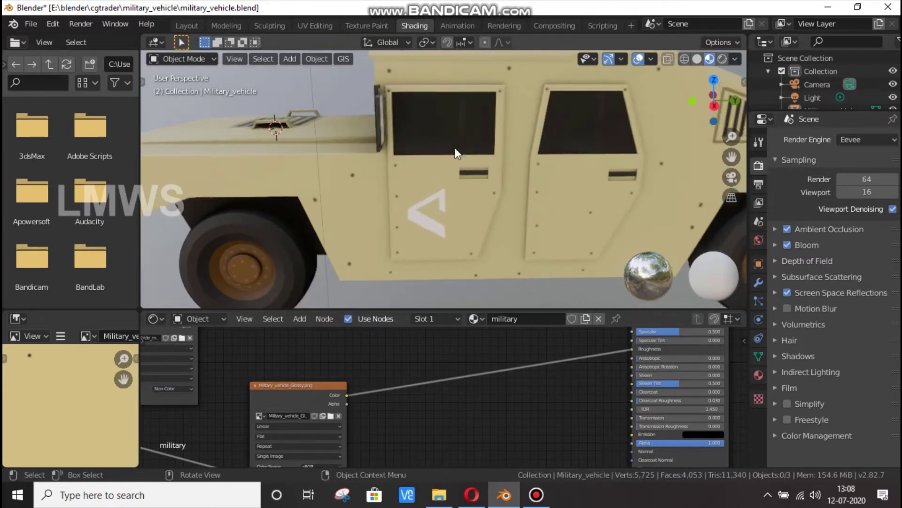
scroll(475, 215, "up", 2)
scroll(475, 214, "down", 2)
middle_click_drag(449, 214, 442, 230)
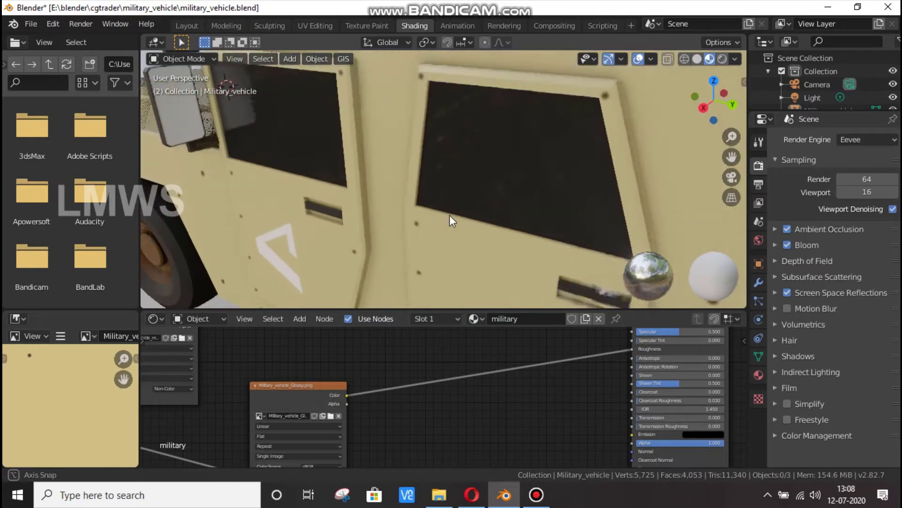
scroll(414, 230, "down", 1)
scroll(251, 167, "down", 1)
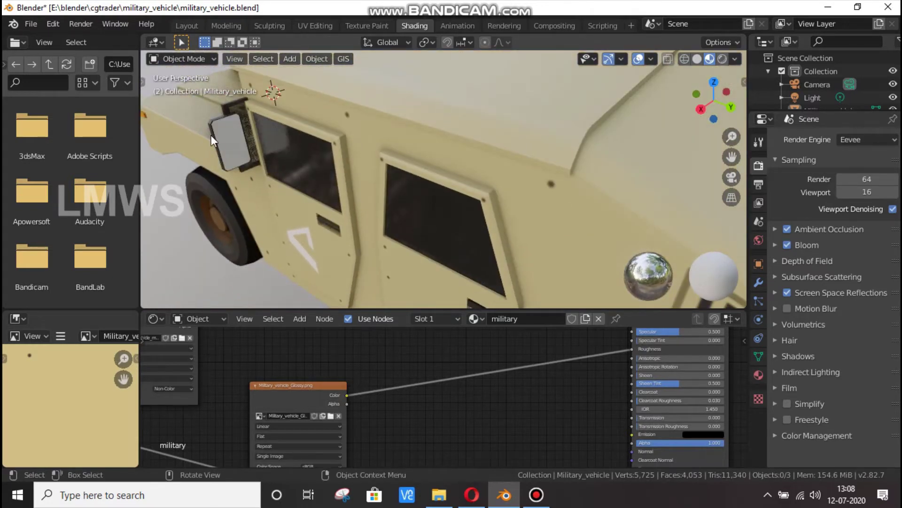
left_click(323, 27)
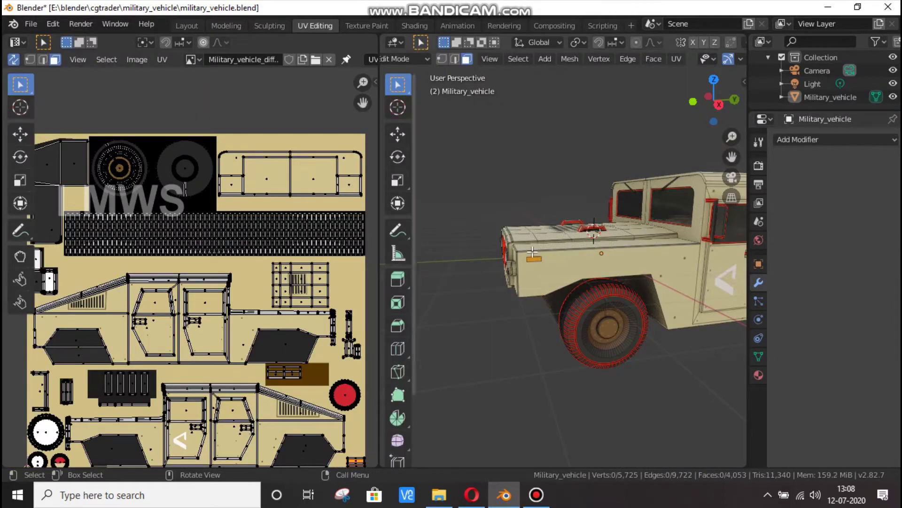
key("Tab")
middle_click_drag(489, 258, 196, 244)
scroll(196, 244, "down", 3)
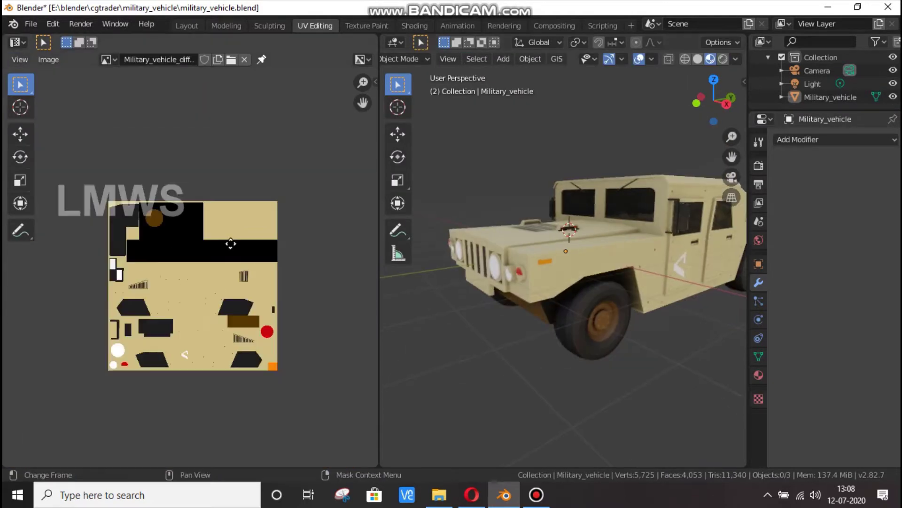
scroll(319, 321, "up", 4)
middle_click_drag(318, 320, 232, 345)
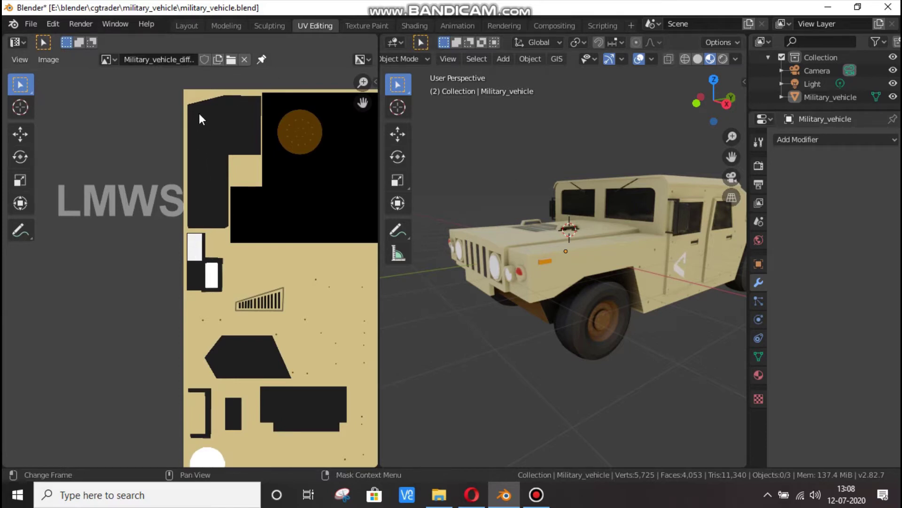
left_click(109, 58)
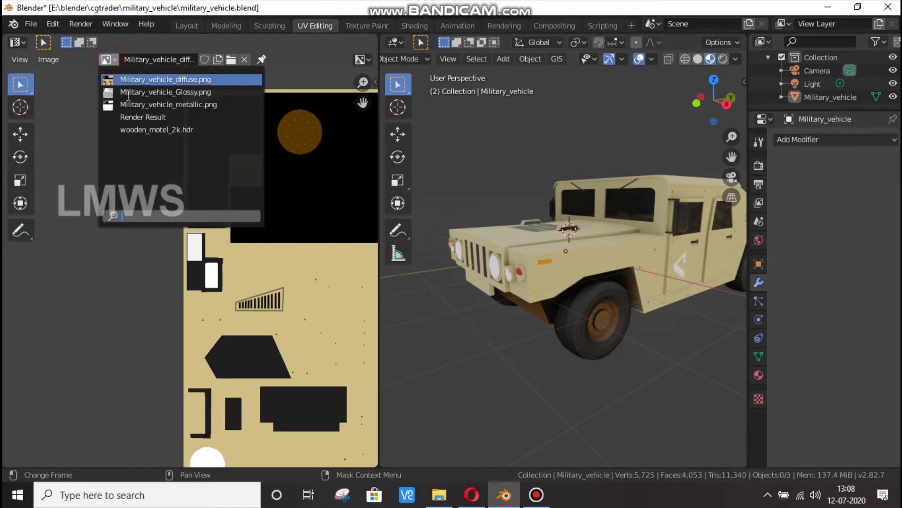
left_click(151, 94)
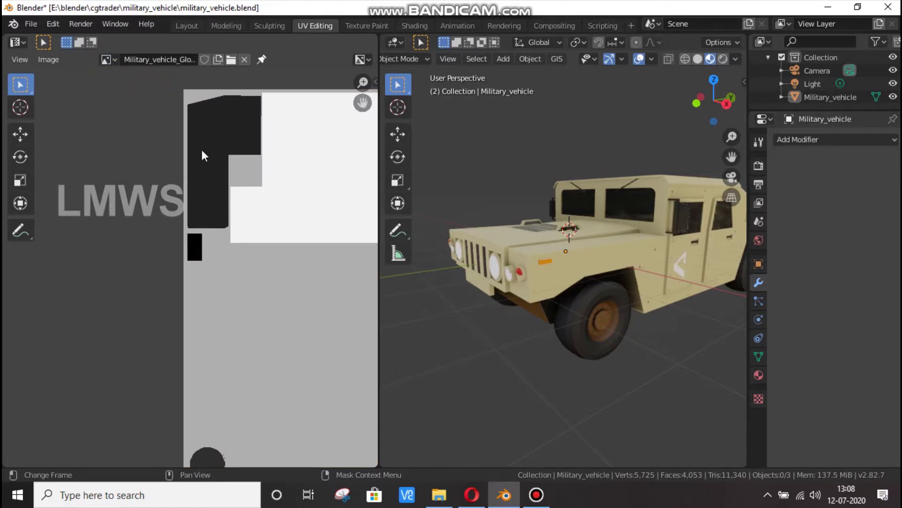
middle_click_drag(204, 155, 209, 131)
scroll(220, 228, "up", 2)
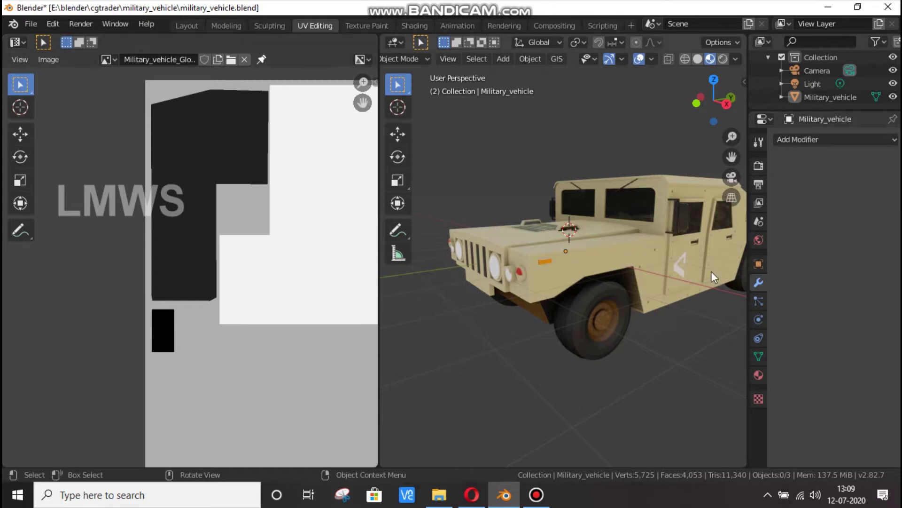
middle_click_drag(644, 290, 673, 183)
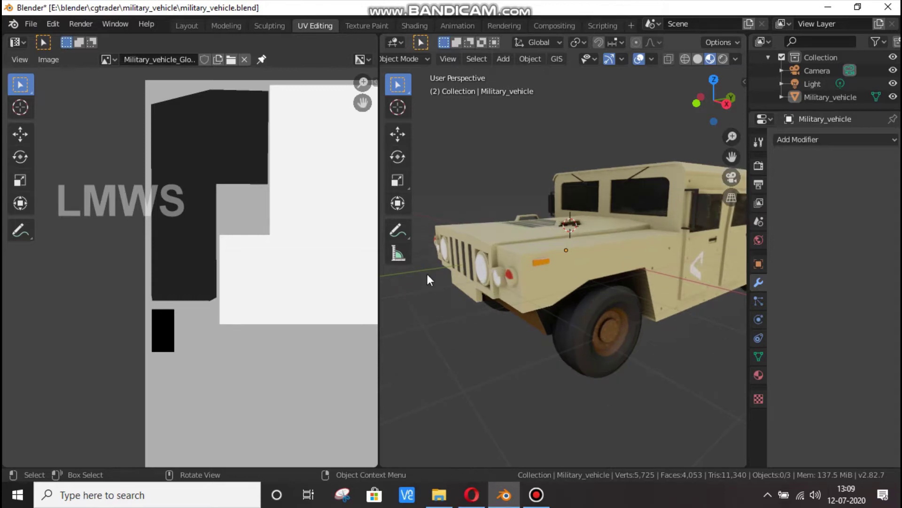
scroll(323, 289, "down", 3)
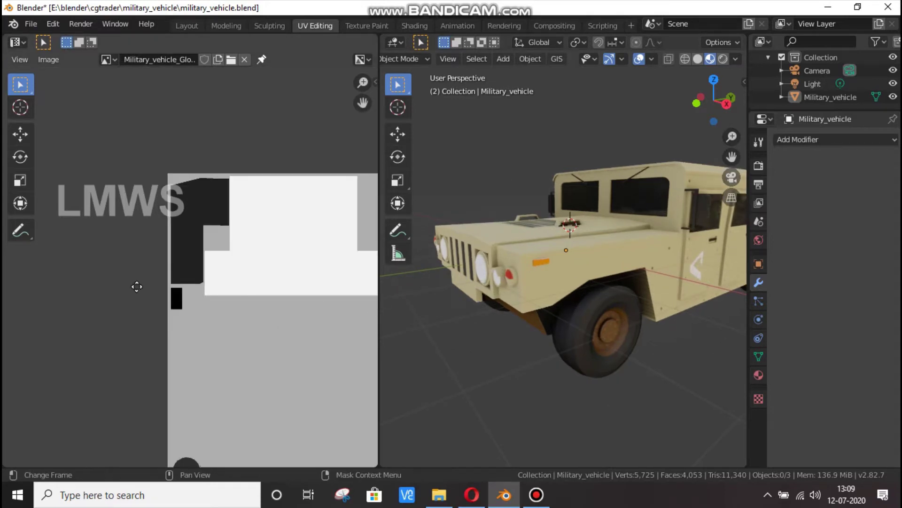
middle_click_drag(137, 287, 255, 255)
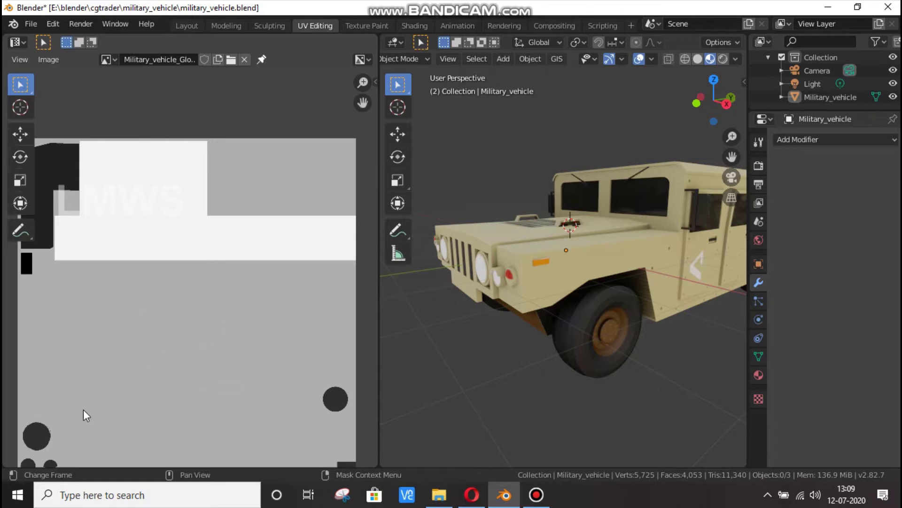
scroll(207, 388, "down", 1)
scroll(182, 292, "up", 1)
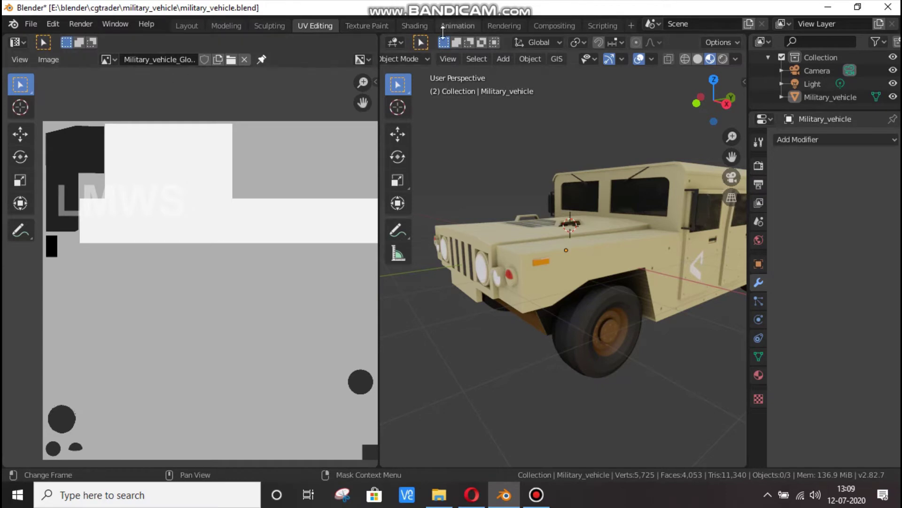
Step: Link the metallic Image Texture's Color to the Principled BSDF Metallic input, then inspect the roof
left_click(421, 26)
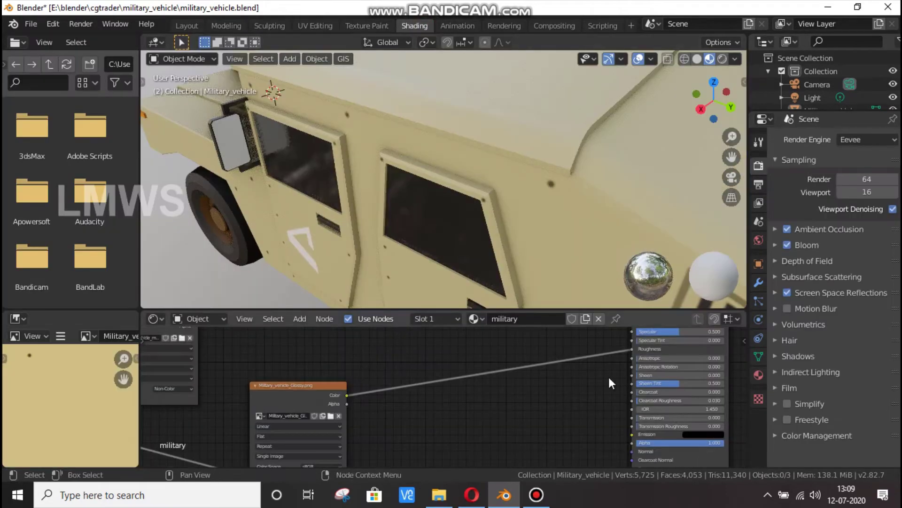
middle_click_drag(608, 377, 403, 379)
middle_click_drag(241, 421, 246, 409)
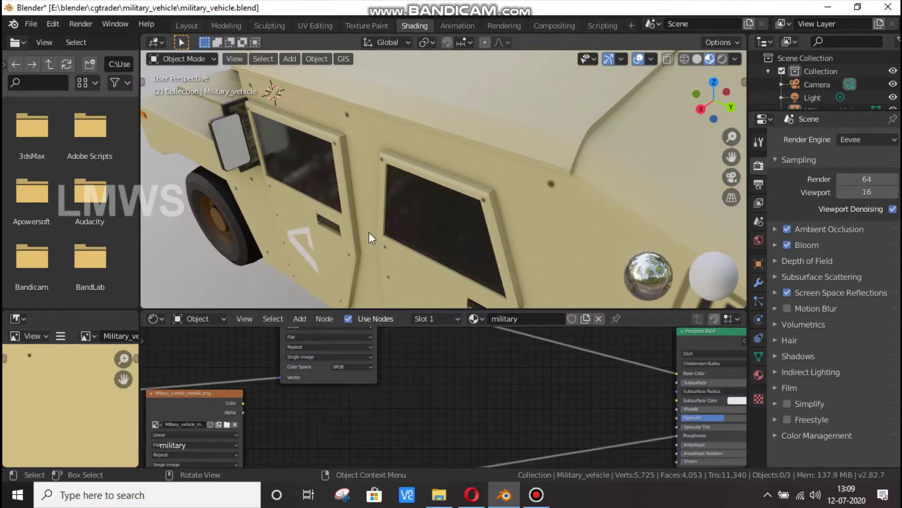
scroll(369, 232, "down", 4)
mouse_move(257, 242)
middle_mouse_down()
mouse_move(353, 220)
mouse_move(406, 153)
mouse_move(427, 155)
middle_mouse_up()
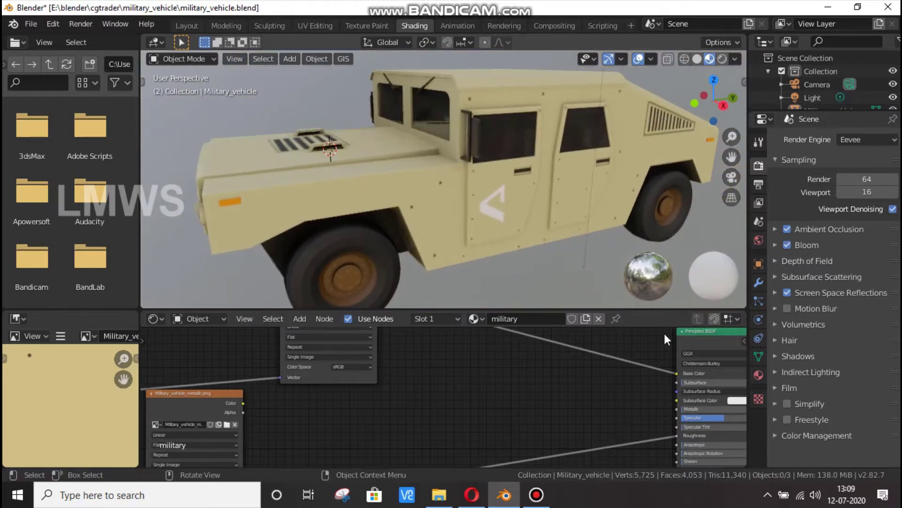
middle_click_drag(490, 377, 467, 377)
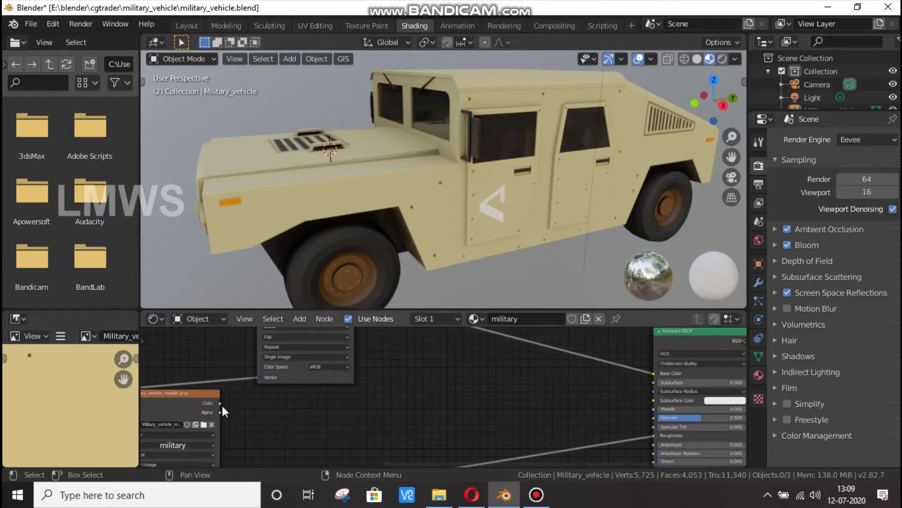
left_click_drag(220, 403, 651, 408)
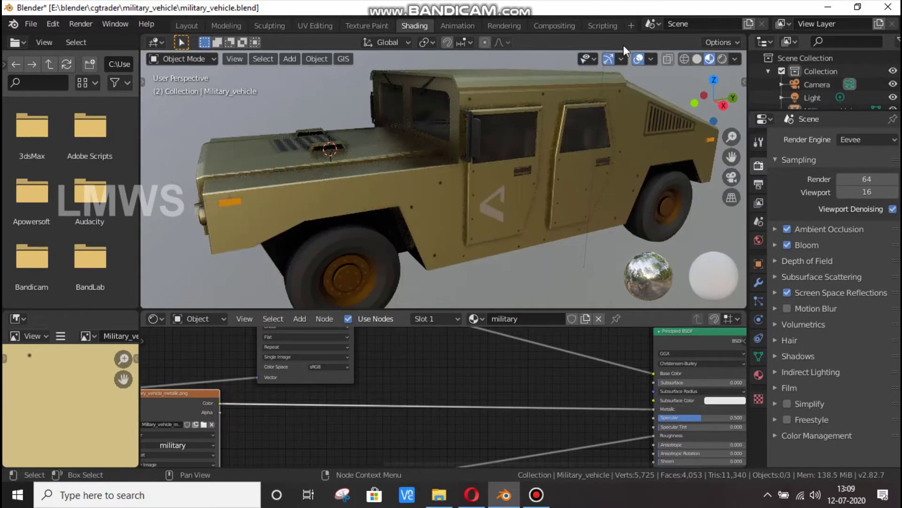
middle_click_drag(564, 141, 596, 110)
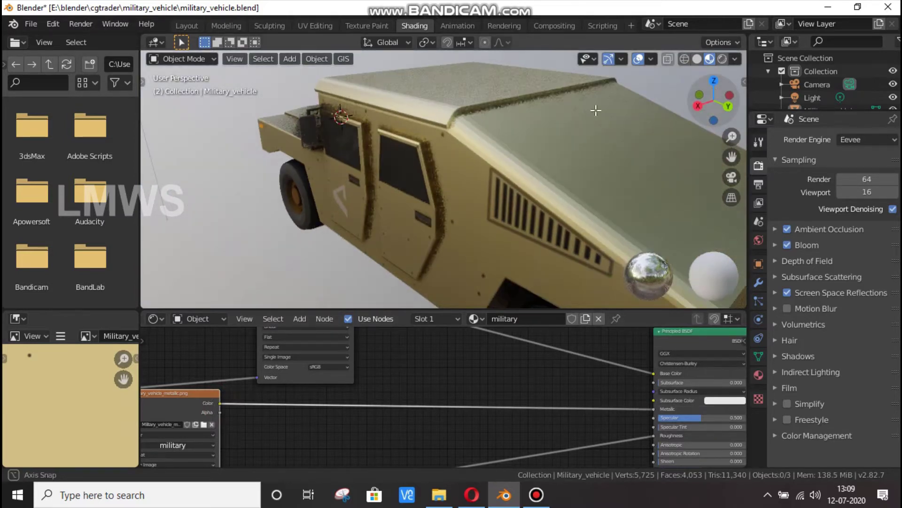
scroll(332, 159, "up", 3)
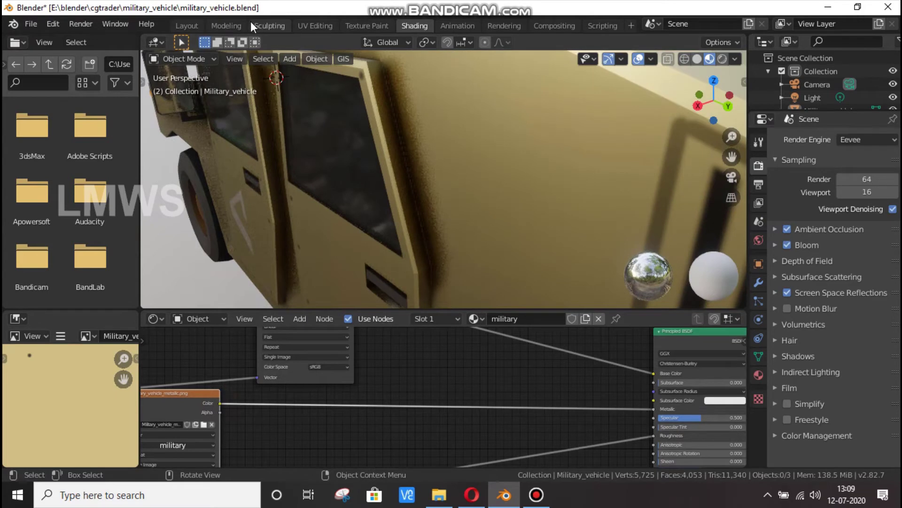
left_click(312, 26)
Step: Show Military_vehicle_metallic.png in the image editor in Object Mode and save the file
key("Tab")
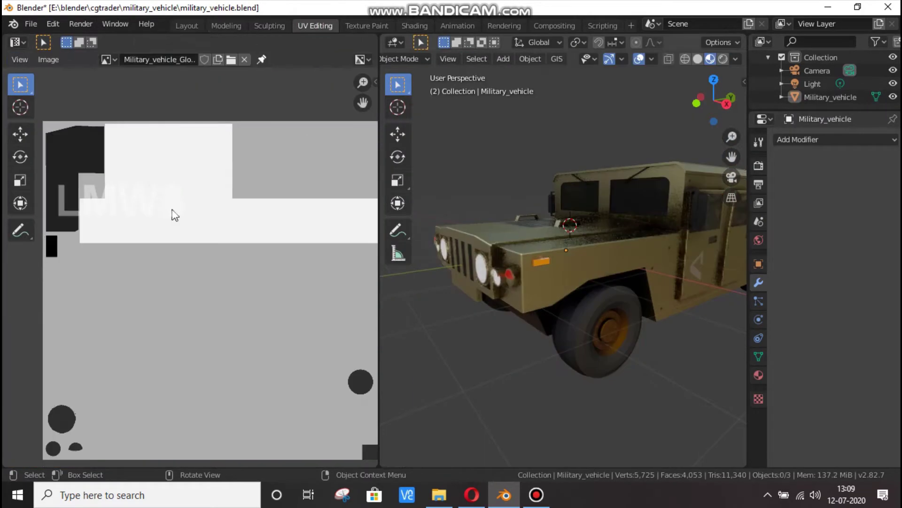
scroll(163, 185, "down", 4)
left_click(108, 59)
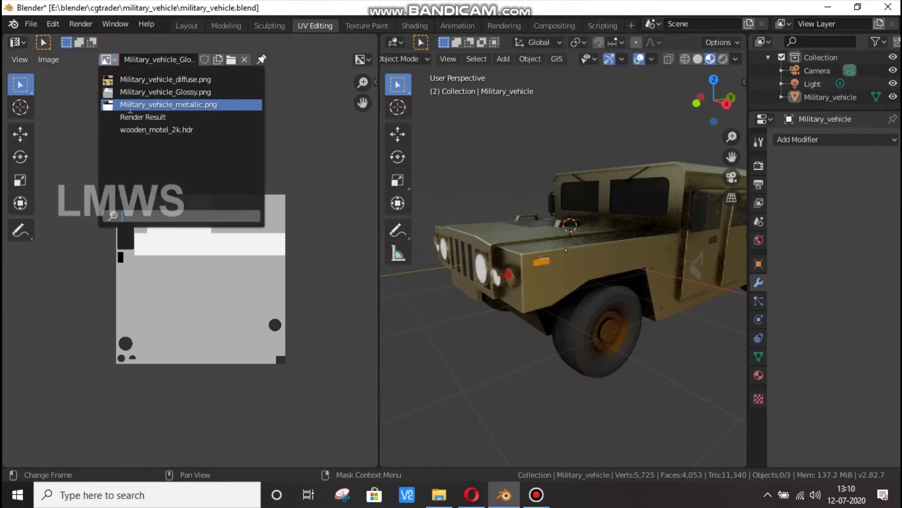
left_click(145, 105)
scroll(133, 232, "up", 3)
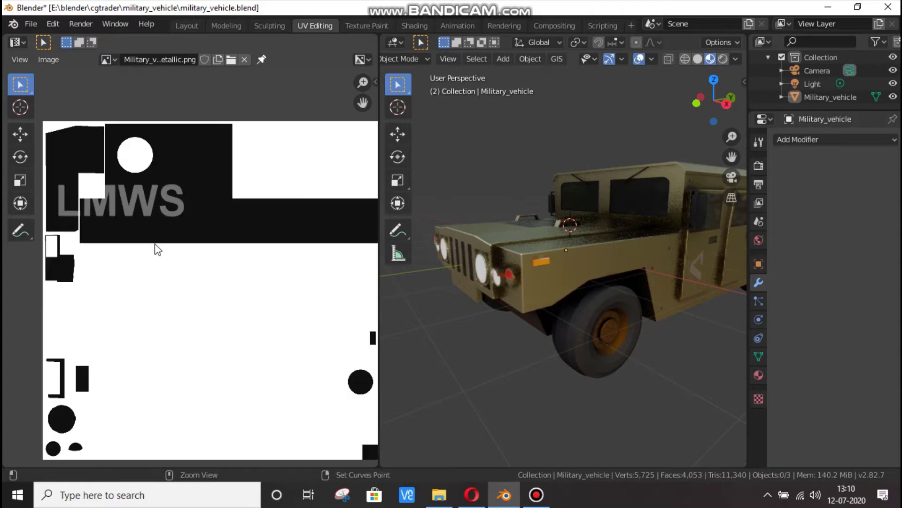
key("ctrl+s")
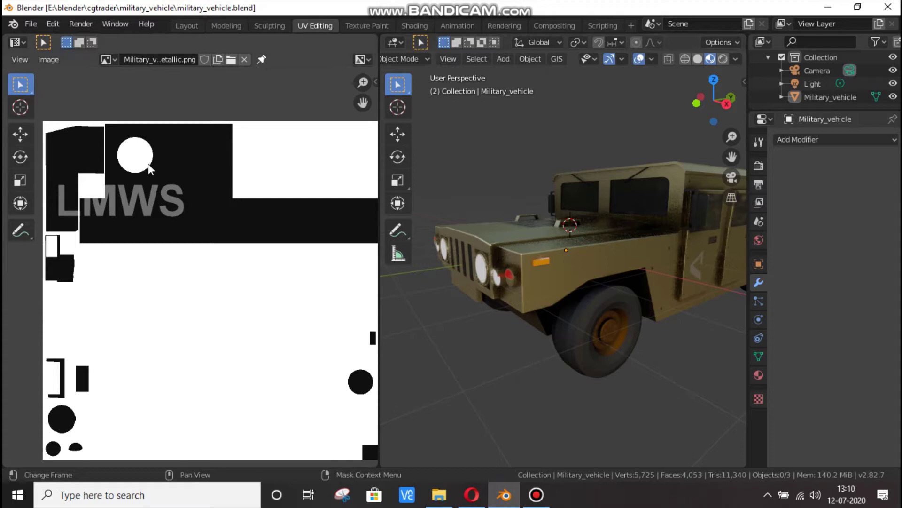
Step: Check the vehicle's UV layout in Edit Mode, return to Object Mode, deselect, save, and open Shading
left_click(619, 310)
key("Tab")
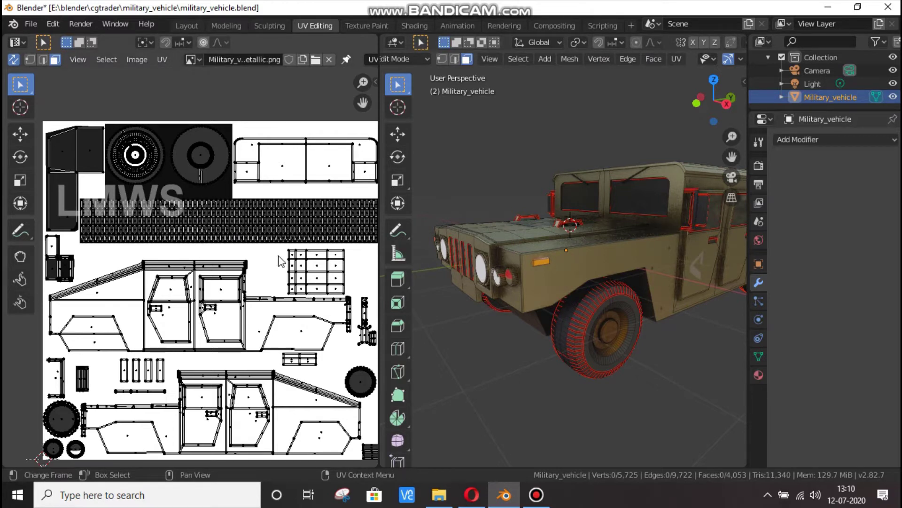
key("Tab")
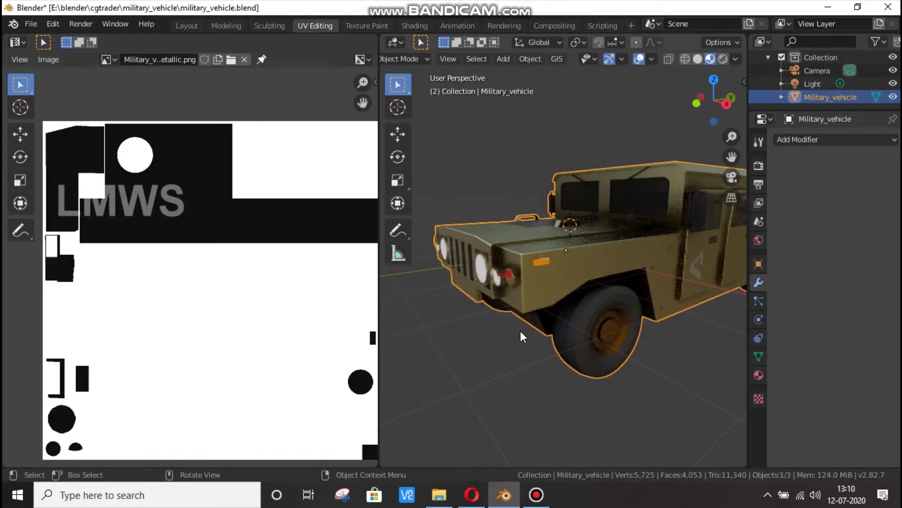
key("ctrl+s")
key("alt+a")
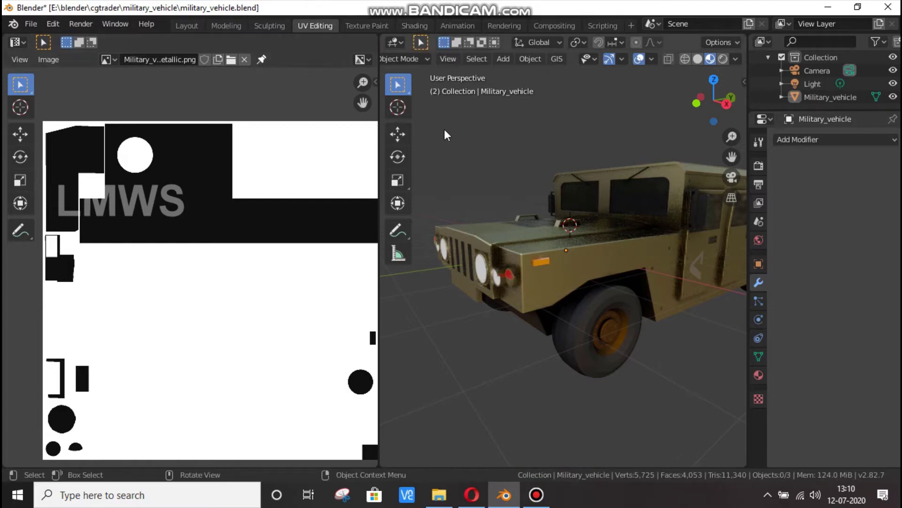
key("ctrl+s")
left_click(409, 25)
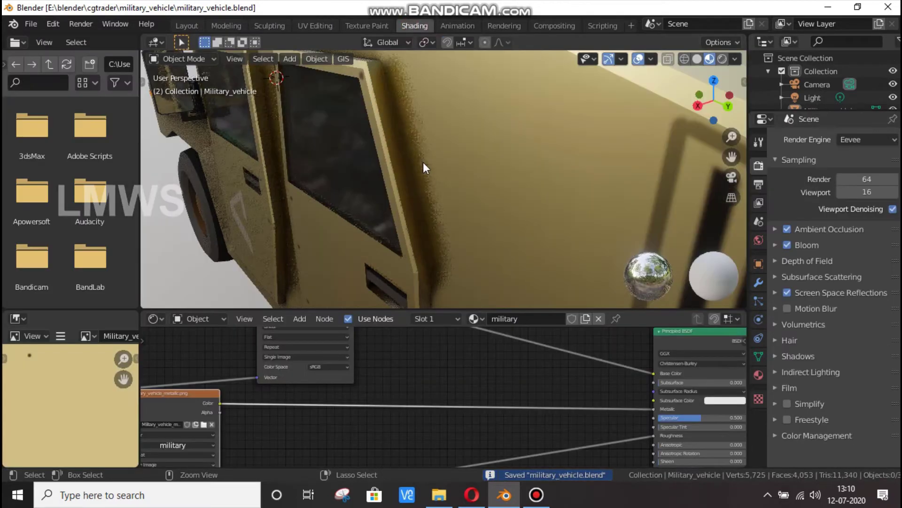
Step: Add an Image Texture node to the material via the 'ima' node search
scroll(423, 163, "down", 5)
scroll(416, 160, "down", 3)
mouse_move(395, 211)
middle_mouse_down()
mouse_move(509, 196)
mouse_move(512, 186)
middle_mouse_up()
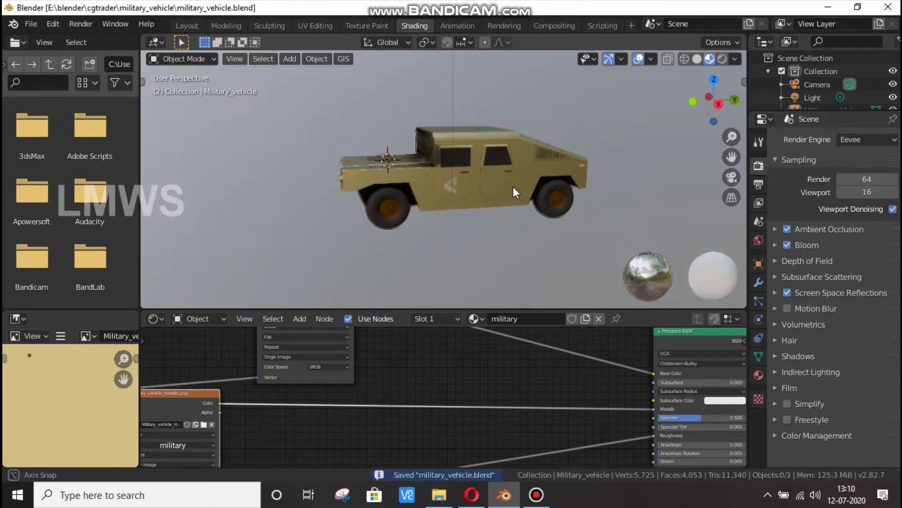
scroll(356, 403, "down", 3)
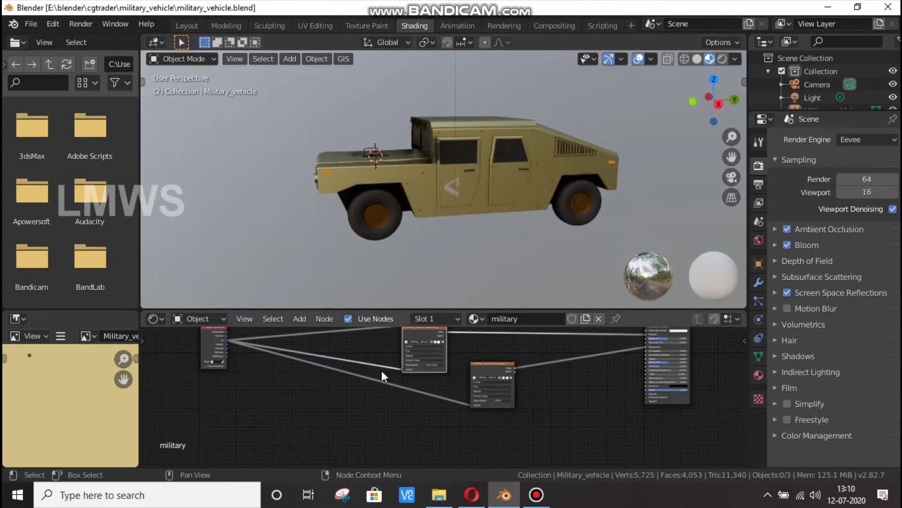
key("shift+a")
left_click(246, 327)
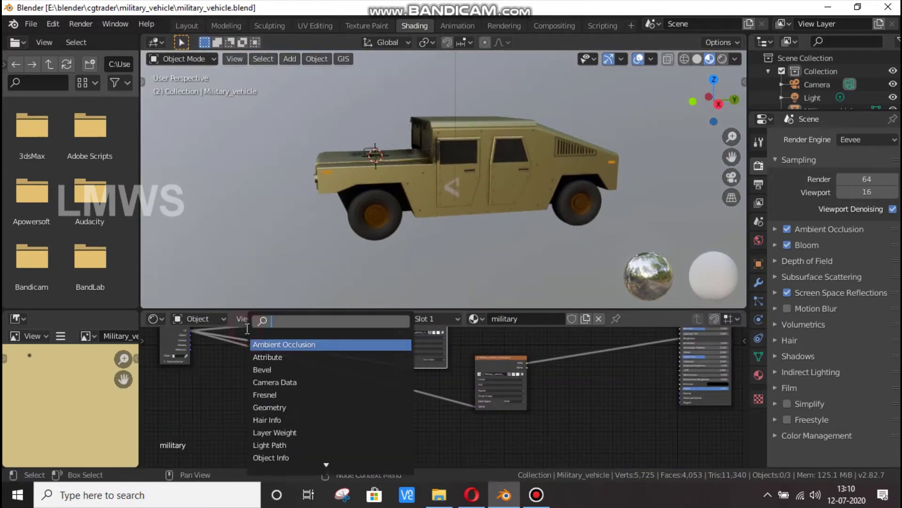
type("ima")
key("Return")
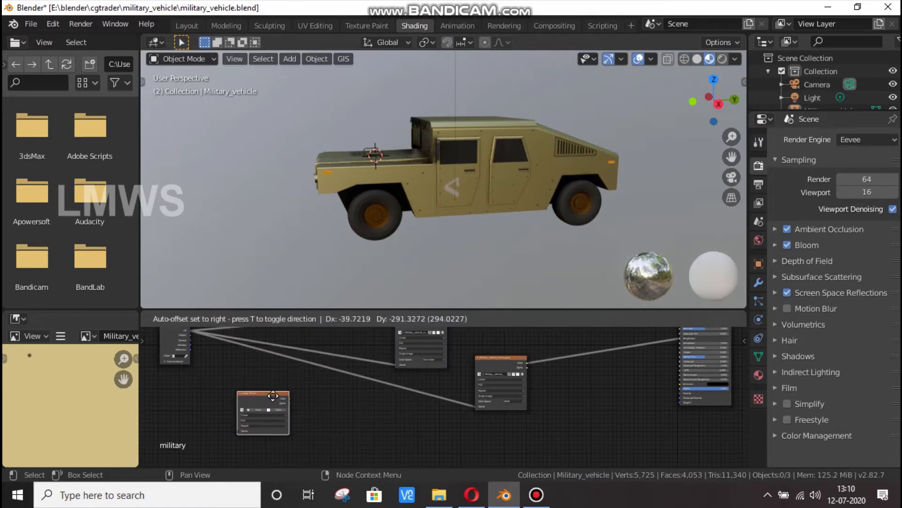
left_click(301, 416)
scroll(301, 417, "up", 3)
middle_click_drag(300, 418, 407, 415)
scroll(298, 419, "up", 2)
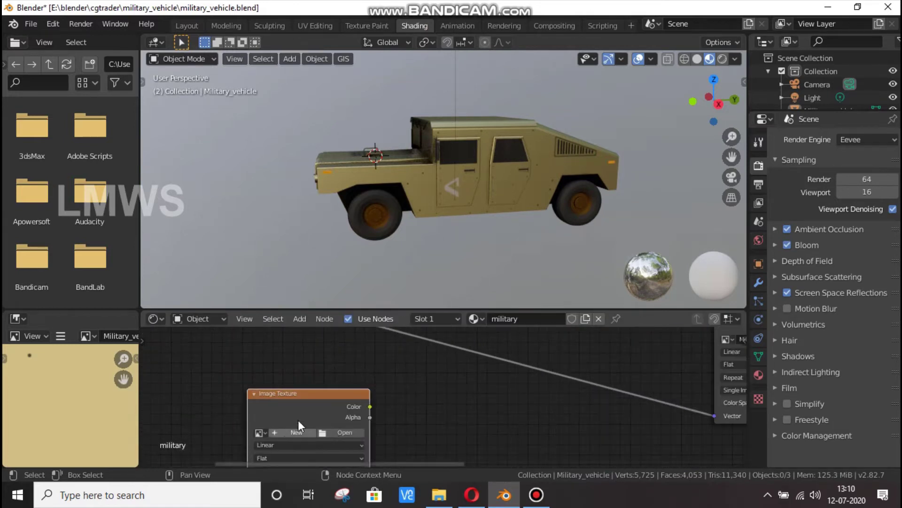
Step: Start a new image, cancel the name edit, and frame all nodes in view
left_click(295, 432)
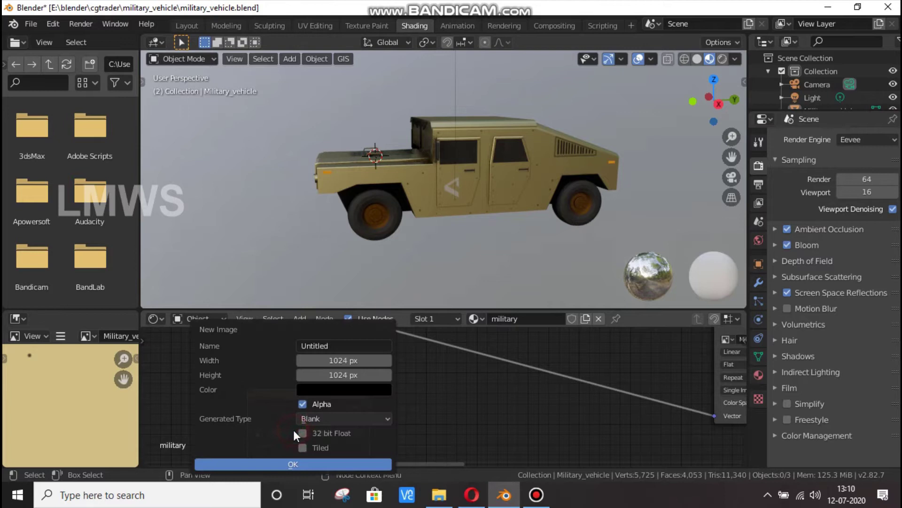
left_click(349, 348)
type("M")
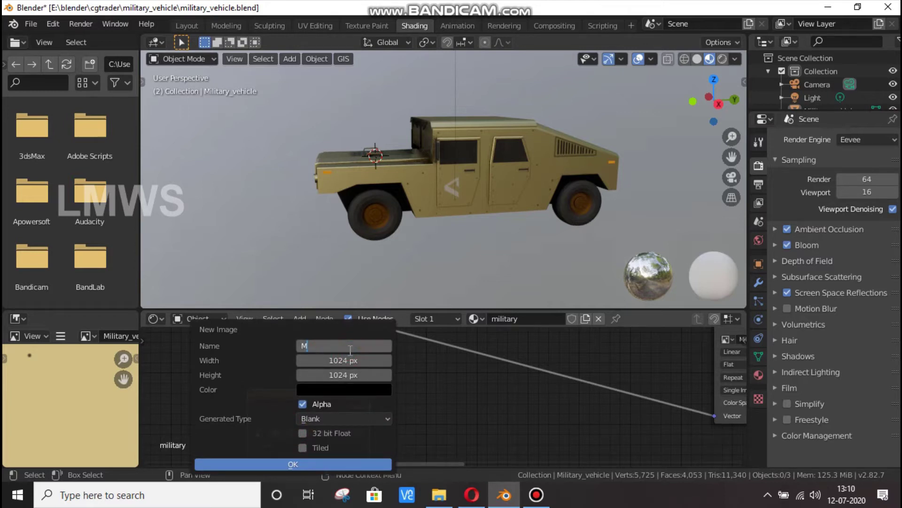
key("Escape")
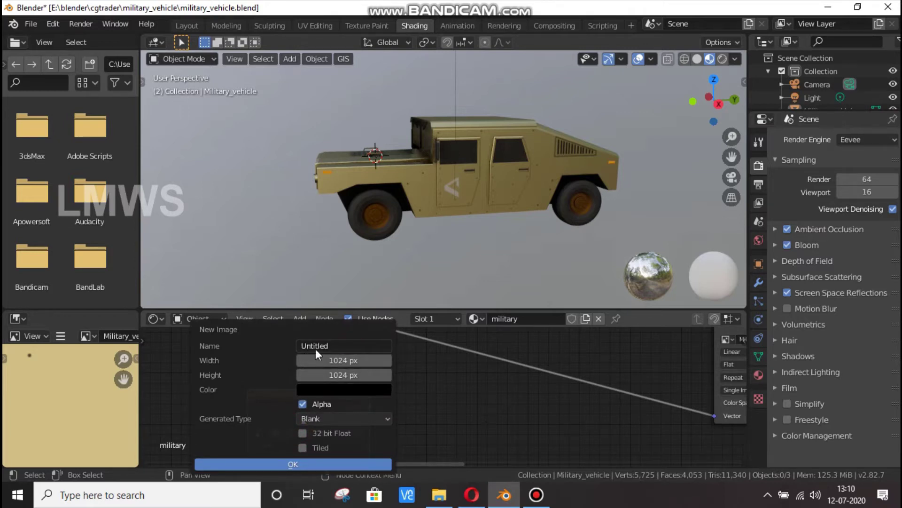
key("Home")
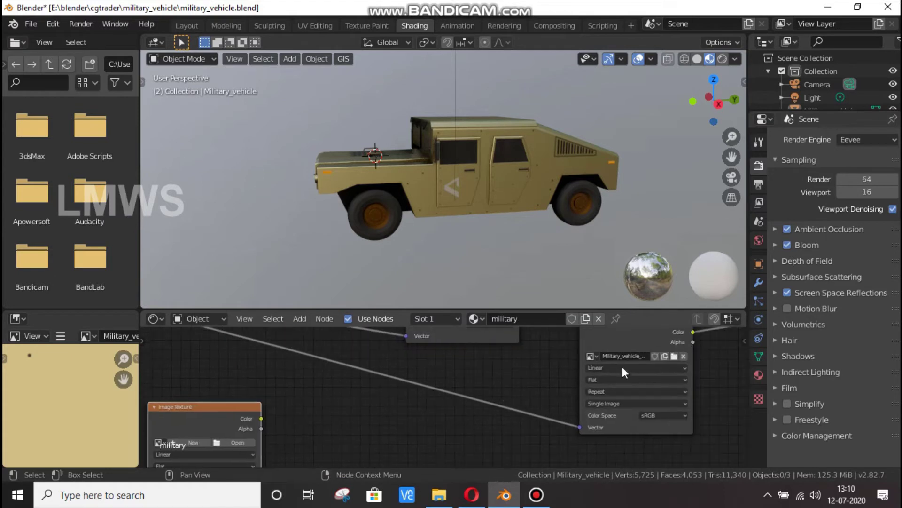
left_click(399, 417)
Step: Create a new image in the empty node named Military_vehicle_Bump
left_click(201, 439)
left_click(255, 348)
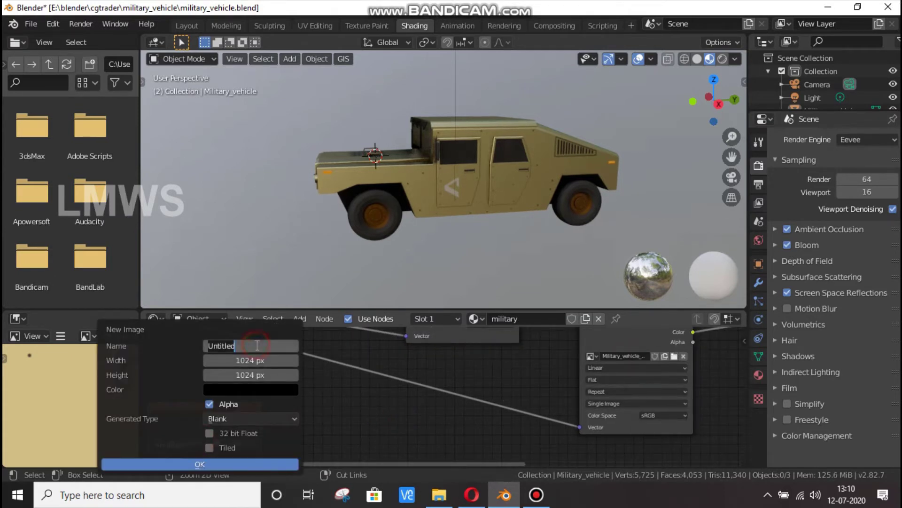
key("ctrl+v")
left_click_drag(262, 350, 285, 348)
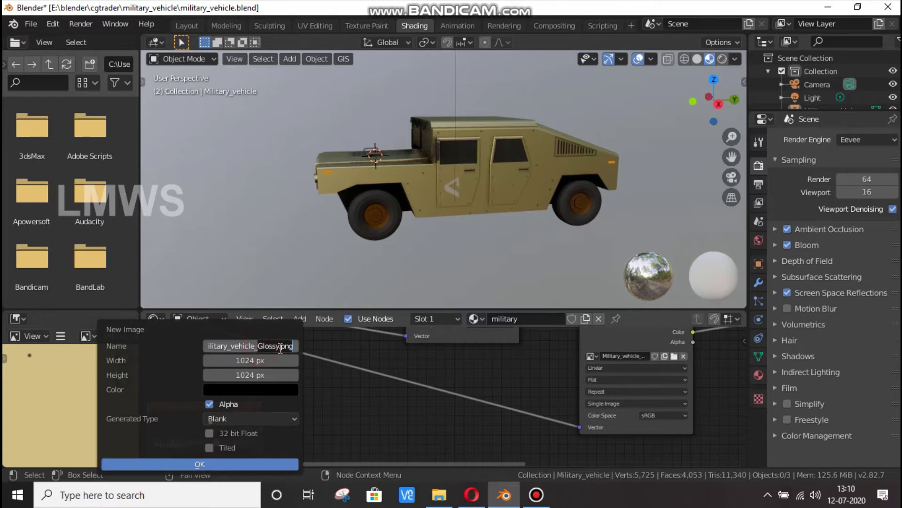
key("BackSpace")
type("Bum")
key("Tab")
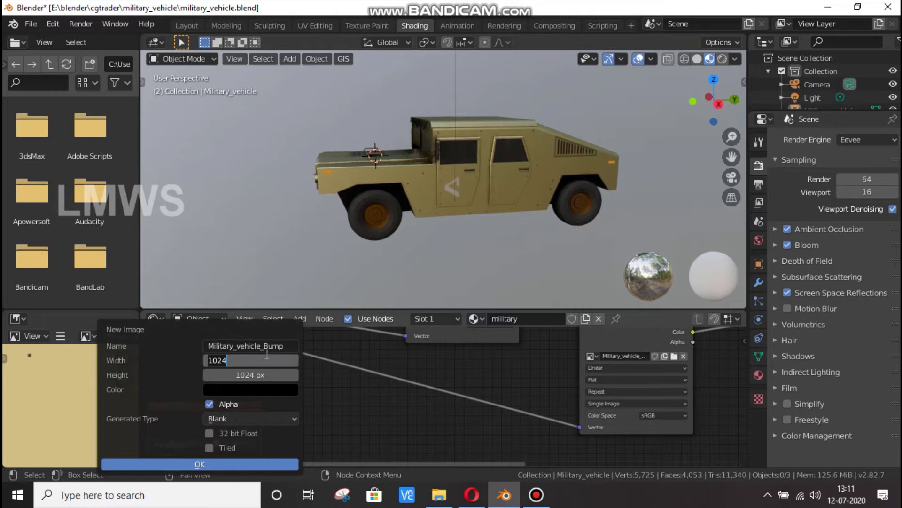
Step: Make the new image 2048×2048 with a fully transparent fill and create it
type("2048")
key("Tab")
type("2048")
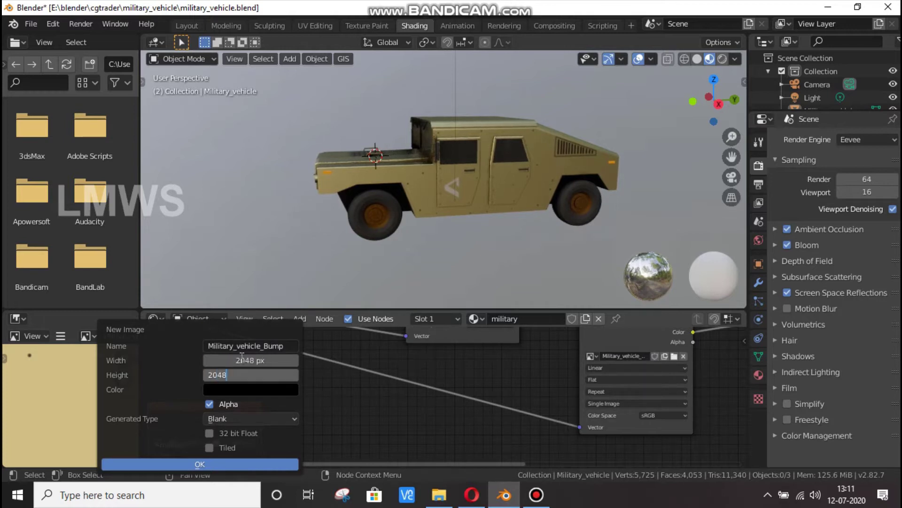
key("Return")
left_click(233, 388)
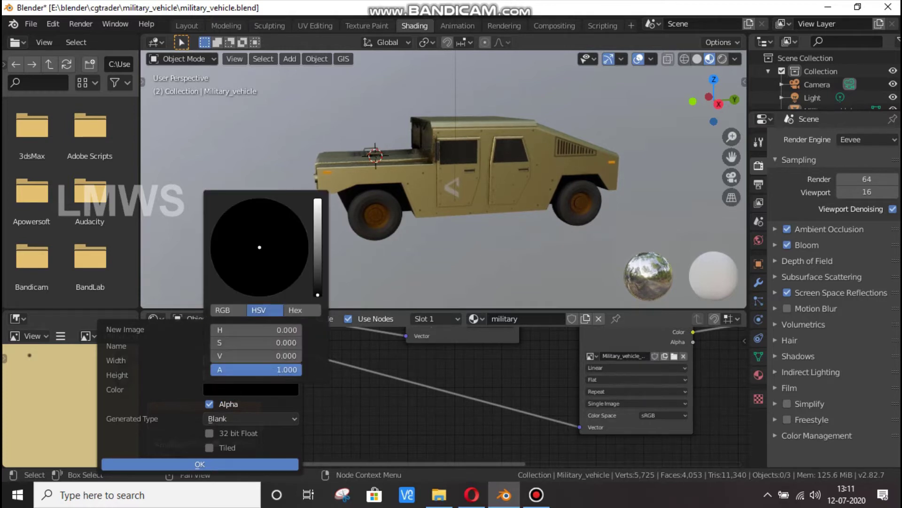
left_click_drag(273, 370, 221, 369)
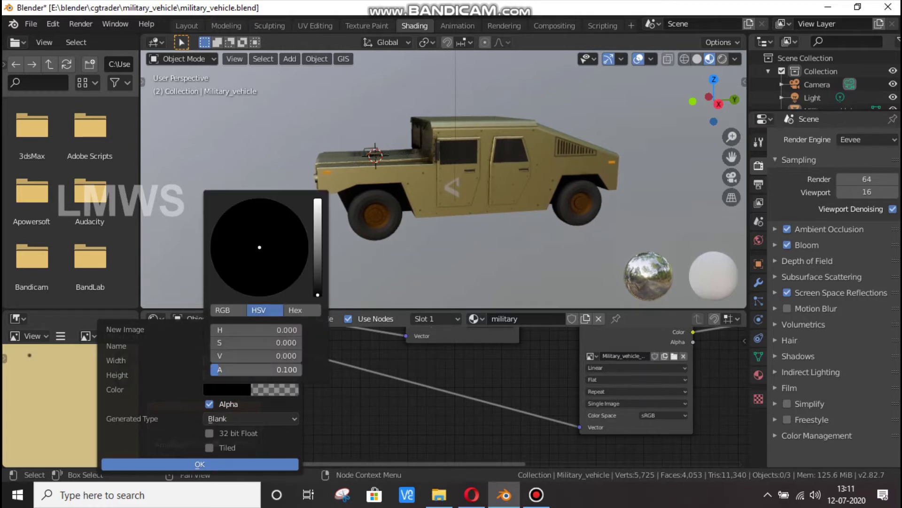
left_click(218, 466)
Step: Add a Bump node and feed the bump image's Color into its Height
scroll(300, 408, "down", 1)
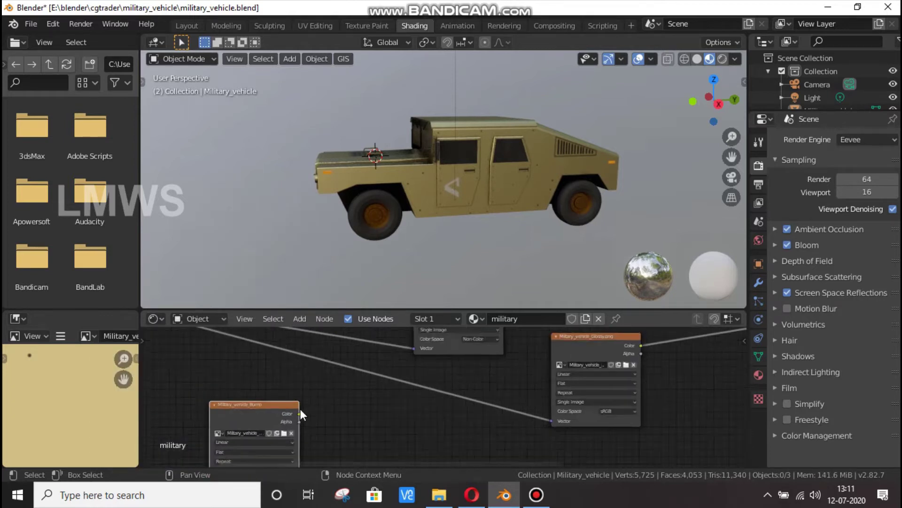
scroll(300, 408, "down", 1)
key("shift+a")
left_click(284, 324)
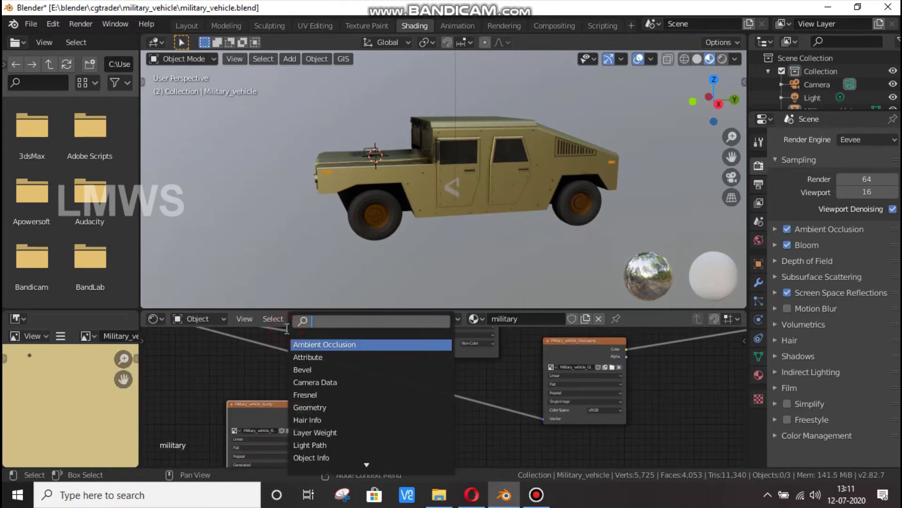
type("bump")
key("Return")
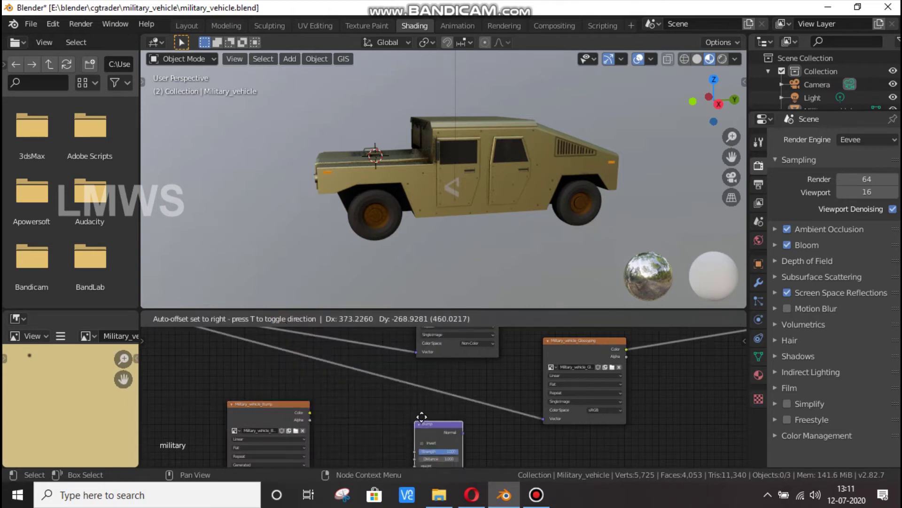
left_click(437, 410)
left_click_drag(309, 413, 439, 456)
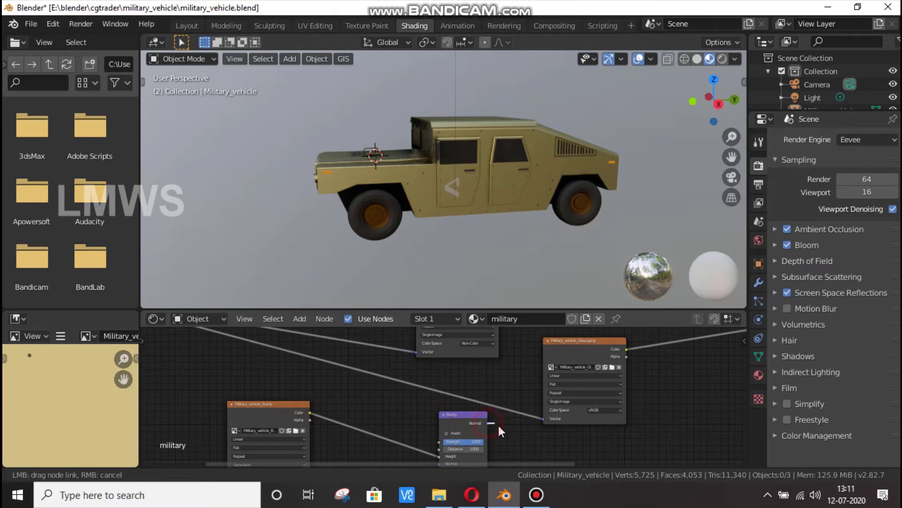
Step: Connect Bump Normal to the Principled BSDF Normal and map the bump image with UV coordinates
scroll(586, 432, "down", 1)
scroll(585, 438, "down", 1)
middle_click_drag(439, 439, 362, 427)
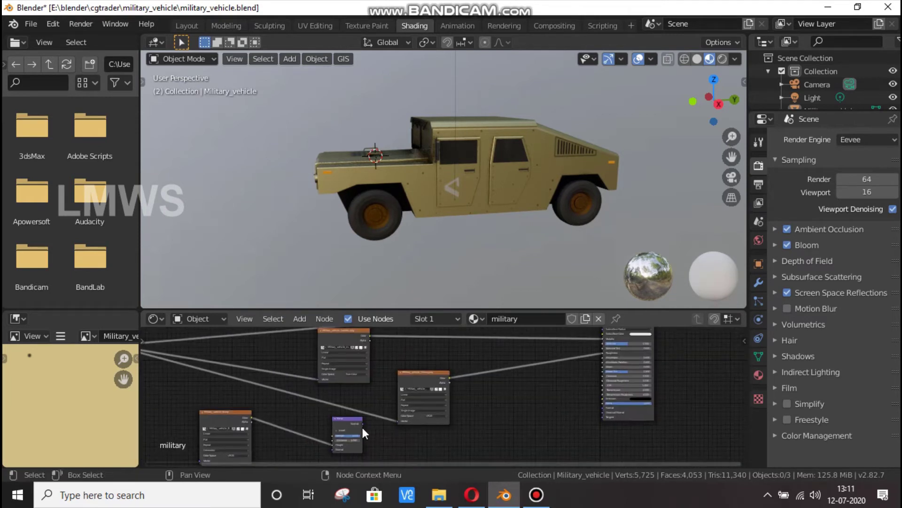
left_click_drag(362, 424, 608, 407)
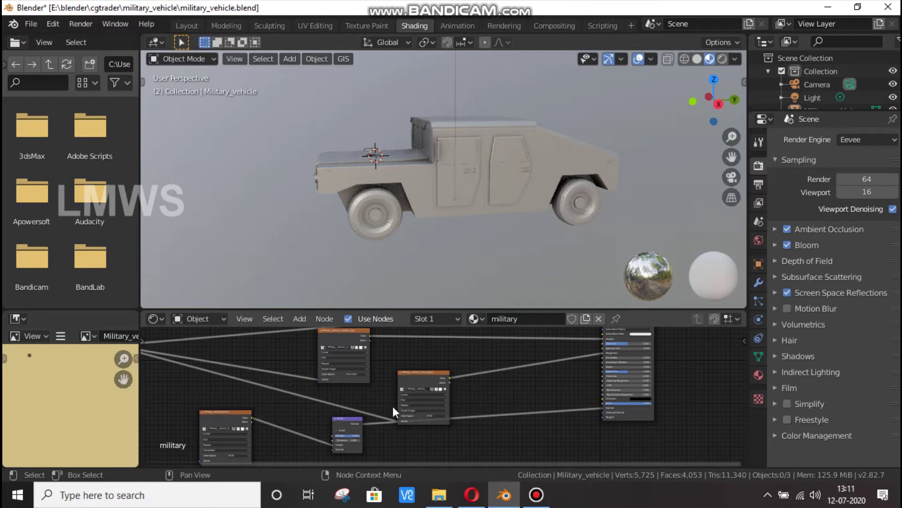
scroll(214, 368, "down", 1)
middle_click_drag(153, 368, 364, 367)
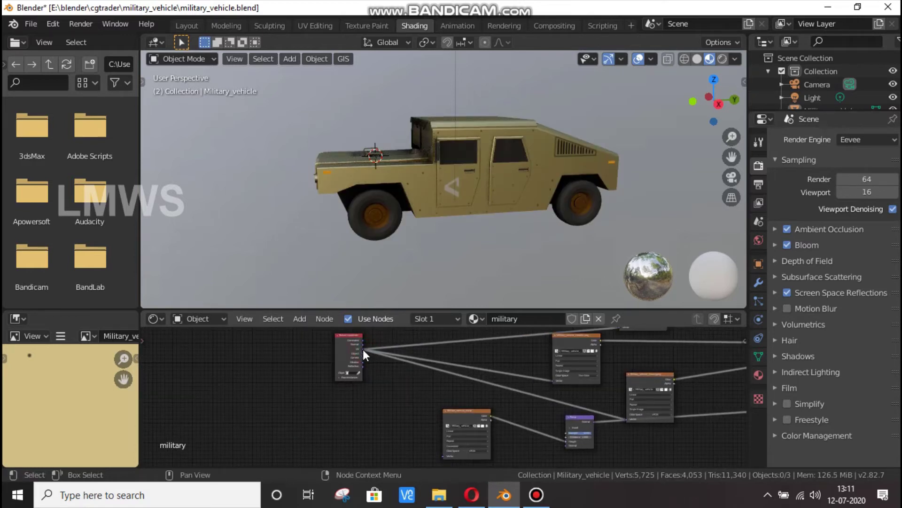
left_click_drag(427, 428, 442, 456)
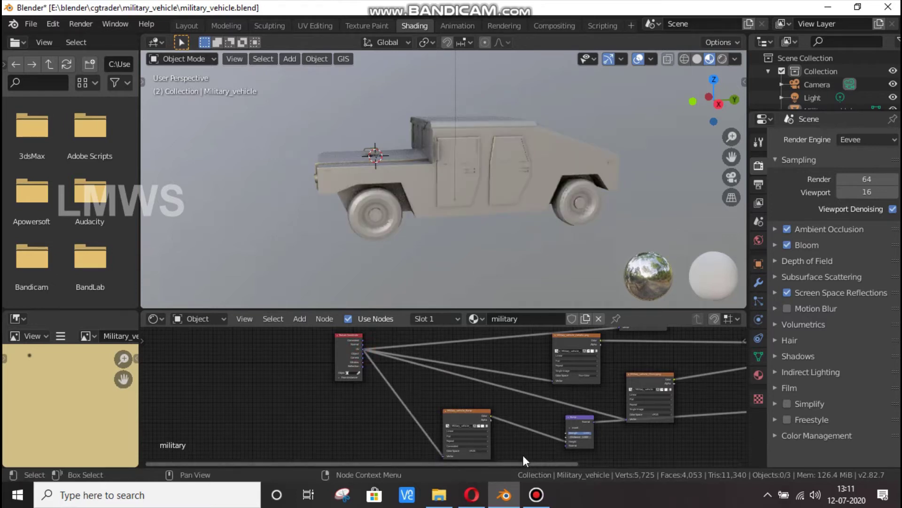
Step: Set the bump image's colour space to Non-Color and save military_vehicle.blend
scroll(494, 414, "up", 3)
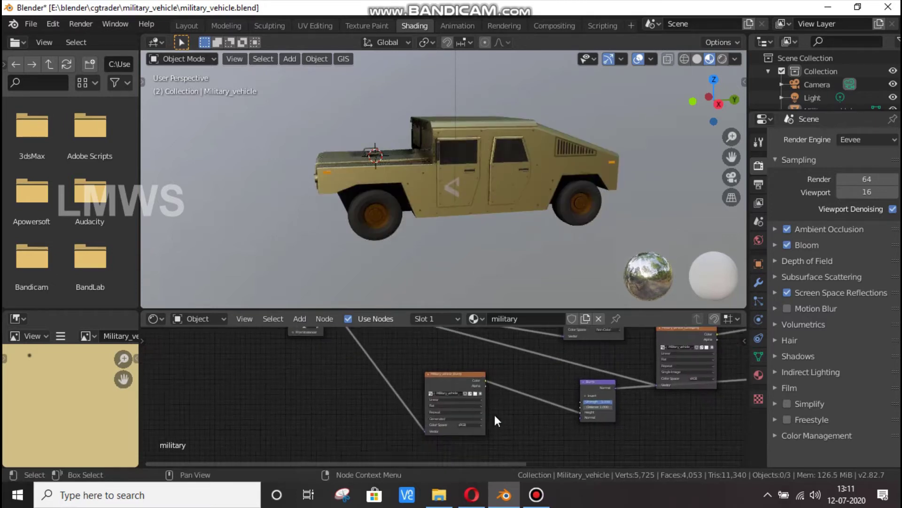
left_click(479, 433)
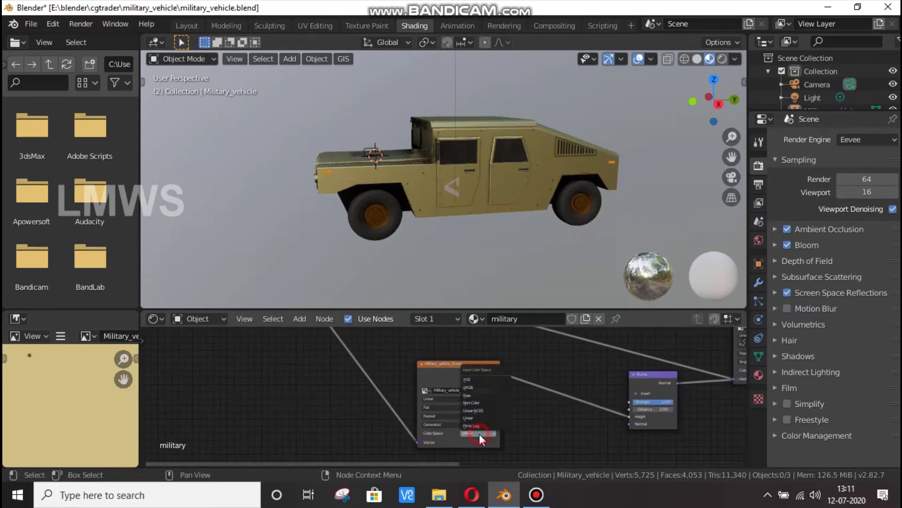
left_click(492, 403)
key("ctrl+s")
scroll(446, 203, "up", 2)
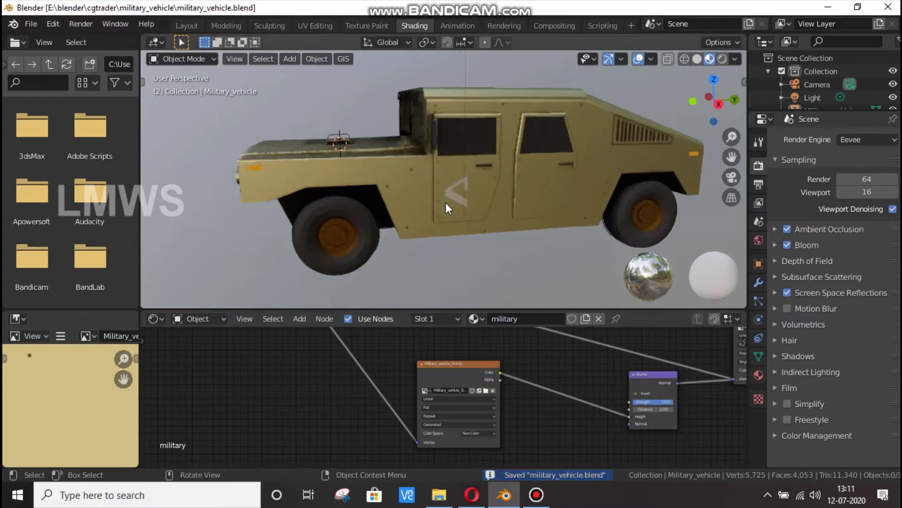
scroll(446, 202, "up", 2)
Step: Switch to the Texture Paint layout and orbit the vehicle from the right-side view
left_click(366, 26)
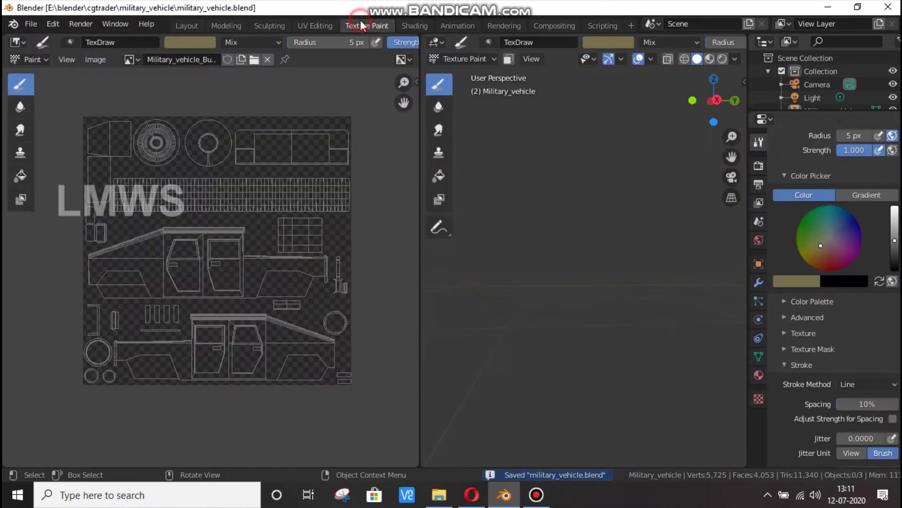
key("KP_3")
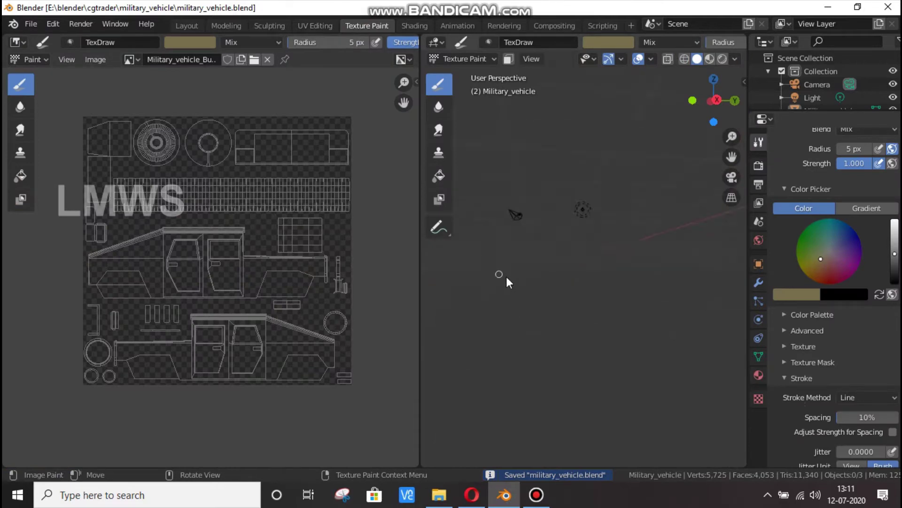
scroll(506, 277, "up", 3)
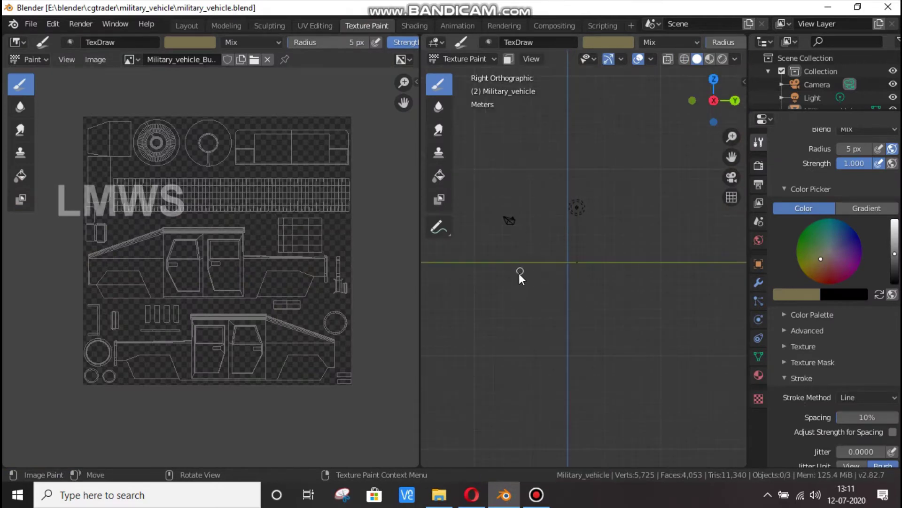
scroll(519, 273, "up", 3)
scroll(583, 262, "up", 2)
scroll(506, 301, "down", 1)
scroll(523, 295, "down", 1)
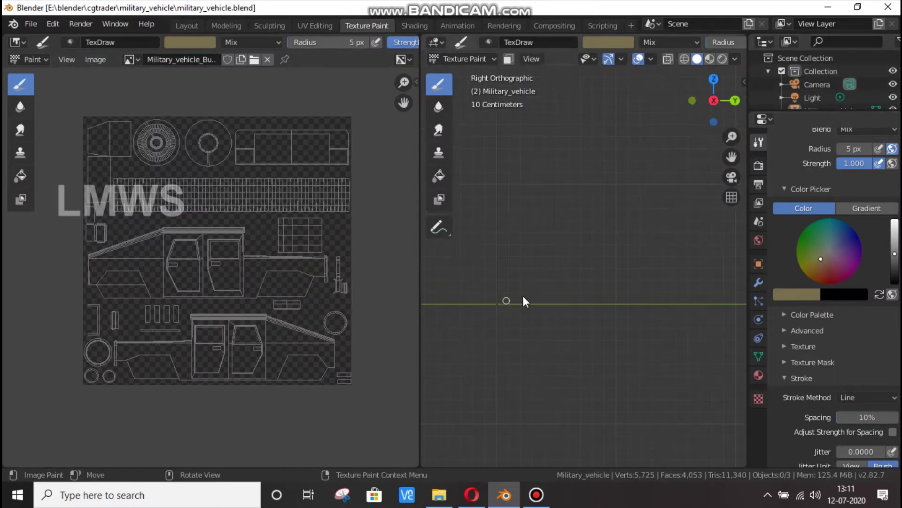
scroll(535, 278, "down", 2)
scroll(537, 266, "down", 1)
mouse_move(537, 266)
middle_mouse_down()
mouse_move(602, 307)
mouse_move(667, 293)
middle_mouse_up()
middle_click_drag(515, 311, 622, 307)
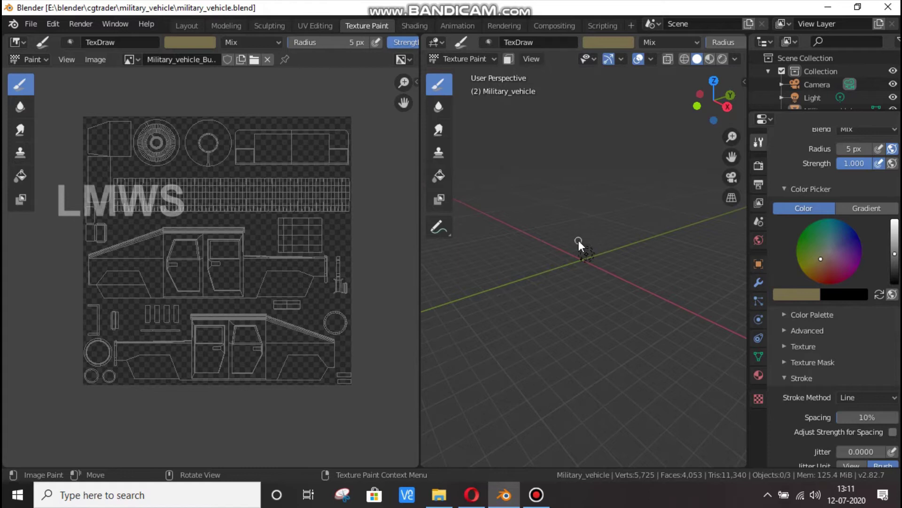
Step: Toggle edit mode, then cycle through the metallic, bump and diffuse texture slots
key("Tab")
key("Tab")
scroll(559, 280, "up", 4)
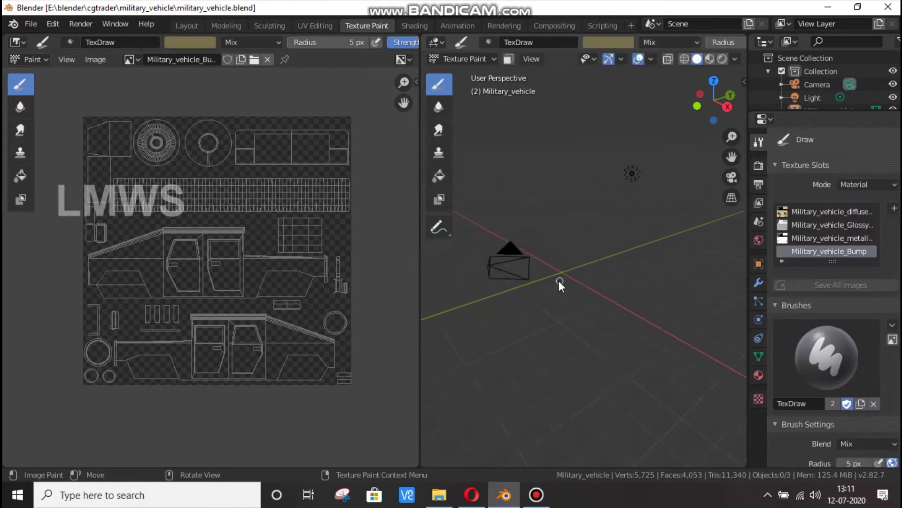
scroll(558, 280, "up", 3)
key("Tab")
key("Tab")
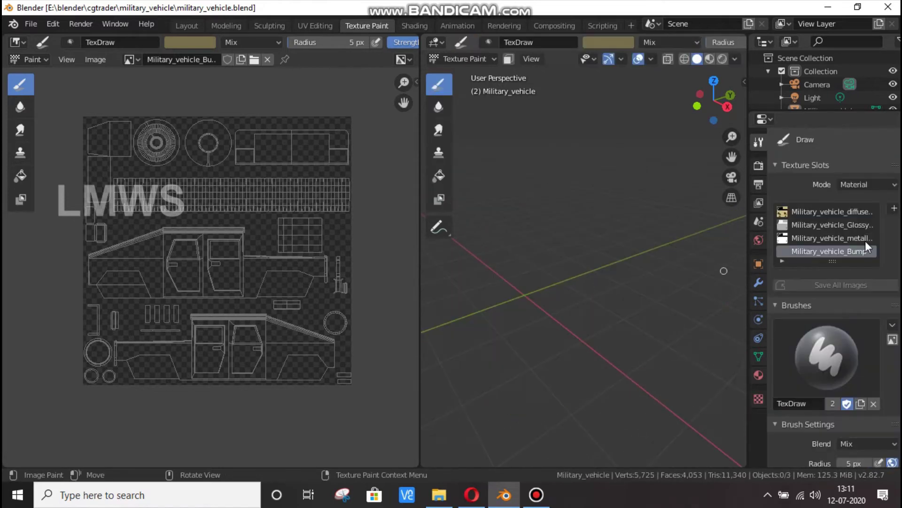
left_click(823, 238)
left_click(825, 221)
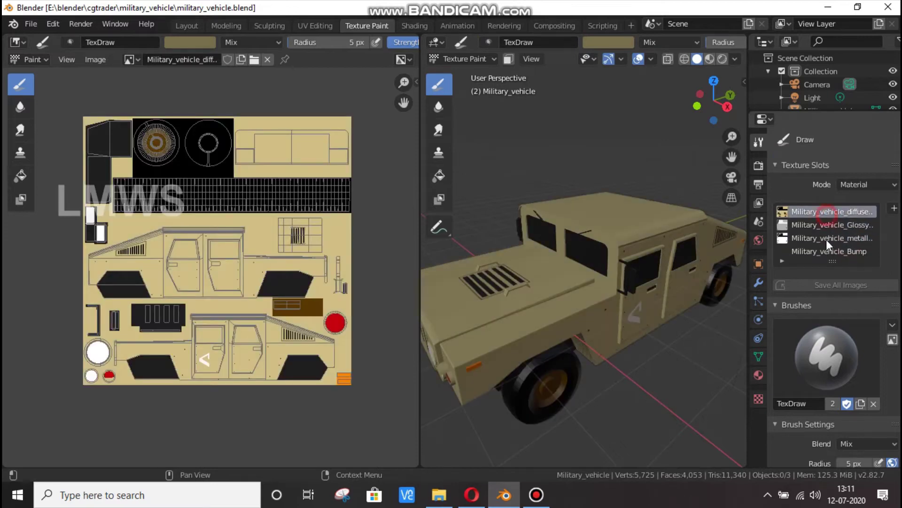
left_click(821, 250)
left_click(823, 211)
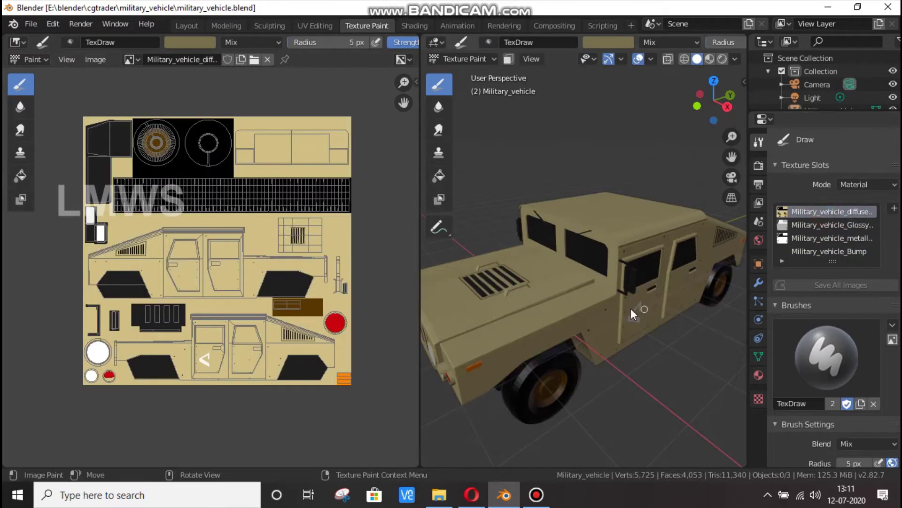
Step: Orbit to a side view, reselect Military_vehicle_Bump and return to the Shading layout
mouse_move(630, 309)
middle_mouse_down()
mouse_move(469, 292)
mouse_move(805, 273)
middle_mouse_up()
left_click(818, 250)
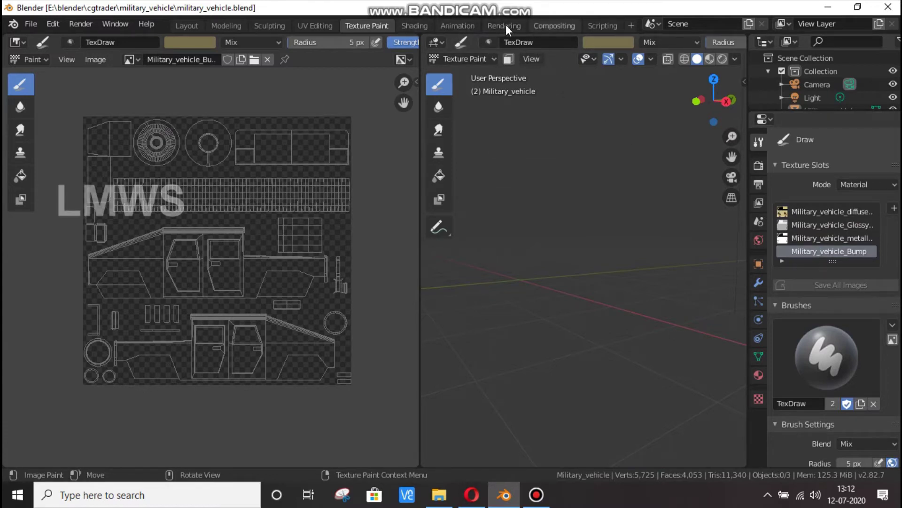
left_click(403, 24)
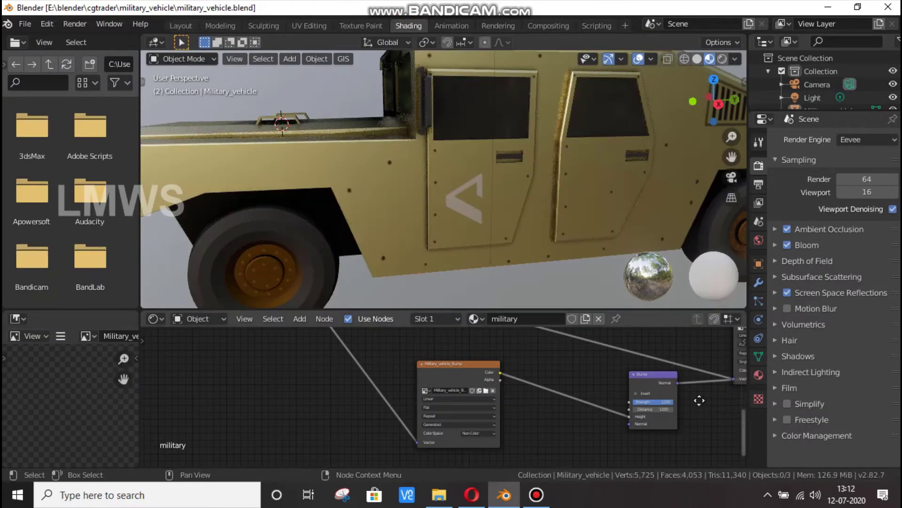
Step: Disconnect the Bump node from the Principled BSDF Normal input, then return to Texture Paint
scroll(437, 408, "right", 5)
scroll(564, 404, "right", 3)
scroll(603, 400, "right", 2)
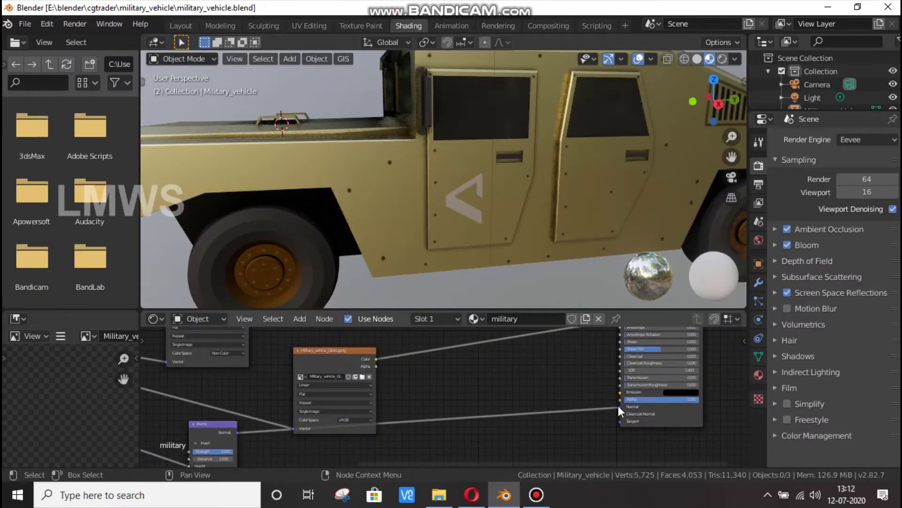
left_click_drag(541, 419, 550, 419)
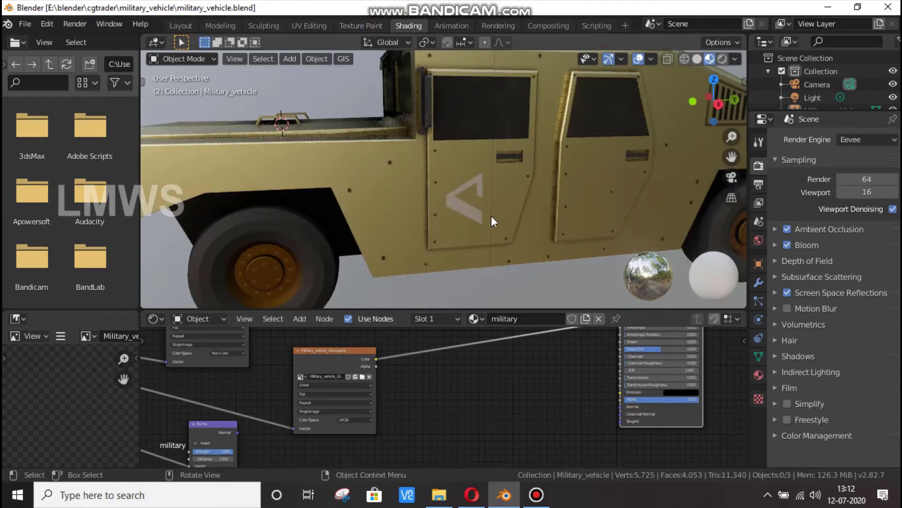
scroll(492, 216, "down", 4)
scroll(492, 215, "down", 1)
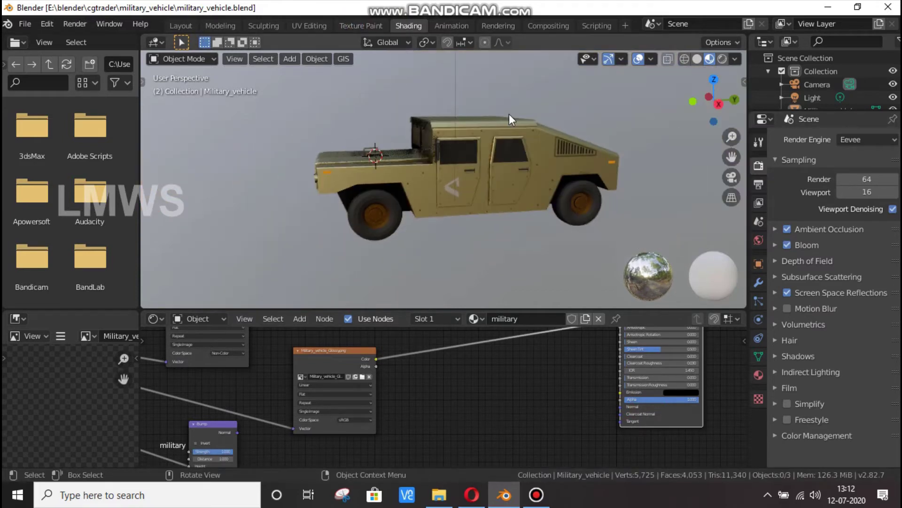
left_click(345, 25)
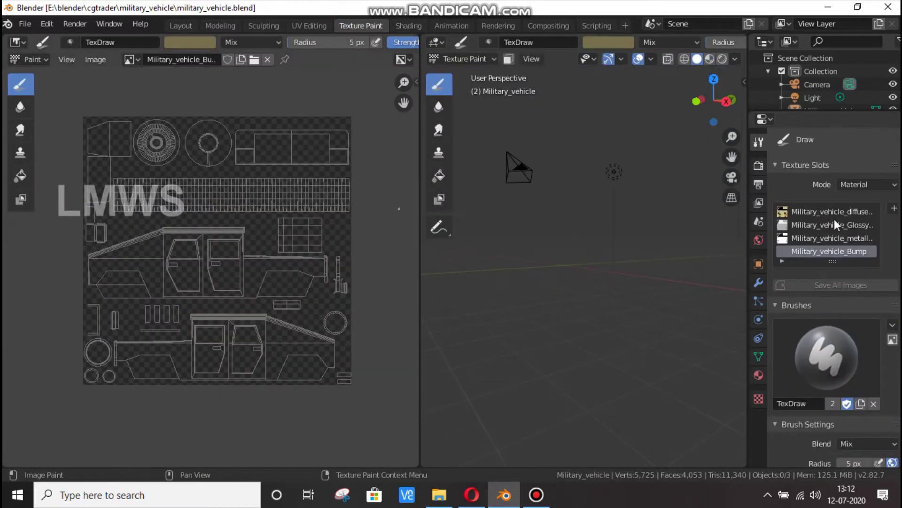
Step: Preview the metallic map, orbit around the vehicle, then reactivate the Military_vehicle_Bump slot
left_click(824, 237)
left_click(823, 238)
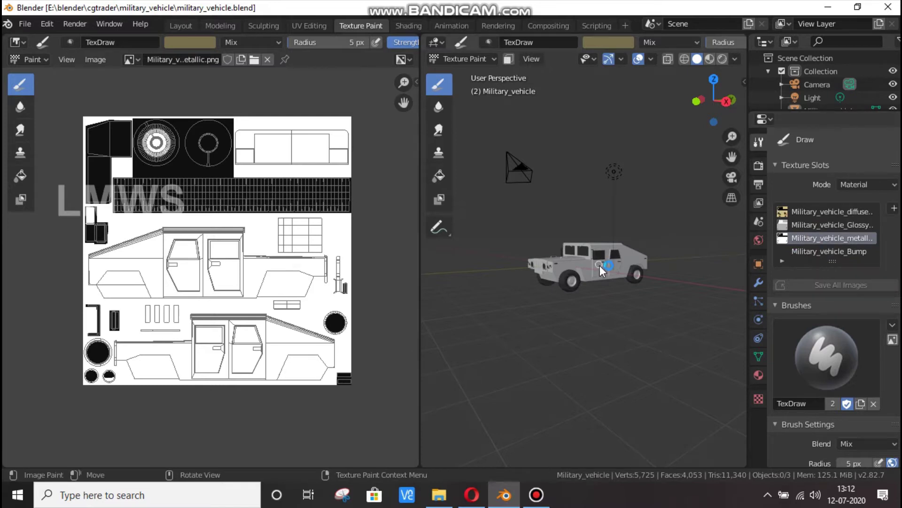
middle_click_drag(600, 265, 642, 281)
scroll(641, 281, "up", 5)
middle_click_drag(543, 315, 497, 319)
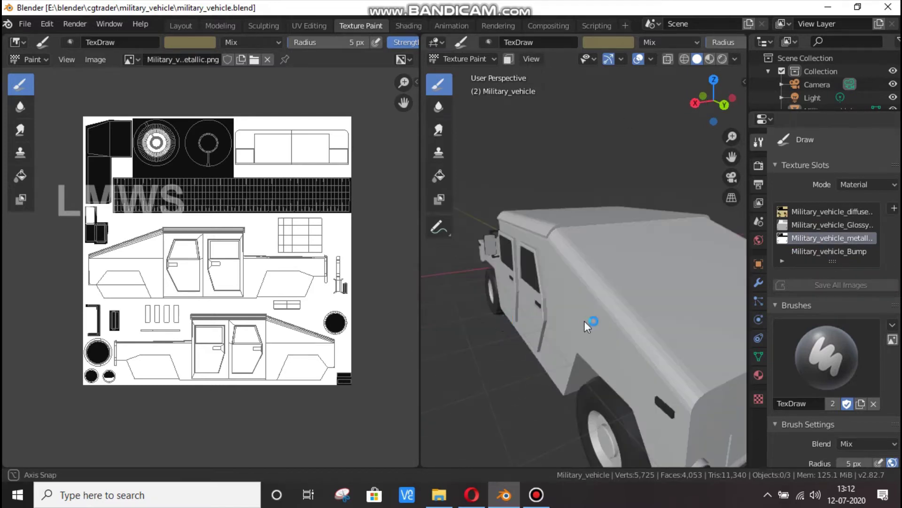
middle_click_drag(585, 320, 687, 317)
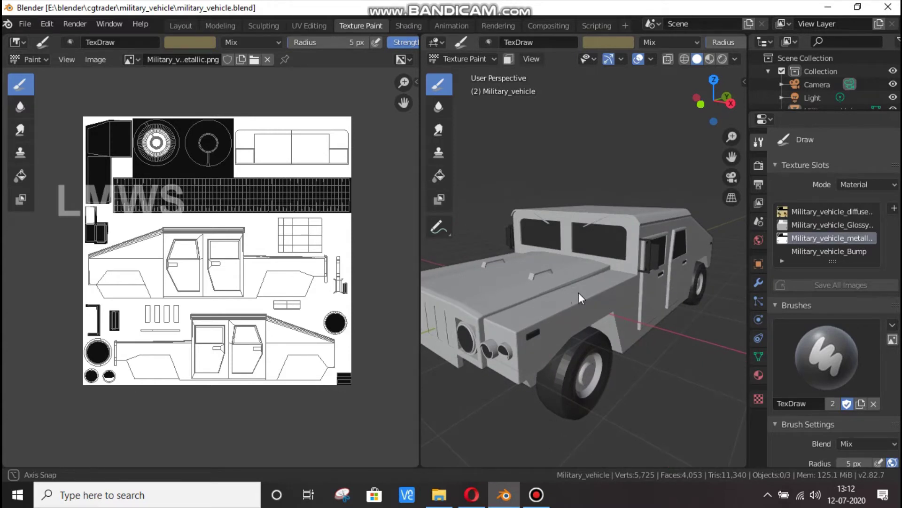
middle_click_drag(579, 292, 799, 256)
left_click(828, 252)
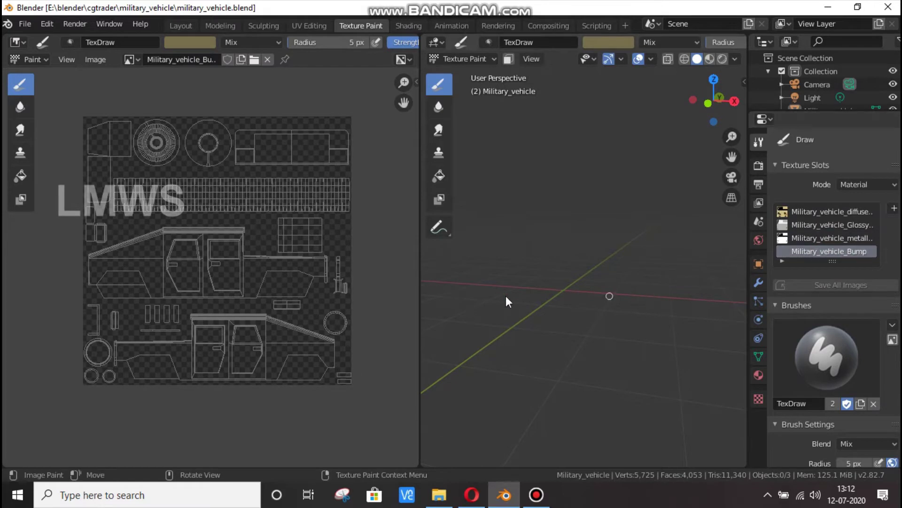
middle_click_drag(506, 296, 566, 279)
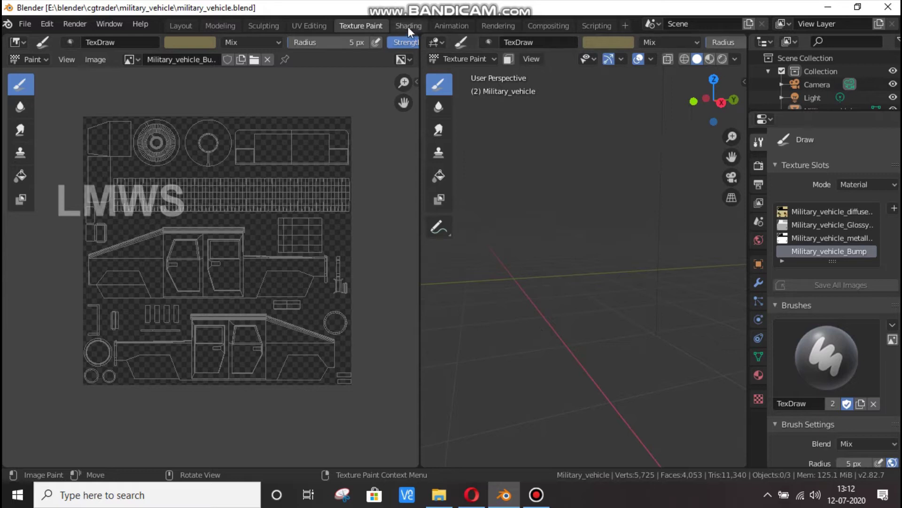
Step: Save military_vehicle.blend, then browse File Explorer to the video_3 and grave_yard folders
key("ctrl+s")
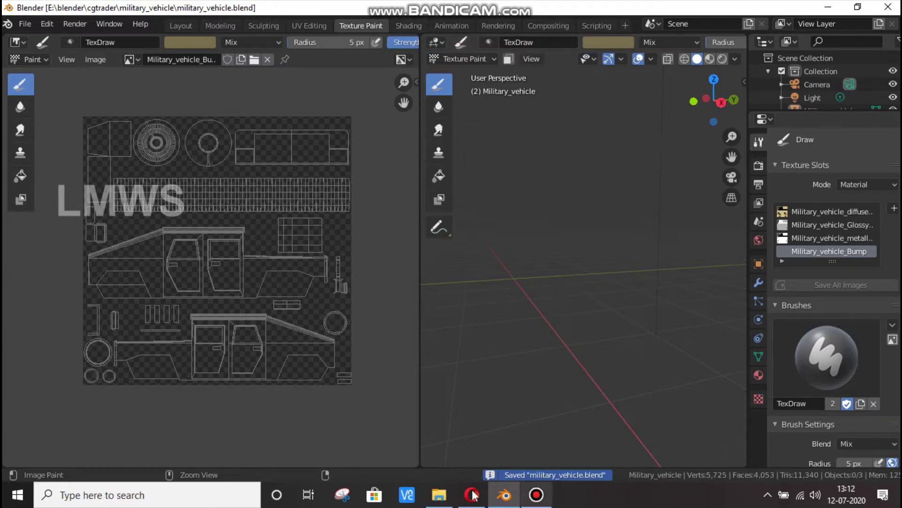
left_click(438, 495)
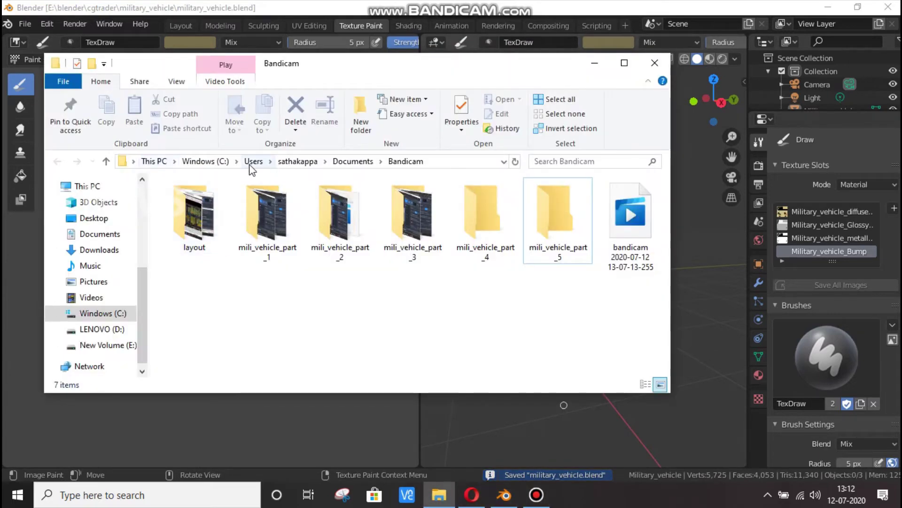
scroll(96, 227, "up", 3)
scroll(108, 227, "up", 1)
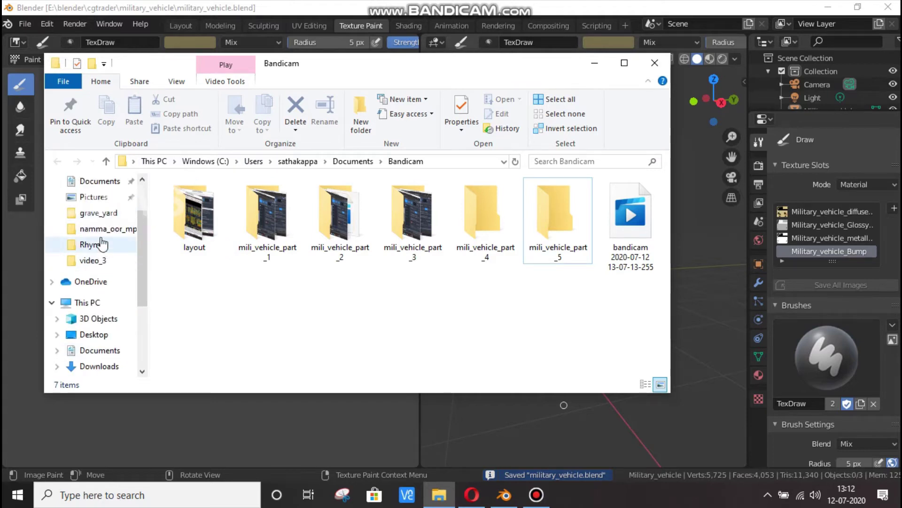
left_click(94, 260)
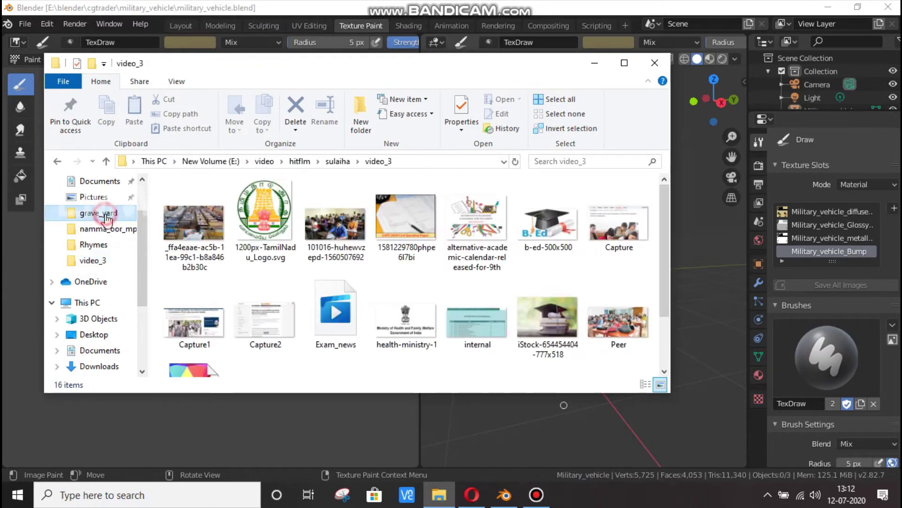
left_click(537, 498)
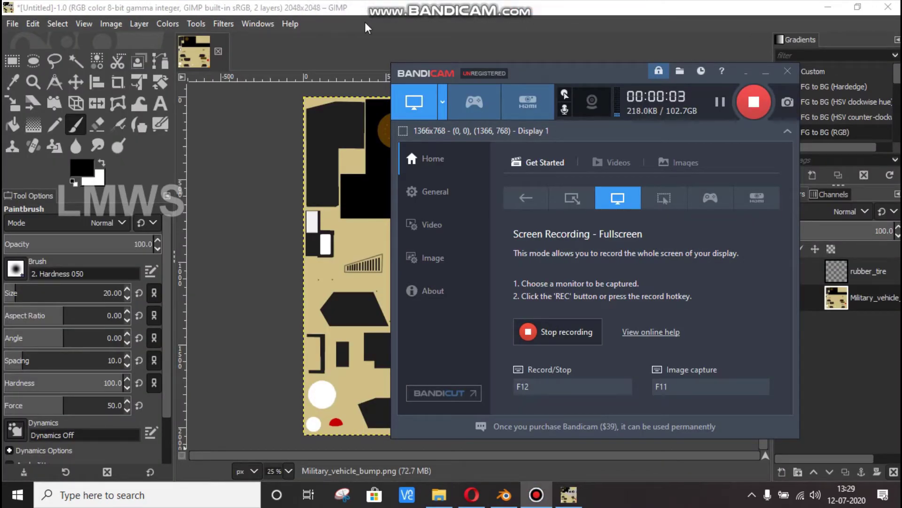
Step: Back in GIMP, rename the rubber_tire layer to Bump_trans
left_click(868, 354)
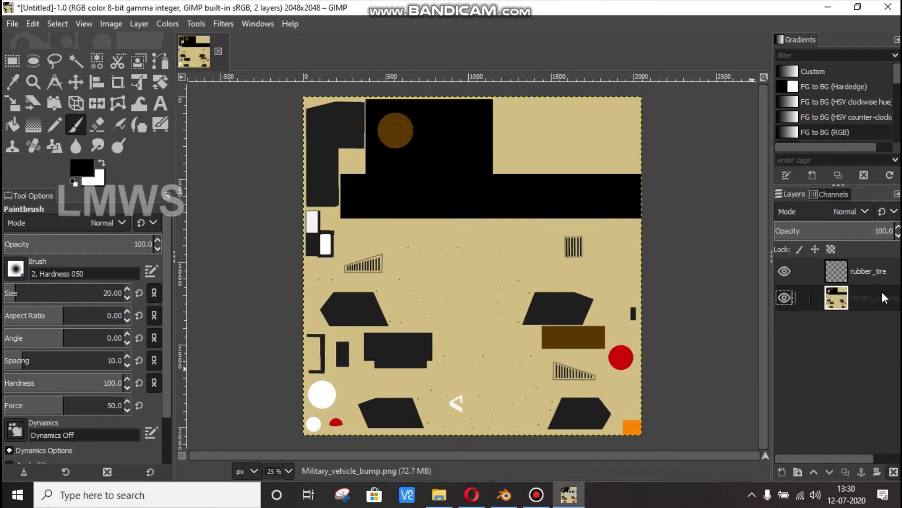
left_click(870, 275)
double_click(869, 273)
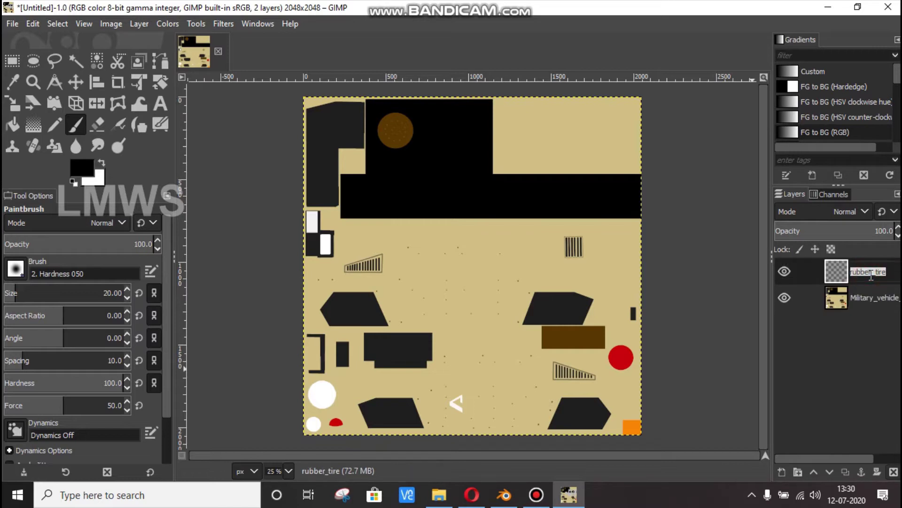
type("Bump_trans")
key("Return")
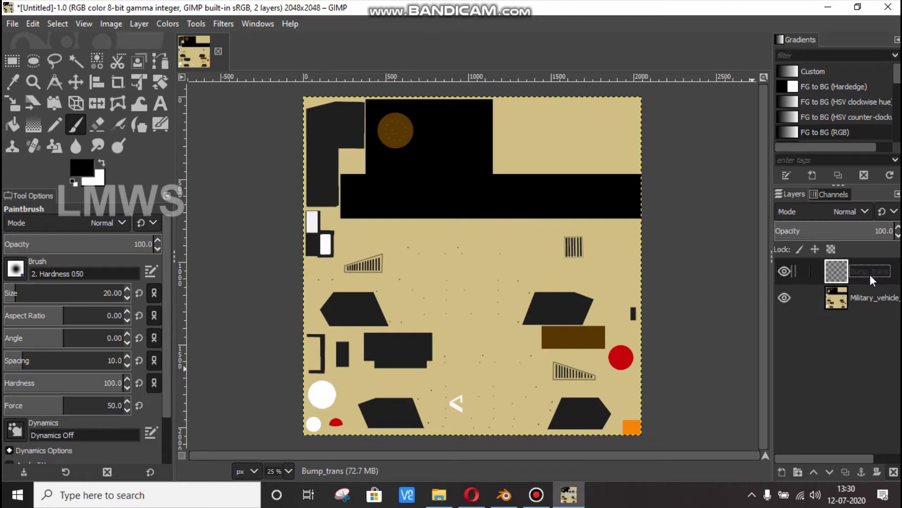
Step: Hide and reshow the vehicle texture layer, select it, and zoom the canvas to 100%
left_click(784, 298)
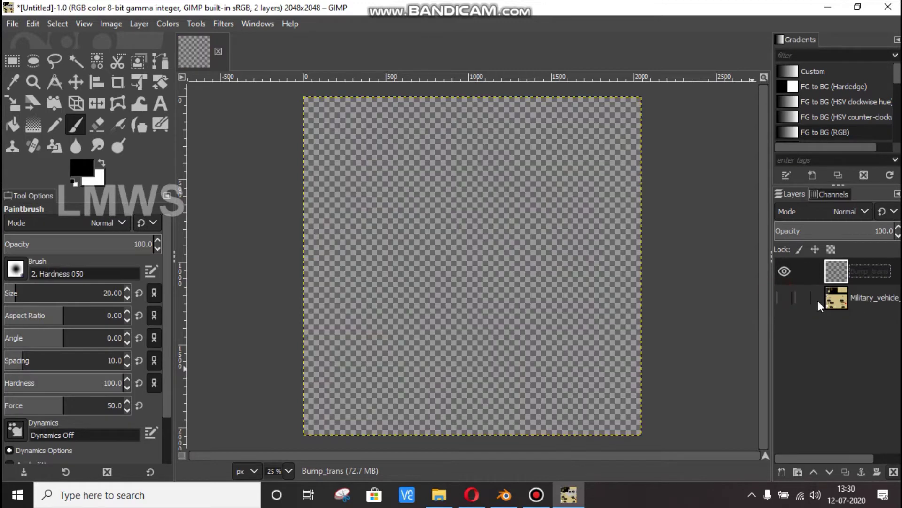
left_click(888, 305)
left_click(867, 269)
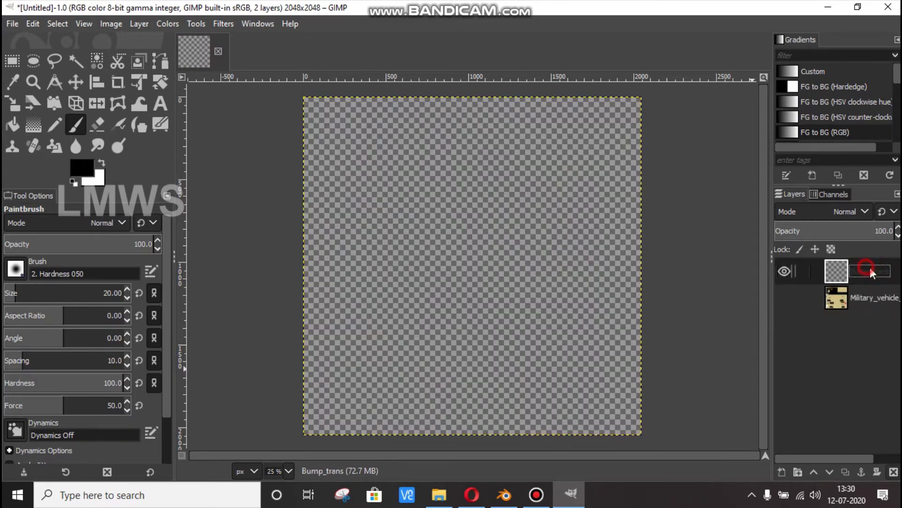
left_click(782, 296)
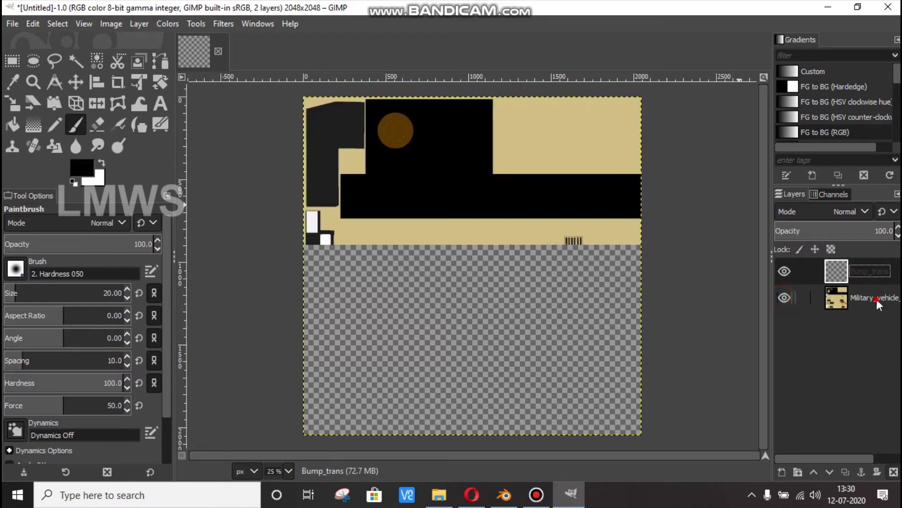
left_click(877, 299)
key("1")
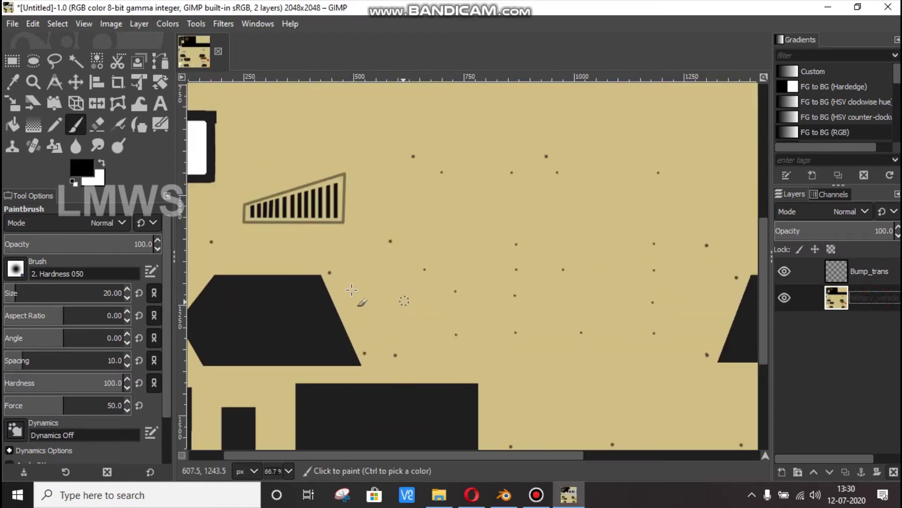
scroll(322, 282, "up", 1, "ctrl")
scroll(333, 265, "up", 2, "ctrl")
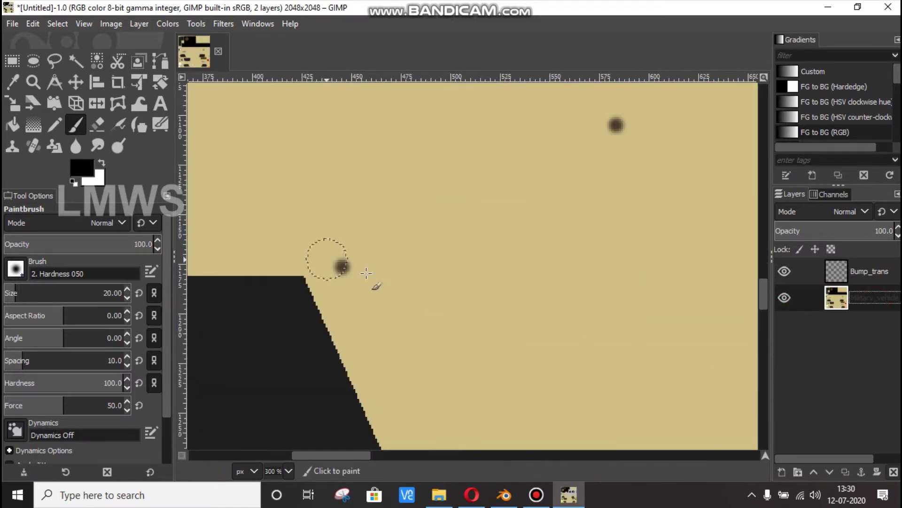
Step: Set the foreground to the sampled dark dot colour and make Bump_trans the active layer
left_click(84, 167)
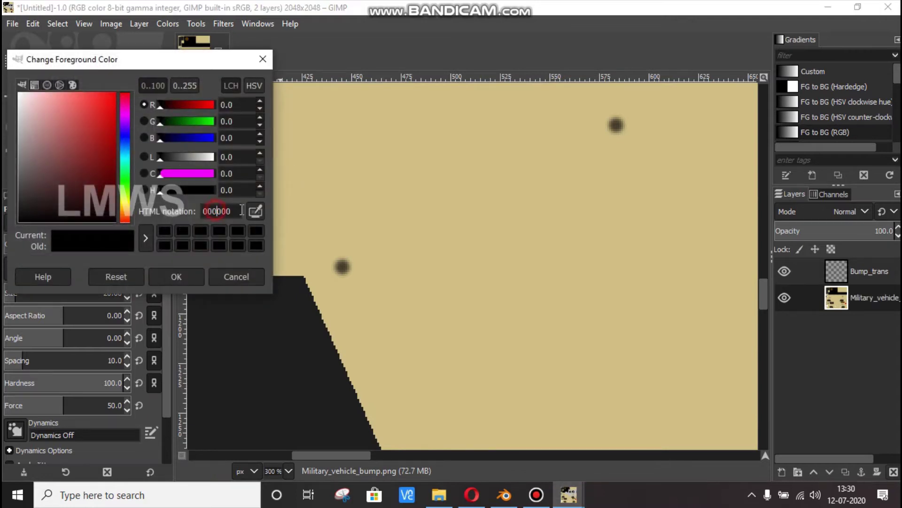
triple_click(242, 210)
type("CFC086")
left_click(260, 213)
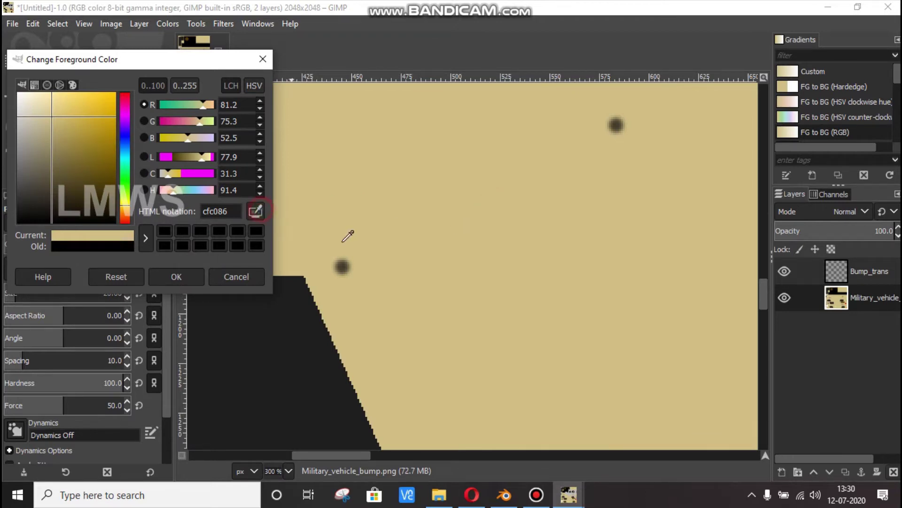
left_click(342, 265)
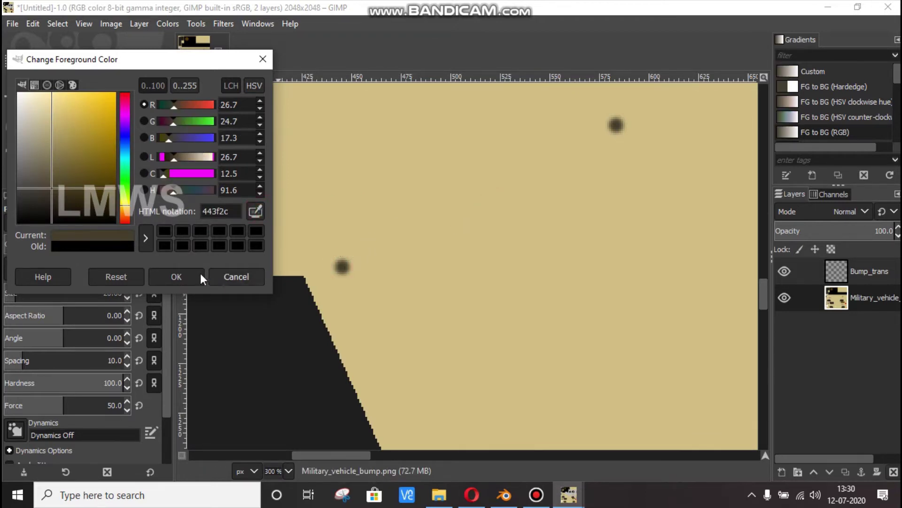
left_click(177, 276)
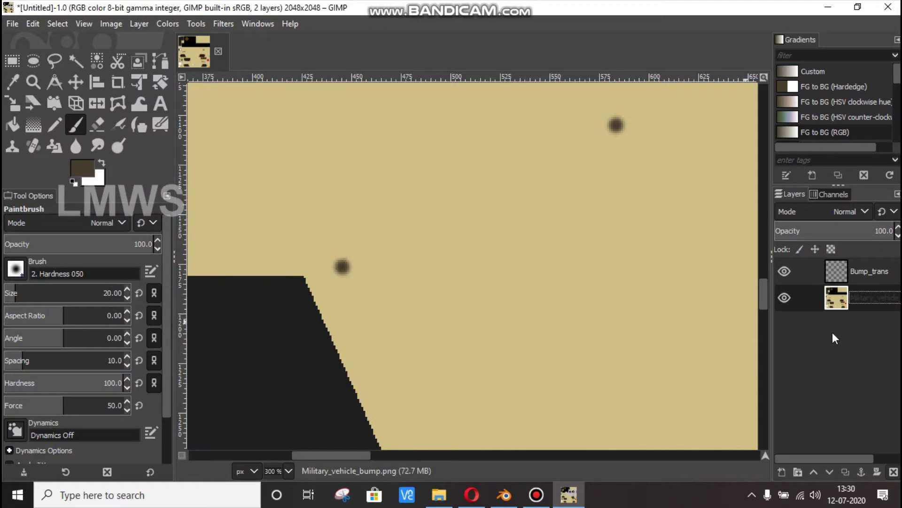
left_click(872, 274)
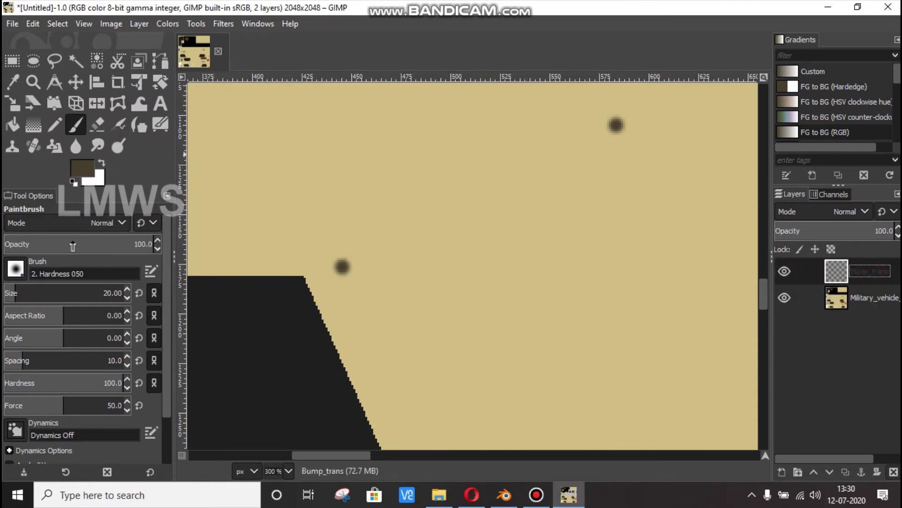
type("10")
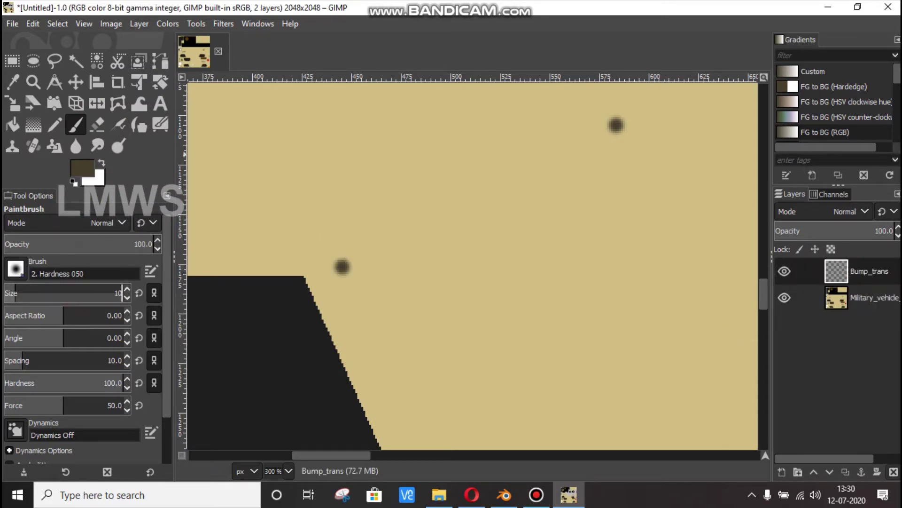
Step: Paint hatch dots beside the dark shapes, at upper right, lower right and middle
left_click(343, 268)
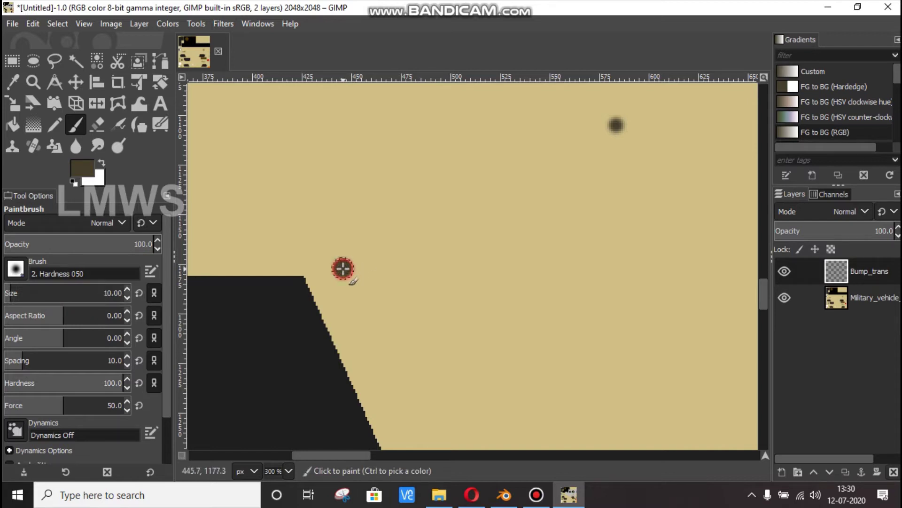
left_click(617, 124)
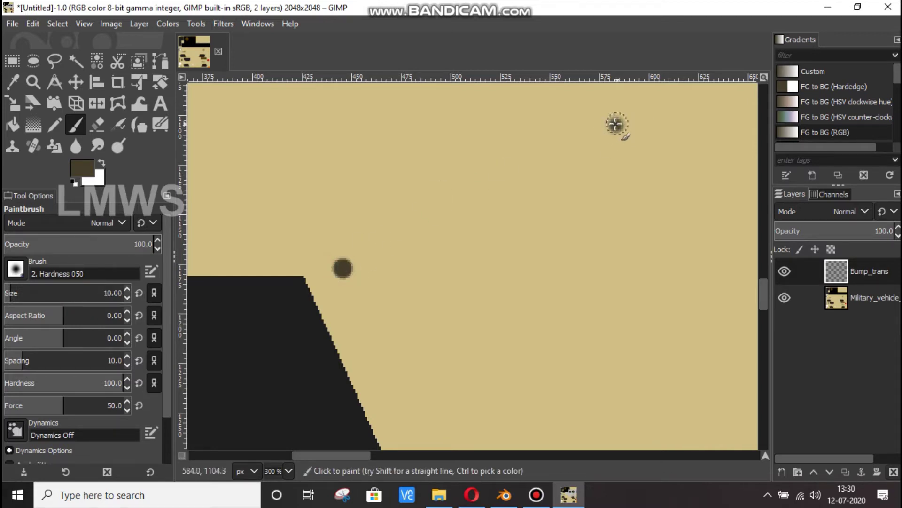
scroll(374, 256, "down", 5)
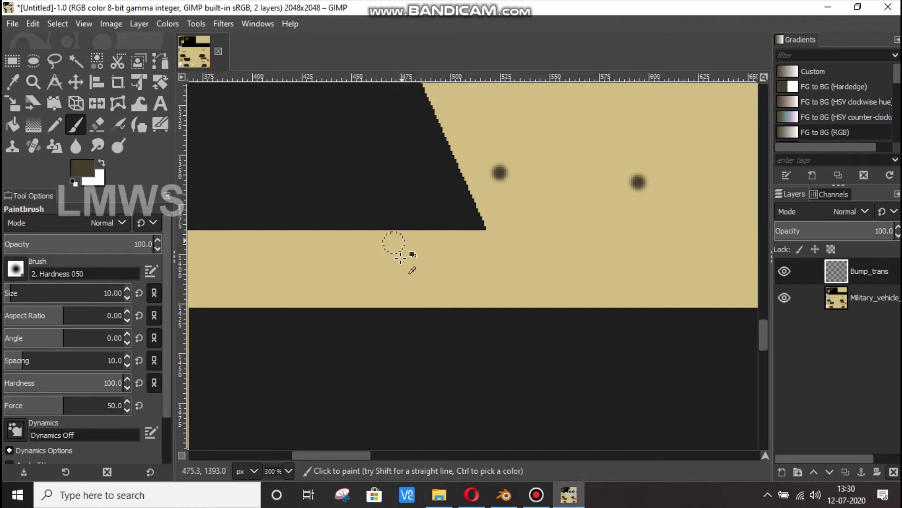
scroll(401, 258, "right", 2)
scroll(470, 188, "up", 5)
left_click(436, 423)
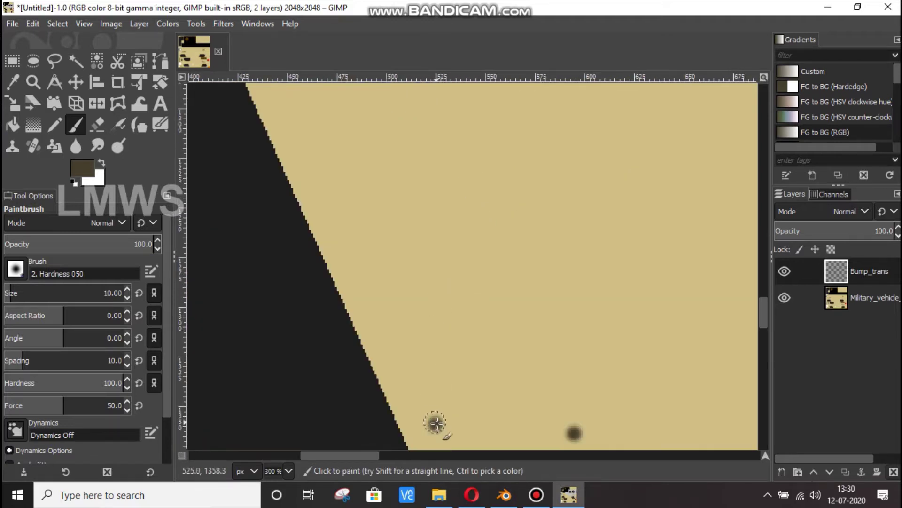
left_click(574, 433)
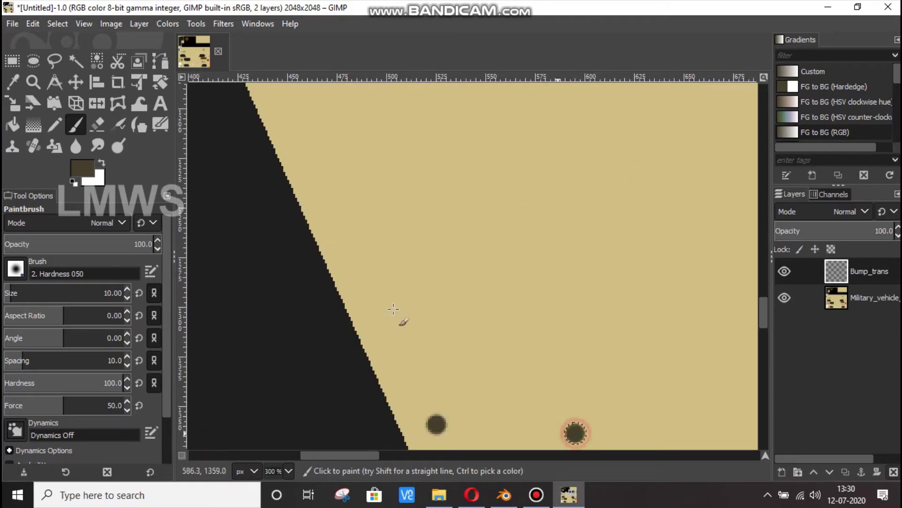
scroll(544, 312, "down", 3, "ctrl")
scroll(545, 320, "up", 2, "ctrl")
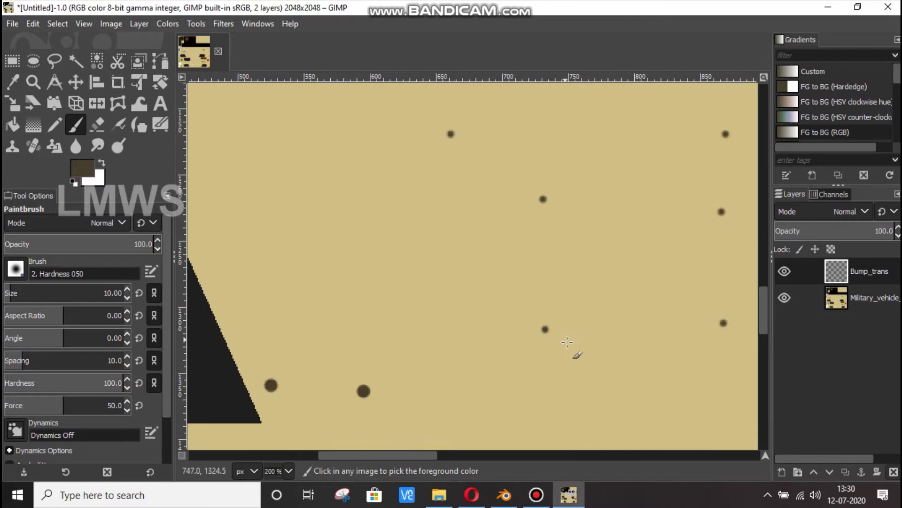
scroll(546, 329, "up", 2, "ctrl")
left_click(544, 331)
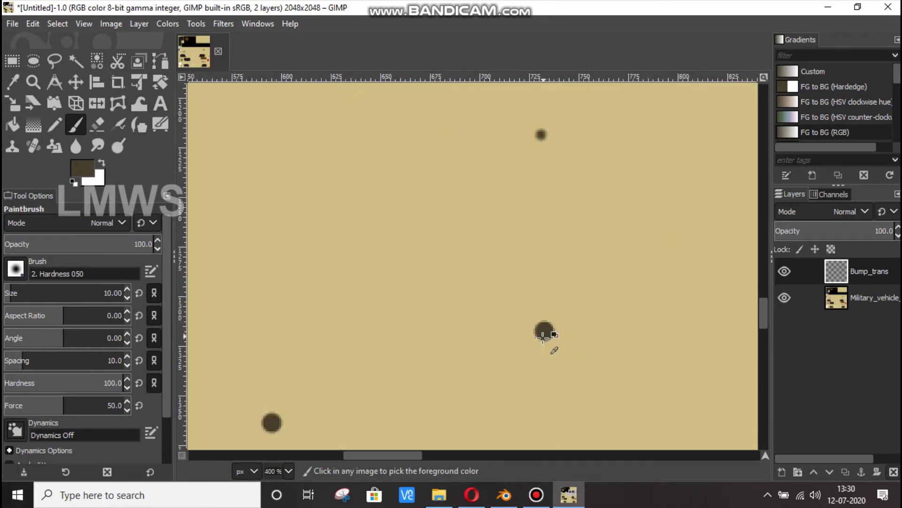
scroll(544, 329, "down", 3, "ctrl")
scroll(550, 235, "up", 4, "ctrl")
left_click(566, 261)
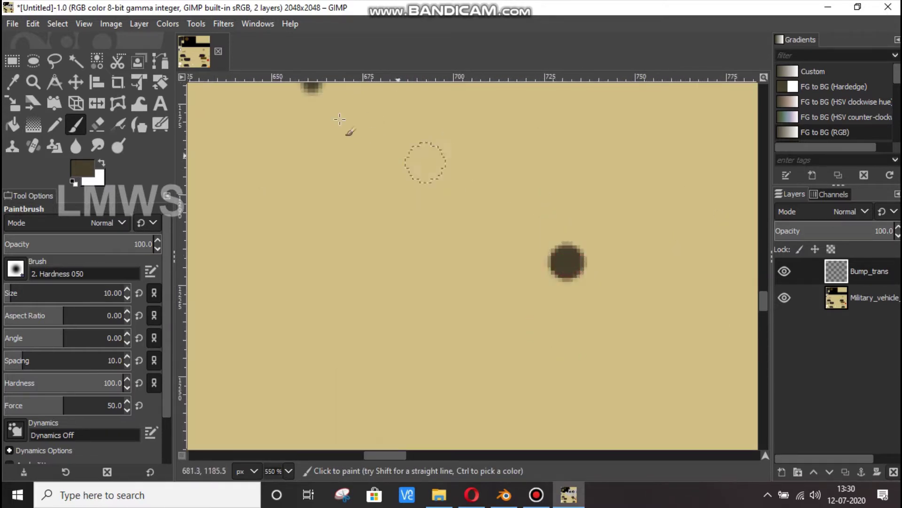
scroll(329, 226, "up", 3)
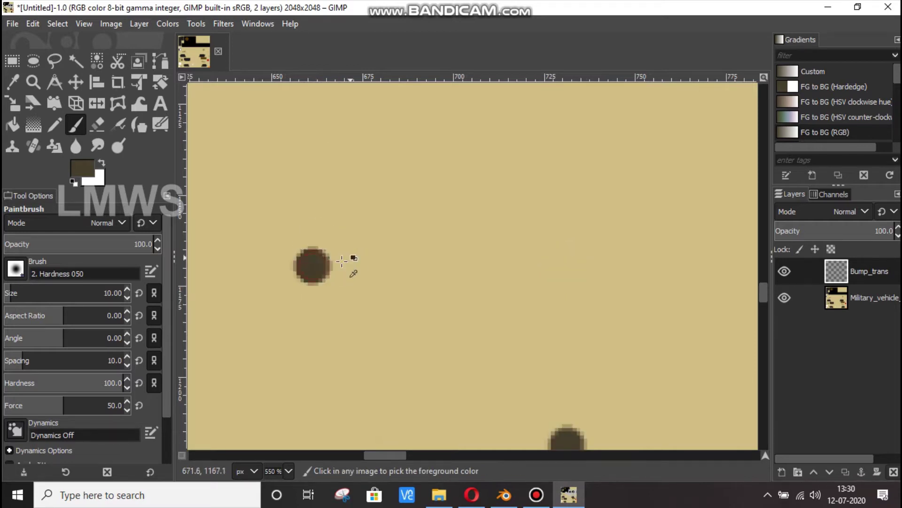
scroll(537, 322, "down", 5, "ctrl")
scroll(472, 328, "up", 3, "ctrl")
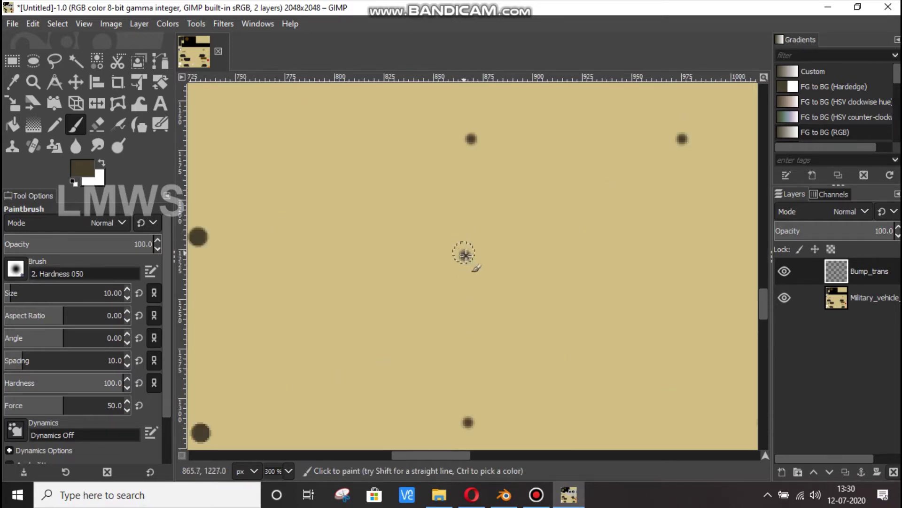
left_click(465, 255)
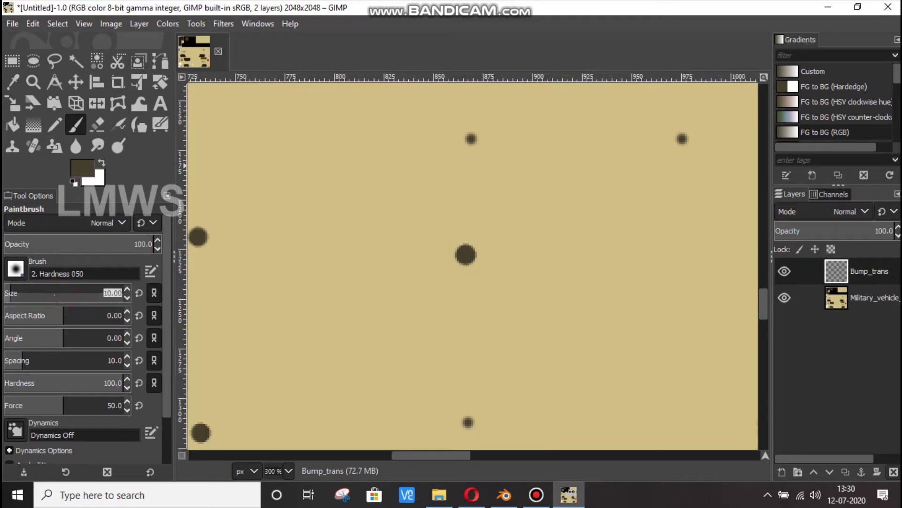
Step: Paint a column of hatch dots top to bottom, plus dots near the black shape and left
left_click_drag(472, 139, 465, 138)
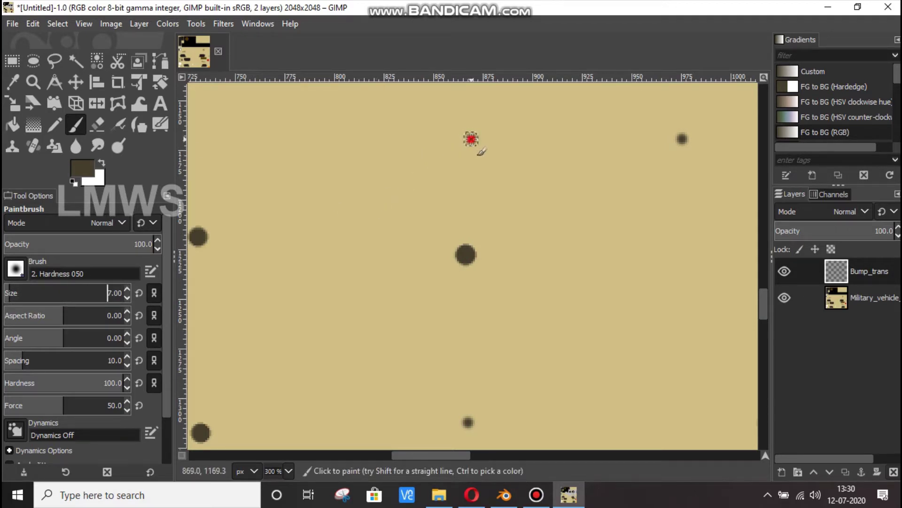
left_click(682, 138)
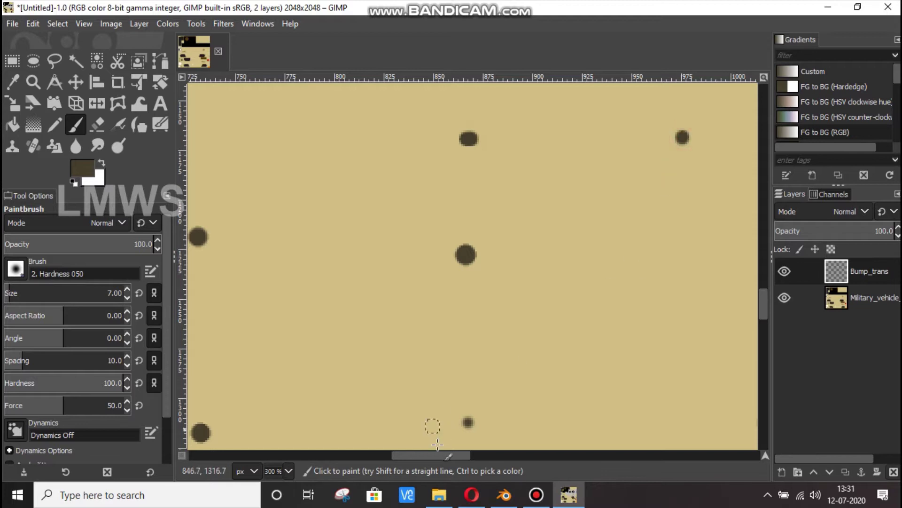
left_click(467, 422)
scroll(475, 332, "down", 2, "ctrl")
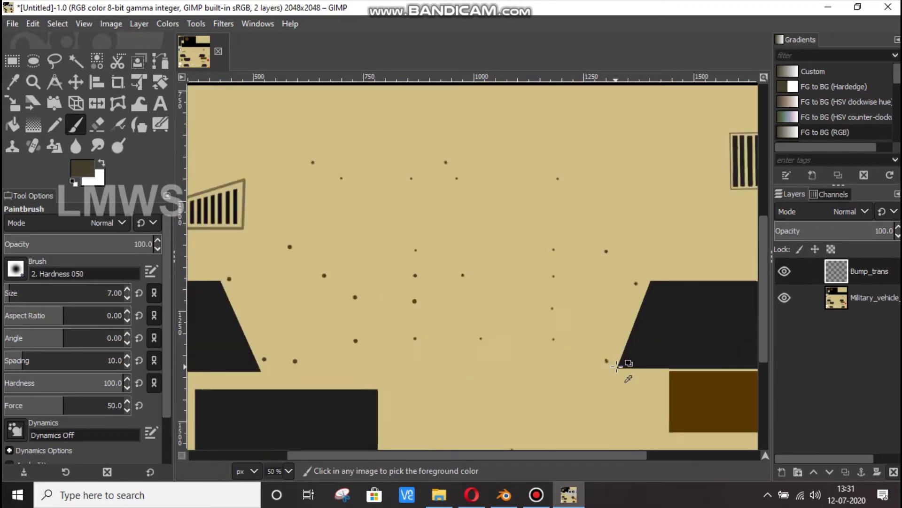
scroll(510, 320, "up", 1, "ctrl")
left_click(474, 306)
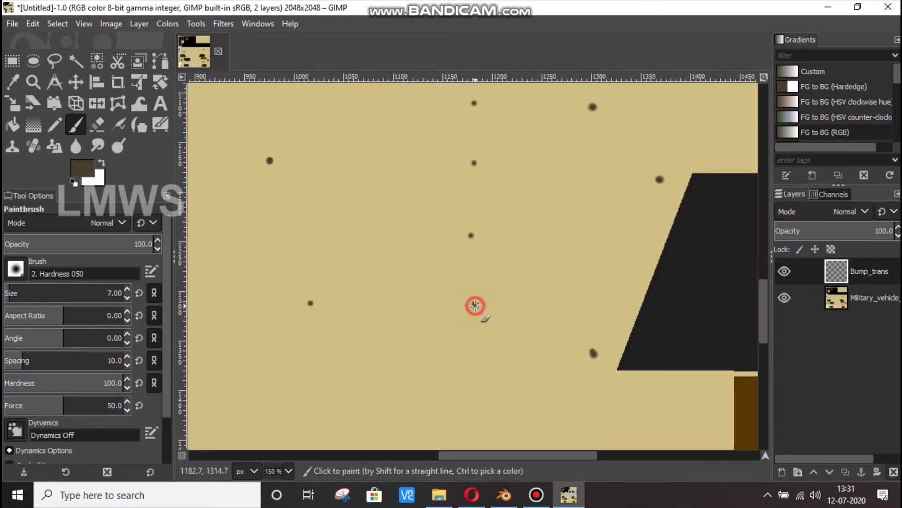
left_click(470, 236)
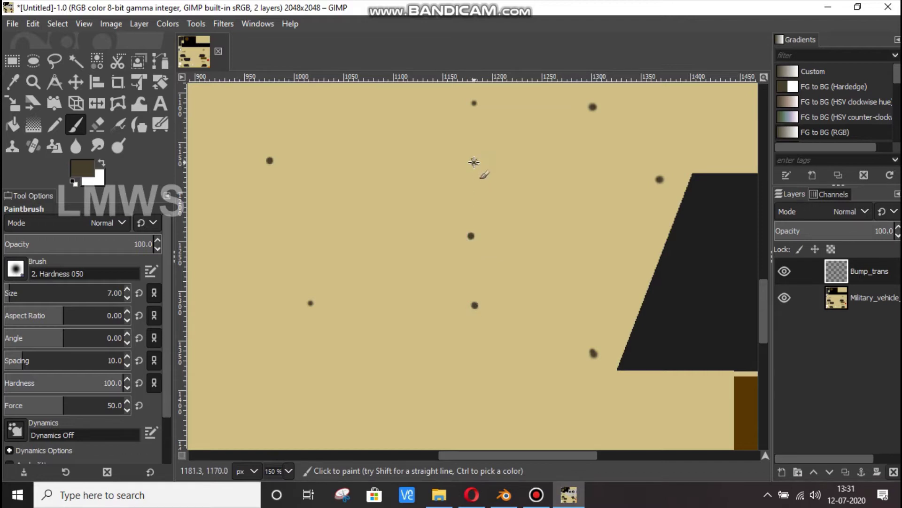
left_click(473, 162)
left_click(475, 104)
left_click(592, 107)
left_click(660, 180)
left_click(309, 302)
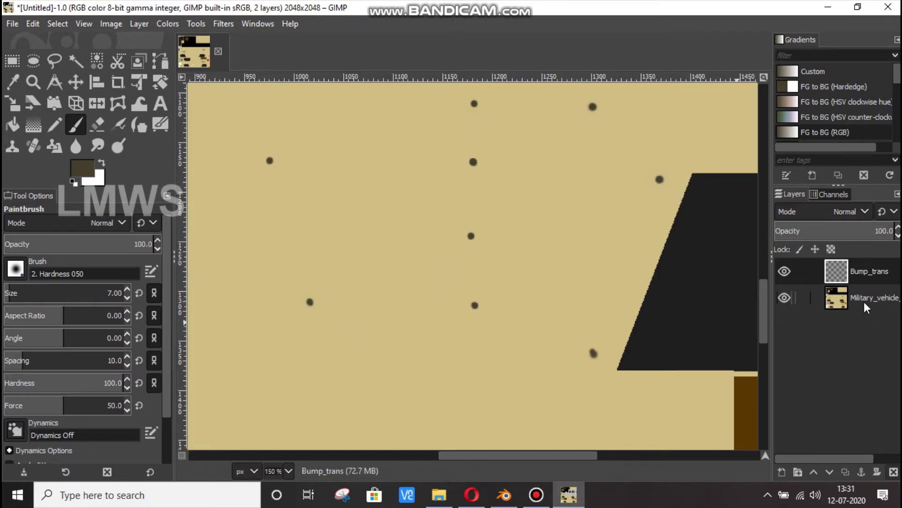
Step: Hide and reshow the vehicle texture layer to check the painted dots
left_click(789, 297)
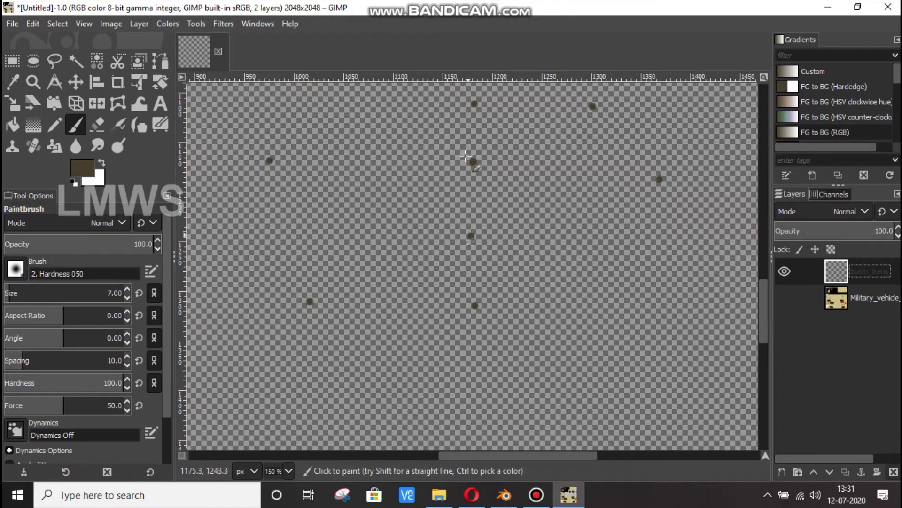
left_click(785, 297)
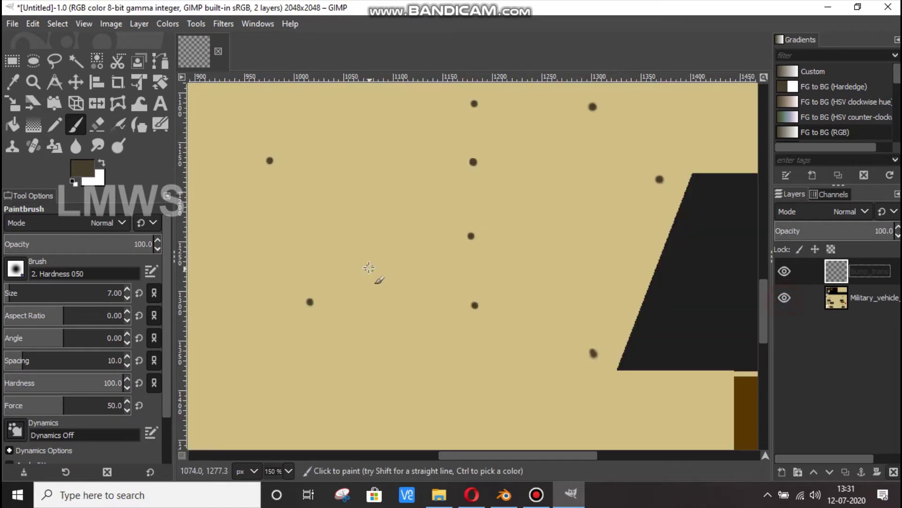
scroll(399, 296, "down", 4, "ctrl")
scroll(427, 263, "up", 5, "ctrl")
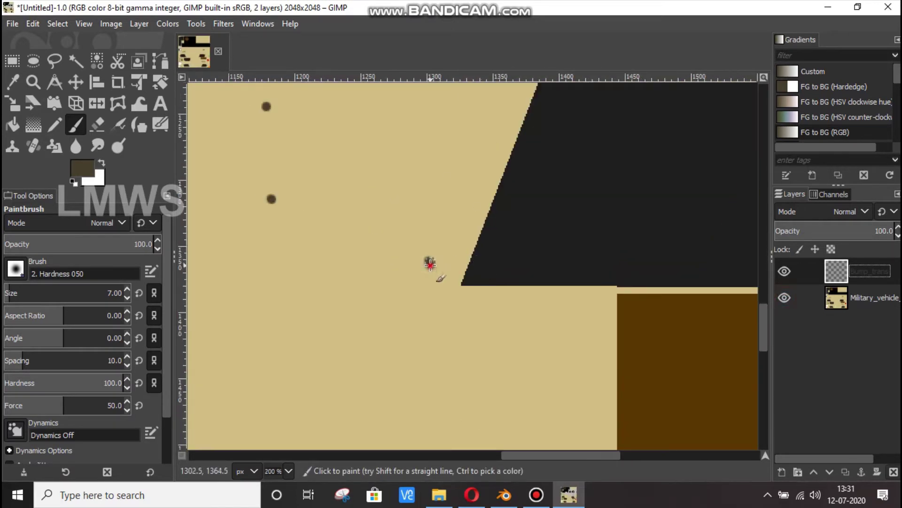
scroll(484, 172, "down", 4, "ctrl")
scroll(488, 169, "up", 4, "ctrl")
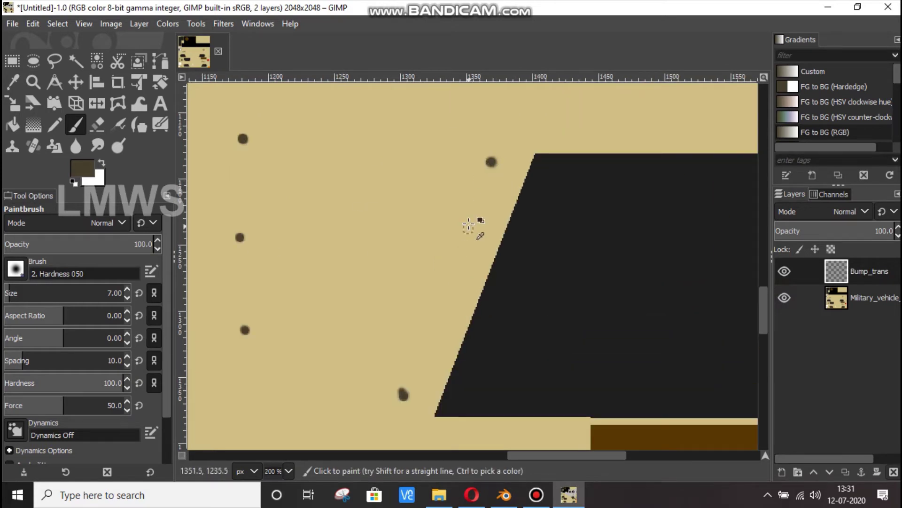
scroll(469, 226, "down", 4, "ctrl")
scroll(484, 357, "up", 2, "ctrl")
scroll(502, 263, "up", 1, "ctrl")
scroll(494, 217, "up", 1, "ctrl")
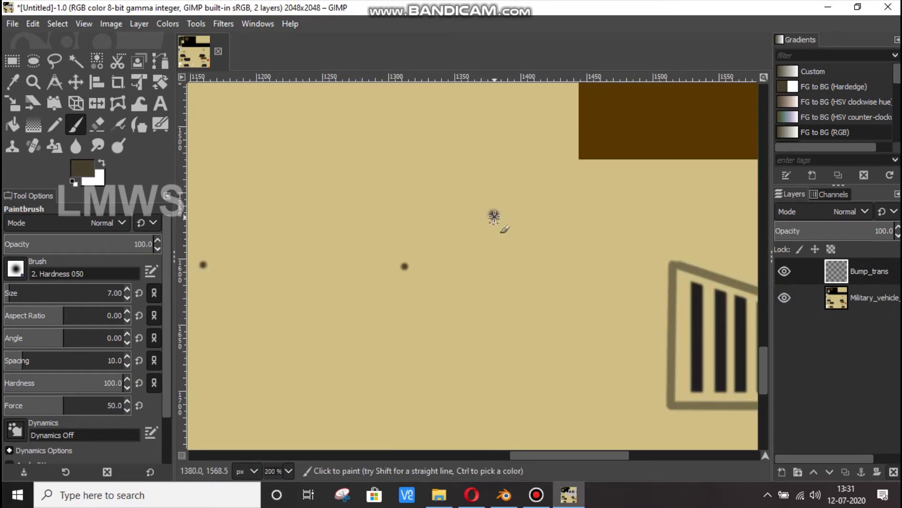
Step: Add more hatch dots in the middle and left, ending with one above the white arrow
left_click(494, 215)
left_click(405, 266)
left_click(203, 263)
scroll(533, 286, "down", 2, "ctrl")
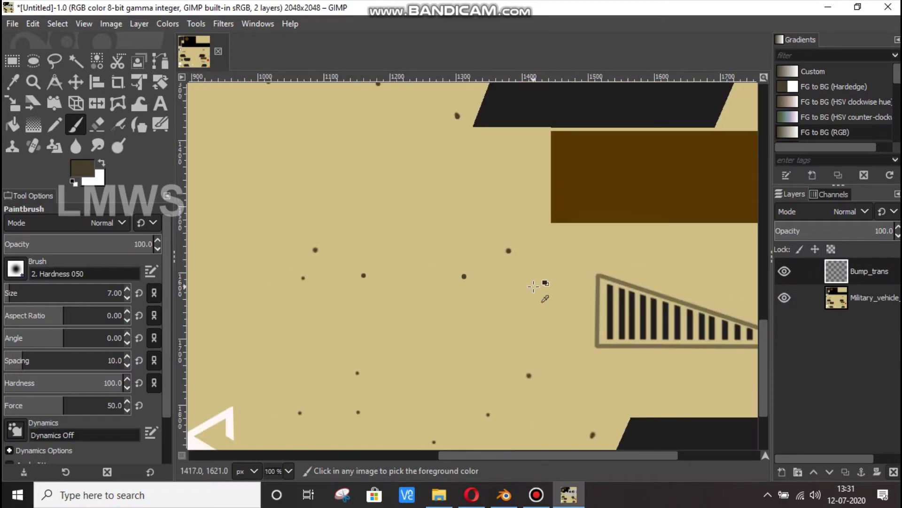
scroll(264, 291, "up", 2, "ctrl")
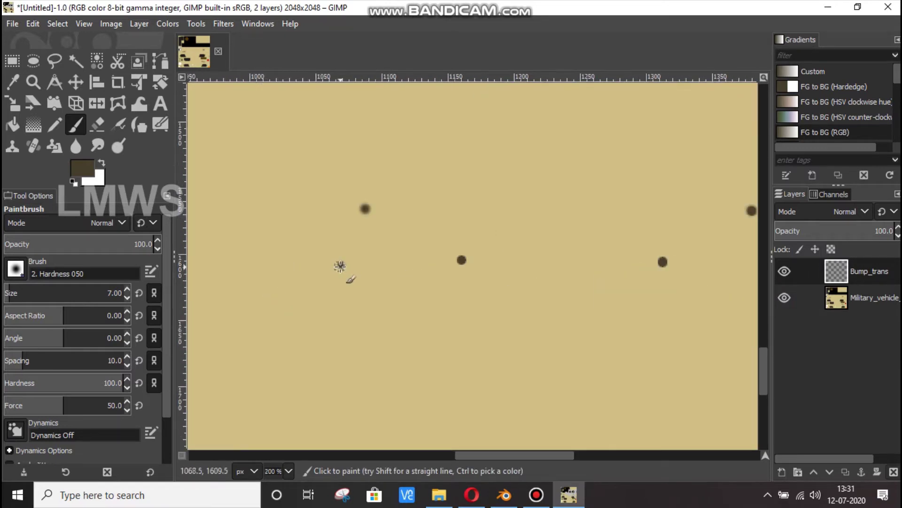
left_click(340, 266)
left_click(364, 209)
scroll(405, 234, "down", 3, "ctrl")
scroll(243, 322, "up", 1, "ctrl")
scroll(242, 322, "up", 1, "ctrl")
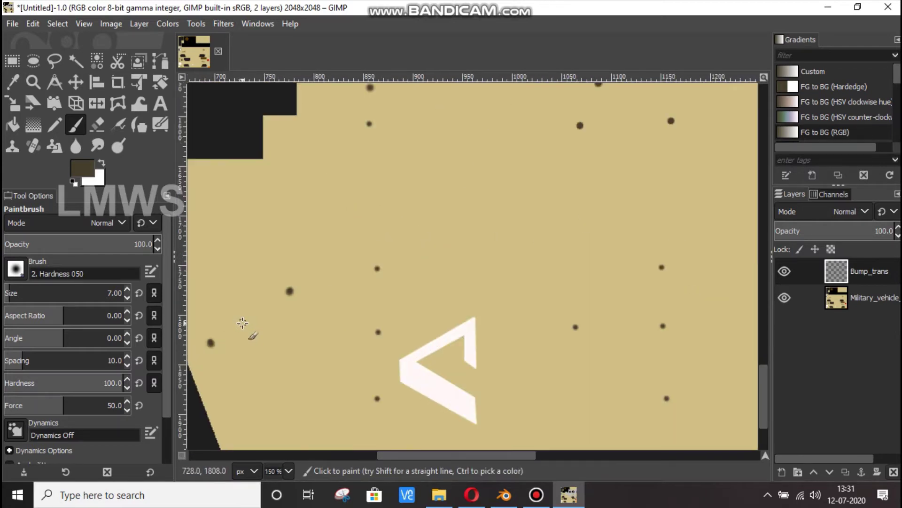
scroll(284, 324, "up", 1, "ctrl")
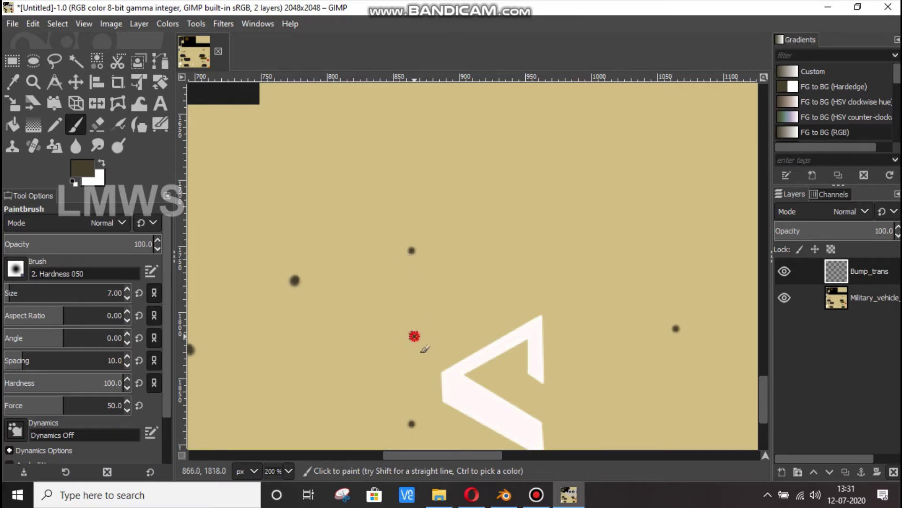
left_click(412, 251)
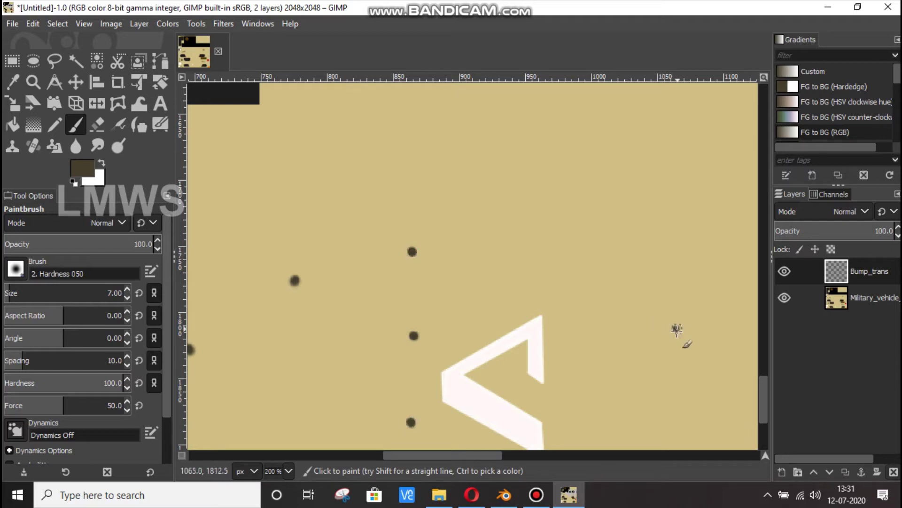
Step: Darken the middle, top, left and lower hatch dots on Bump_trans with the Paintbrush
scroll(459, 225, "down", 2, "ctrl")
scroll(451, 235, "down", 1, "ctrl")
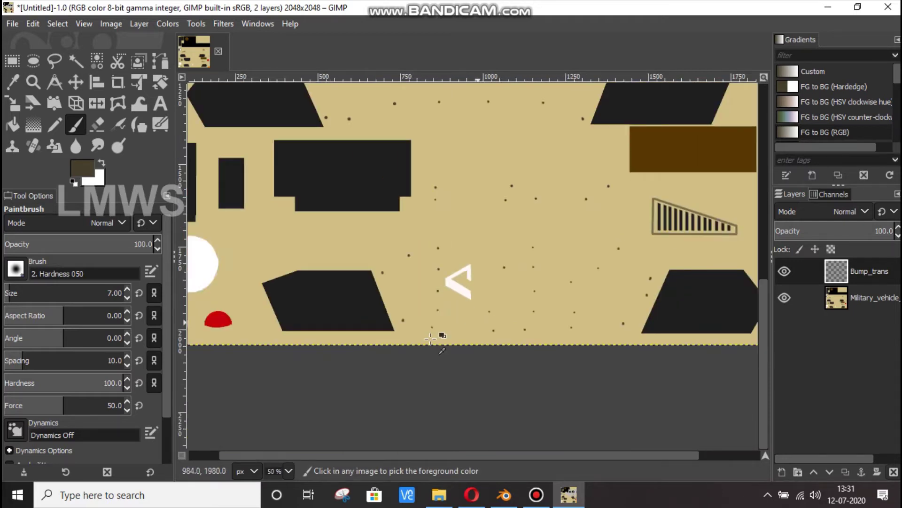
scroll(439, 257, "up", 4, "ctrl")
left_click(435, 245)
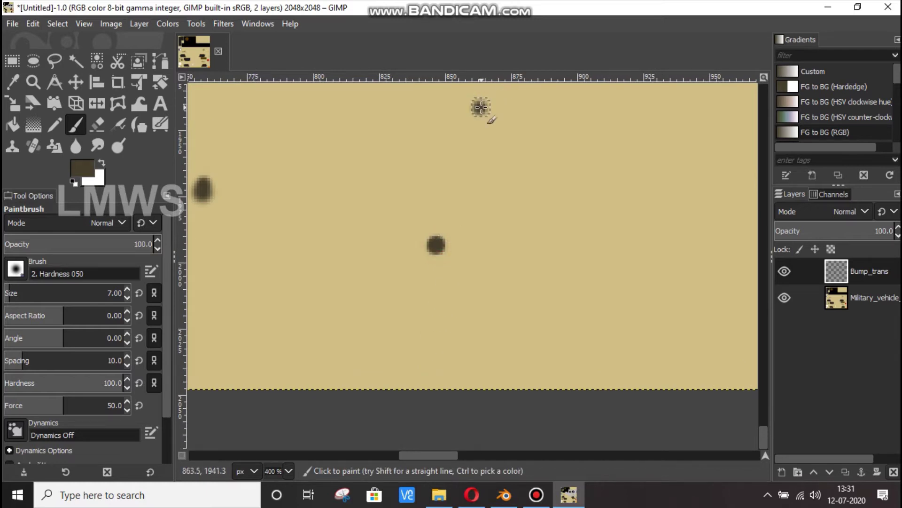
left_click(481, 107)
left_click(202, 189)
scroll(478, 288, "down", 2, "ctrl")
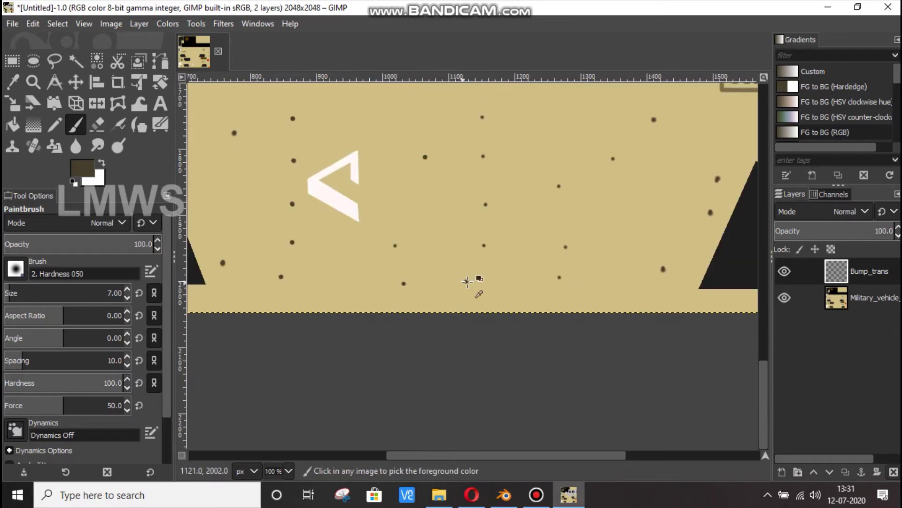
left_click(463, 280)
left_click(464, 280)
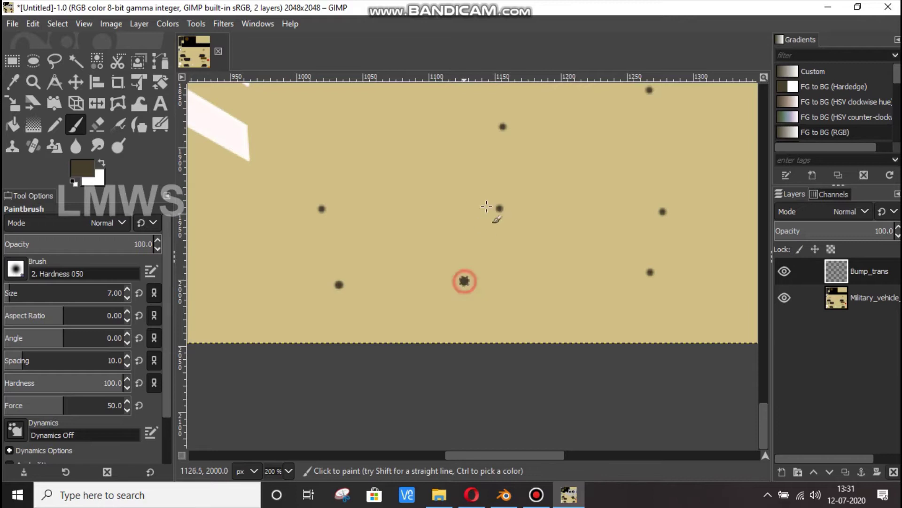
left_click(501, 209)
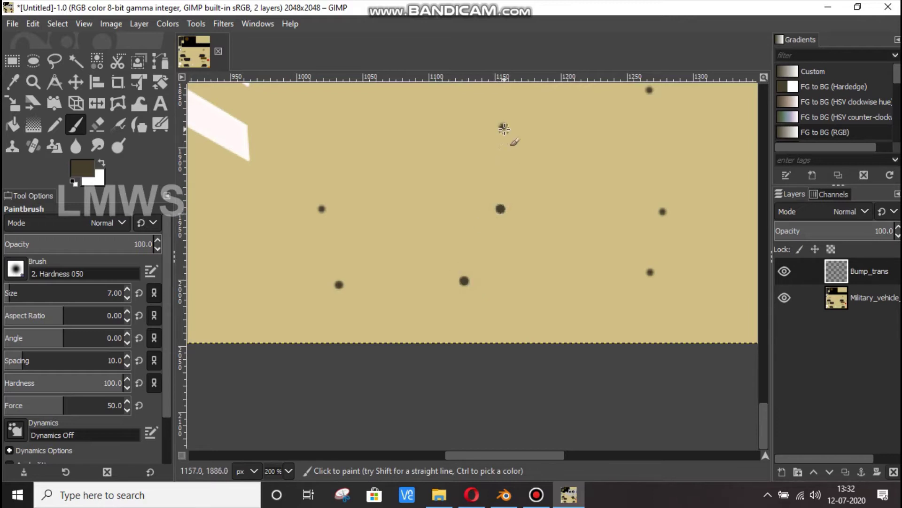
Step: Darken the left, right and lower-right hatch dots and enlarge a small one
left_click(322, 209)
left_click(663, 212)
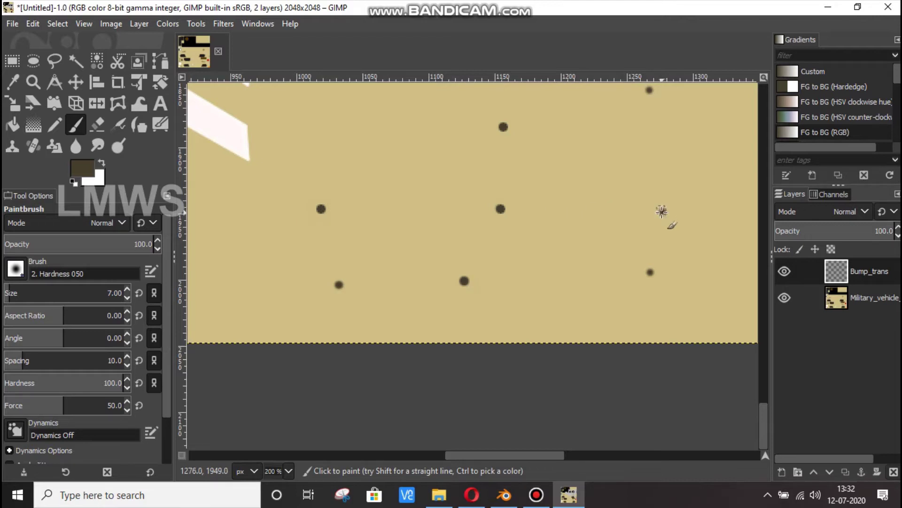
left_click(651, 271)
left_click(650, 272)
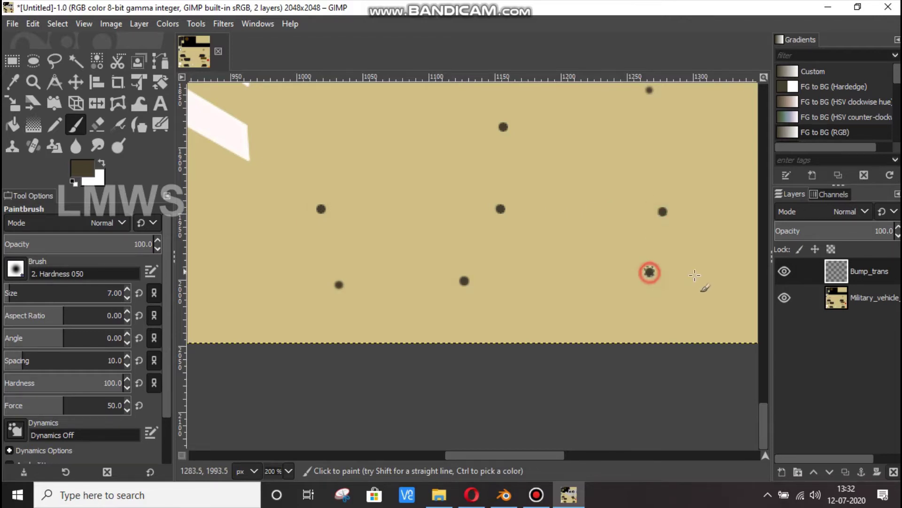
scroll(648, 271, "up", 5)
left_click(649, 271)
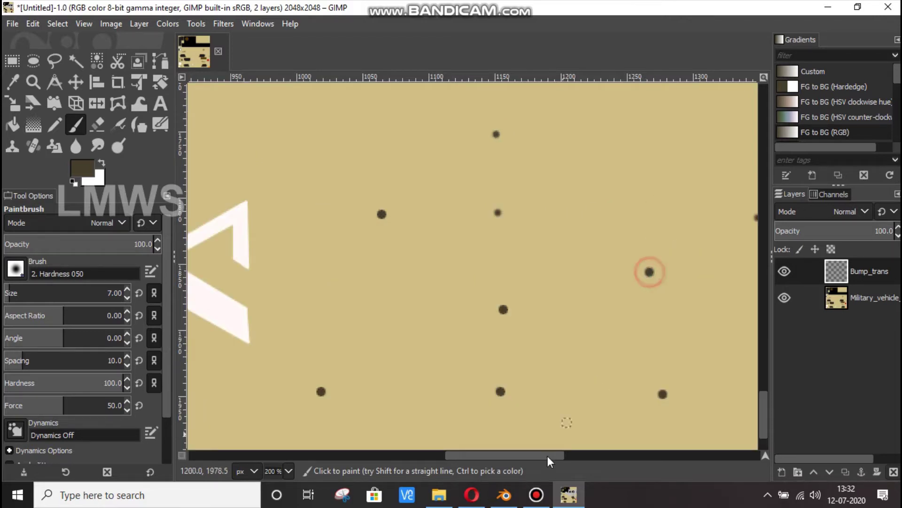
left_click(630, 453)
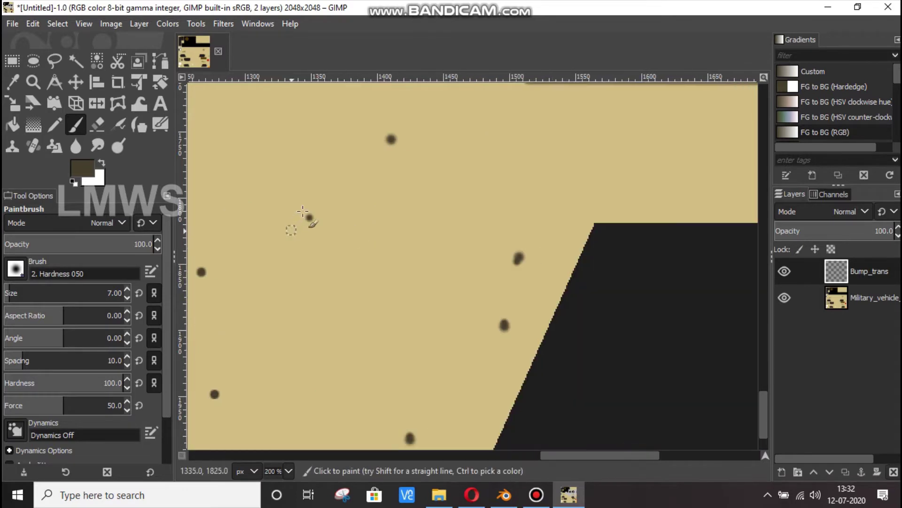
left_click(311, 218)
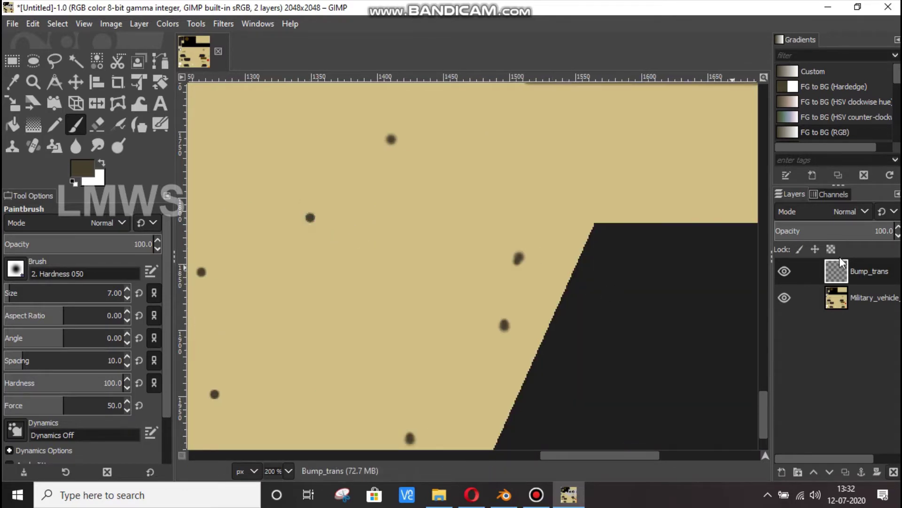
Step: Toggle the vehicle texture to inspect, then add hatch dots at bottom, middle and top
left_click(783, 295)
left_click(783, 295)
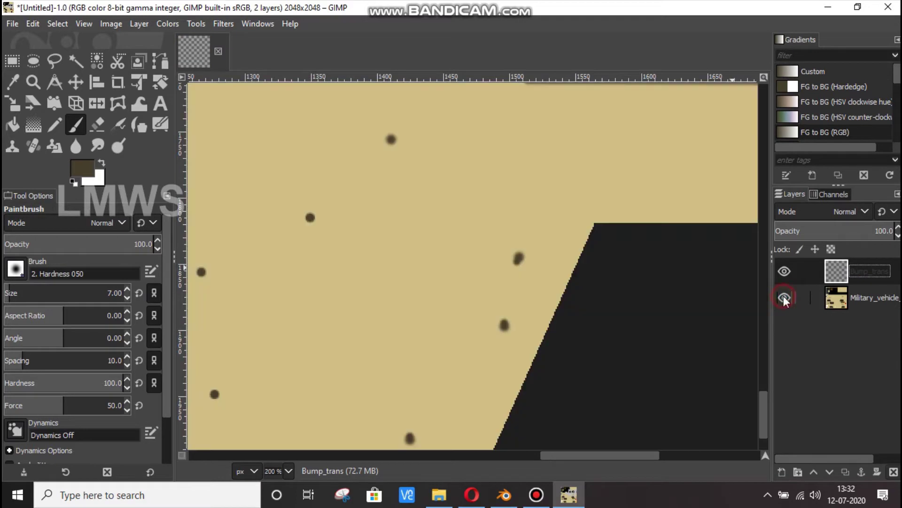
left_click(783, 296)
left_click(411, 438)
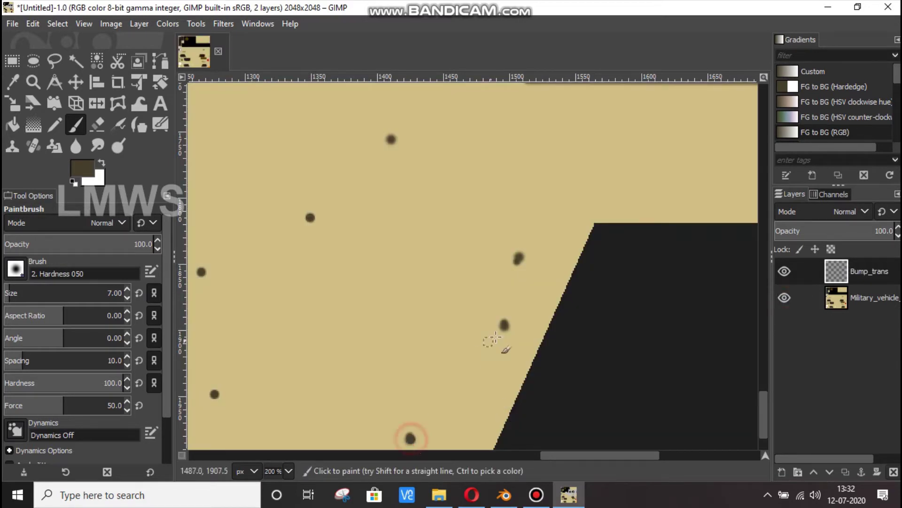
left_click(504, 326)
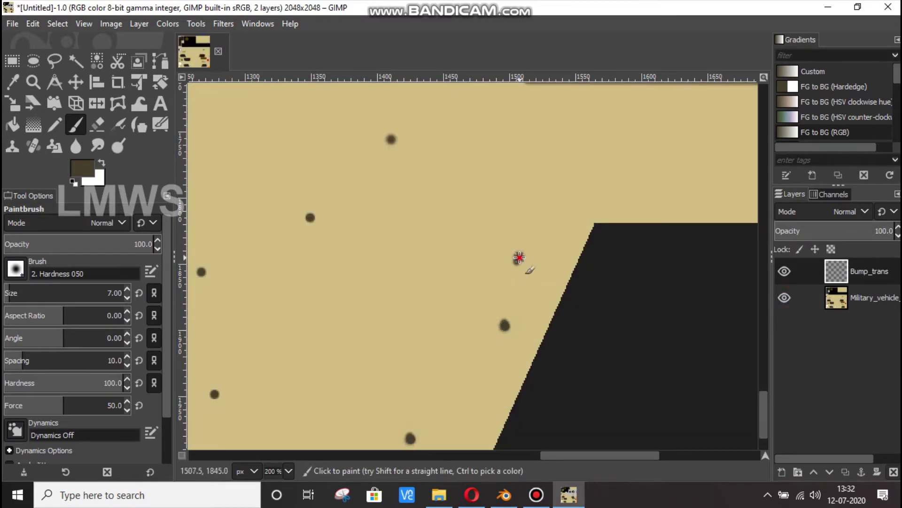
left_click(519, 257)
left_click(392, 139)
Step: Check the dots by toggling the Military_vehicle layer's visibility at several zoom levels
key("minus")
key("minus")
key("minus")
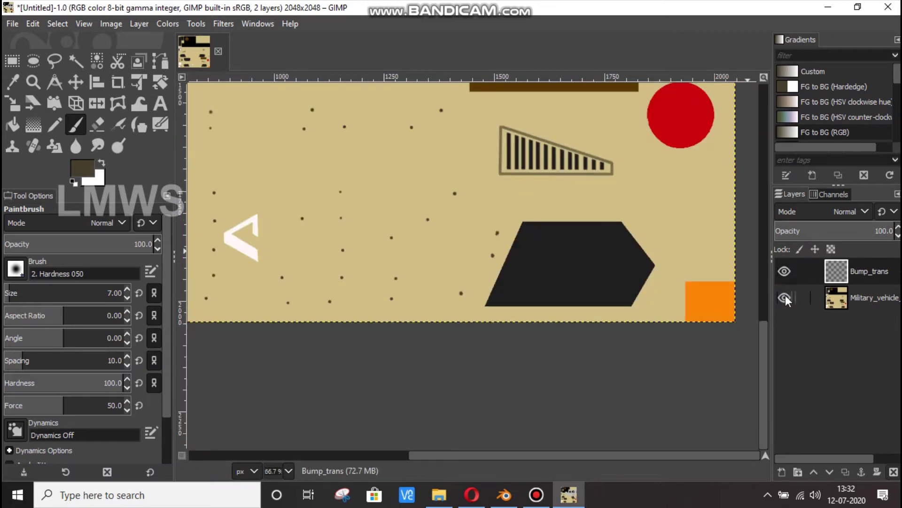
left_click(784, 298)
double_click(784, 298)
left_click(785, 298)
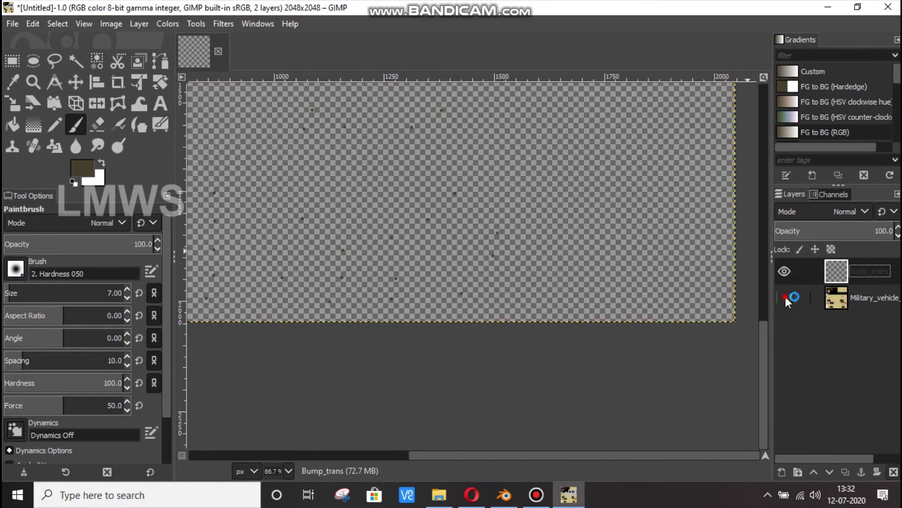
double_click(786, 298)
left_click(786, 297)
key("2")
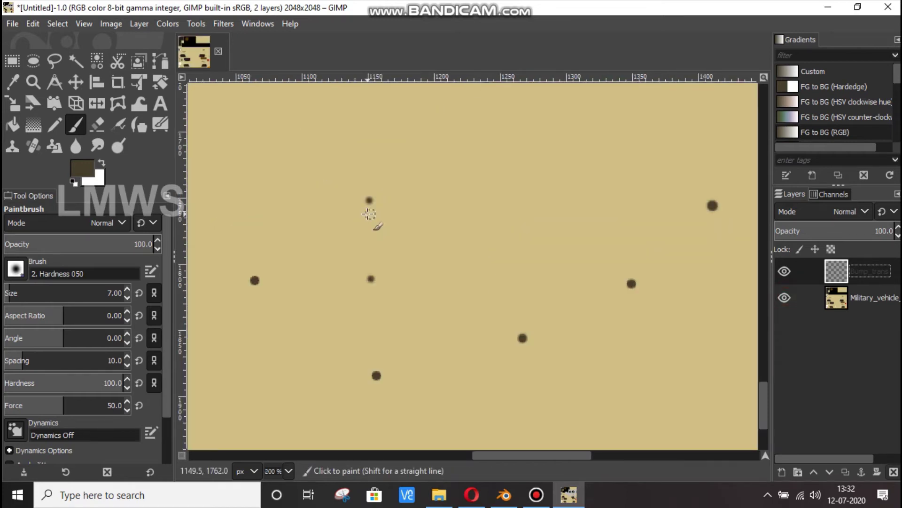
key("3")
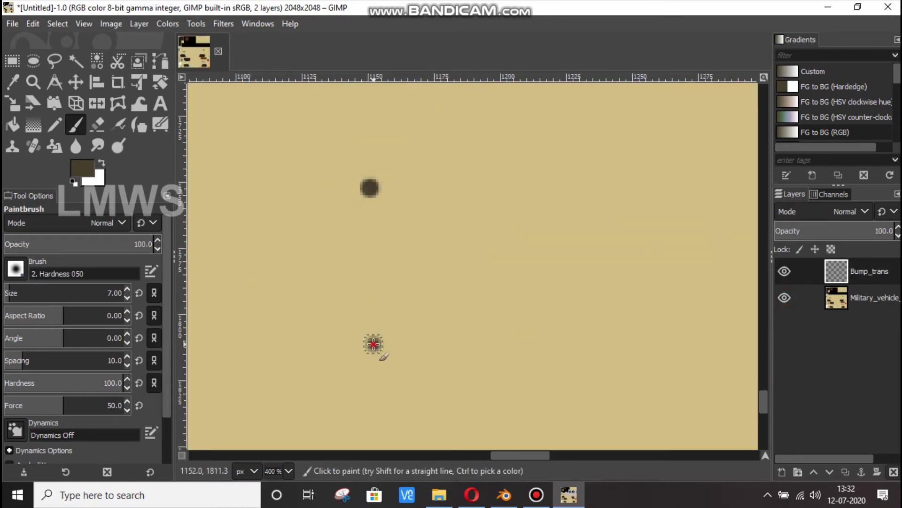
key("shift+2")
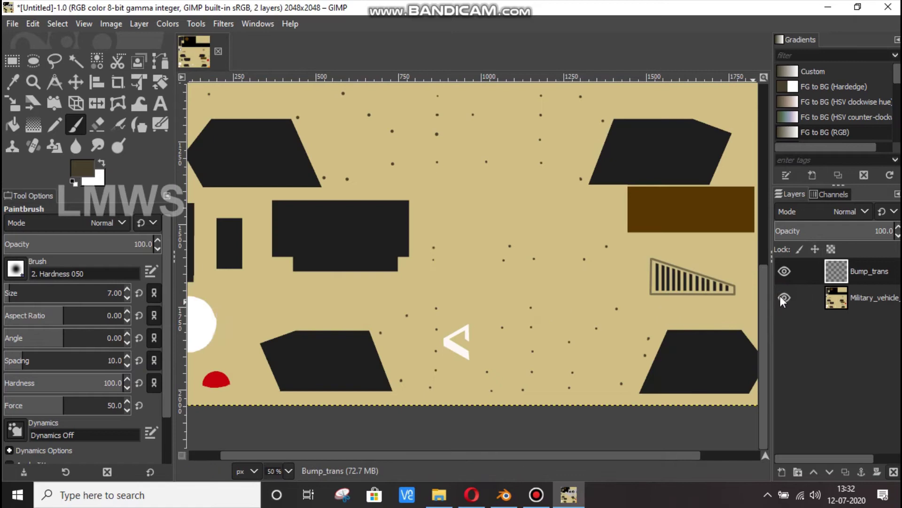
left_click(783, 295)
double_click(783, 295)
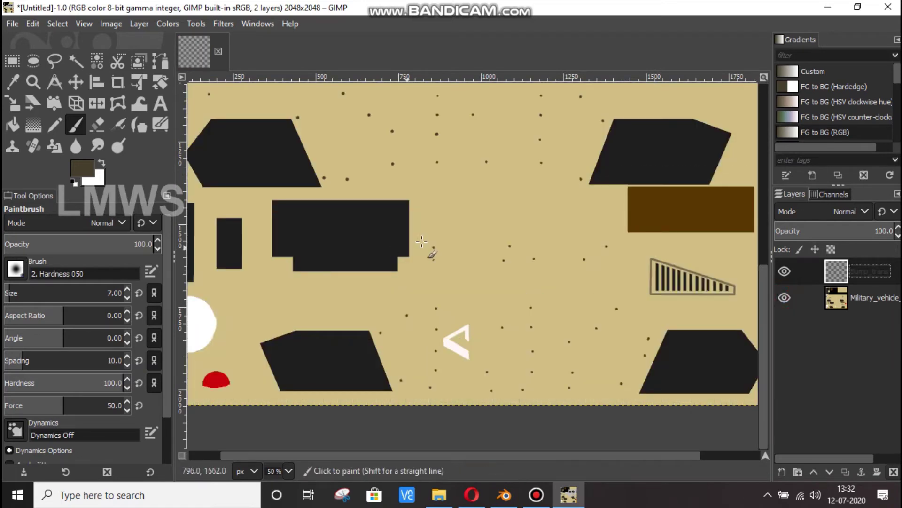
Step: Paint two more hatch dots on the panel and hide the Military_vehicle layer
scroll(421, 242, "up", 4)
scroll(436, 245, "up", 1)
left_click(466, 267)
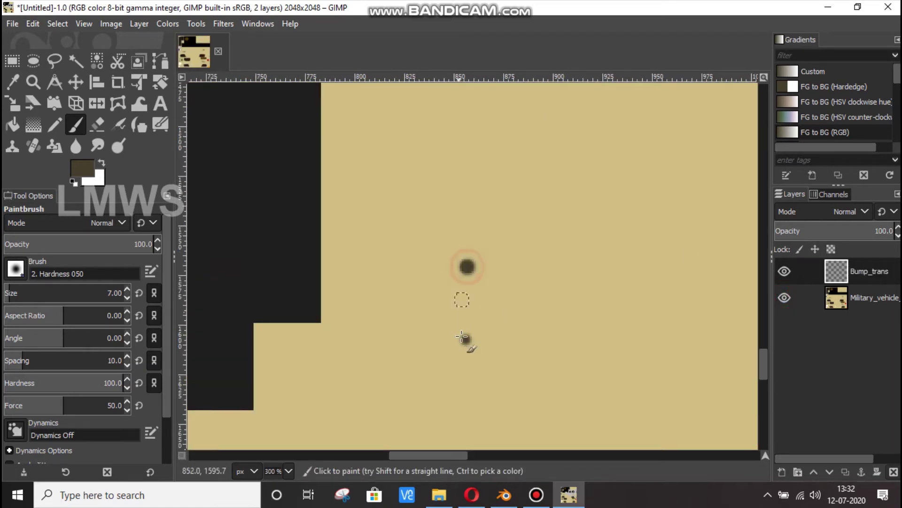
left_click(464, 338)
key("shift+2")
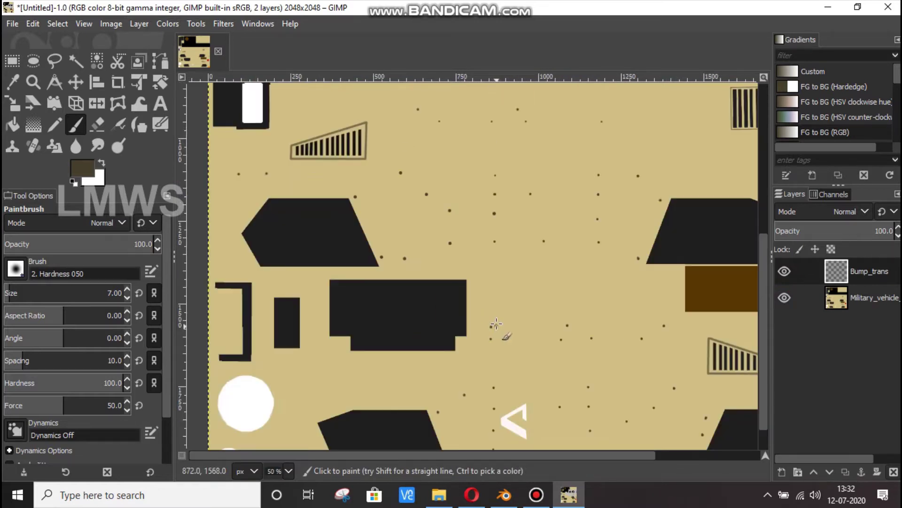
left_click(784, 297)
left_click(14, 24)
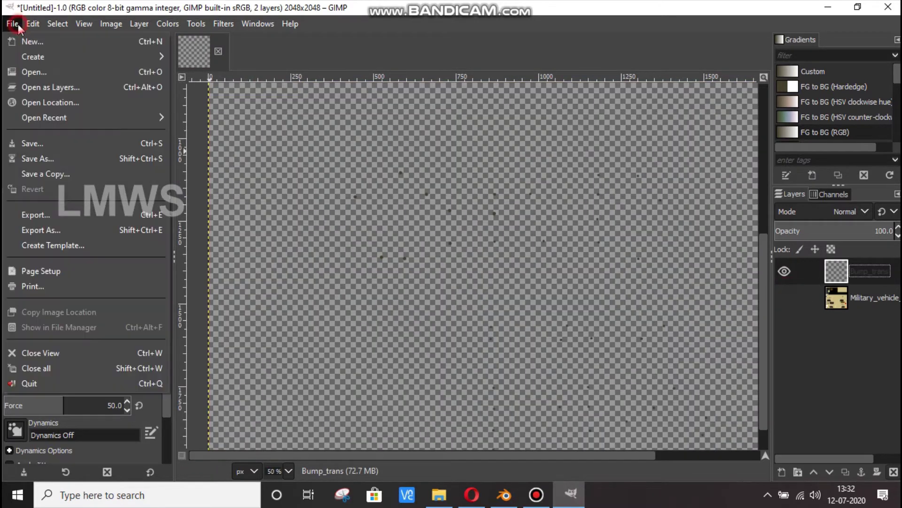
Step: Export the image over Military_vehicle_bump.png in the military_vehicle folder, accepting the PNG settings
left_click(67, 216)
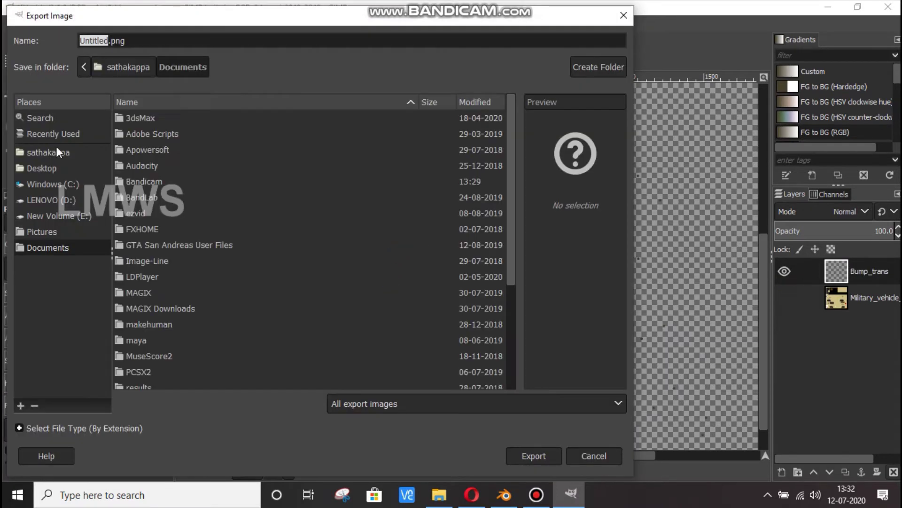
left_click(59, 134)
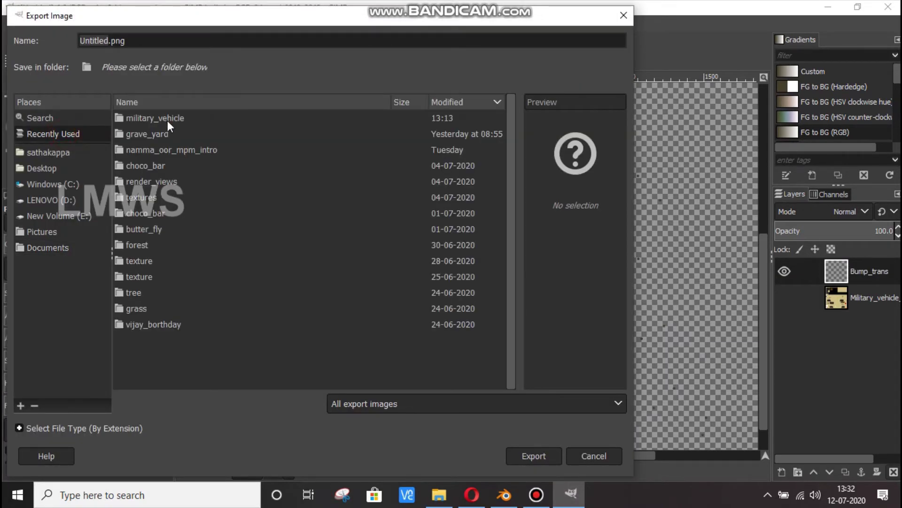
double_click(167, 120)
left_click(208, 150)
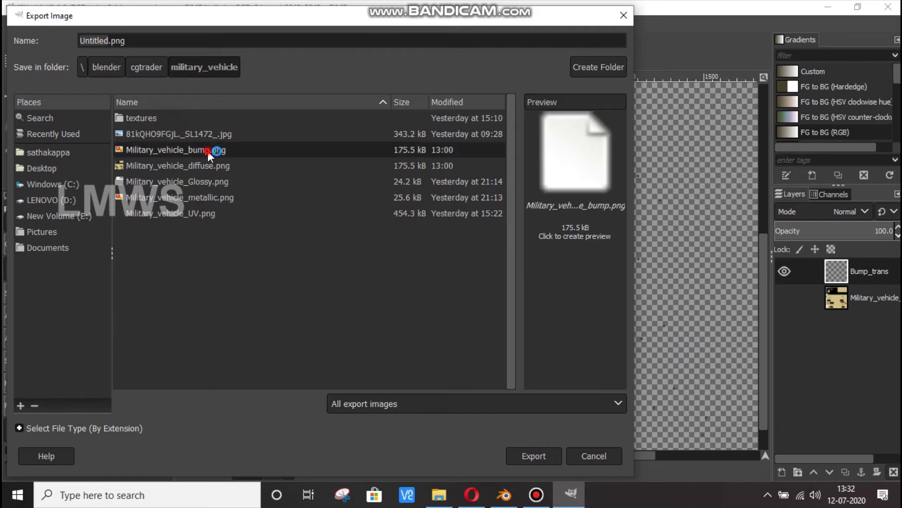
left_click(526, 456)
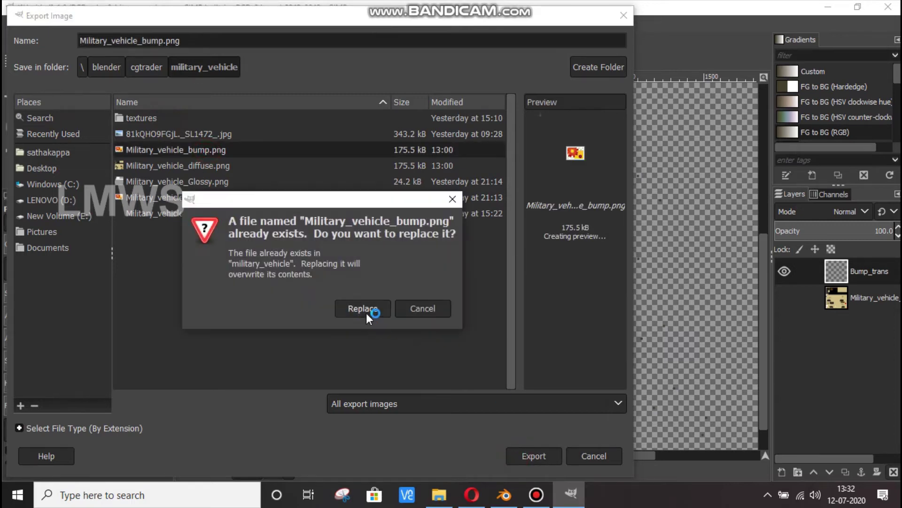
left_click(366, 309)
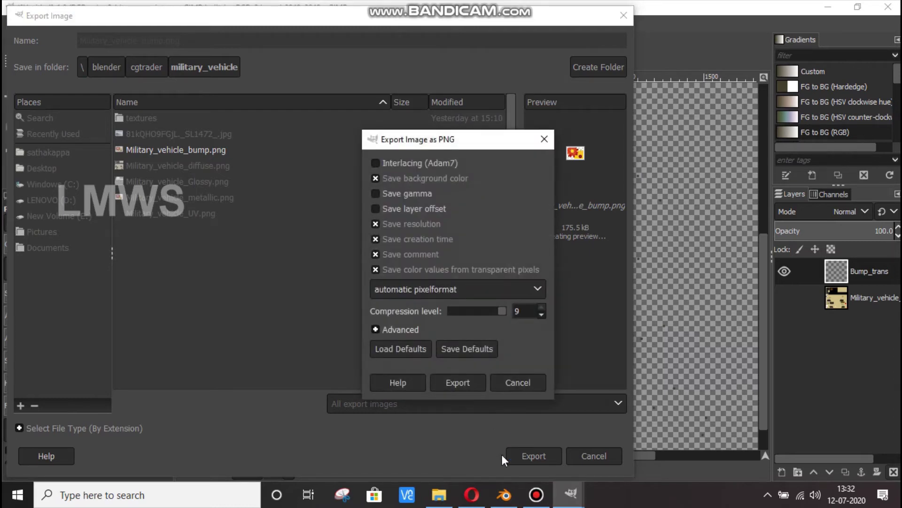
left_click(461, 379)
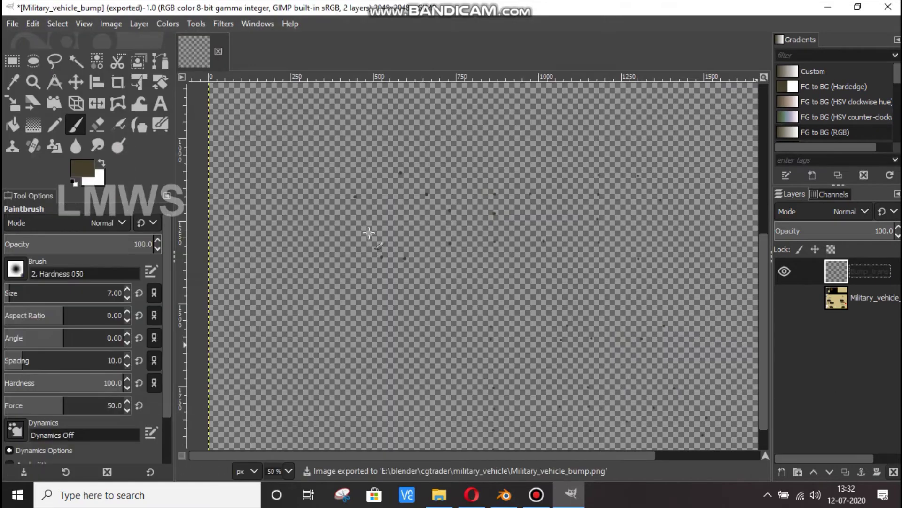
left_click(504, 494)
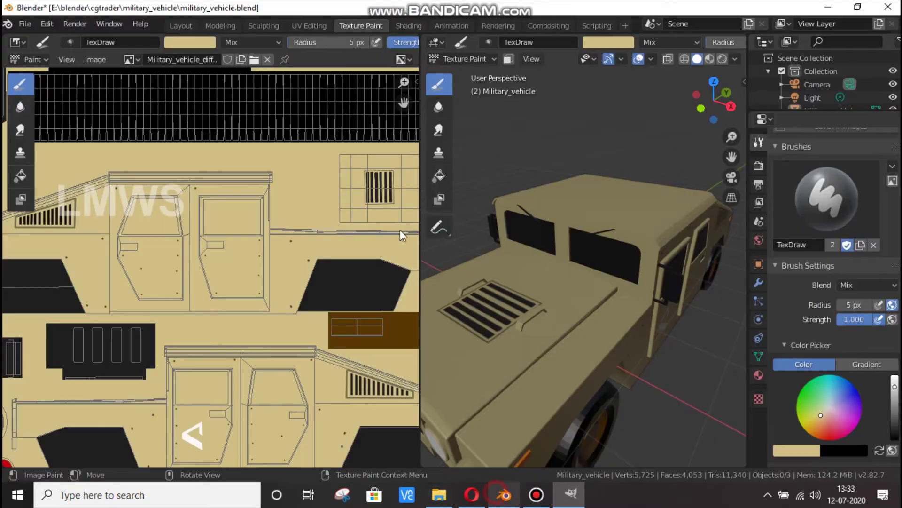
Step: In the Shading workspace, load Military_vehicle_bump.png into the bump image node and inspect the door panel
left_click(414, 25)
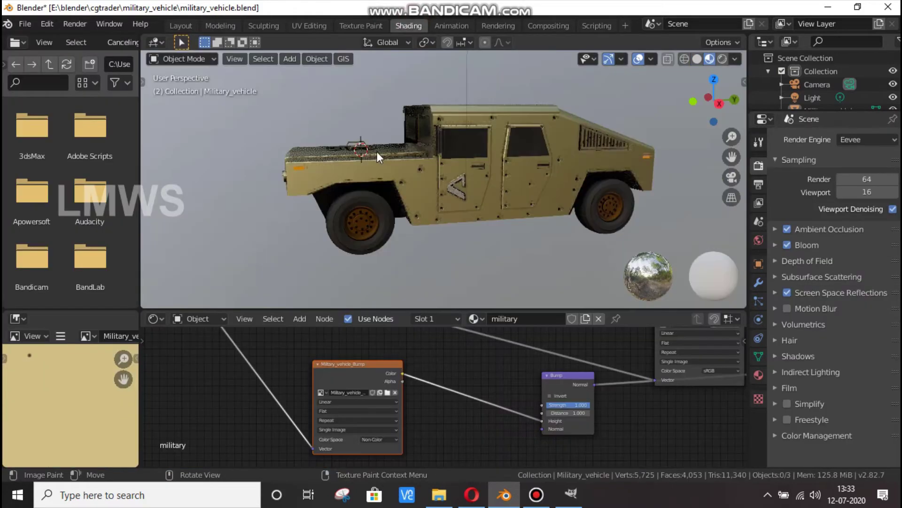
left_click(388, 392)
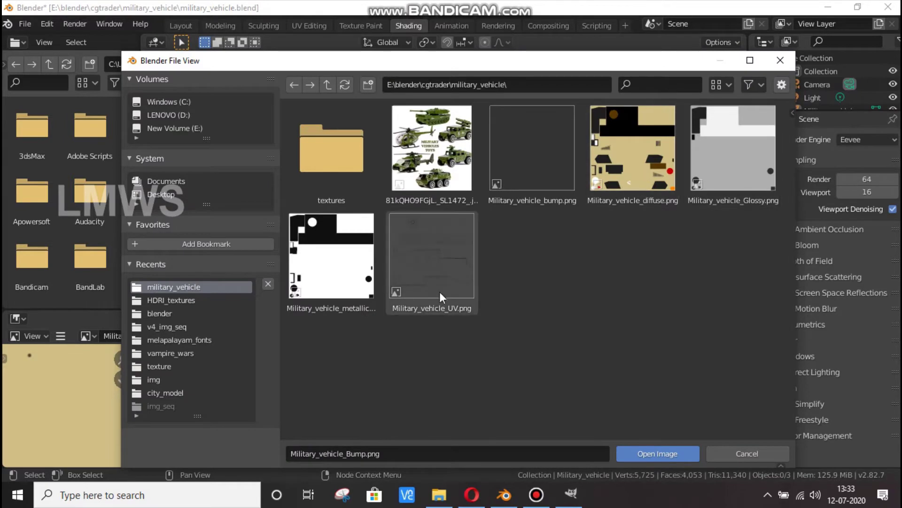
double_click(532, 156)
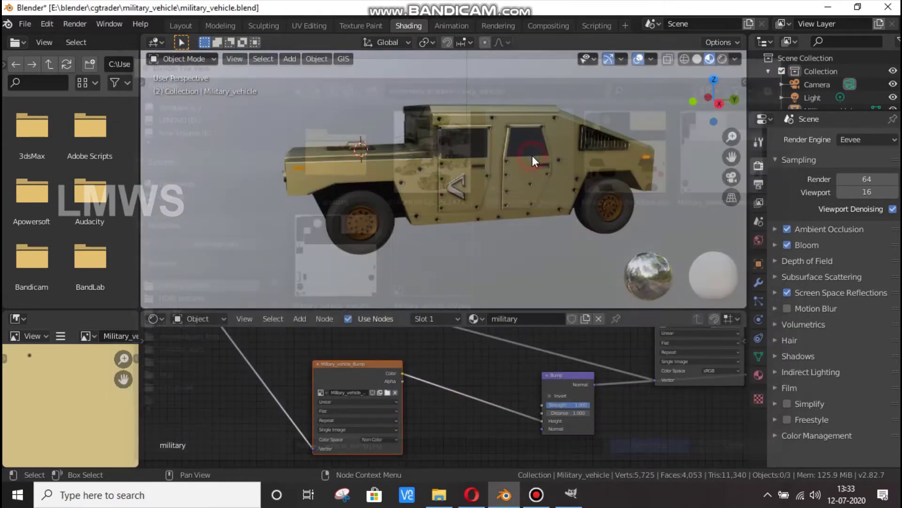
scroll(450, 192, "up", 4)
scroll(491, 224, "up", 3)
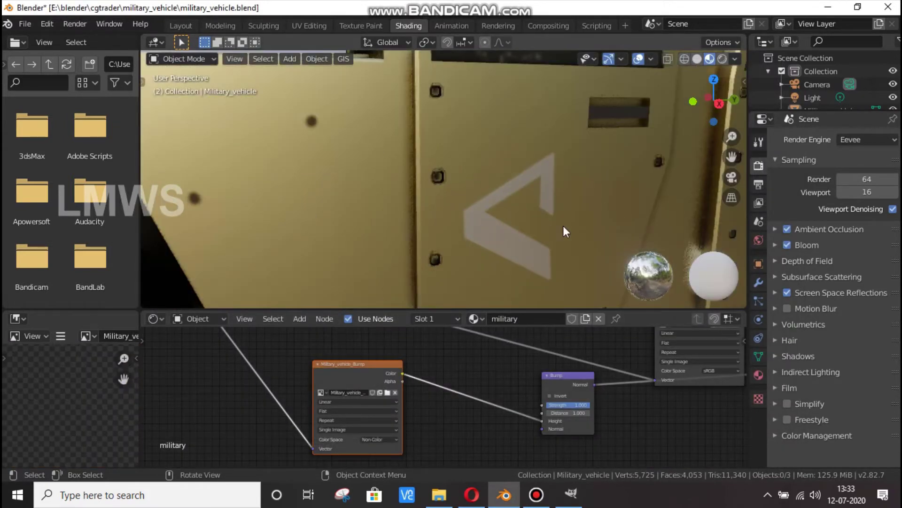
middle_click_drag(613, 214, 599, 214)
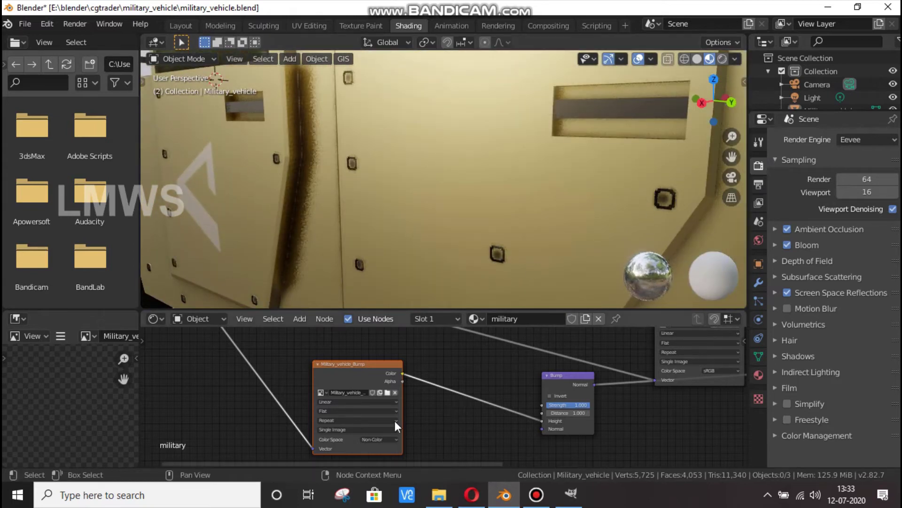
scroll(450, 424, "up", 3)
Step: Set the Bump node Strength to 0.75, save military_vehicle.blend, and return to GIMP
key("KP_Decimal")
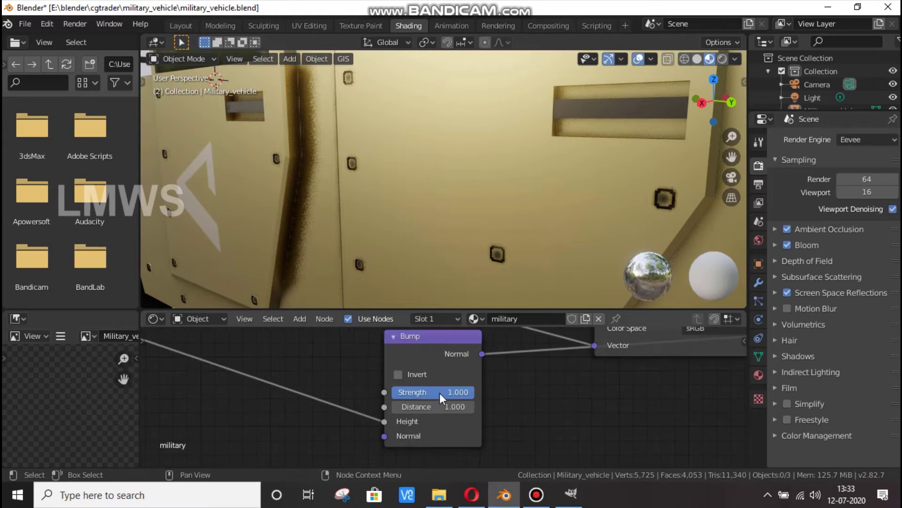
left_click(441, 393)
type("0.75")
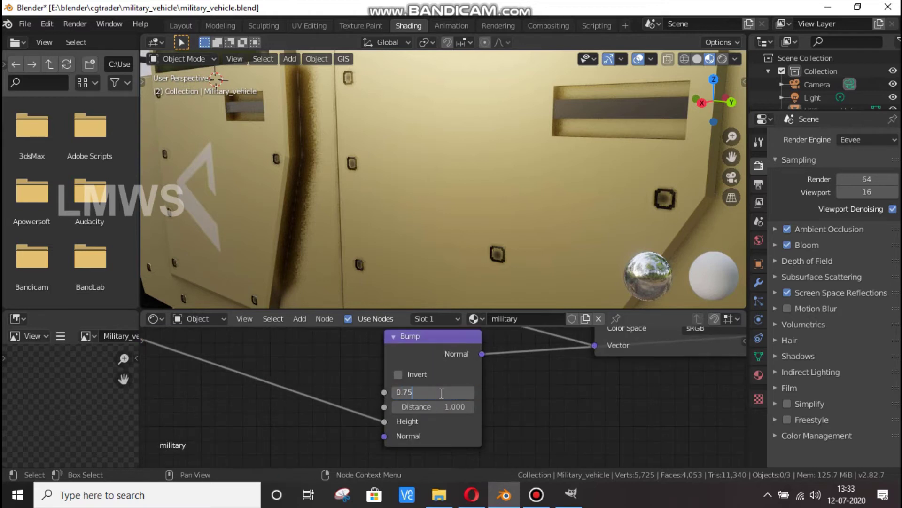
key("Return")
scroll(456, 232, "down", 4)
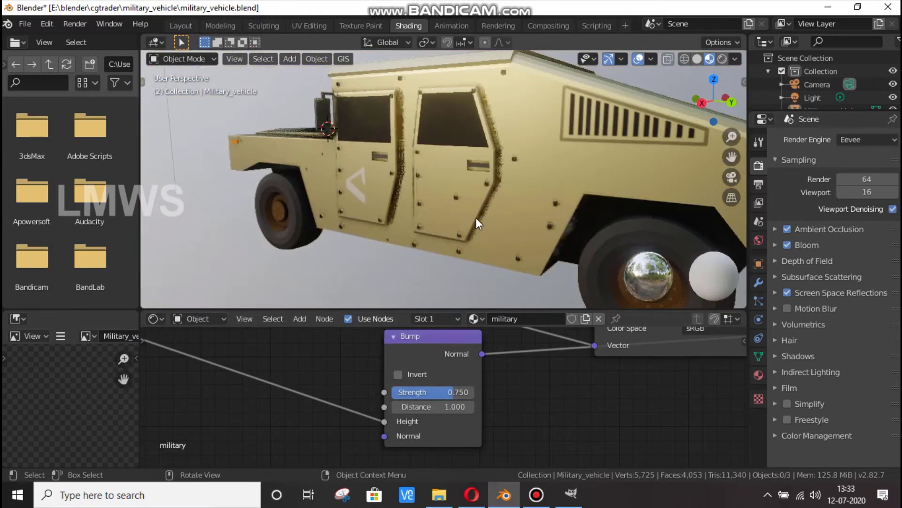
scroll(476, 218, "down", 3)
key("ctrl+s")
mouse_move(303, 209)
middle_mouse_down()
mouse_move(445, 126)
mouse_move(480, 200)
mouse_move(615, 201)
mouse_move(414, 204)
mouse_move(377, 214)
middle_mouse_up()
scroll(419, 205, "up", 4)
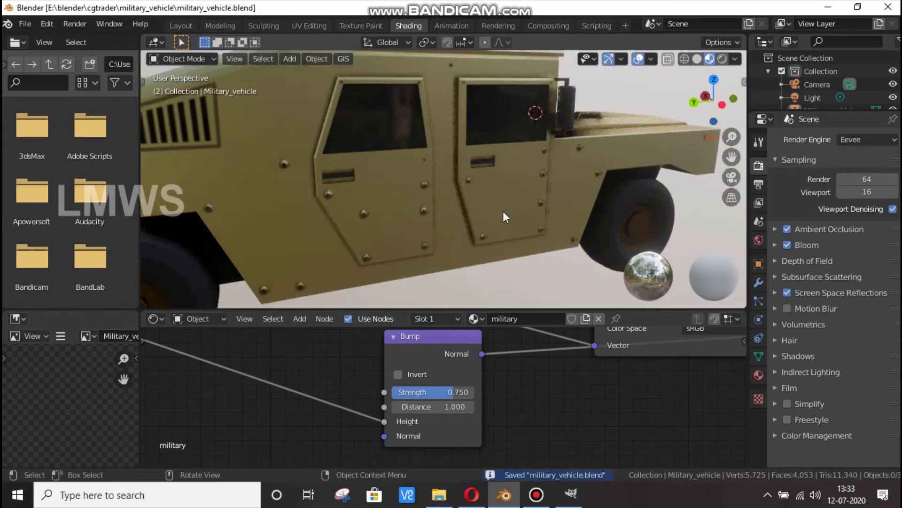
scroll(503, 211, "down", 4)
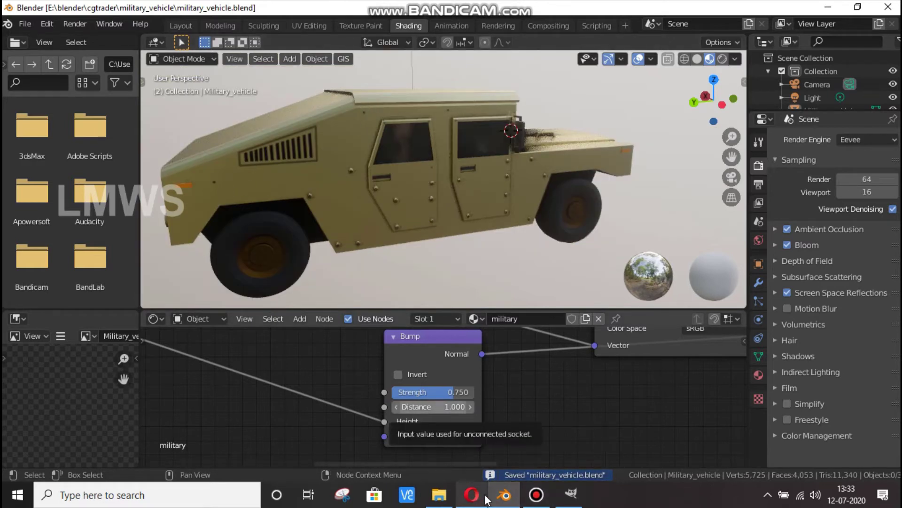
key("alt+Tab")
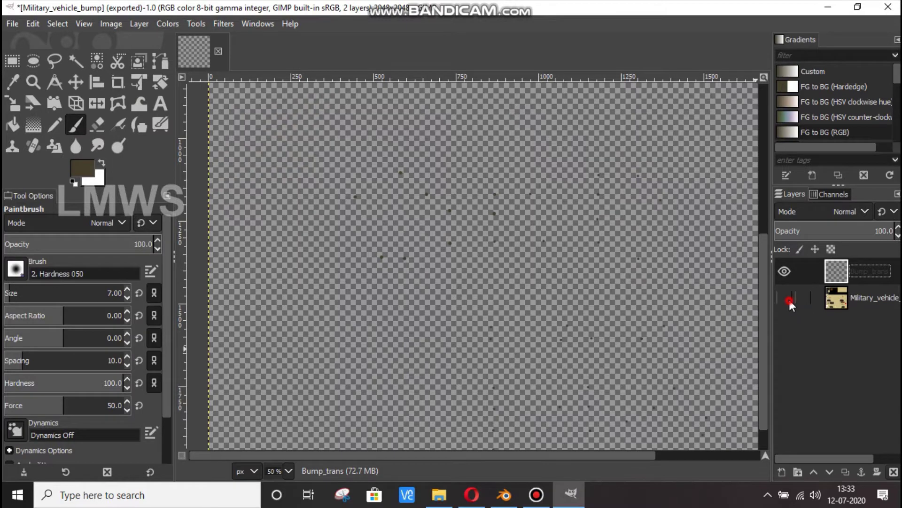
Step: Show the Military_vehicle layer again, zoom to actual size, and paint a hatch dot near the vent
left_click(790, 299)
scroll(459, 299, "up", 2)
key("1")
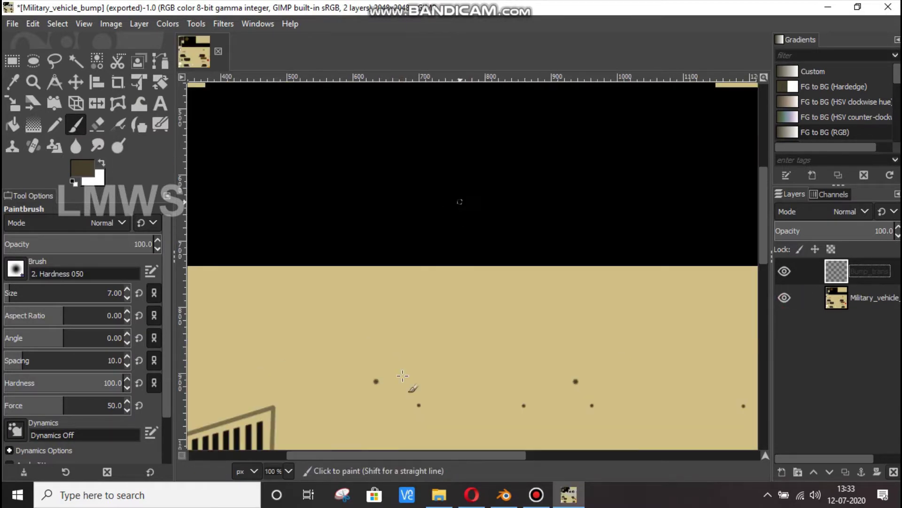
scroll(447, 383, "down", 3)
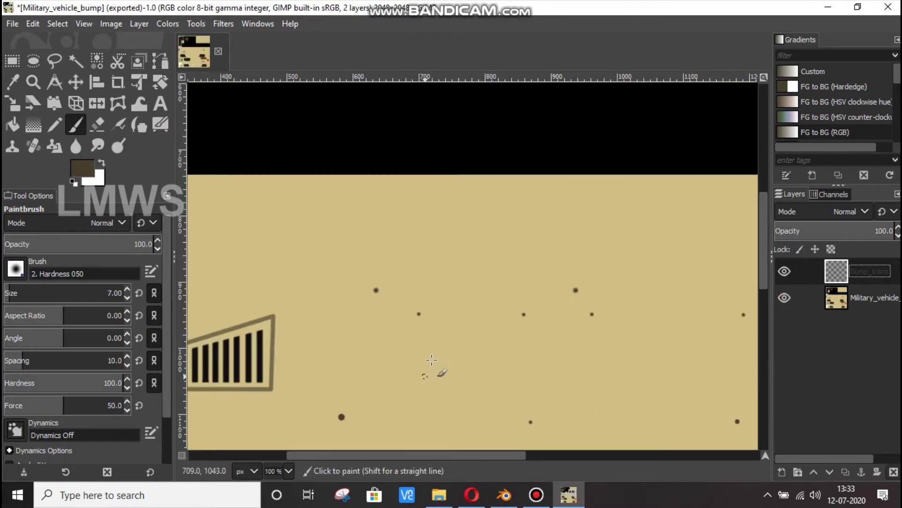
left_click(377, 290)
scroll(467, 316, "up", 3)
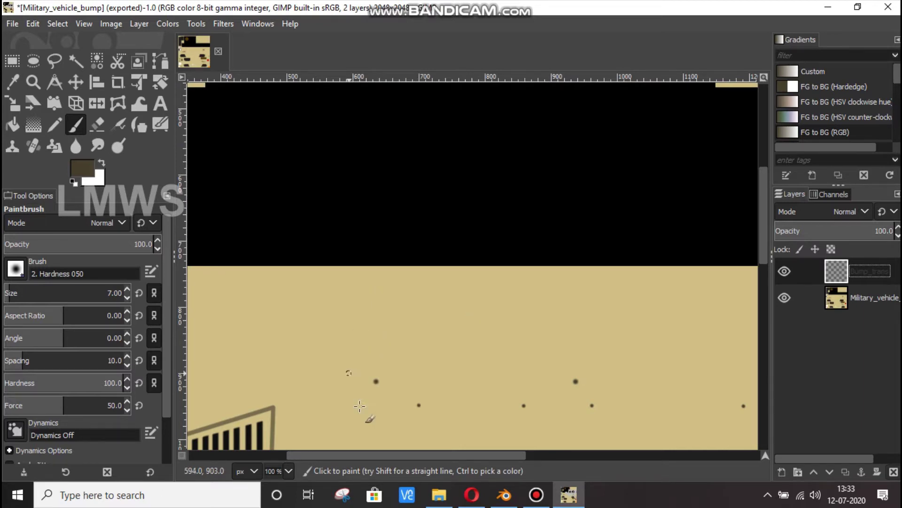
scroll(362, 407, "up", 6)
scroll(376, 399, "down", 9)
scroll(365, 306, "up", 1, "ctrl")
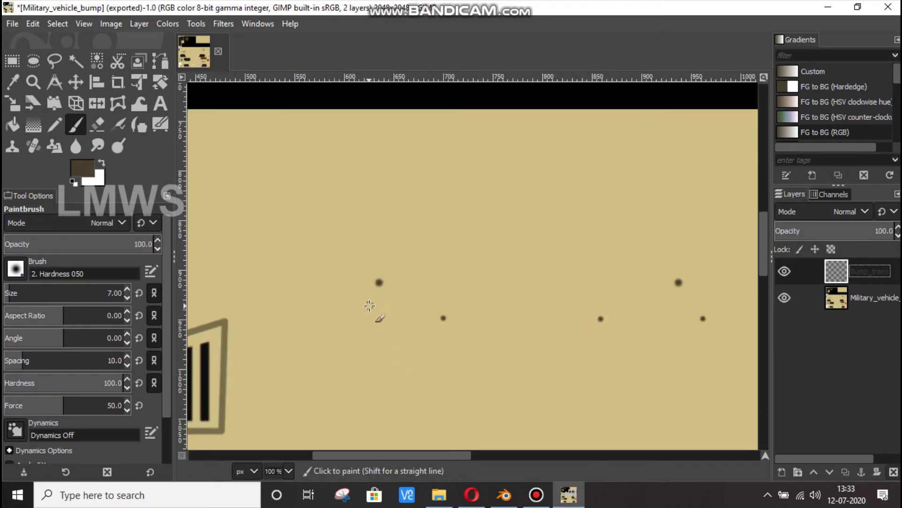
scroll(376, 292, "up", 1, "ctrl")
Step: Darken, enlarge and add hatch dots along the row on Bump_trans
left_click(383, 274)
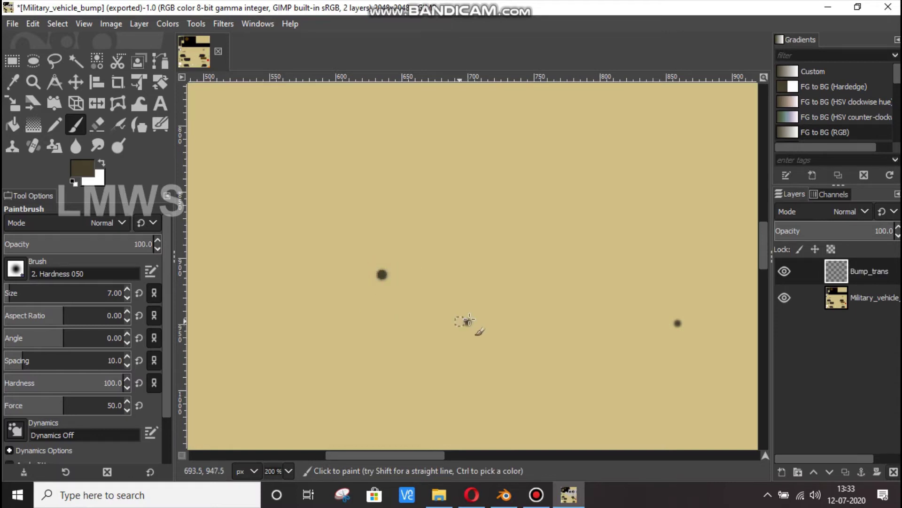
left_click(467, 323)
left_click(677, 323)
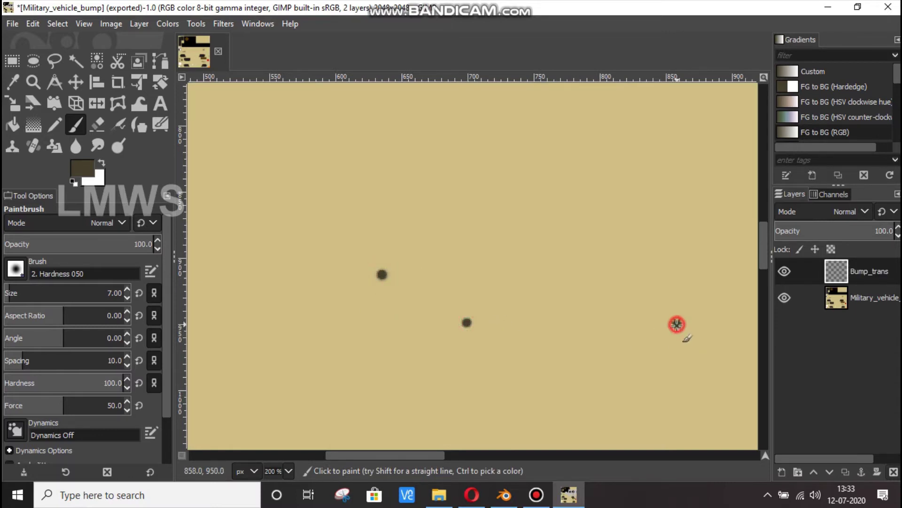
scroll(363, 361, "down", 1, "ctrl")
scroll(620, 346, "up", 1, "ctrl")
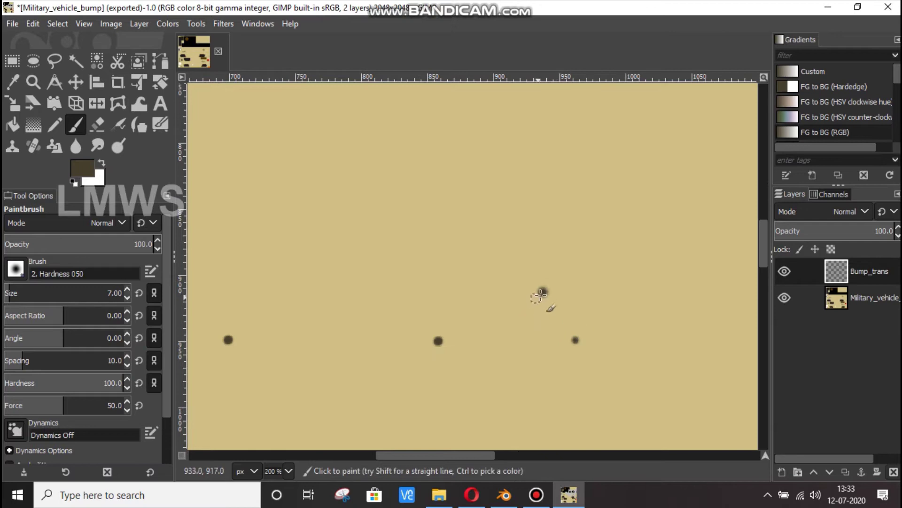
left_click(543, 292)
left_click(576, 342)
scroll(340, 302, "down", 1, "ctrl")
scroll(341, 302, "down", 1, "ctrl")
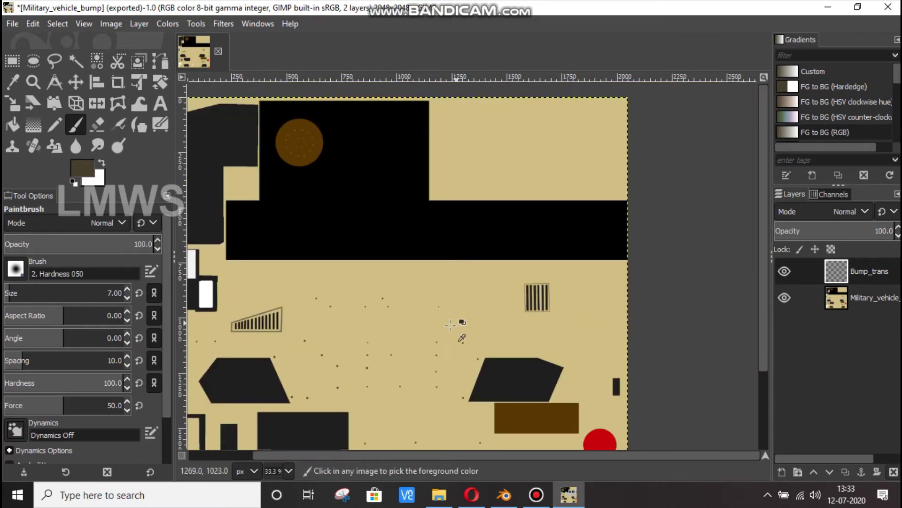
scroll(430, 268, "up", 2, "ctrl")
scroll(459, 274, "up", 1, "ctrl")
scroll(457, 278, "up", 1, "ctrl")
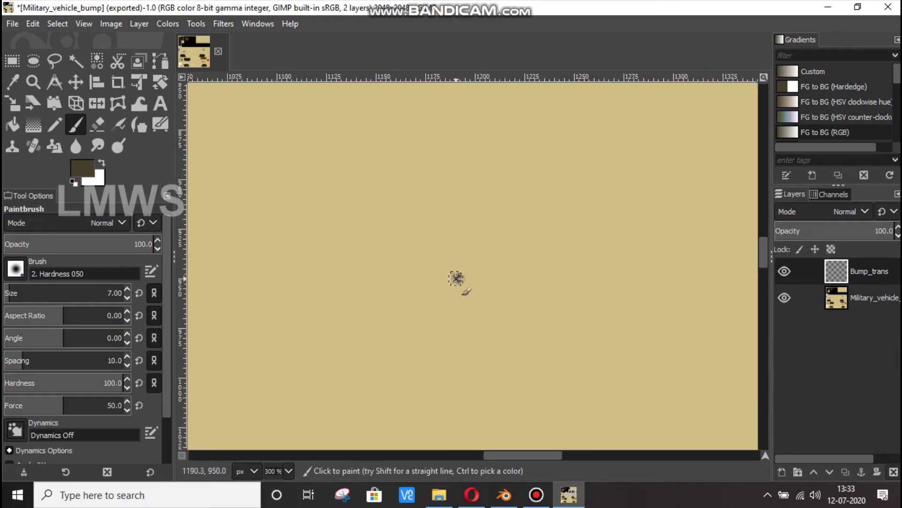
Step: Paint a dot on the tan area and toggle the vehicle texture to check the dots
left_click(457, 278)
scroll(500, 430, "down", 1, "ctrl")
scroll(500, 426, "up", 1, "ctrl")
scroll(499, 427, "down", 2, "ctrl")
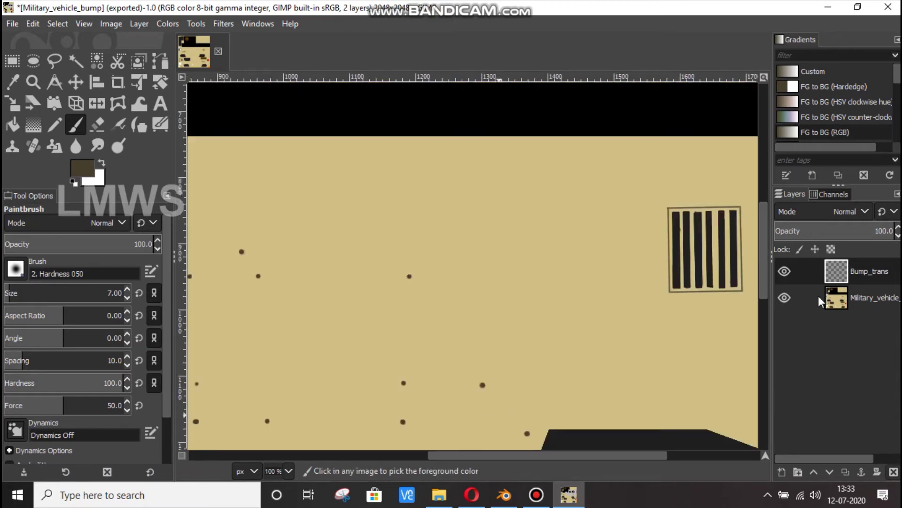
left_click(788, 298)
left_click(788, 298)
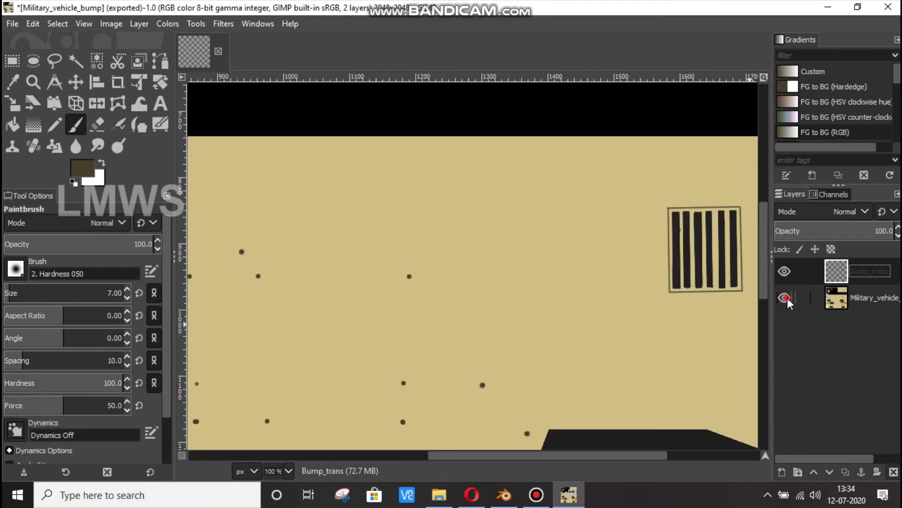
left_click(788, 297)
scroll(515, 330, "down", 3, "ctrl")
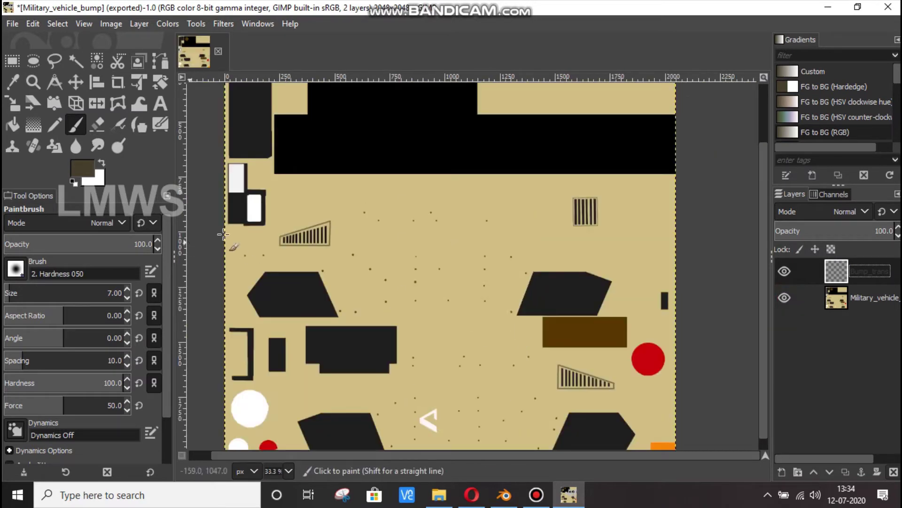
scroll(313, 244, "up", 3, "ctrl")
scroll(552, 279, "up", 2, "ctrl")
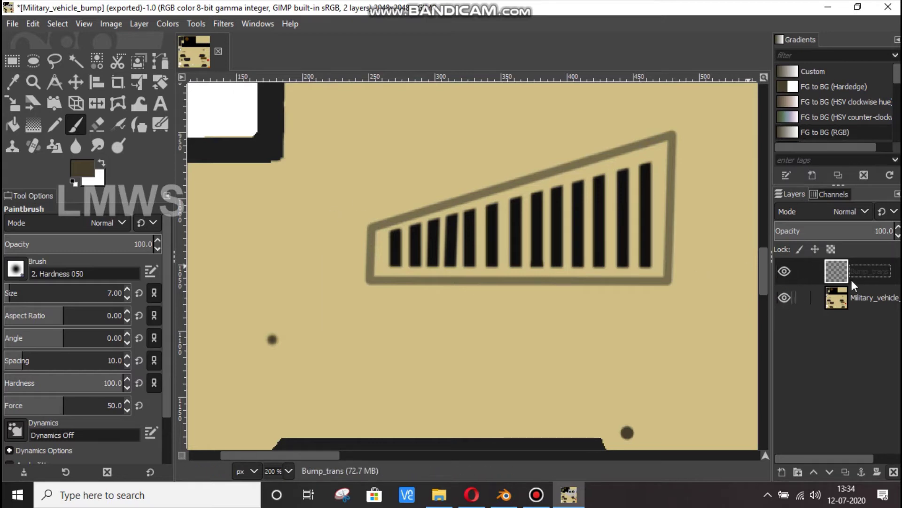
Step: Sample the olive colour and draw a straight-line outline around the slanted grille
left_click(82, 169)
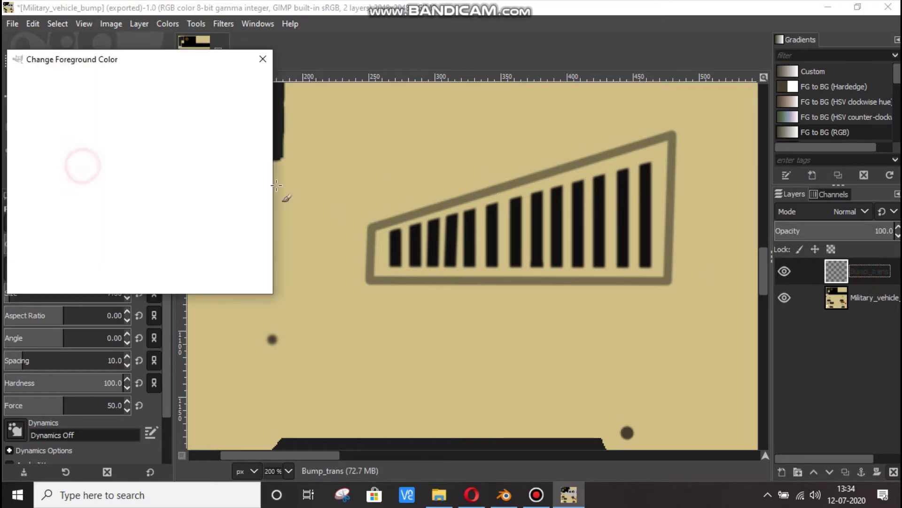
left_click(383, 221)
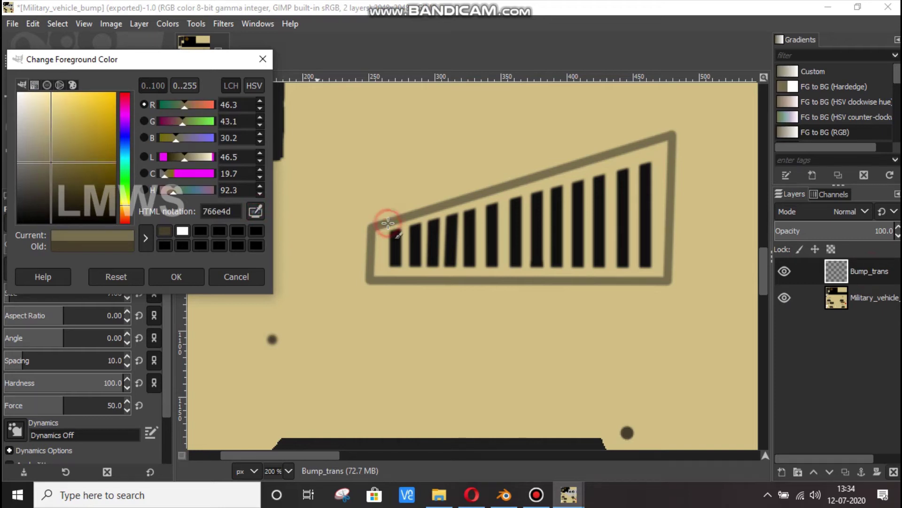
left_click(190, 278)
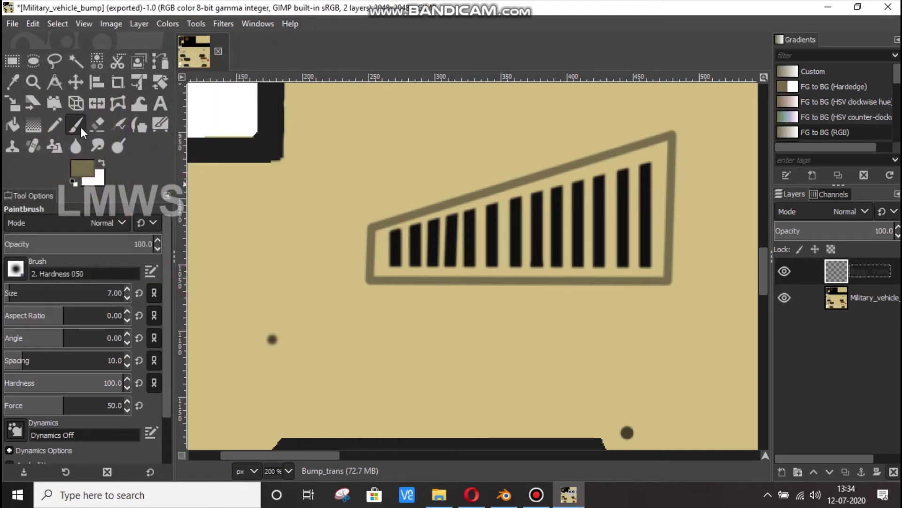
left_click(373, 228)
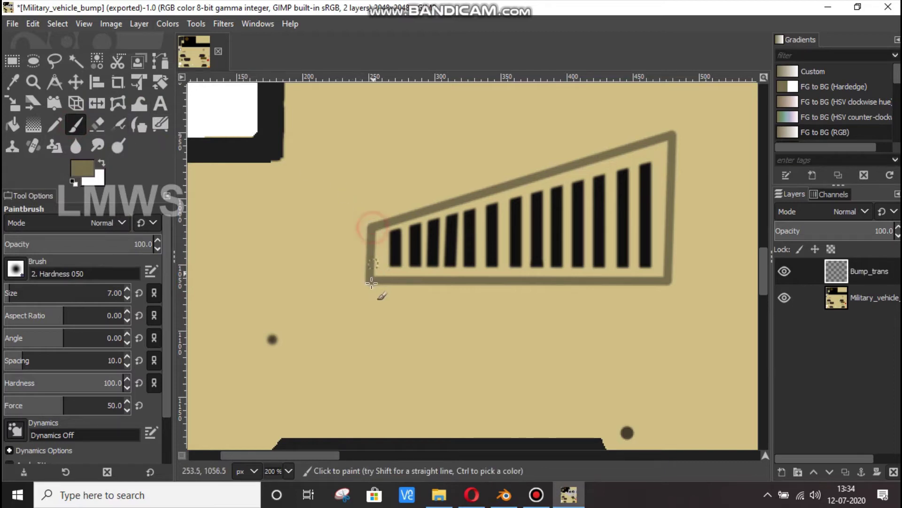
left_click(371, 281, "shift")
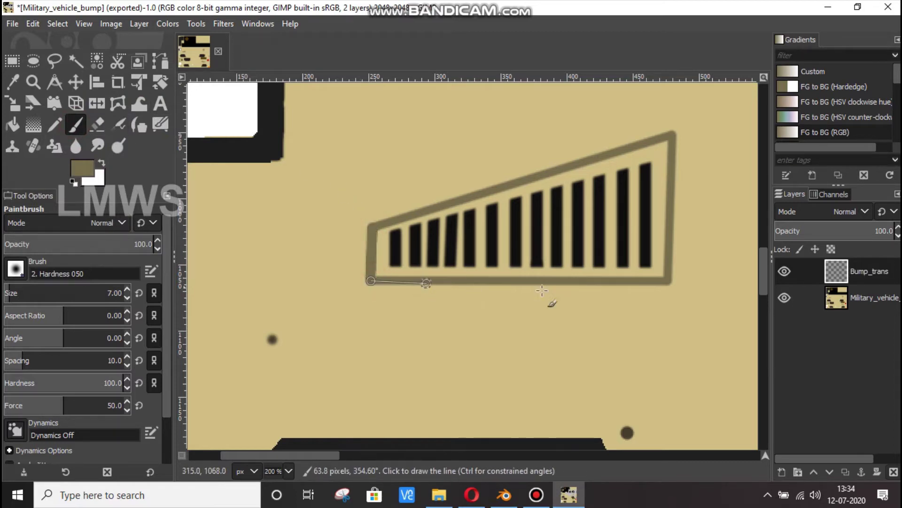
left_click(667, 281, "shift")
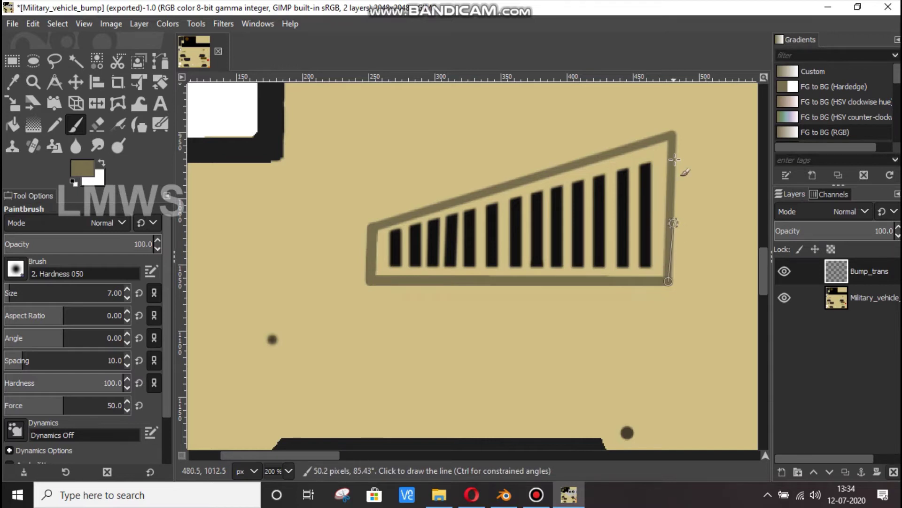
left_click(671, 136, "shift")
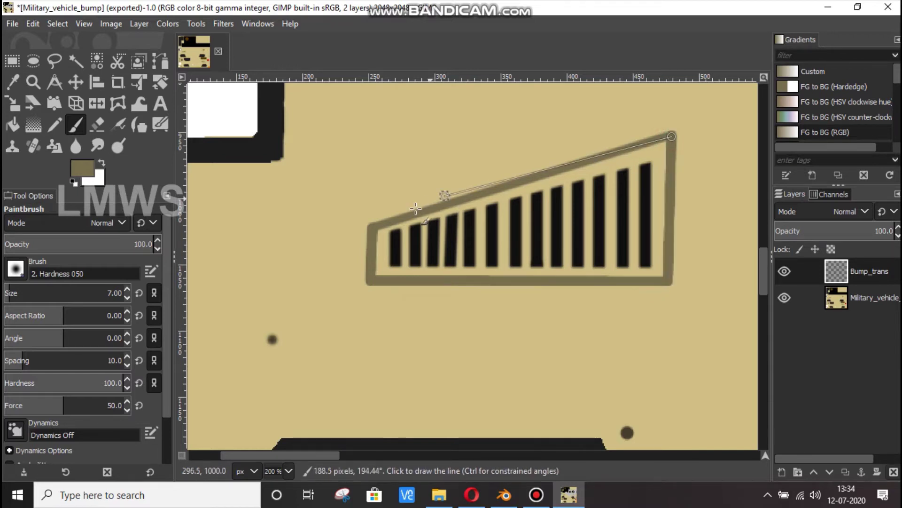
left_click(372, 228, "shift")
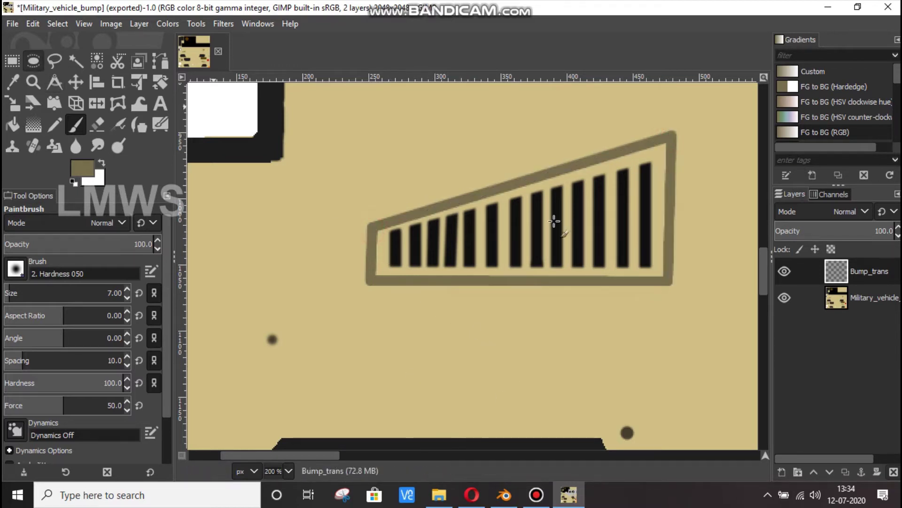
Step: Hide the Military_vehicle layer and export over Military_vehicle_bump.png
left_click(784, 297)
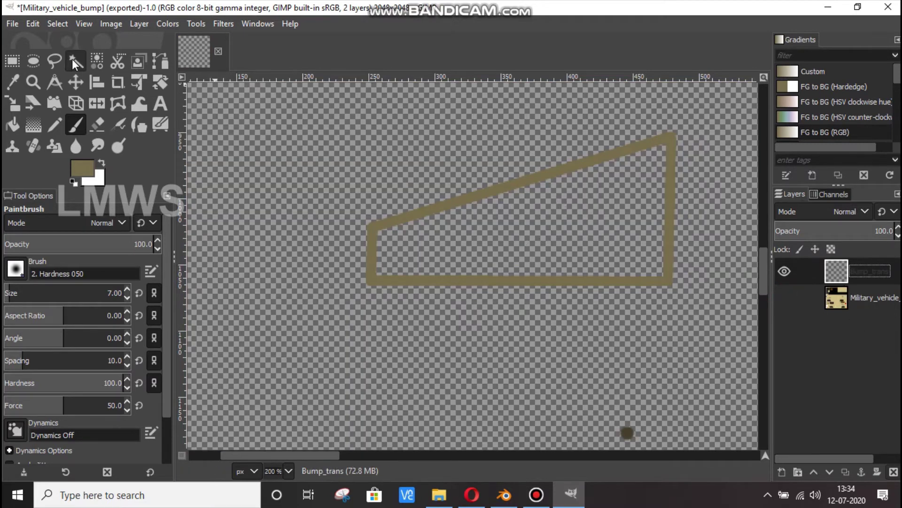
left_click(13, 23)
left_click(69, 214)
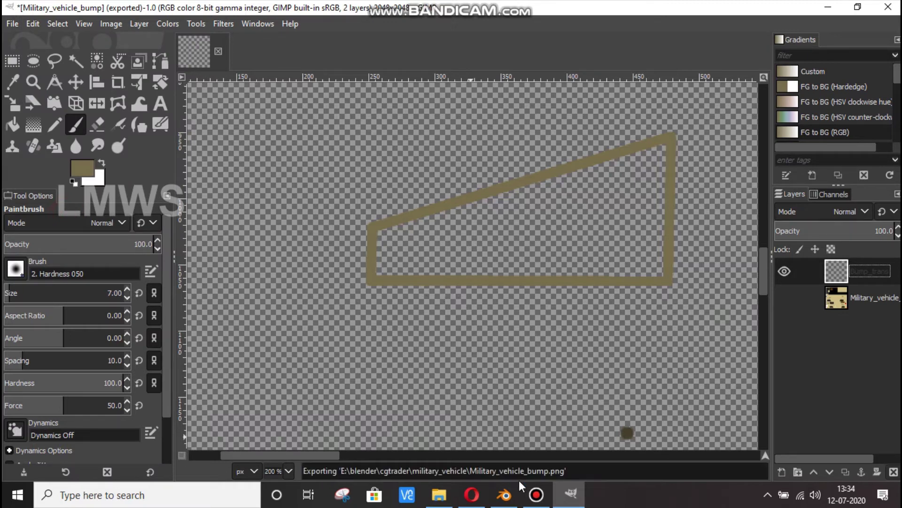
Step: Load Military_vehicle_bump.png into Blender's bump image texture node
left_click(504, 493)
scroll(532, 390, "down", 1)
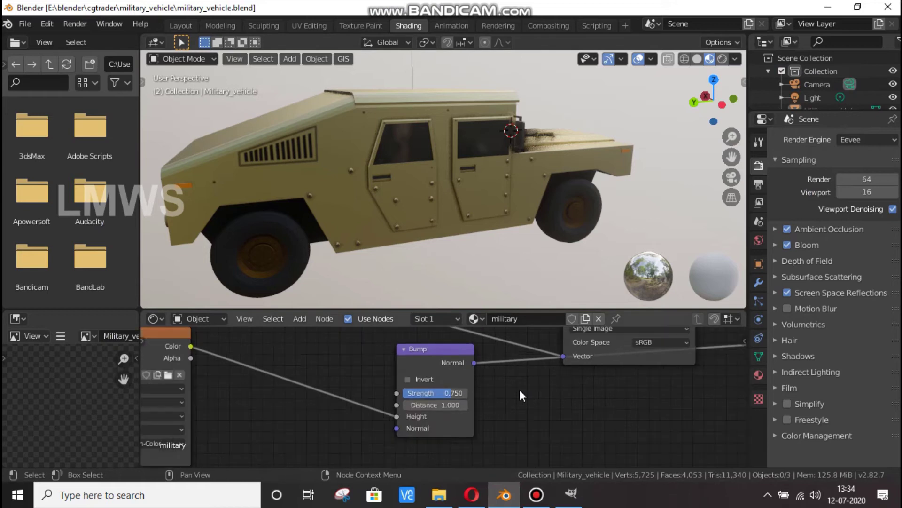
scroll(519, 387, "down", 1)
mouse_move(377, 241)
middle_mouse_down()
mouse_move(565, 235)
mouse_move(719, 214)
mouse_move(143, 213)
middle_mouse_up()
left_click(225, 381)
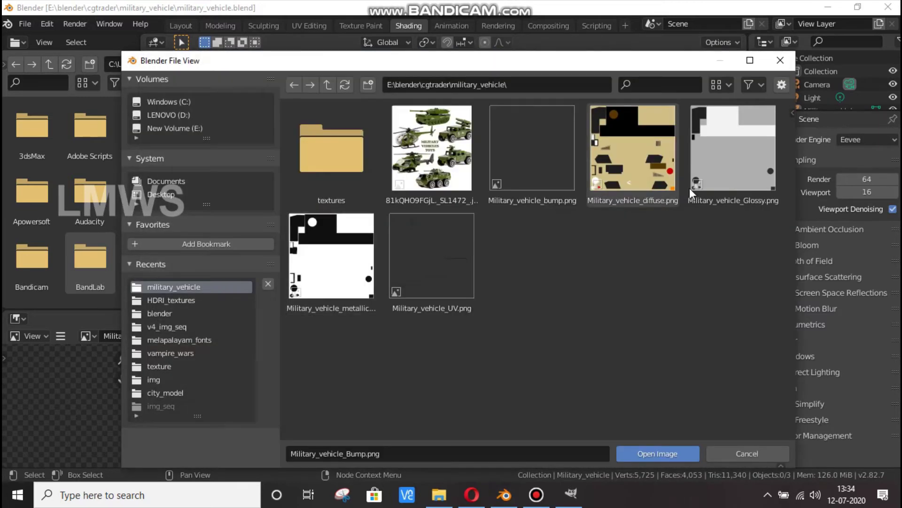
double_click(540, 153)
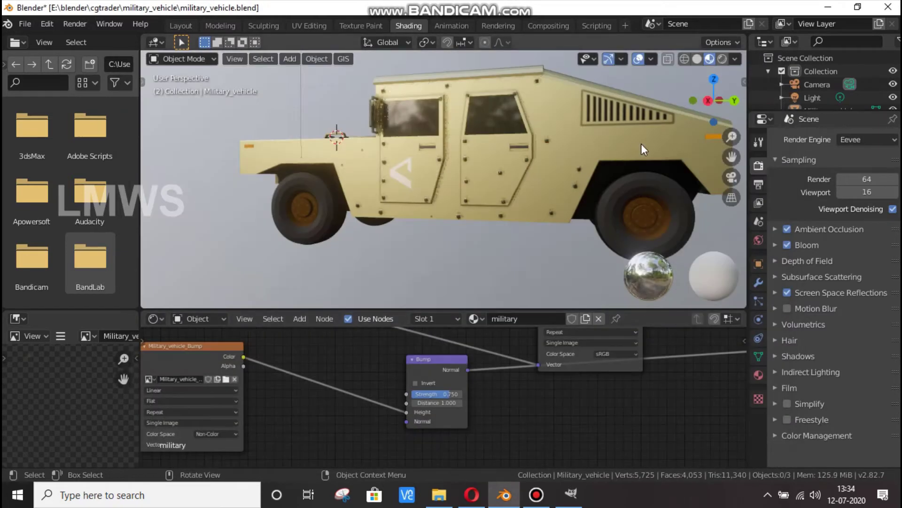
Step: Orbit the Humvee to inspect the vent bumps and save military_vehicle.blend
mouse_move(504, 184)
middle_mouse_down()
mouse_move(461, 183)
mouse_move(442, 168)
mouse_move(383, 211)
middle_mouse_up()
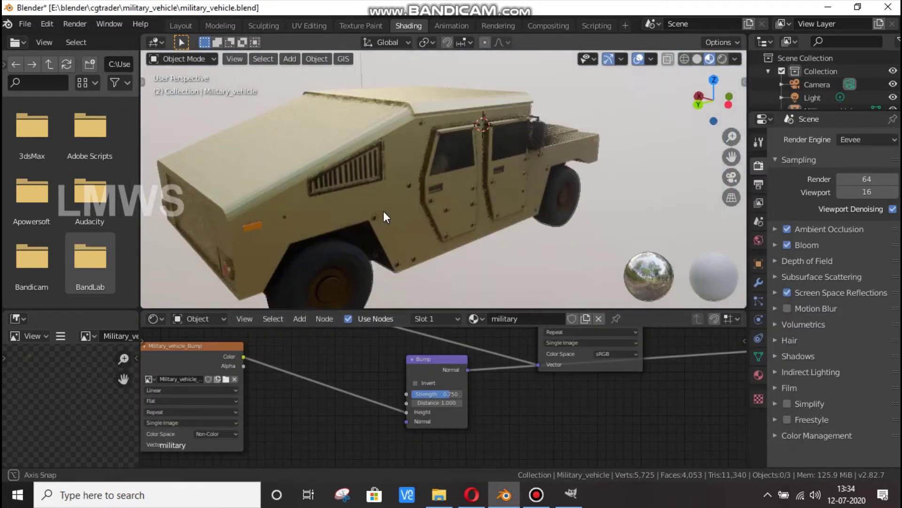
scroll(368, 203, "up", 4)
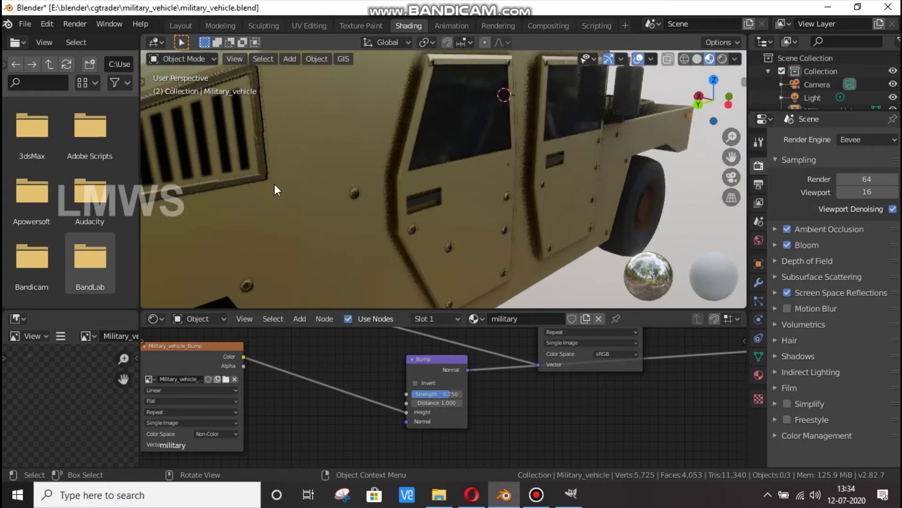
middle_click_drag(276, 186, 309, 155)
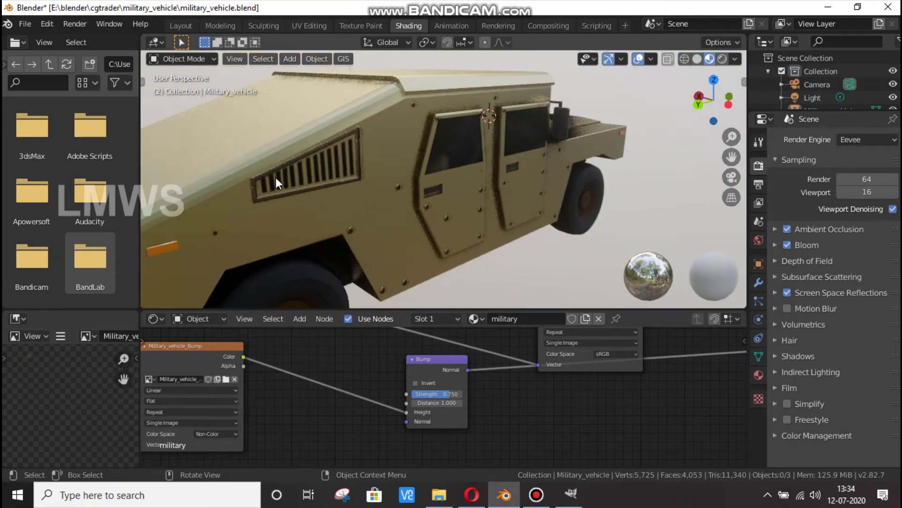
key("ctrl+s")
mouse_move(288, 178)
middle_mouse_down()
mouse_move(419, 174)
mouse_move(600, 188)
mouse_move(574, 195)
mouse_move(584, 121)
middle_mouse_up()
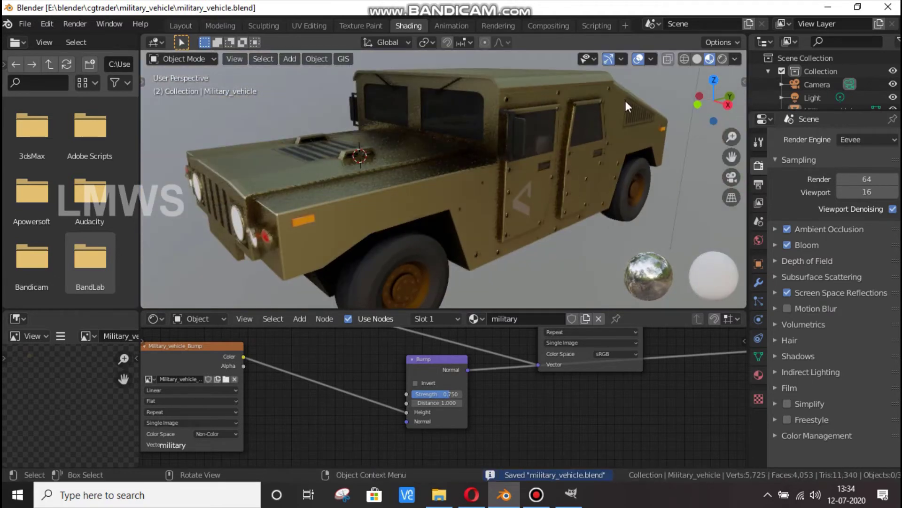
Step: Back in GIMP, show the Military_vehicle layer and scroll to the second slanted vent
left_click(570, 494)
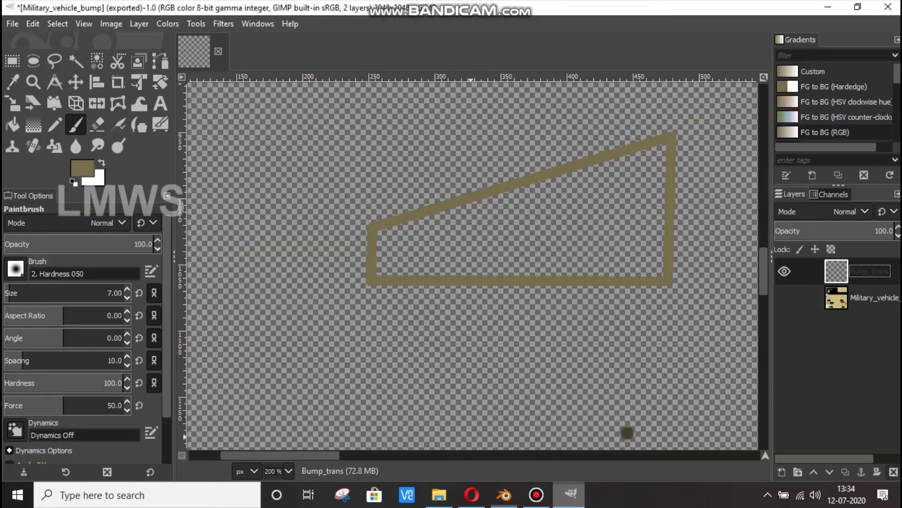
left_click(785, 298)
scroll(474, 289, "down", 3, "ctrl")
scroll(463, 298, "down", 2, "ctrl")
scroll(638, 328, "down", 2, "ctrl")
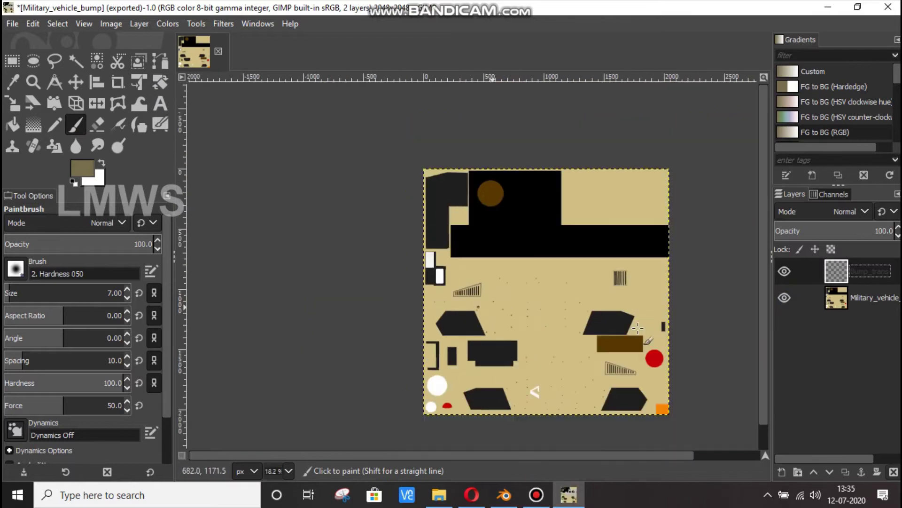
scroll(649, 376, "up", 6, "ctrl")
scroll(541, 383, "up", 1, "ctrl")
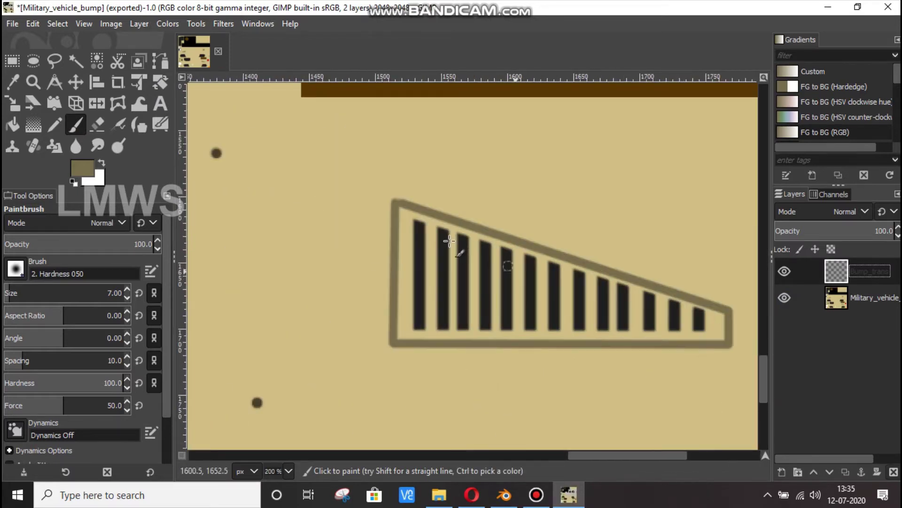
Step: Trace a first khaki outline around the vent by painting straight edges between its corners
left_click(396, 202)
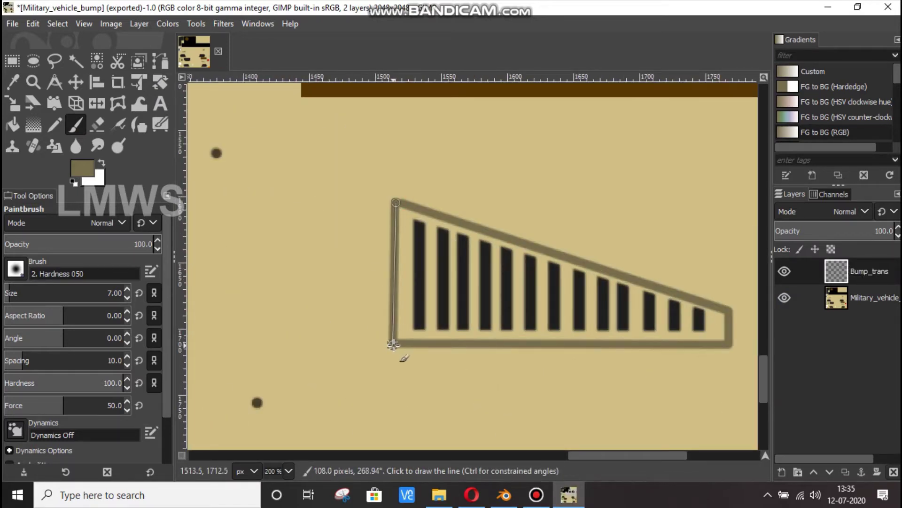
left_click(394, 344, "shift")
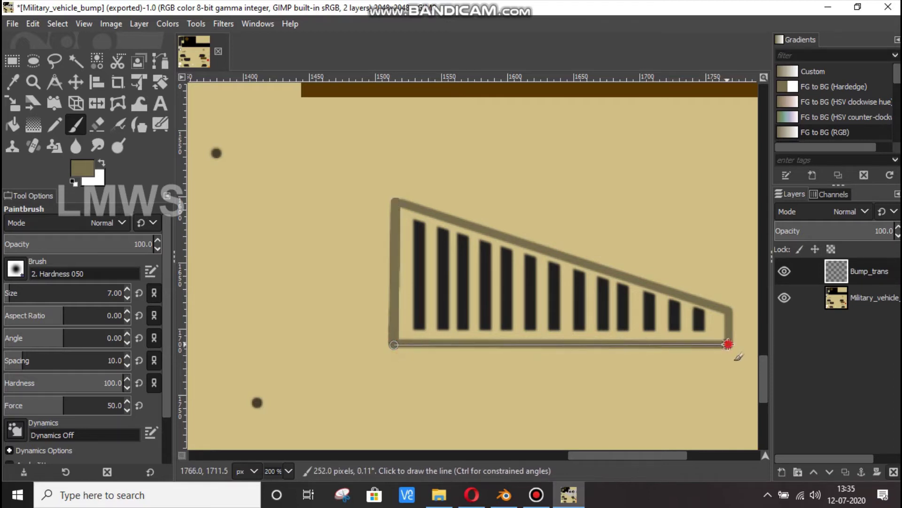
left_click(728, 344, "shift")
left_click(729, 313, "shift")
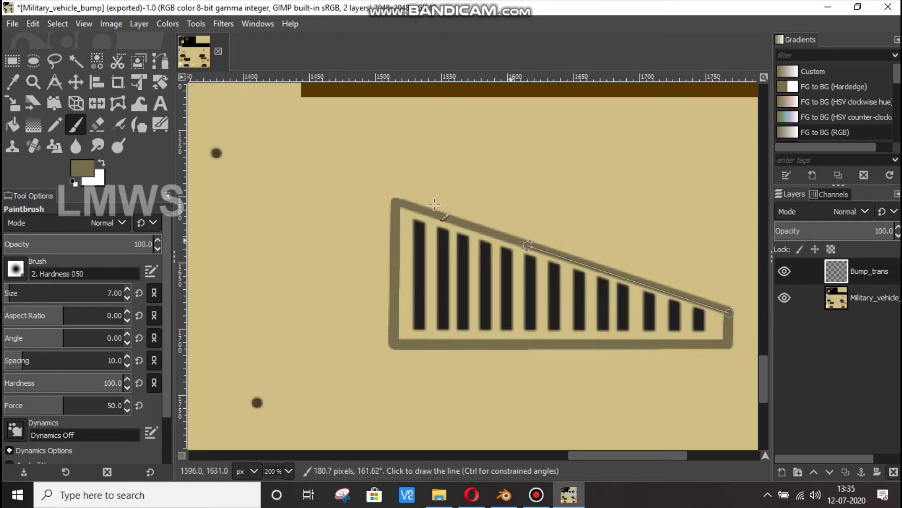
left_click(396, 201, "shift")
scroll(427, 248, "down", 3, "ctrl")
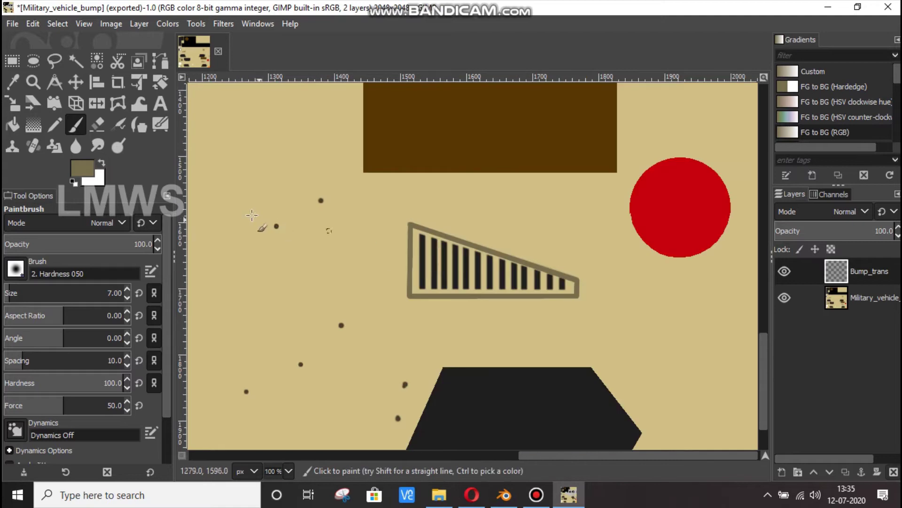
scroll(469, 296, "down", 3, "ctrl")
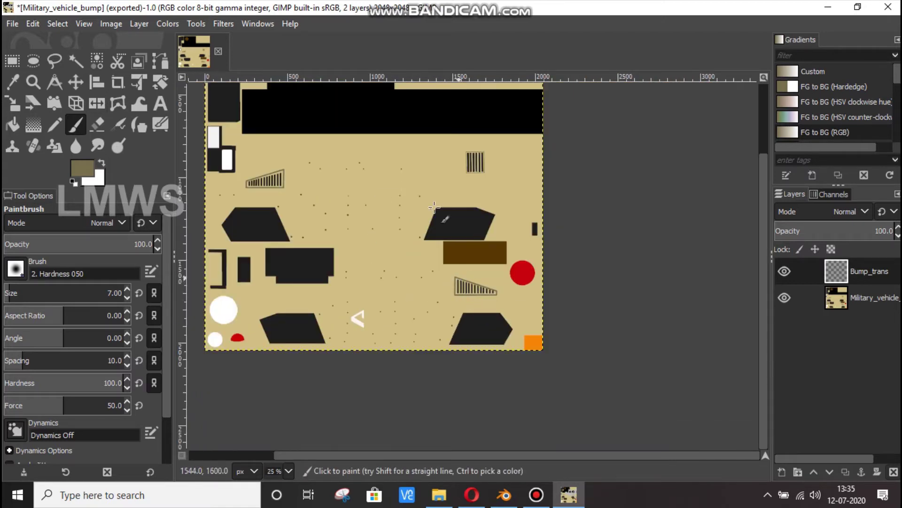
scroll(491, 170, "up", 6, "ctrl")
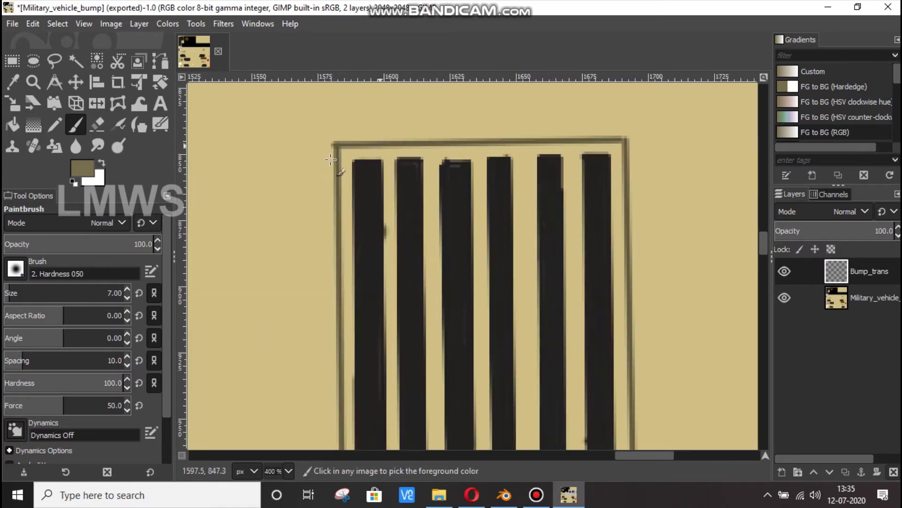
scroll(368, 132, "up", 1, "ctrl")
scroll(336, 143, "down", 1, "ctrl")
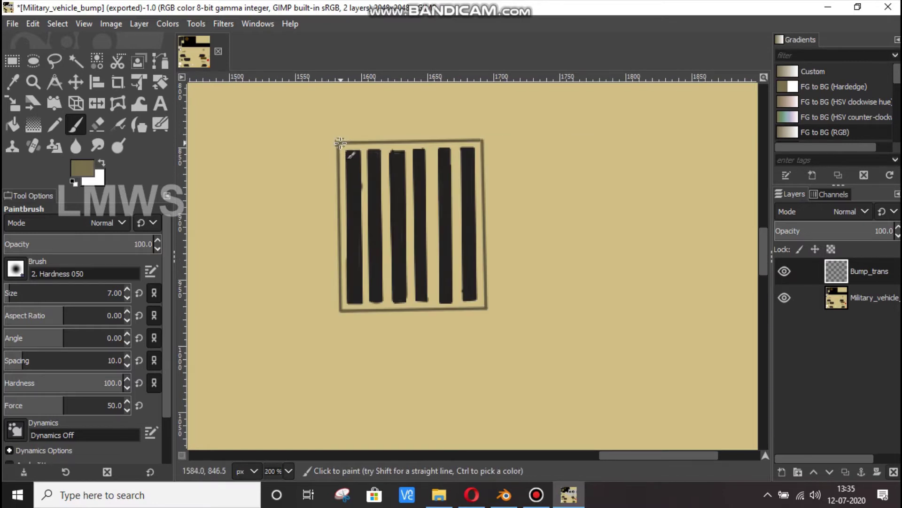
Step: With a thinner brush, paint a square outline around the second vent, then hide Military_vehicle
left_click(83, 294)
left_click(483, 140, "shift")
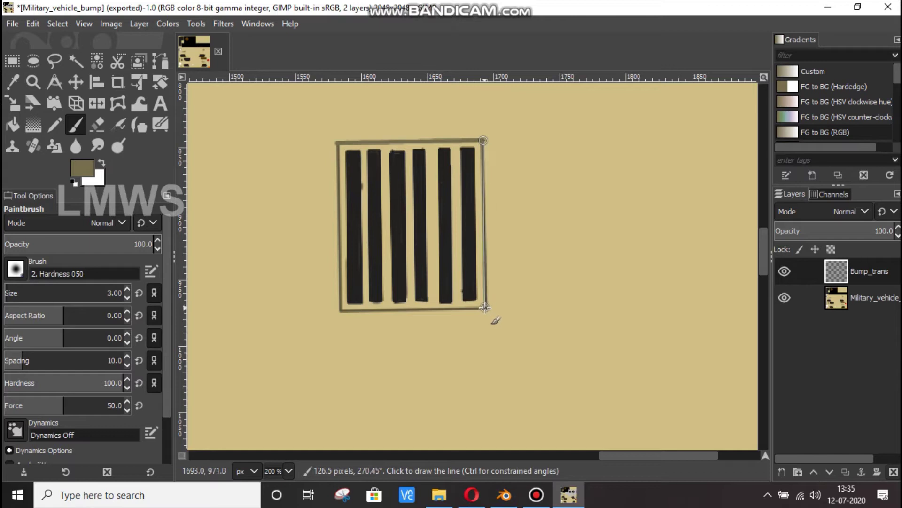
left_click(487, 308, "shift")
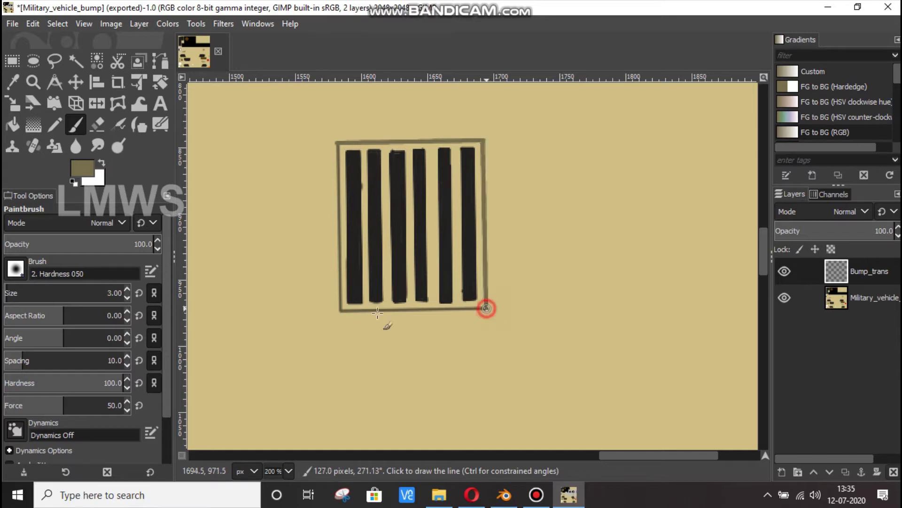
left_click(340, 311, "shift")
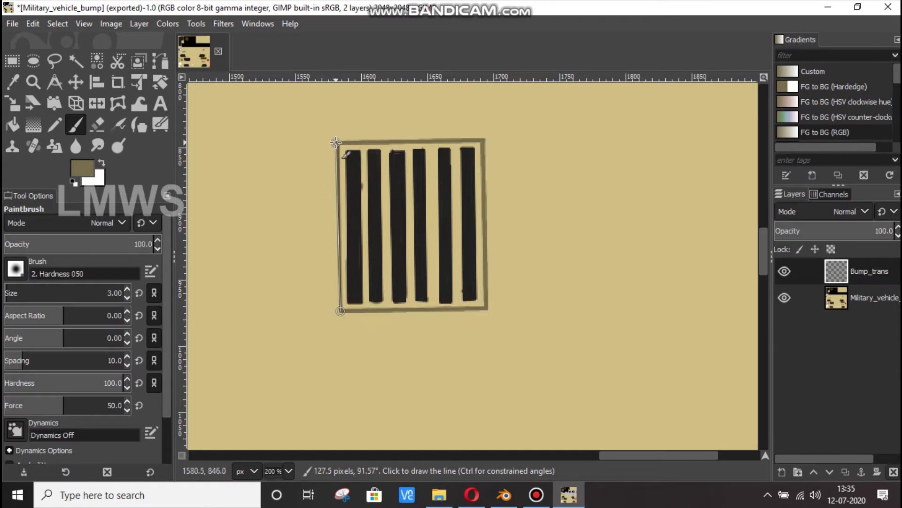
left_click(337, 141, "shift")
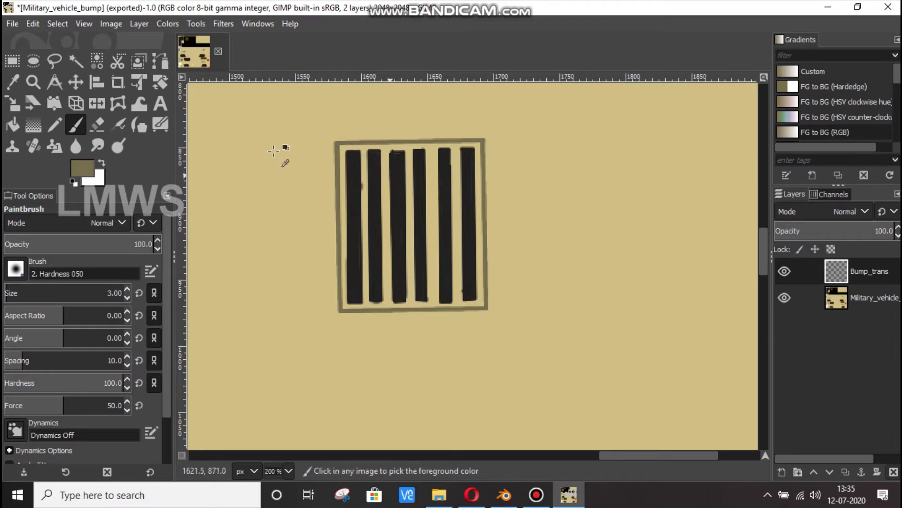
left_click(784, 297)
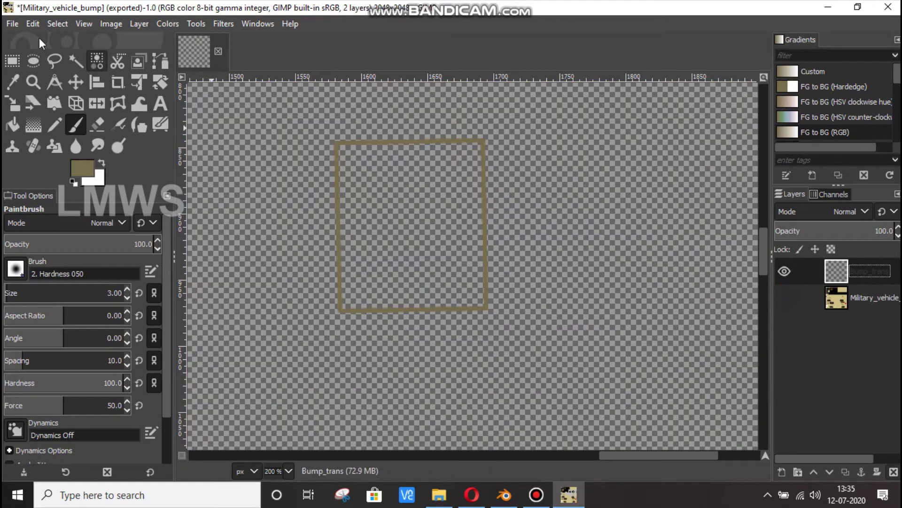
Step: Show the Military_vehicle texture layer again and make it the active layer
left_click(13, 23)
key("Escape")
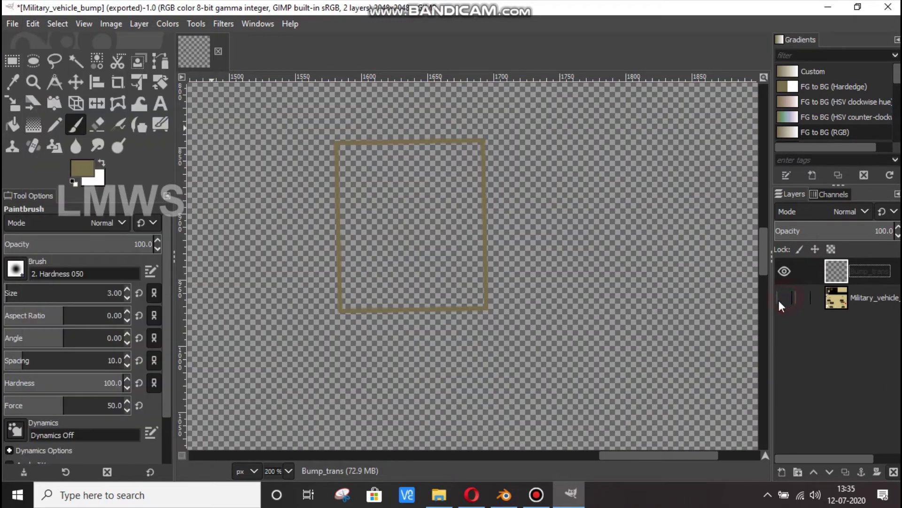
left_click(784, 297)
scroll(354, 172, "up", 1, "ctrl")
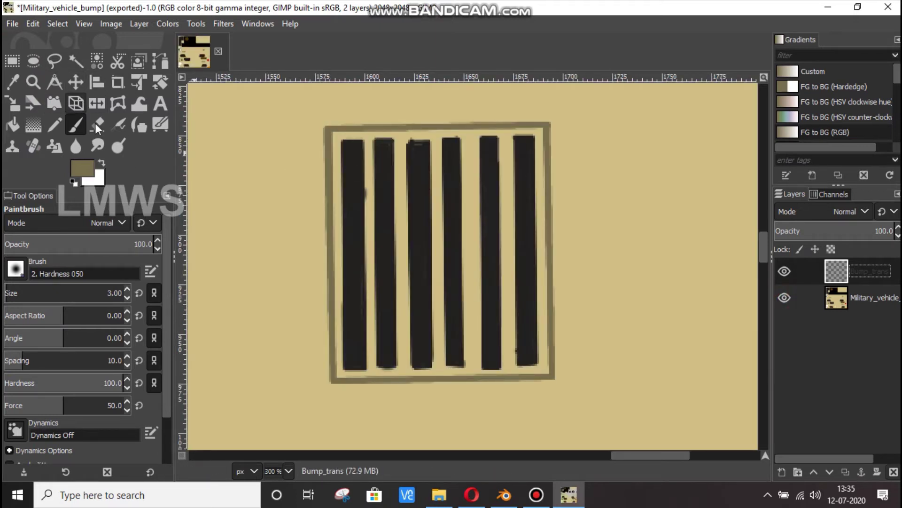
left_click(873, 297)
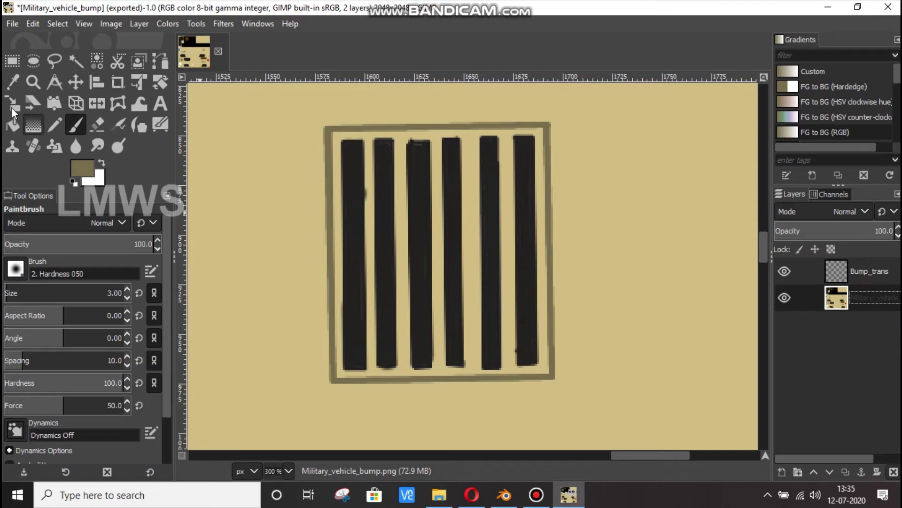
Step: Fuzzy-select all six black vent stripes on the texture layer
left_click(73, 61)
left_click(351, 262)
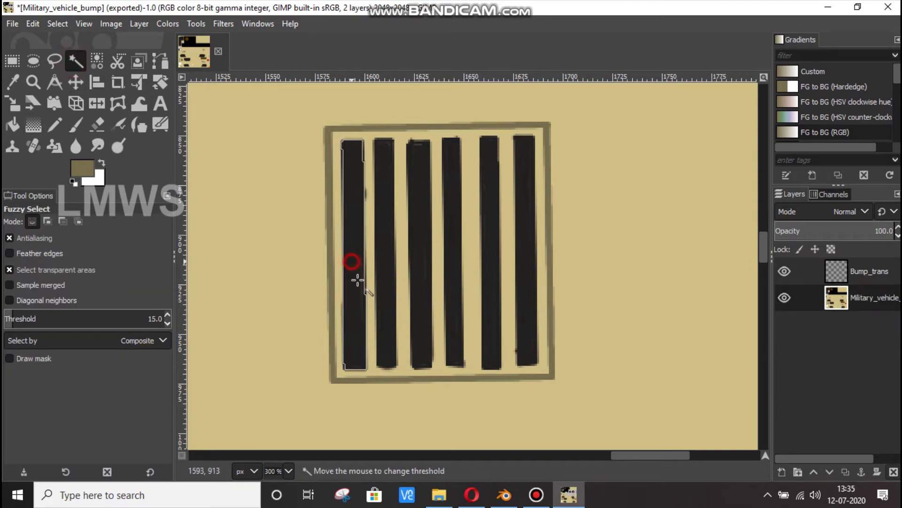
left_click(387, 269)
left_click(416, 272)
left_click(447, 282)
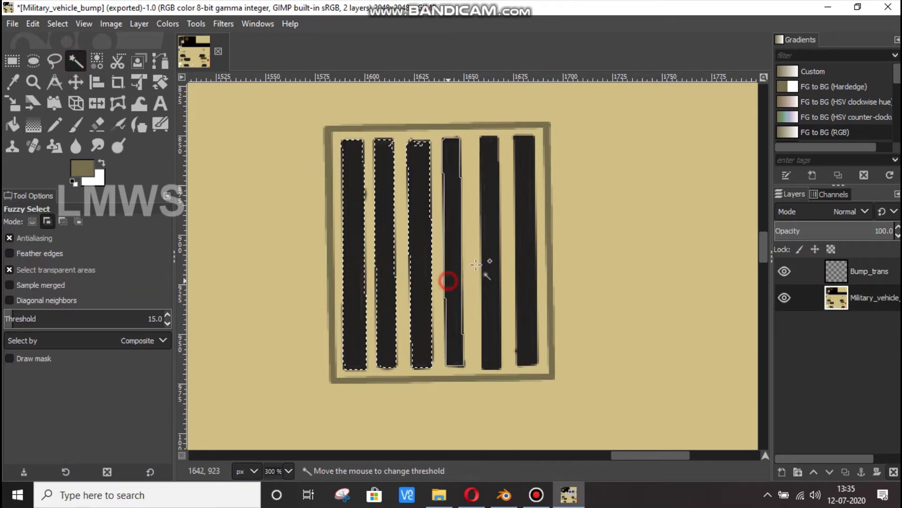
left_click(489, 257)
left_click(523, 262, "shift")
Step: Make Bump_trans active and set the foreground colour to near-black
double_click(874, 273)
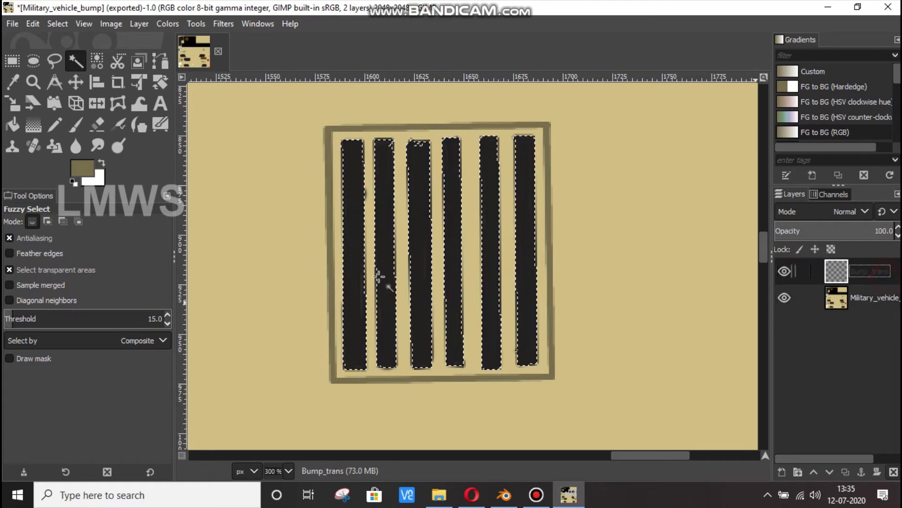
left_click(77, 172)
left_click_drag(66, 188, 17, 214)
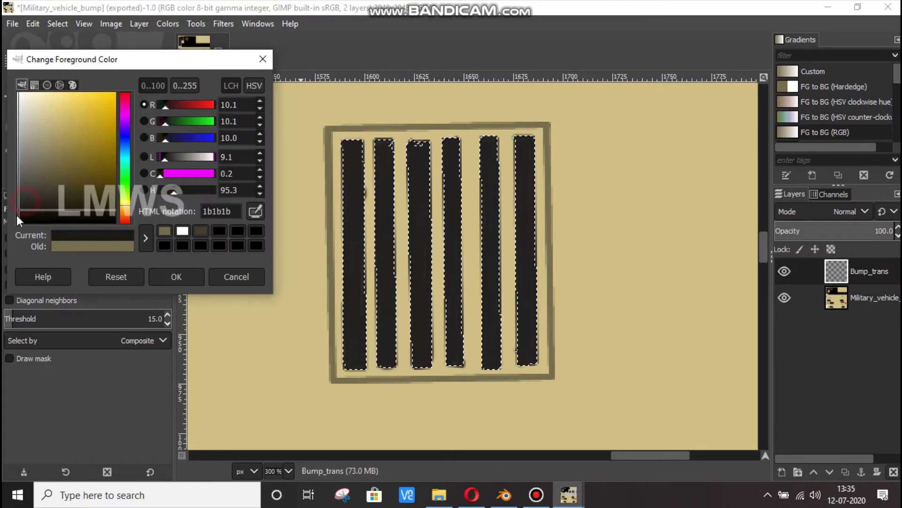
left_click(174, 276)
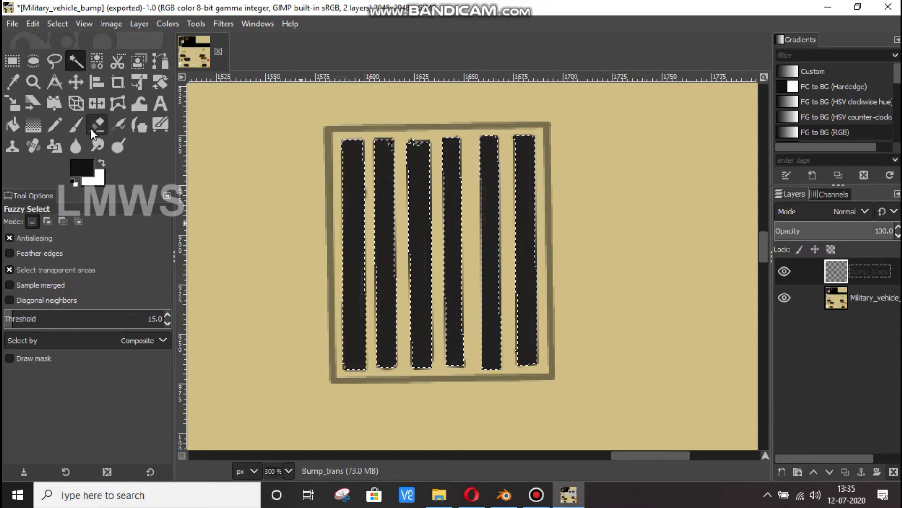
Step: Bucket-fill the stripe selection black on Bump_trans, deselect, and hide the texture layer
left_click(12, 123)
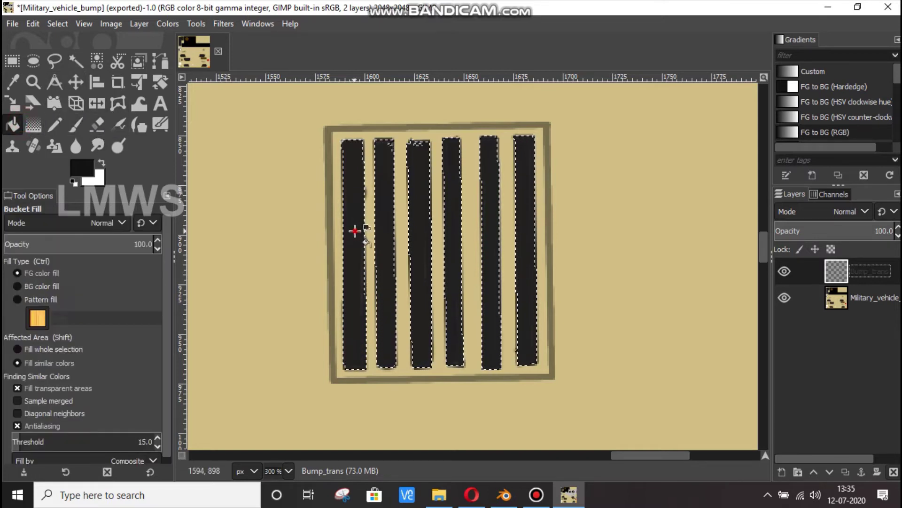
left_click(359, 235)
key("ctrl+shift+a")
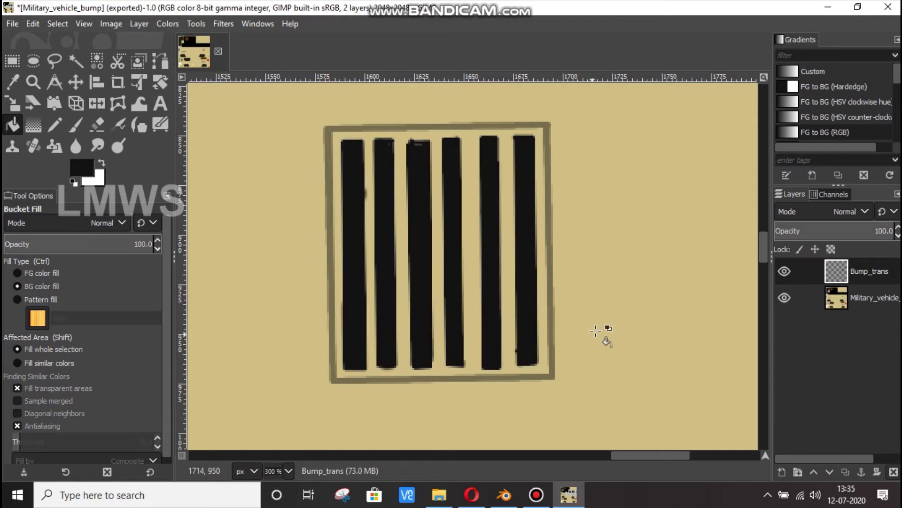
left_click(789, 297)
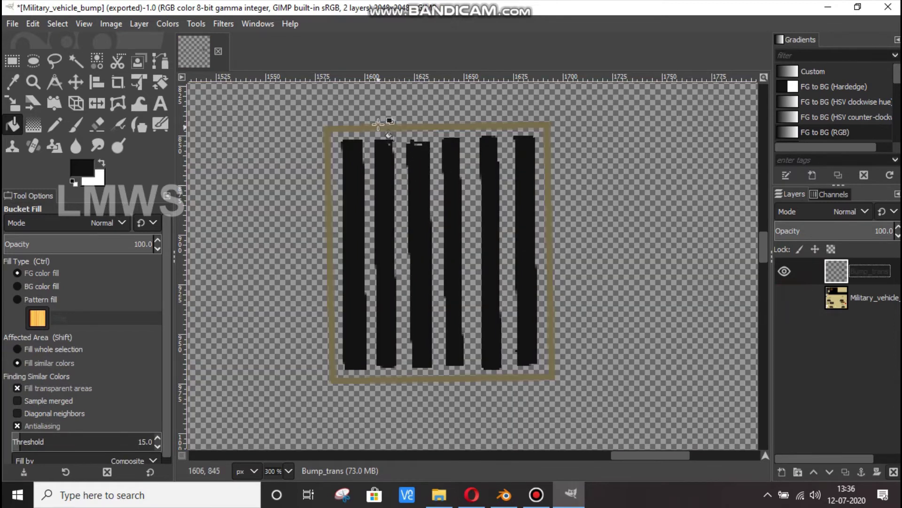
scroll(403, 187, "up", 3, "ctrl")
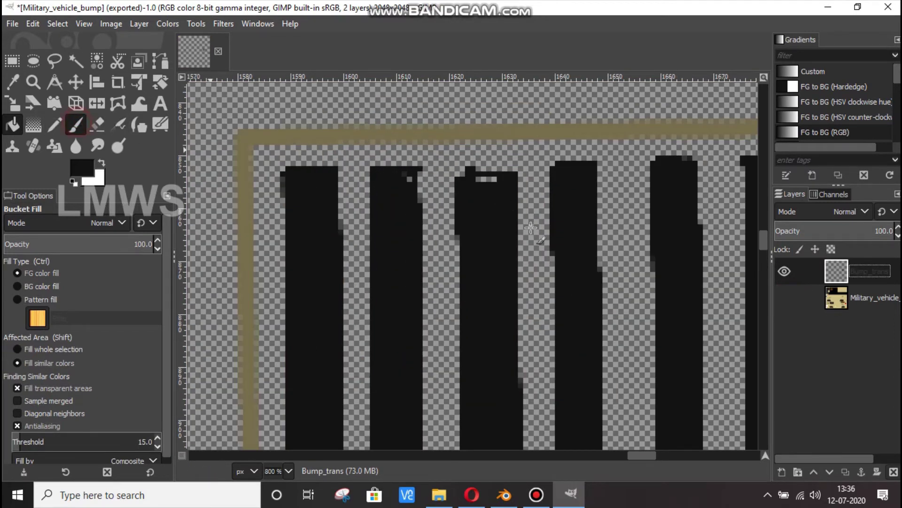
Step: Touch up gaps in the bars with the Paintbrush, then show the texture layer again
key("p")
left_click_drag(477, 179, 495, 178)
left_click_drag(406, 178, 416, 181)
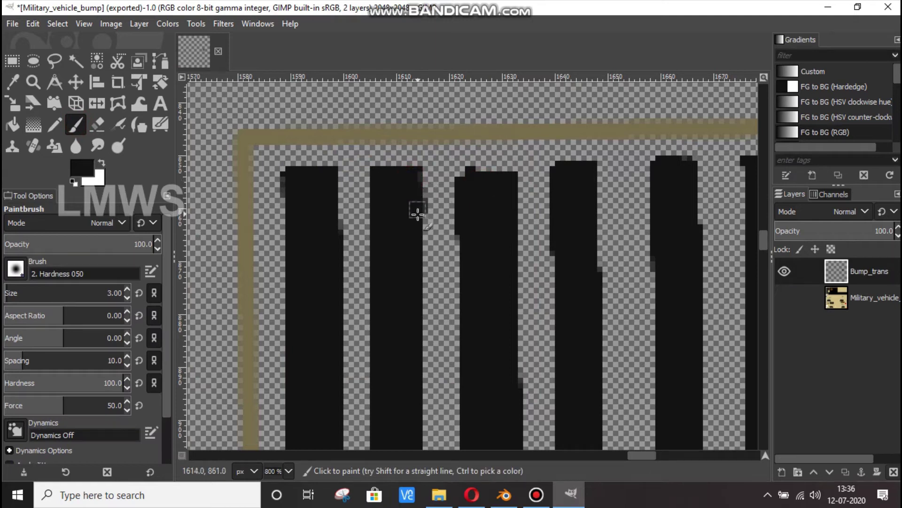
left_click(536, 495)
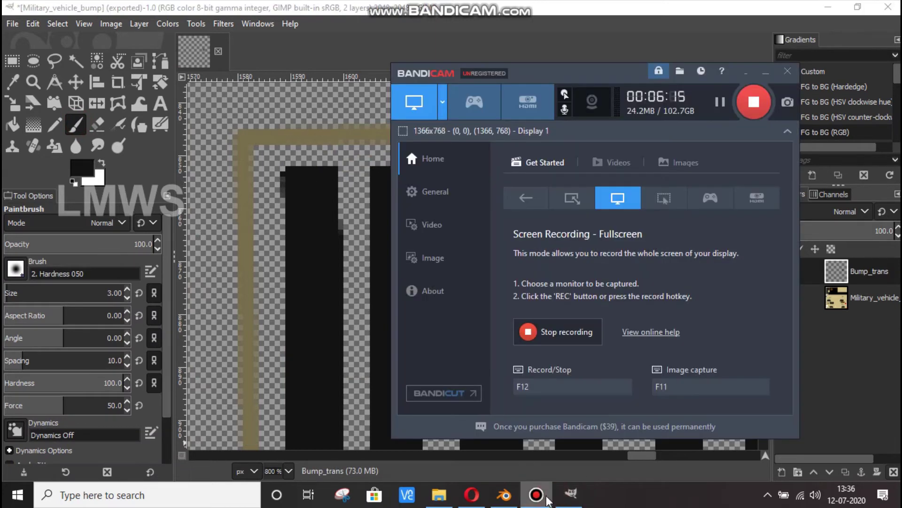
left_click(570, 494)
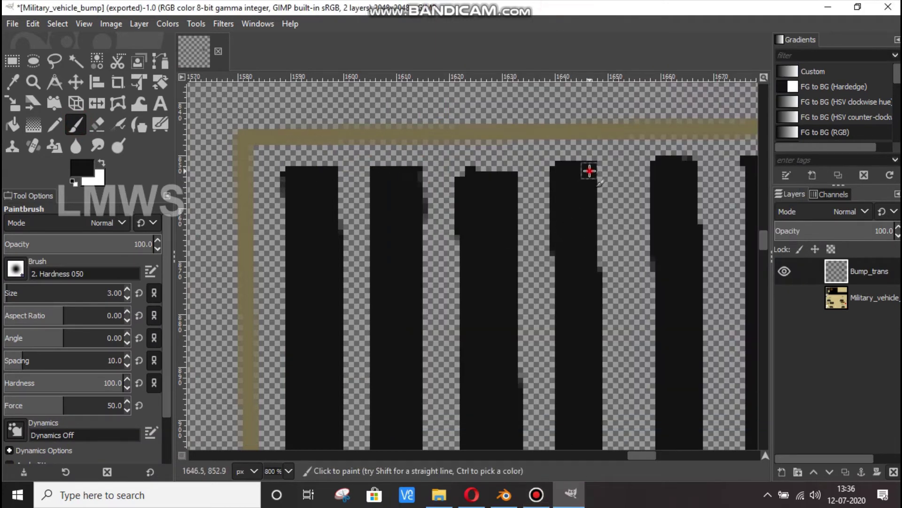
left_click_drag(589, 171, 593, 287)
scroll(430, 235, "down", 5, "ctrl")
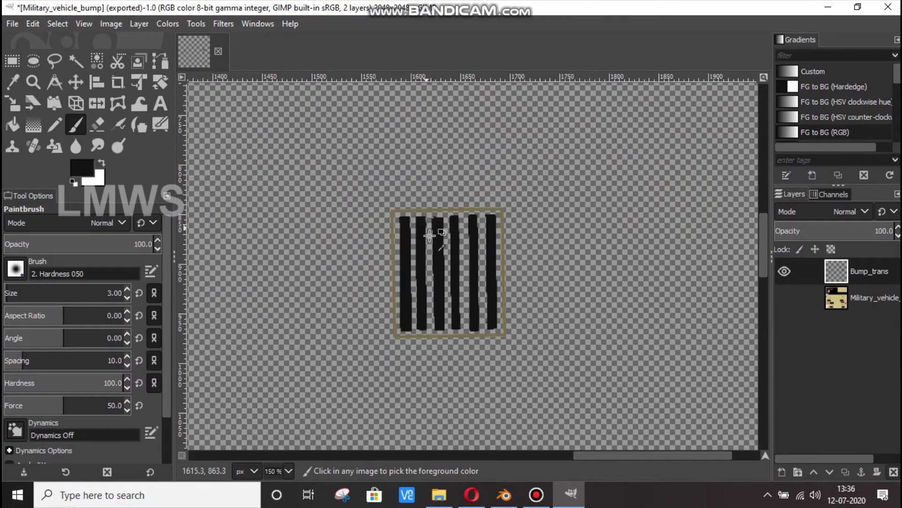
left_click(784, 297)
Step: Hide Bump_trans, zoom to the brown circular plate, and make the texture layer active
left_click(785, 271)
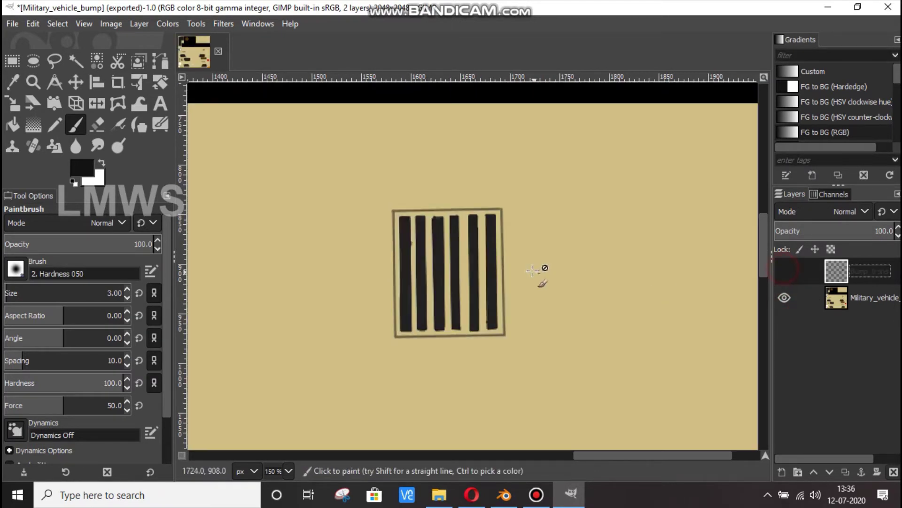
scroll(536, 273, "down", 5, "ctrl")
scroll(241, 87, "up", 5, "ctrl")
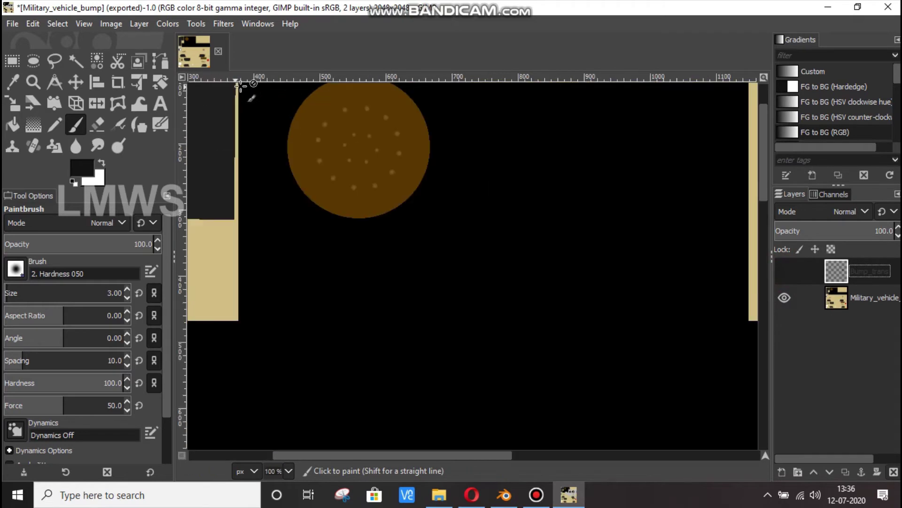
scroll(451, 137, "up", 1, "ctrl")
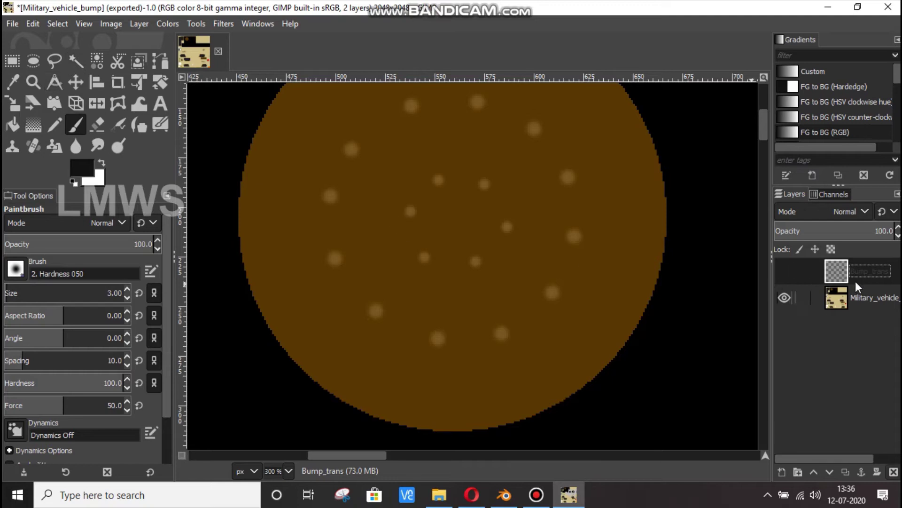
double_click(874, 299)
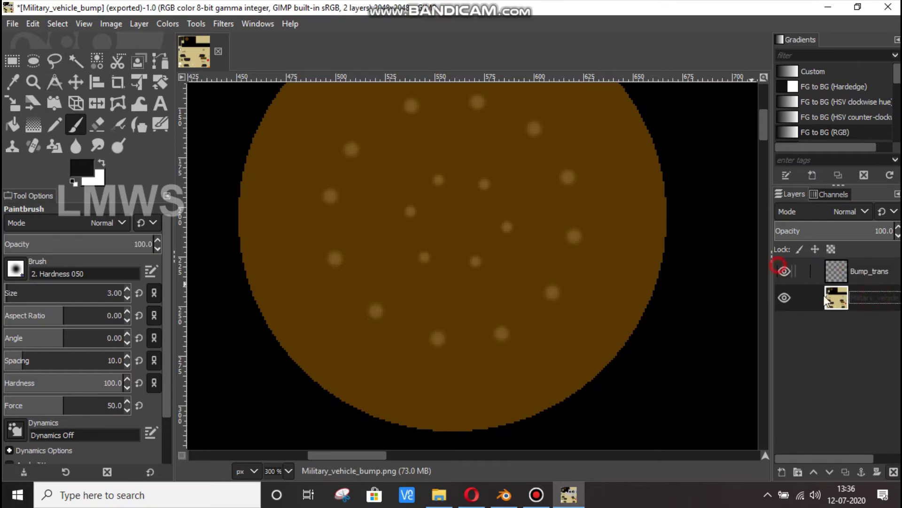
Step: Eyedrop the plate's brown 5b431c as foreground colour and set brush size to 7
left_click(96, 168)
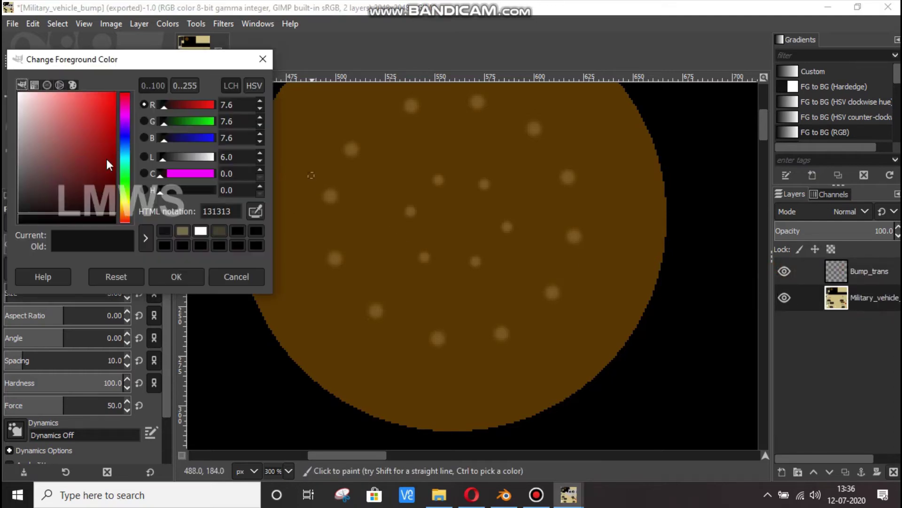
left_click(256, 211)
left_click(353, 147)
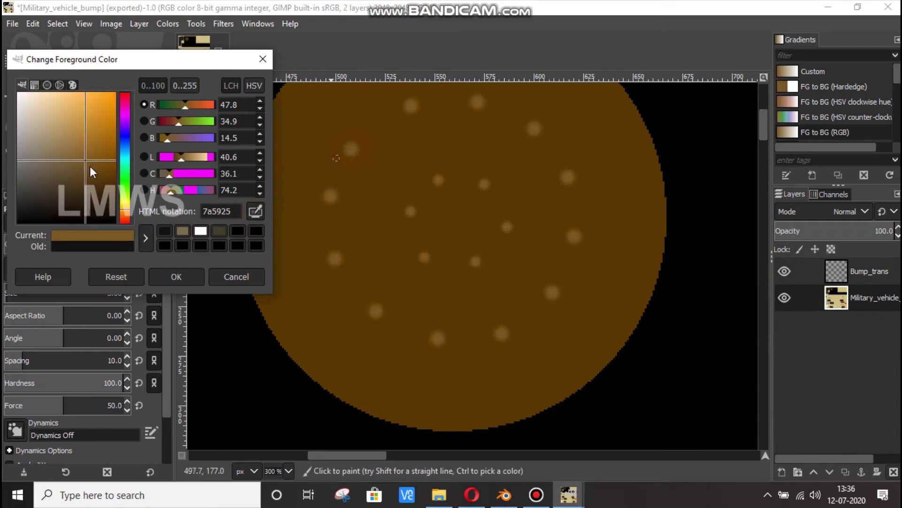
left_click(178, 276)
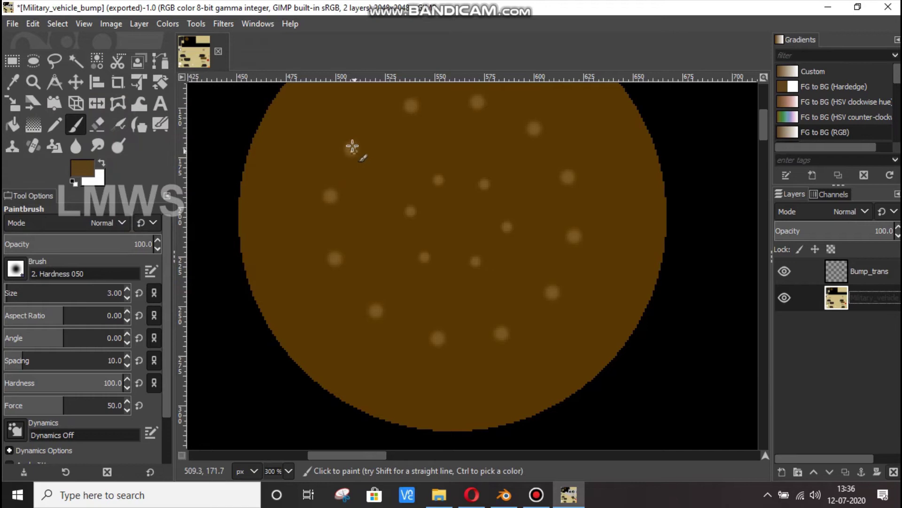
left_click(80, 295)
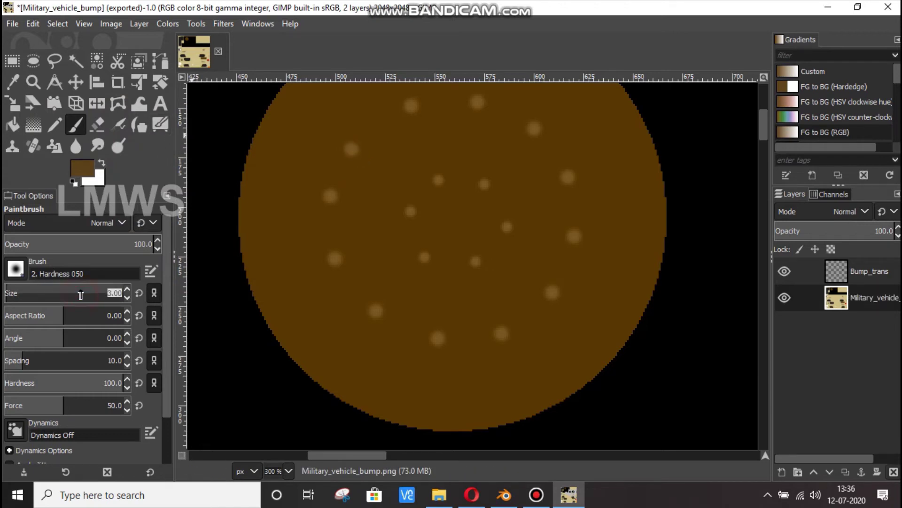
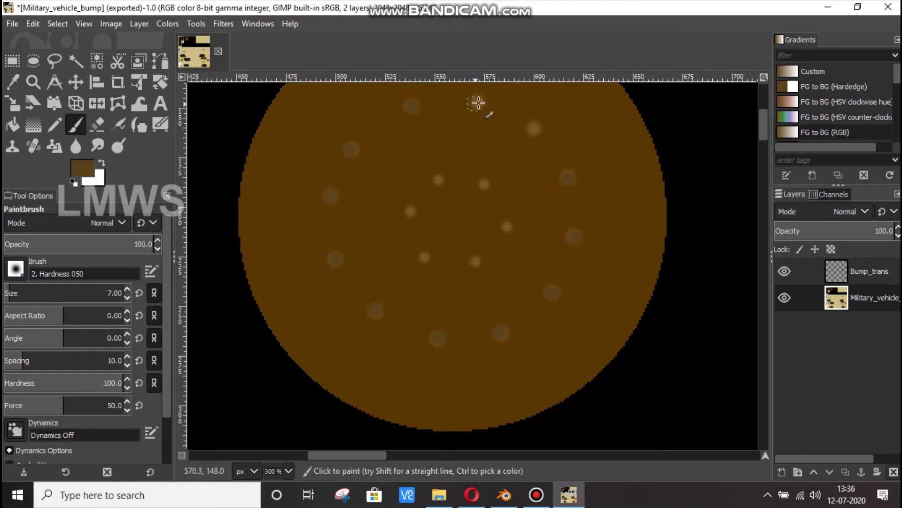
Step: Paint dark dabs over five light bolt spots on the brown hub disk
scroll(481, 176, "up", 3, "ctrl")
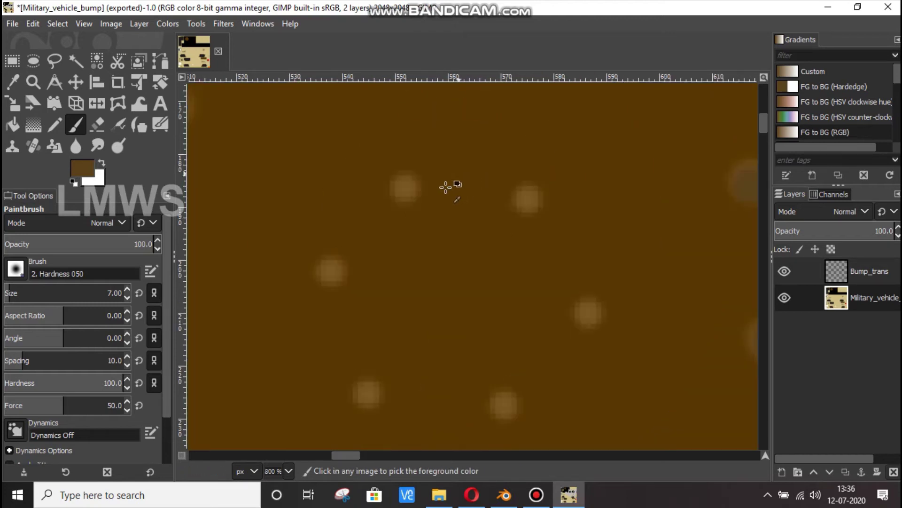
left_click(528, 199)
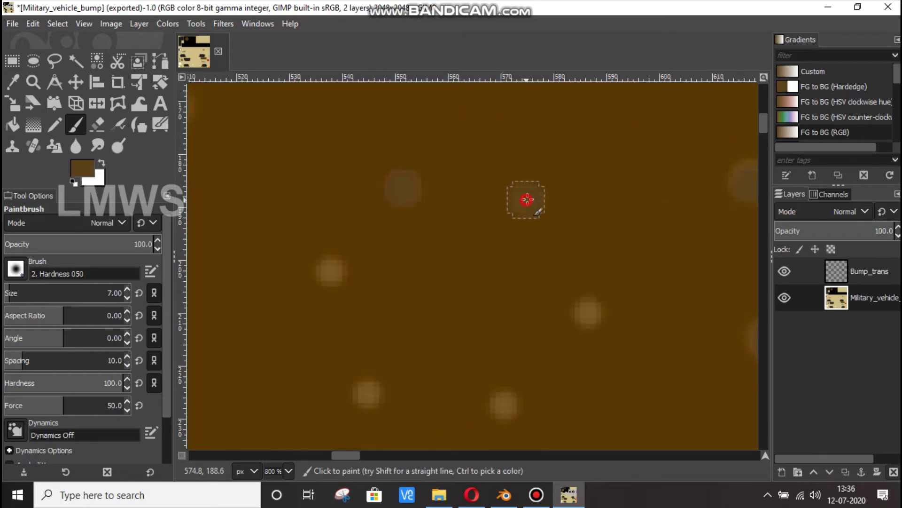
left_click(588, 312)
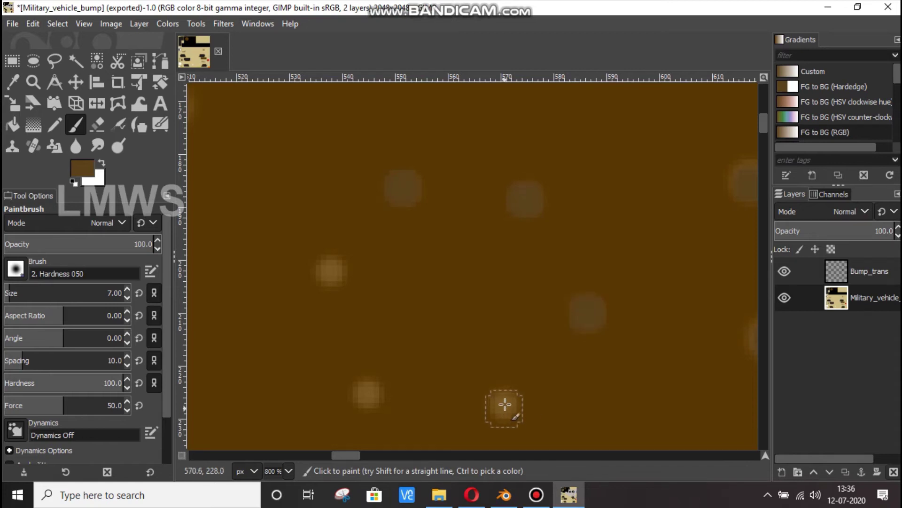
left_click(504, 404)
left_click(361, 393)
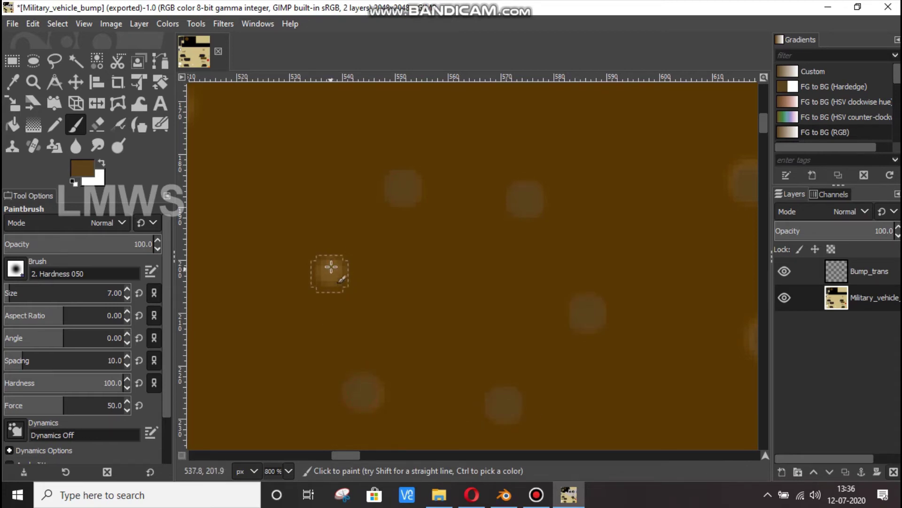
left_click(330, 270)
scroll(440, 294, "down", 3, "ctrl")
scroll(441, 295, "down", 2, "ctrl")
scroll(444, 307, "up", 1, "ctrl")
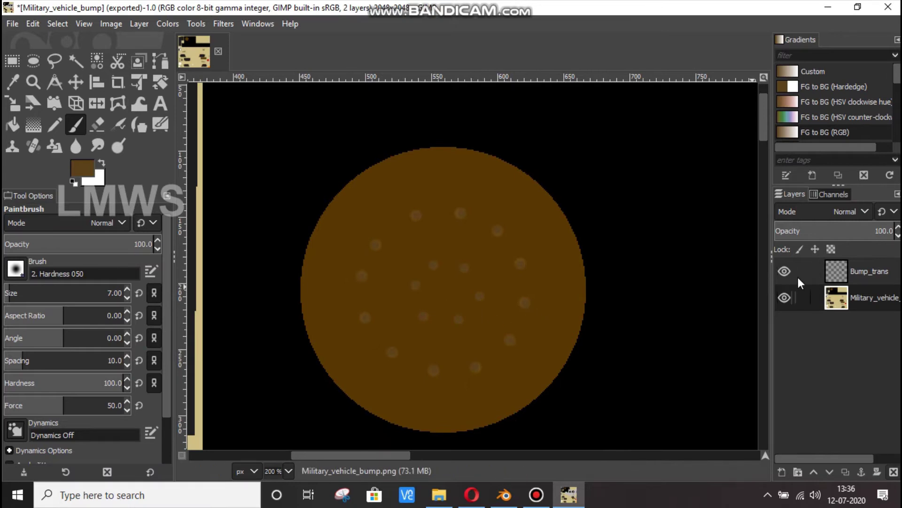
Step: Hide the Military_vehicle layer and export the image to Military_vehicle_bump.png
left_click(784, 298)
left_click(13, 24)
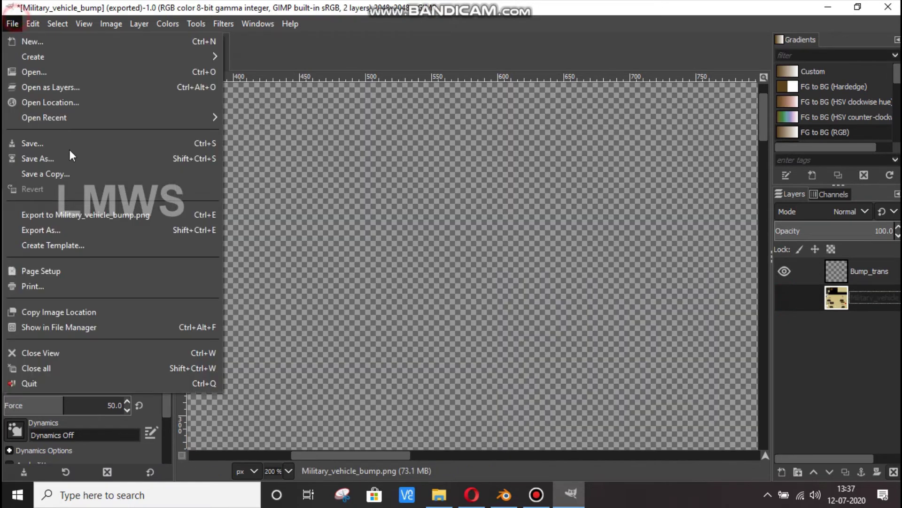
left_click(81, 214)
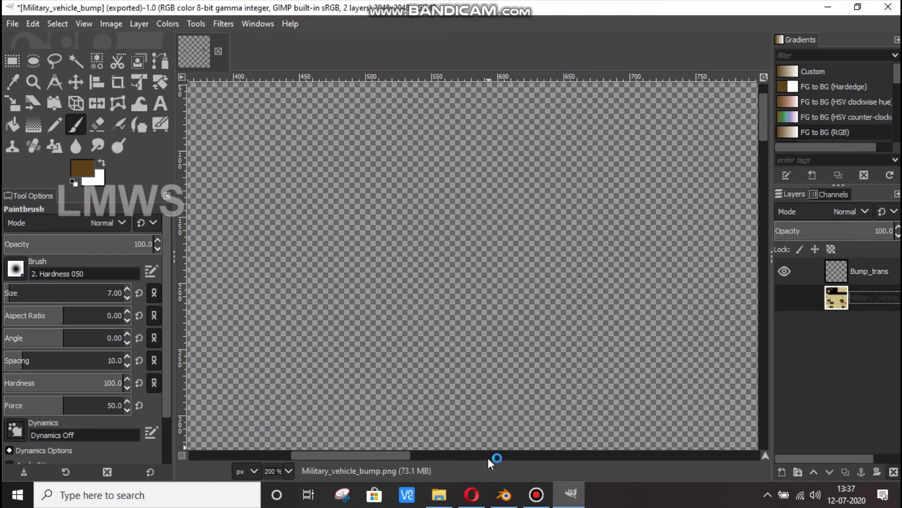
Step: View the military truck reference photo in Opera and close the YouTube GIMP tutorial tab
left_click(505, 494)
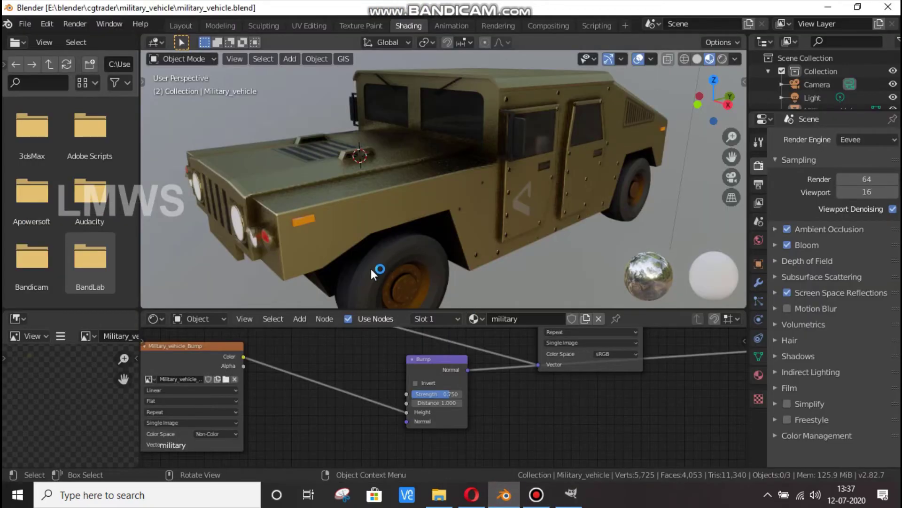
left_click(472, 494)
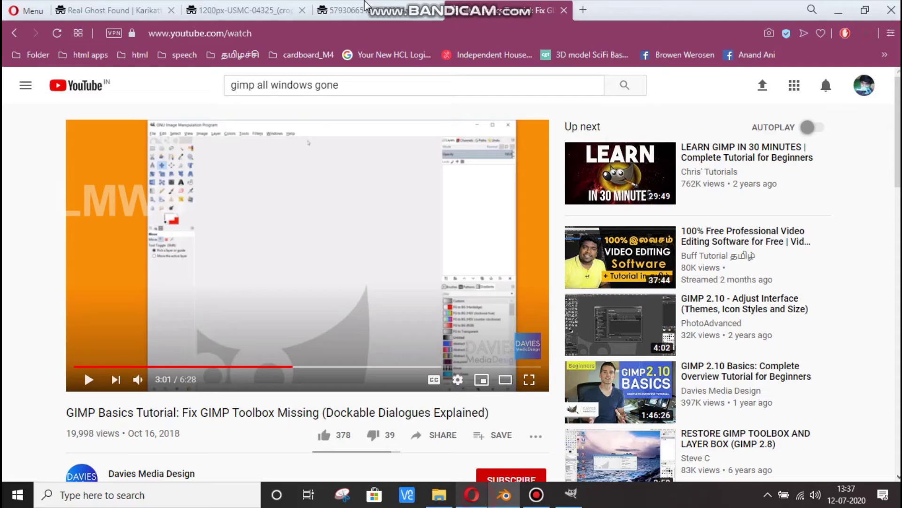
left_click(426, 16)
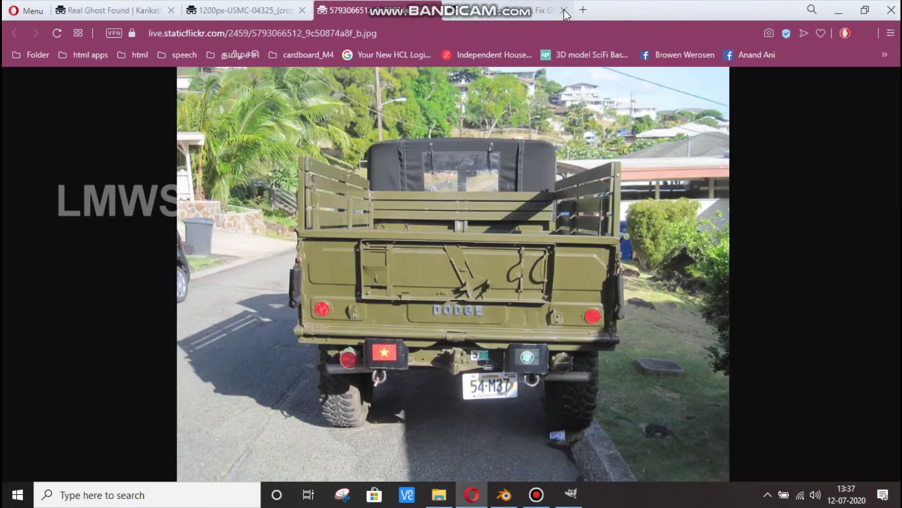
left_click(564, 11)
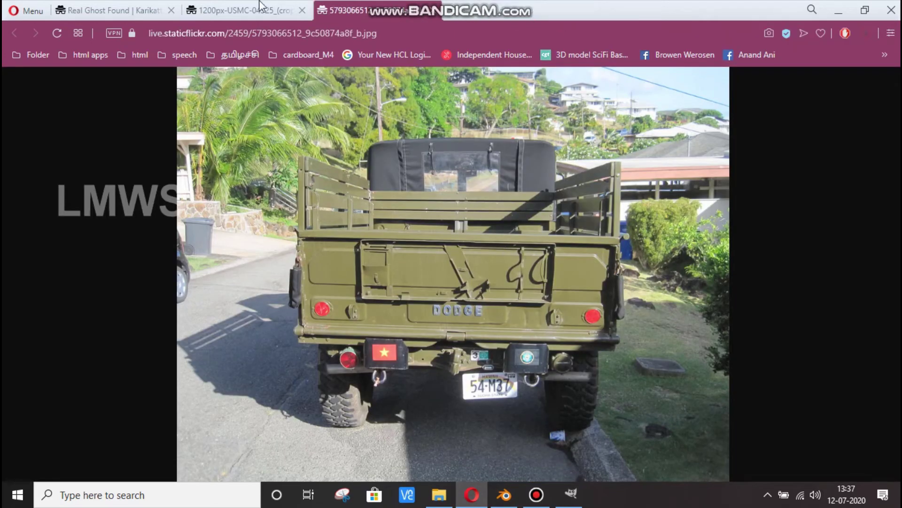
Step: Look over the Humvee reference photo, then return to Blender
left_click(244, 10)
scroll(477, 421, "down", 2)
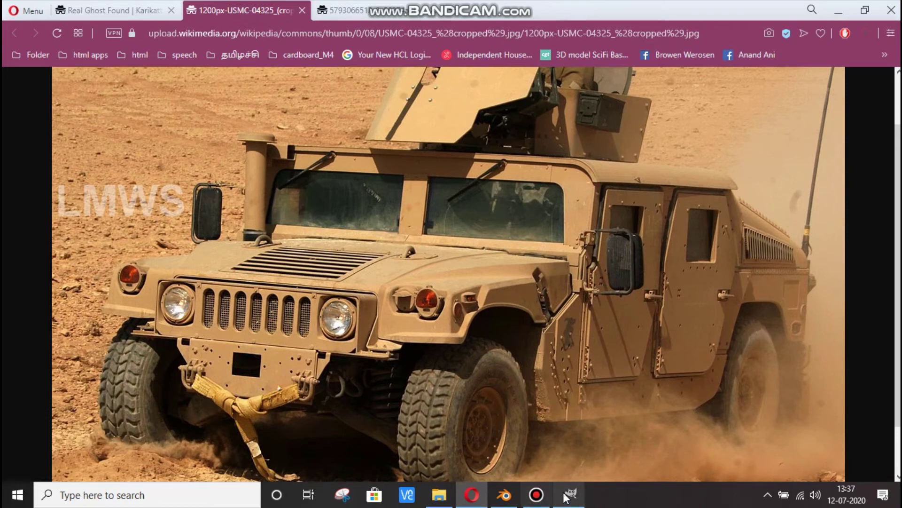
left_click(504, 495)
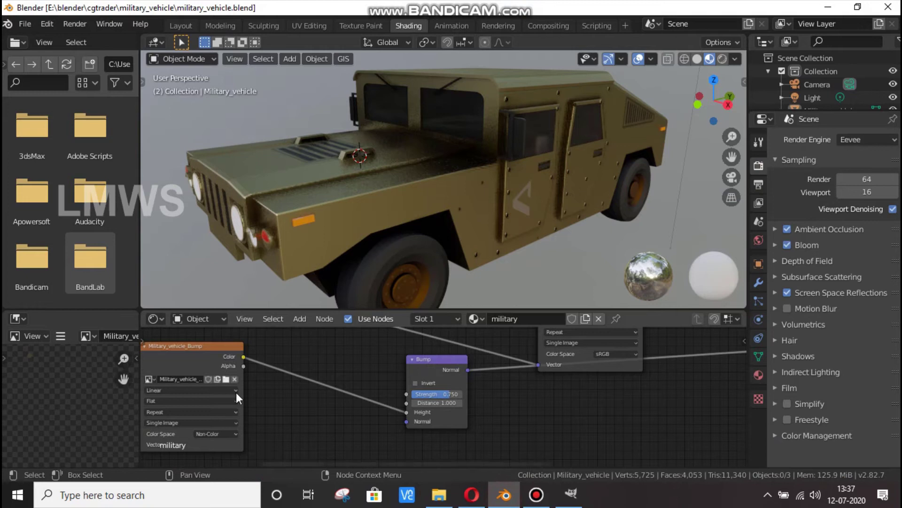
Step: Load Military_vehicle_bump.png into the bump image node
left_click(226, 379)
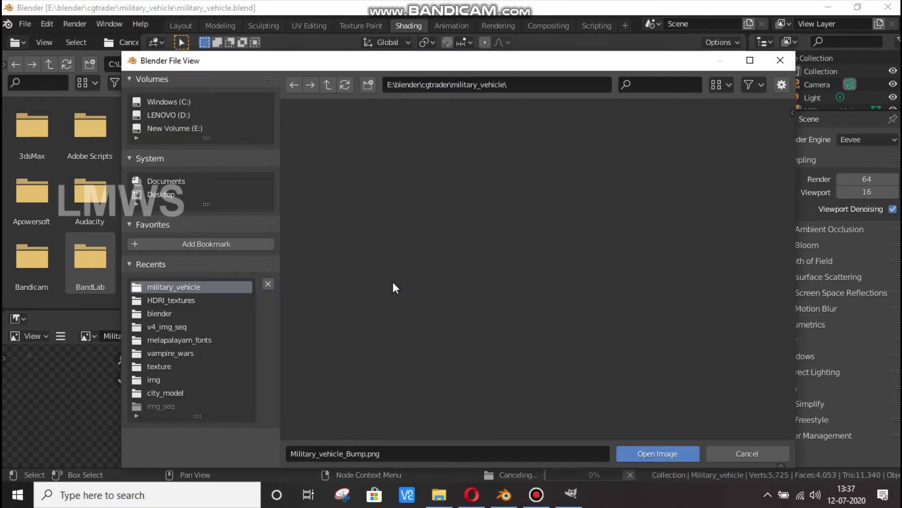
left_click(546, 163)
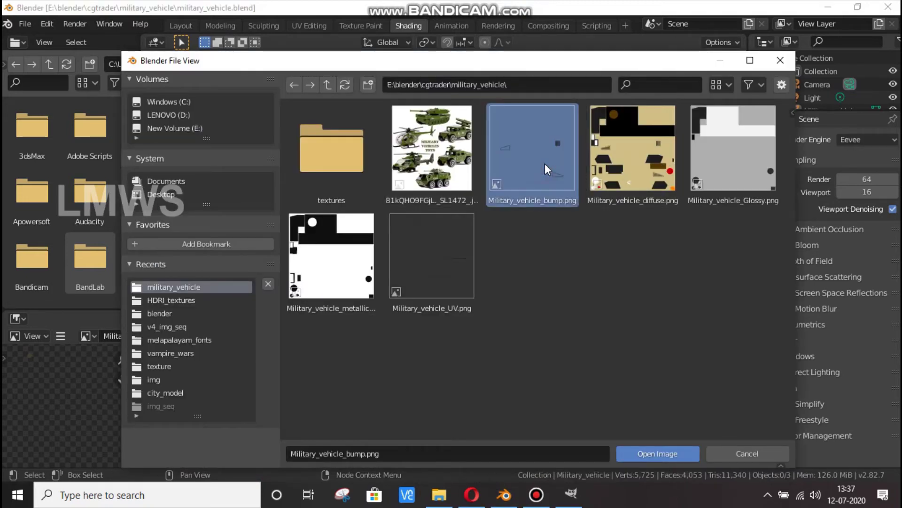
left_click(660, 454)
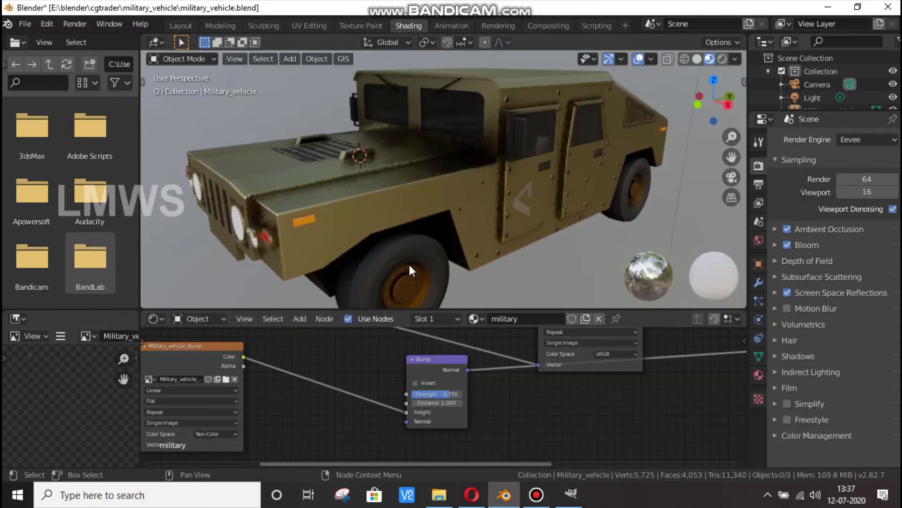
Step: Orbit around the wheel hub to check the bolt bumps, then show GIMP's base texture layer
mouse_move(404, 212)
middle_mouse_down()
mouse_move(319, 207)
mouse_move(365, 224)
middle_mouse_up()
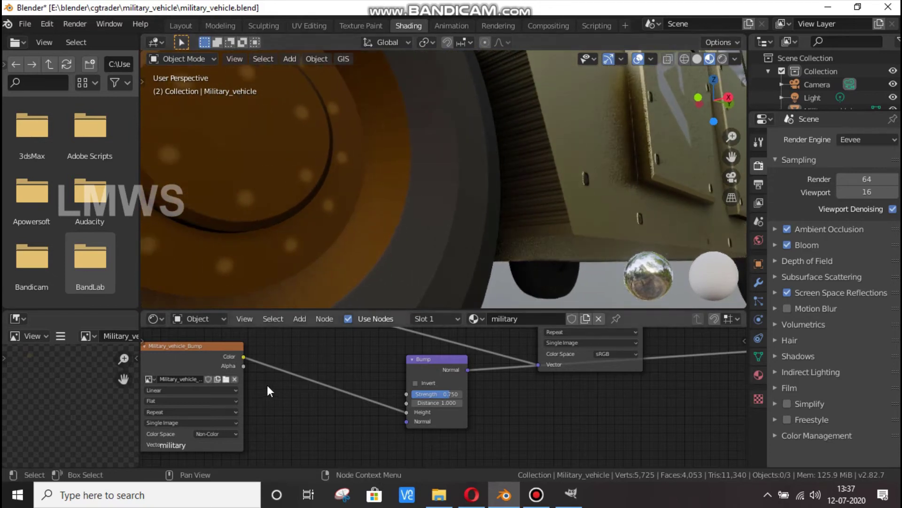
scroll(337, 258, "down", 5)
middle_click_drag(610, 227, 434, 227)
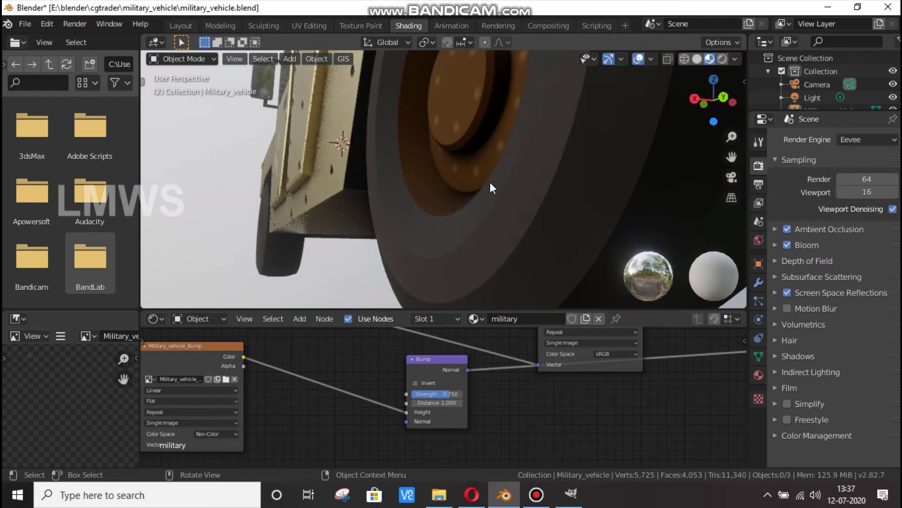
scroll(490, 183, "down", 2)
scroll(499, 174, "down", 2)
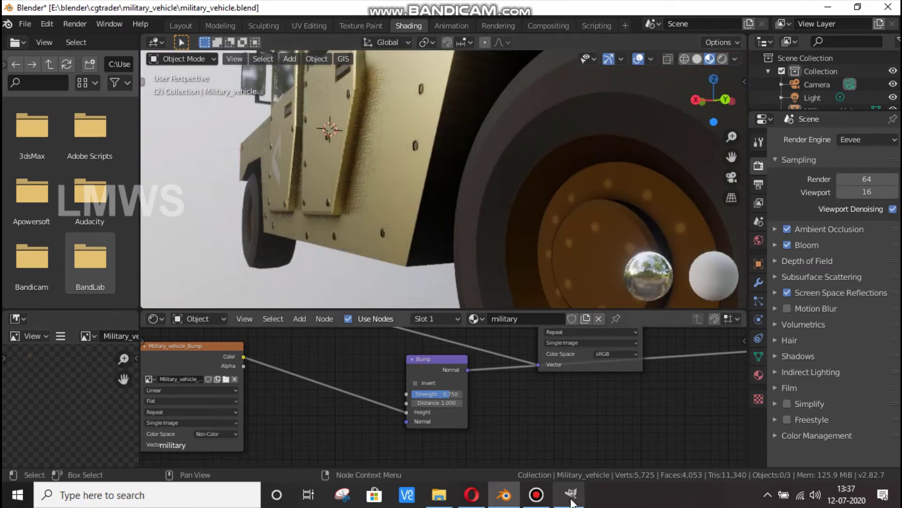
left_click(571, 498)
left_click(788, 295)
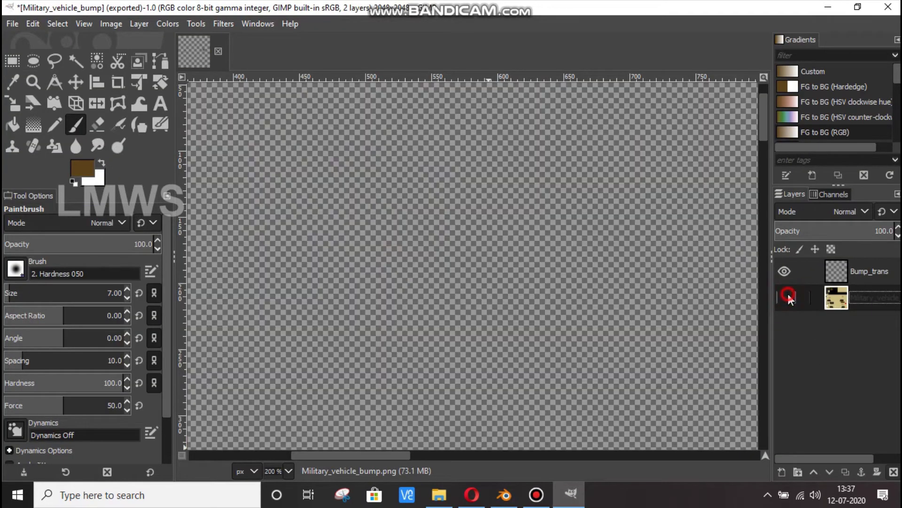
Step: Show the Military_vehicle layer and make Bump_trans the active paint layer
left_click(788, 295)
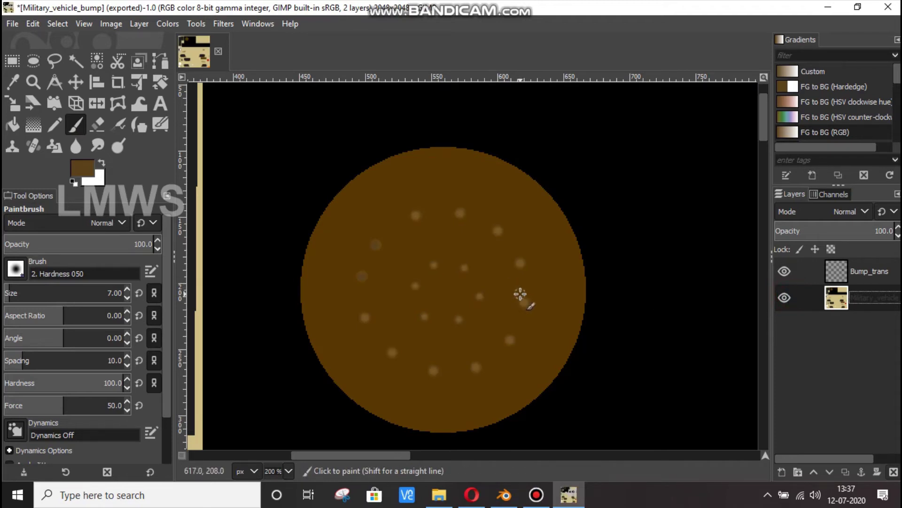
left_click(874, 272)
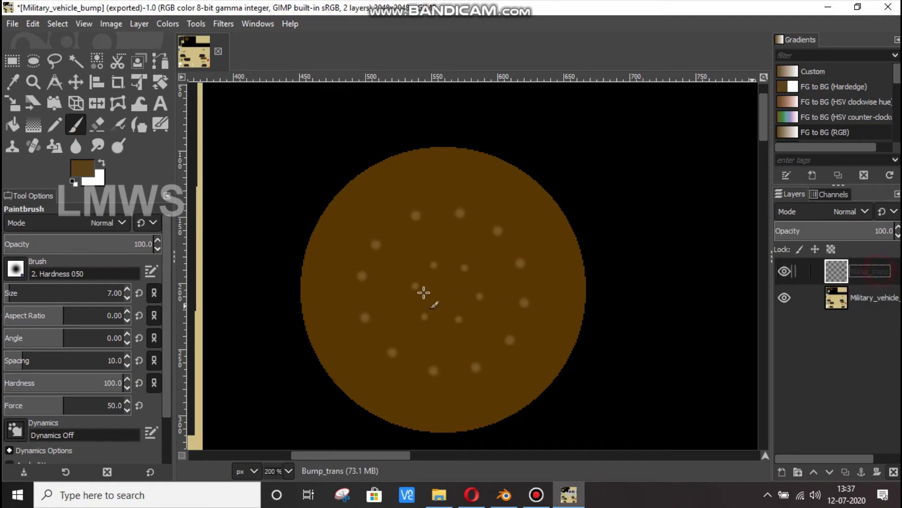
scroll(414, 282, "up", 2, "ctrl")
Step: Paint dark dabs over light bolt spots around the hub's lower, right and top areas
left_click(334, 195)
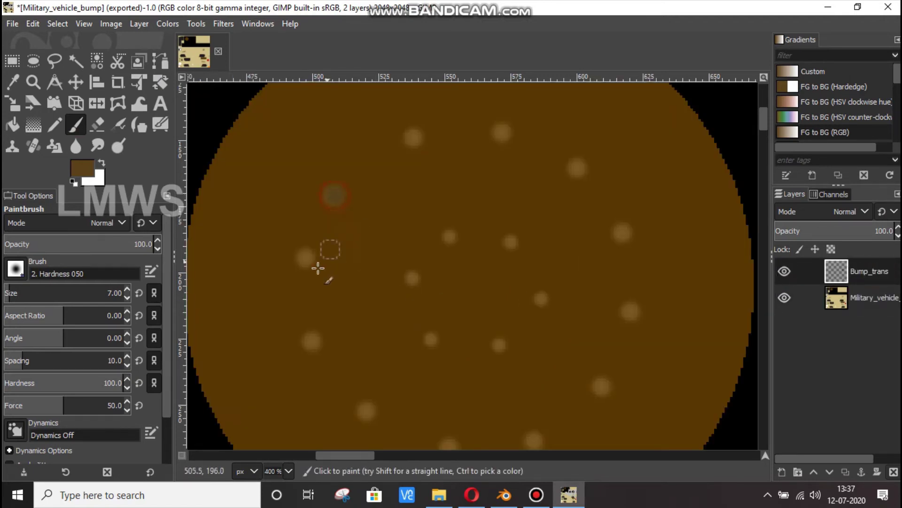
left_click(311, 342)
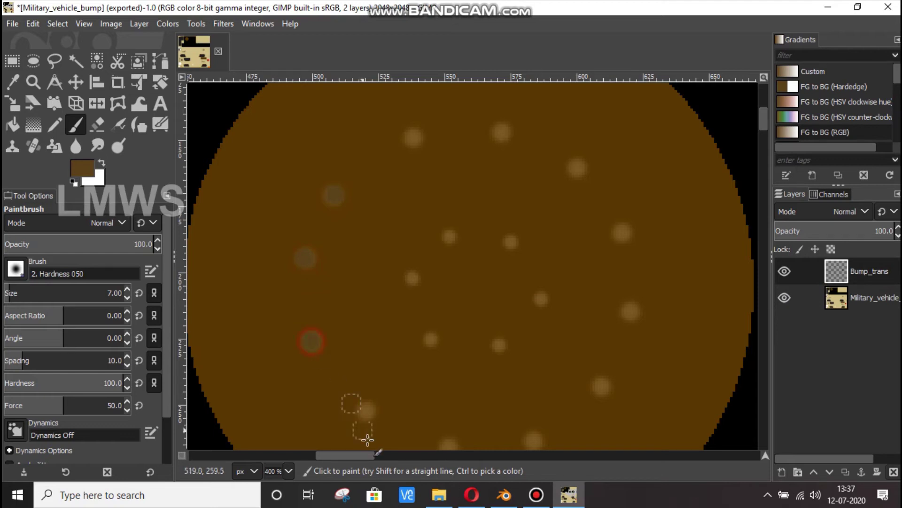
scroll(433, 339, "down", 3)
left_click(448, 357)
left_click(532, 351)
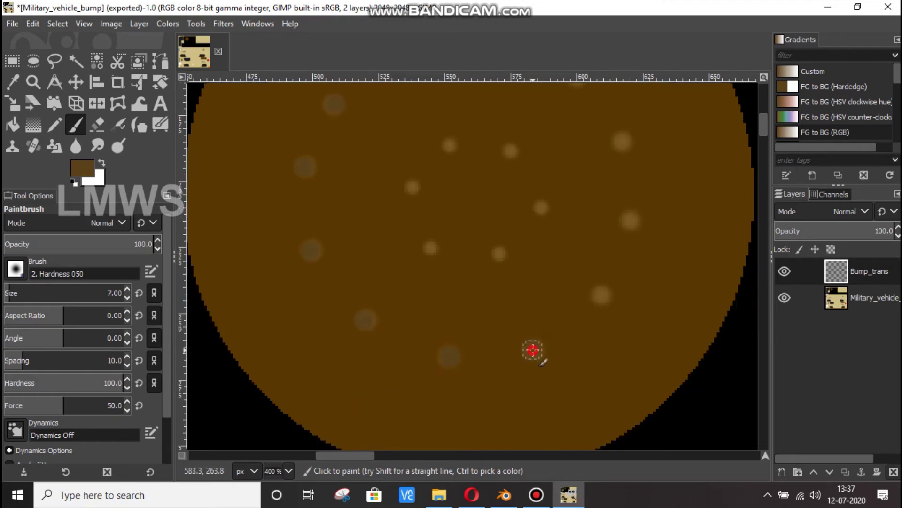
left_click(621, 141)
scroll(630, 143, "up", 6)
left_click(571, 257)
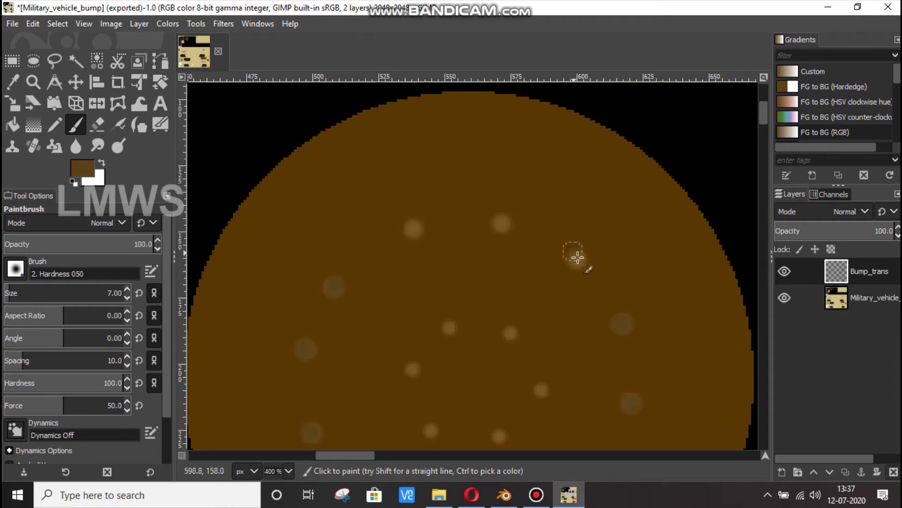
left_click(412, 229)
Step: Touch up the remaining light bolt dots, including the hub centre
scroll(444, 363, "up", 4, "ctrl")
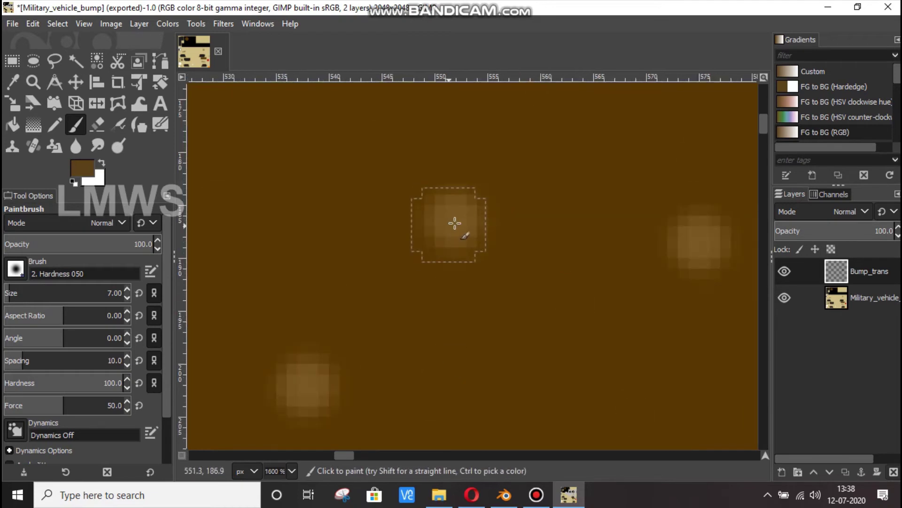
left_click(455, 223)
left_click(698, 245)
scroll(475, 262, "down", 6)
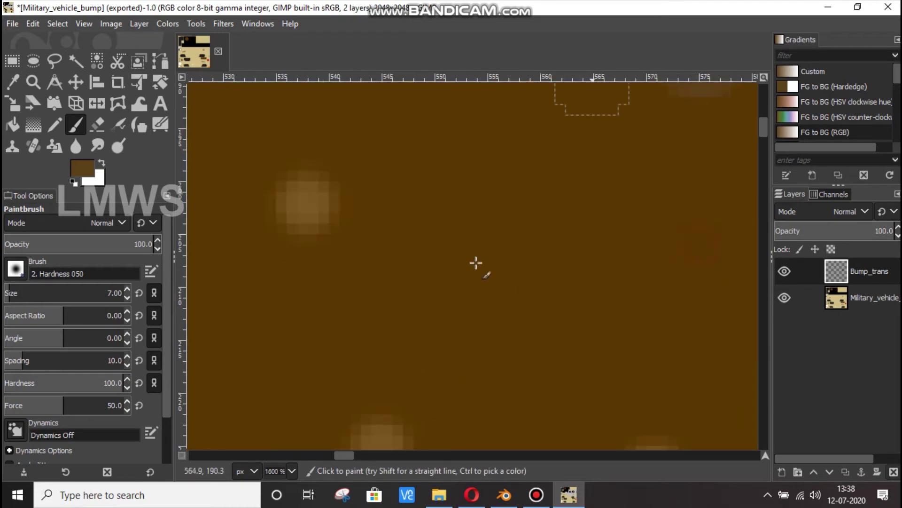
left_click(308, 201)
scroll(367, 252, "down", 8)
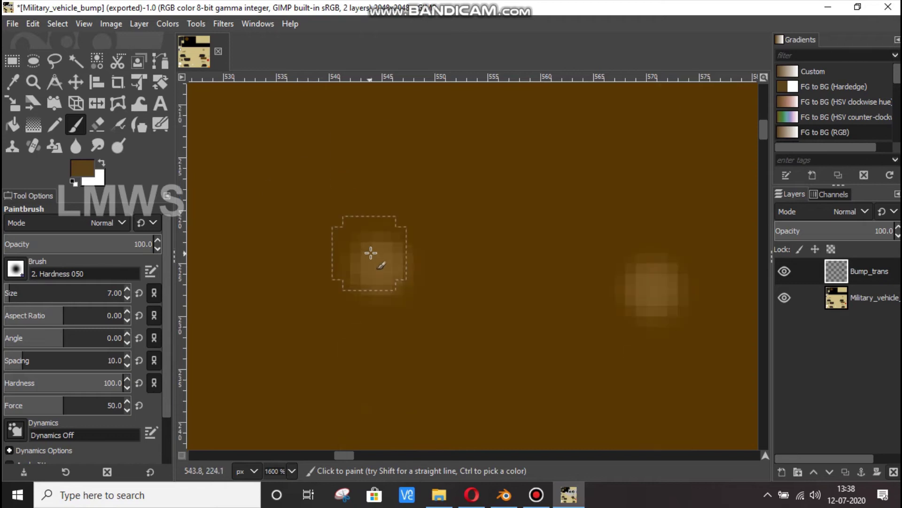
left_click(373, 259)
left_click(652, 289)
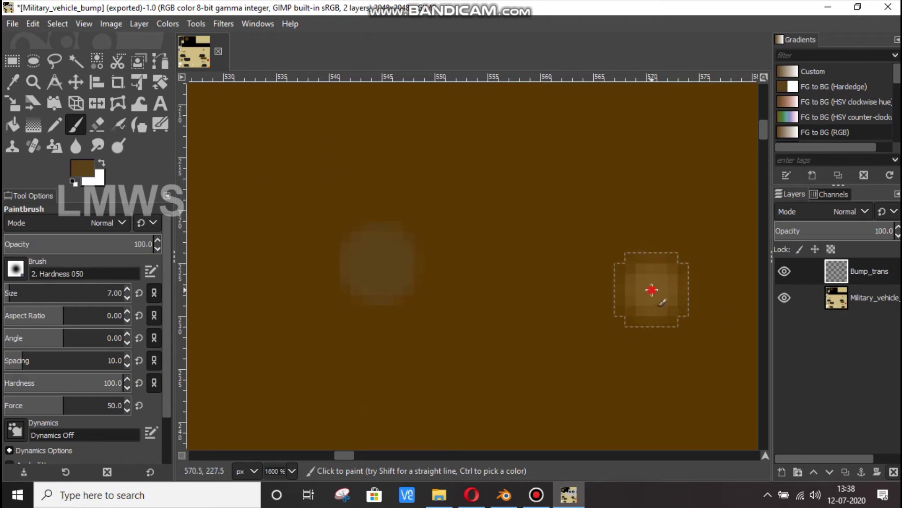
scroll(524, 355, "down", 3, "ctrl")
scroll(582, 268, "down", 2, "ctrl")
scroll(581, 251, "up", 2, "ctrl")
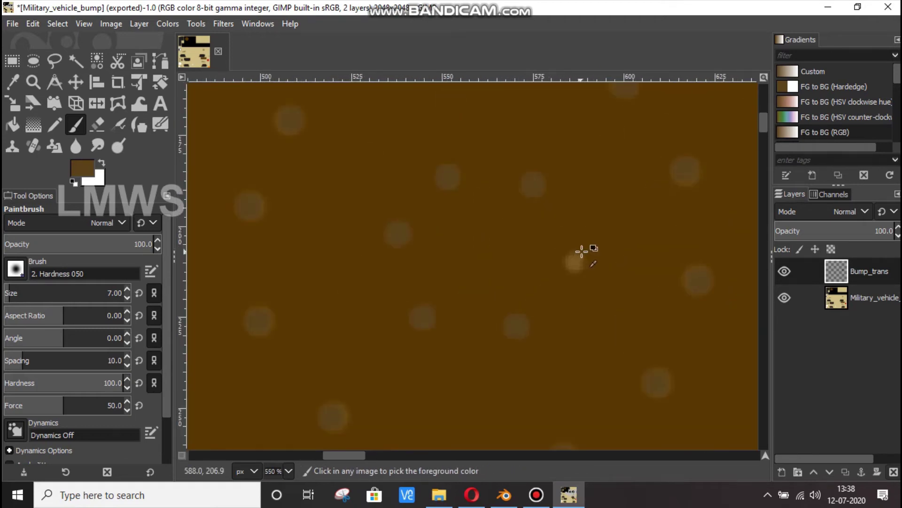
left_click(566, 282)
scroll(580, 296, "down", 4, "ctrl")
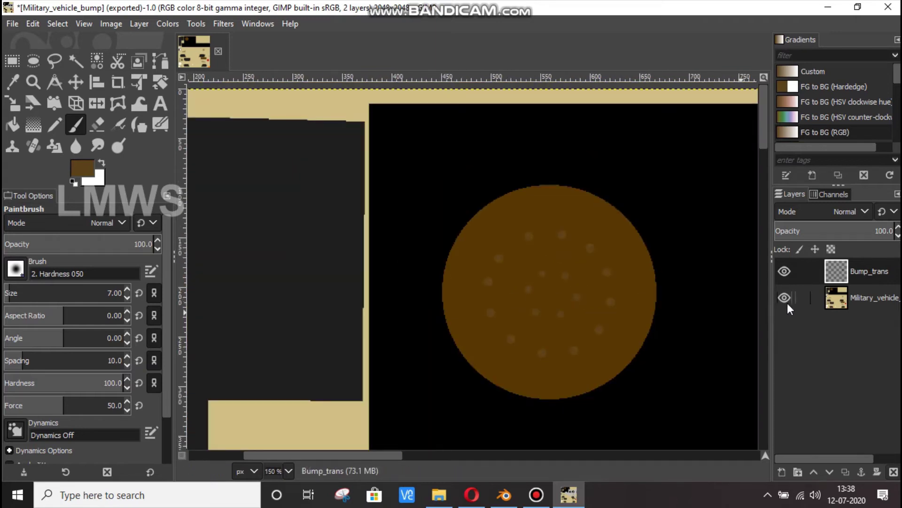
Step: Hide the base layer and re-export the bump image to Military_vehicle_bump.png
left_click(783, 296)
left_click(13, 24)
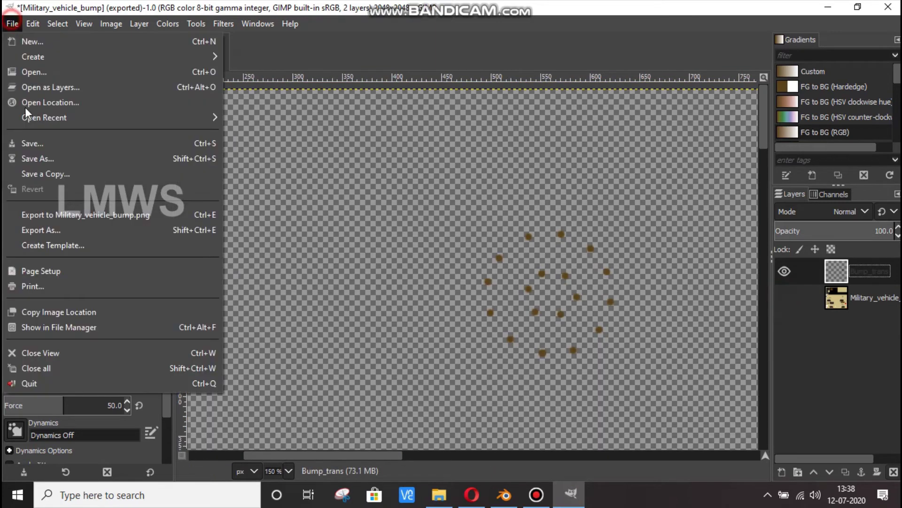
left_click(84, 213)
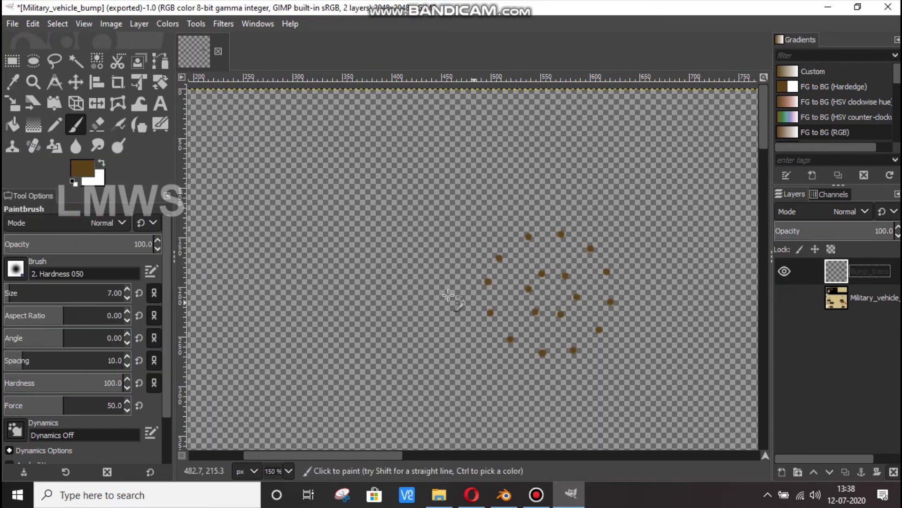
left_click(501, 492)
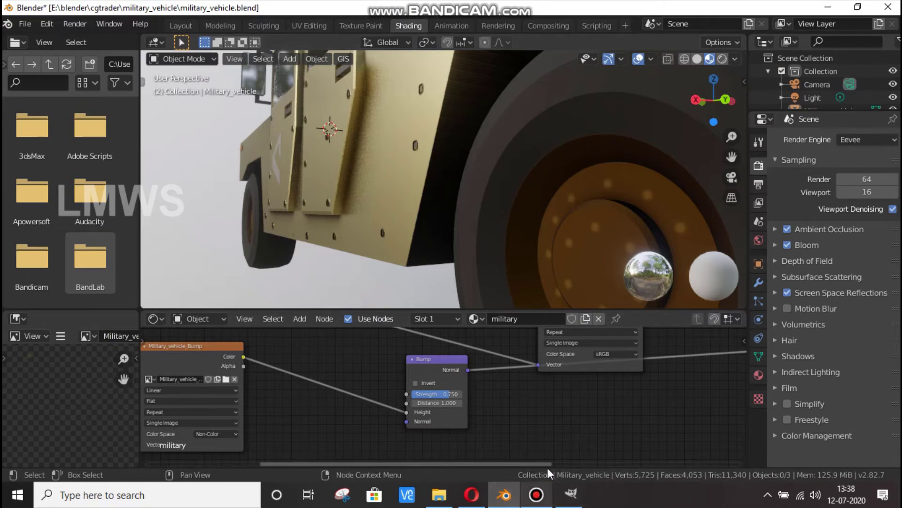
Step: Reload Military_vehicle_bump.png into the Image Texture node and save military_vehicle.blend
left_click(430, 181)
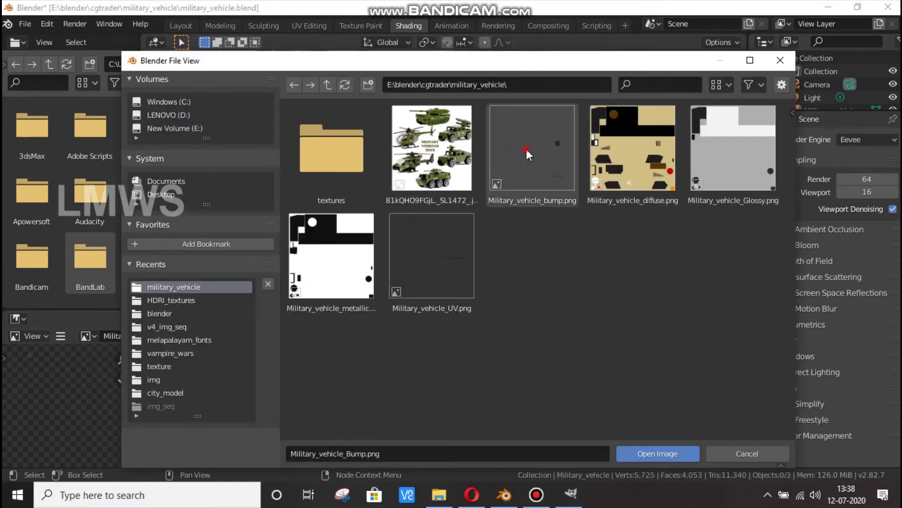
double_click(526, 149)
scroll(571, 212, "down", 5)
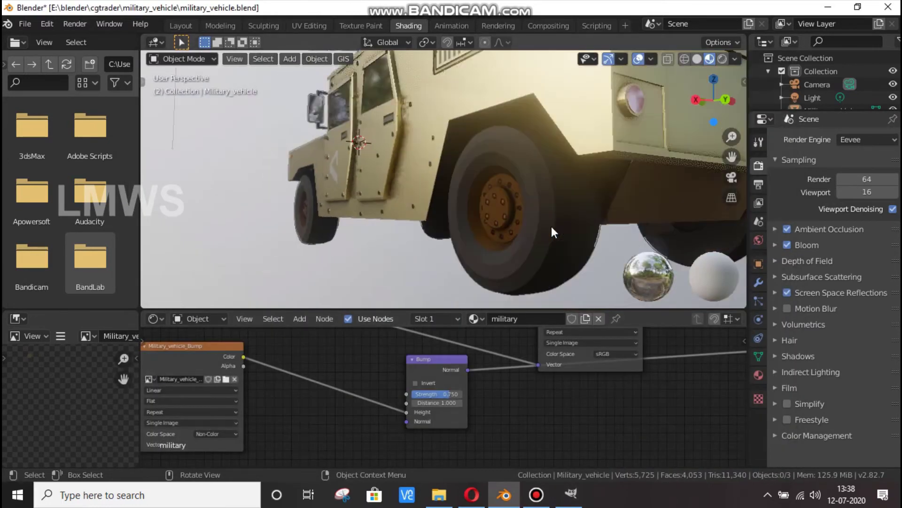
mouse_move(561, 228)
middle_mouse_down()
mouse_move(653, 215)
mouse_move(410, 189)
middle_mouse_up()
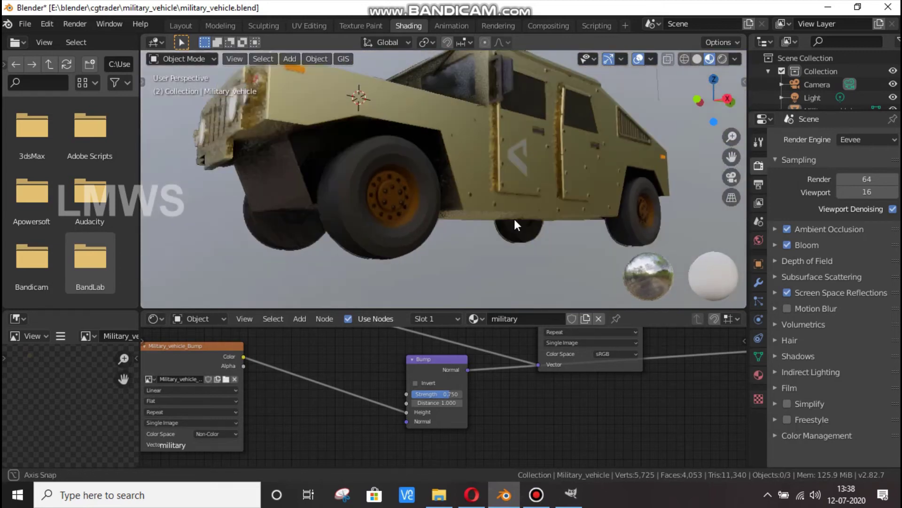
key("ctrl+s")
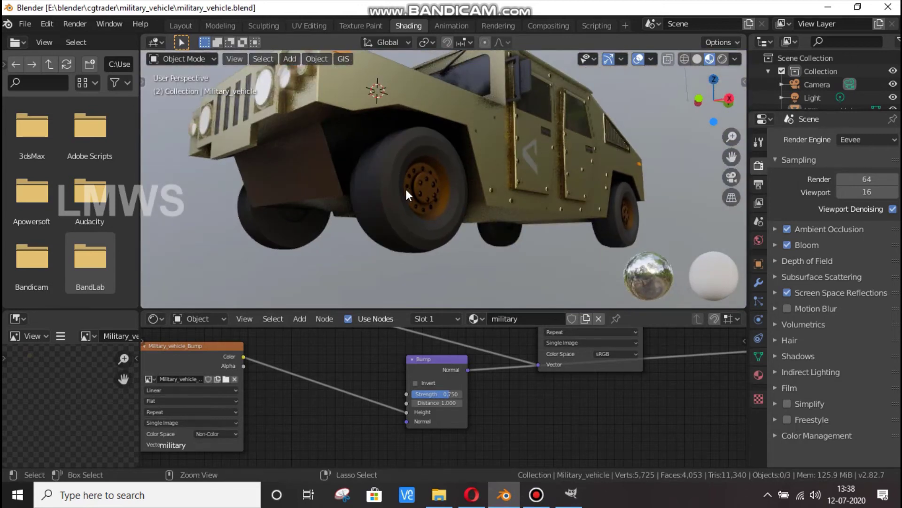
Step: Orbit the model to view the bumped wheel hubs from below
middle_click_drag(415, 198, 392, 218)
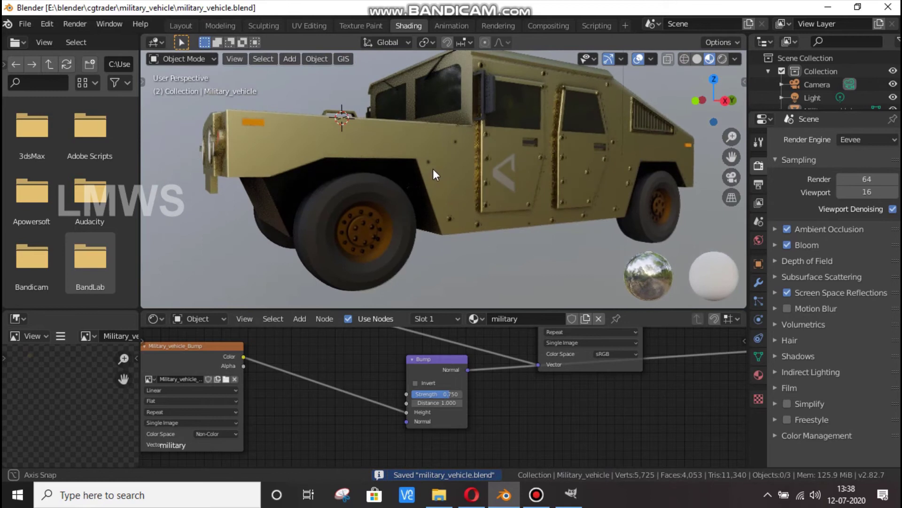
scroll(424, 172, "up", 3)
scroll(376, 198, "up", 2)
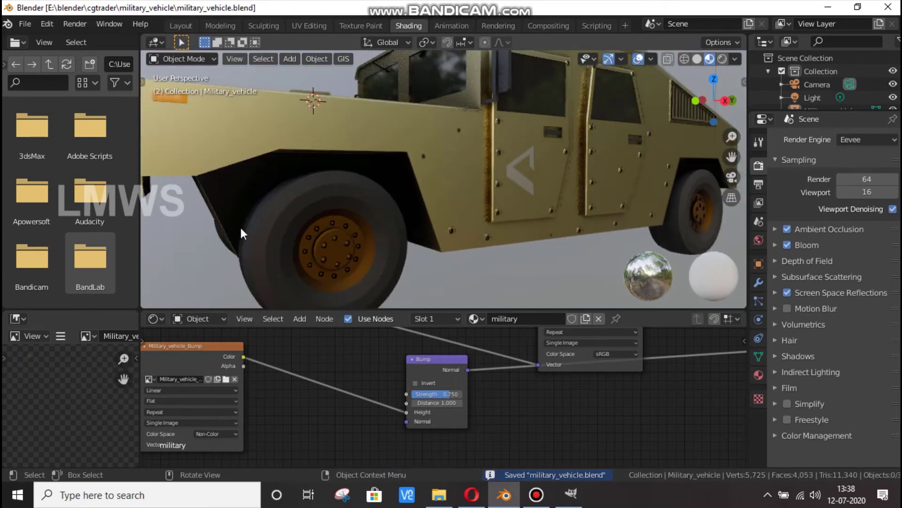
middle_click_drag(296, 209, 327, 194)
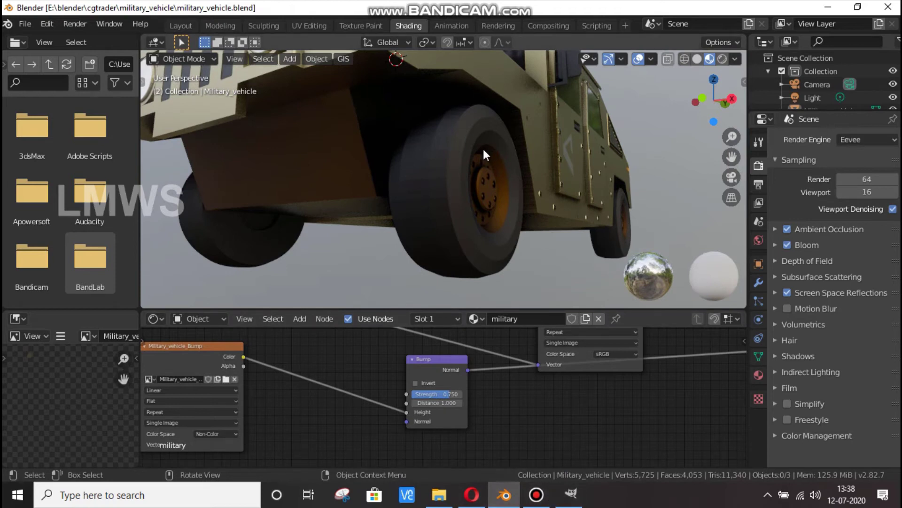
Step: Show the vehicle layer and add vertical and horizontal guides crossing the hub centre
left_click(571, 493)
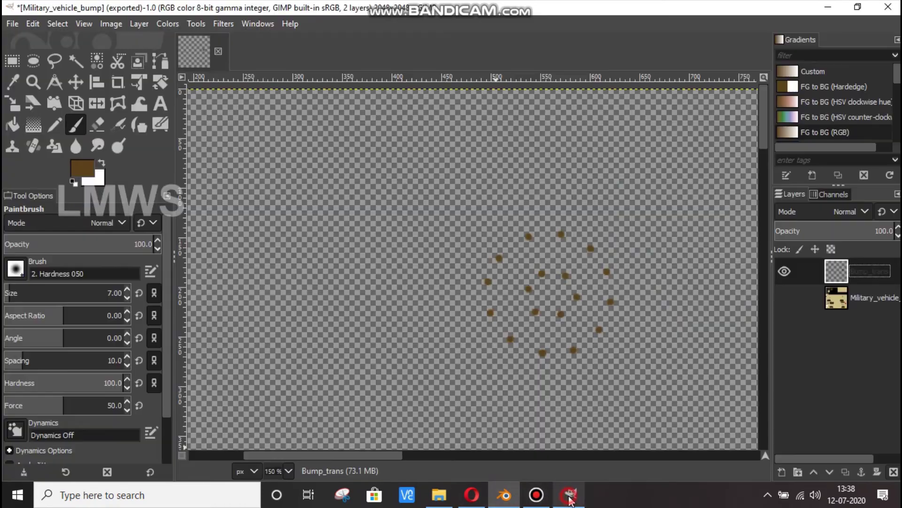
left_click(792, 298)
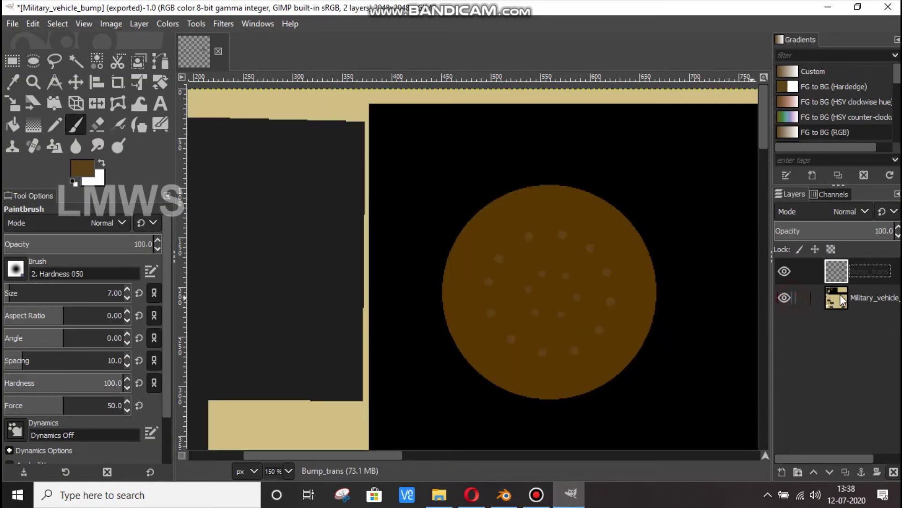
scroll(599, 339, "up", 1, "ctrl")
scroll(639, 347, "up", 1, "ctrl")
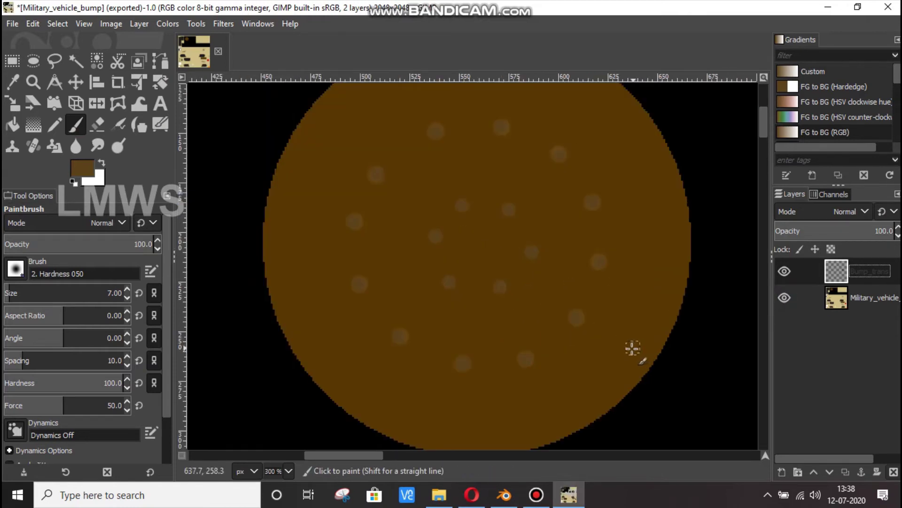
scroll(635, 350, "down", 1, "ctrl")
mouse_move(181, 245)
left_mouse_down()
mouse_move(545, 262)
mouse_move(528, 263)
left_mouse_up()
left_click_drag(498, 78, 495, 277)
Step: Select the whole hub circle with an ellipse drawn out from its centre
key("e")
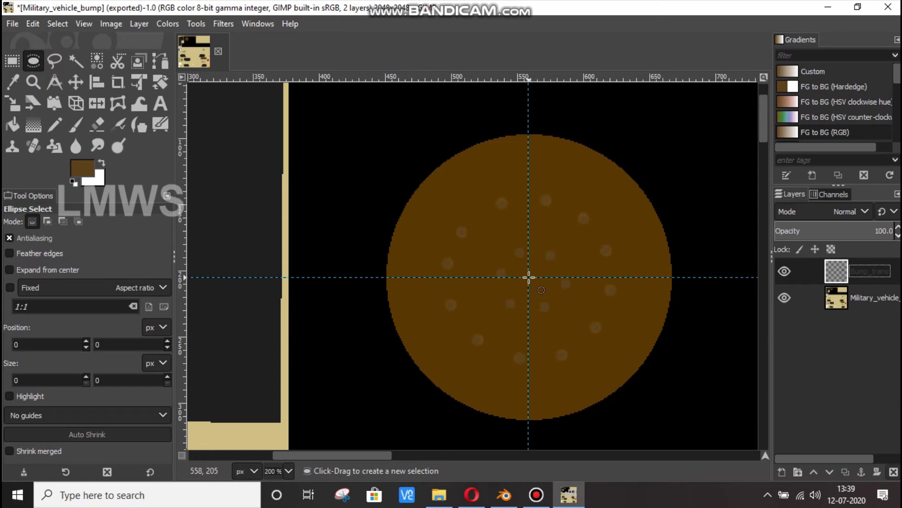
left_click_drag(529, 277, 628, 375)
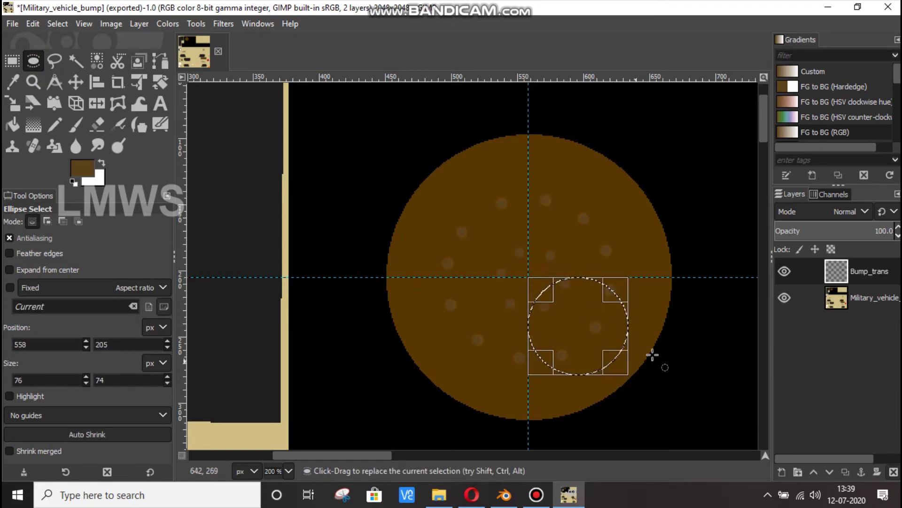
left_click(677, 317)
type("1:1")
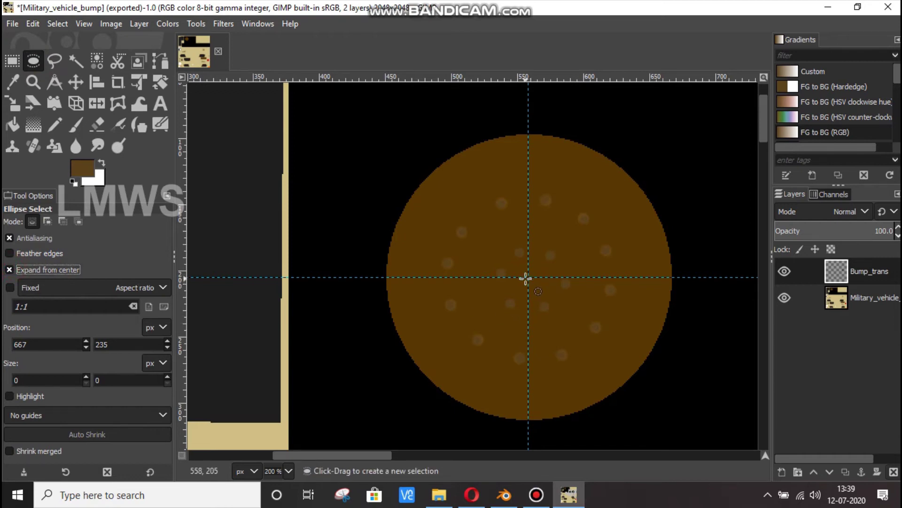
left_click_drag(529, 277, 670, 409, "shift")
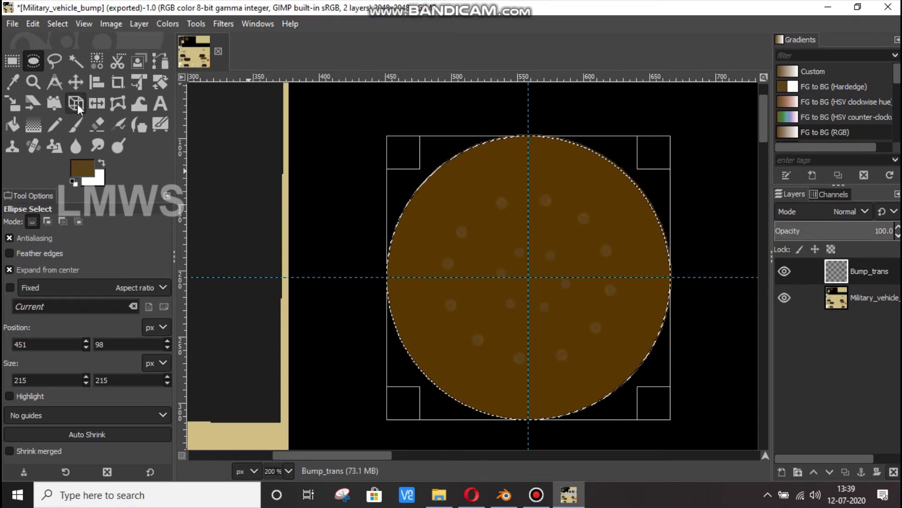
Step: Set the foreground colour to dark brown 492f00
left_click(84, 170)
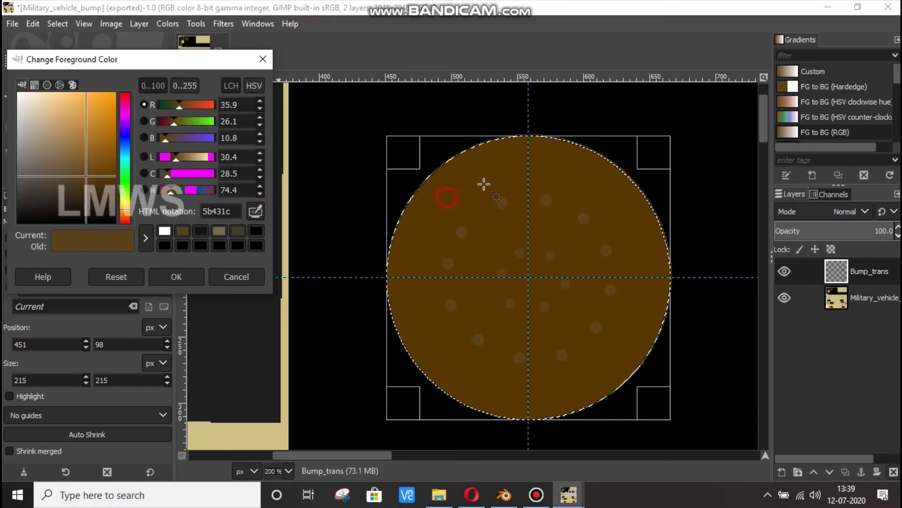
left_click(114, 178)
left_click_drag(114, 177, 114, 186)
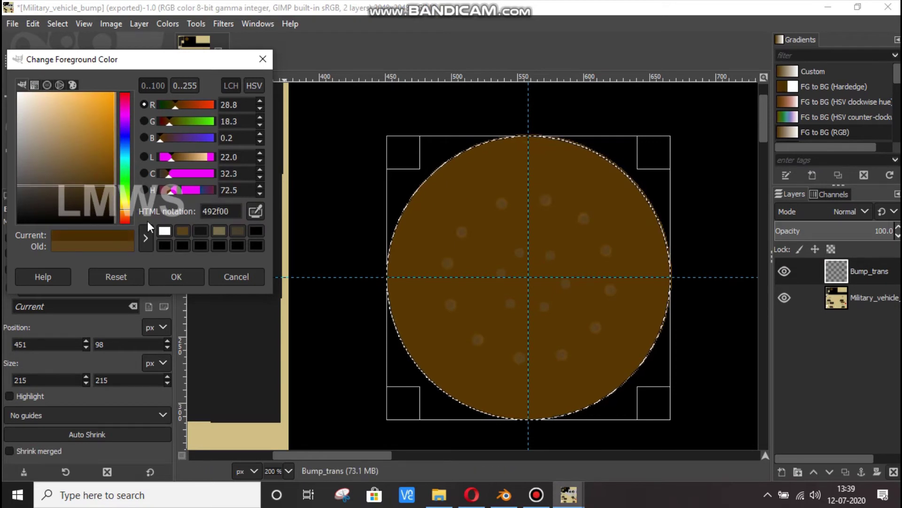
left_click(178, 276)
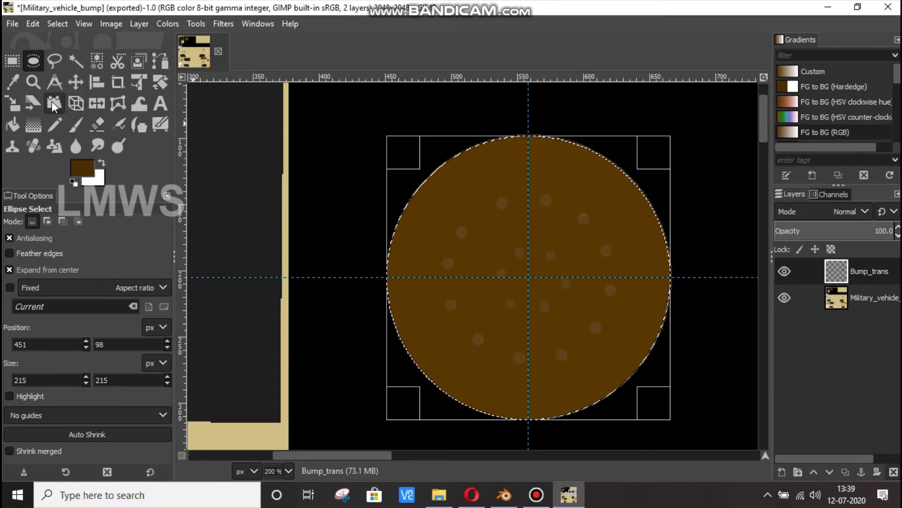
left_click(13, 125)
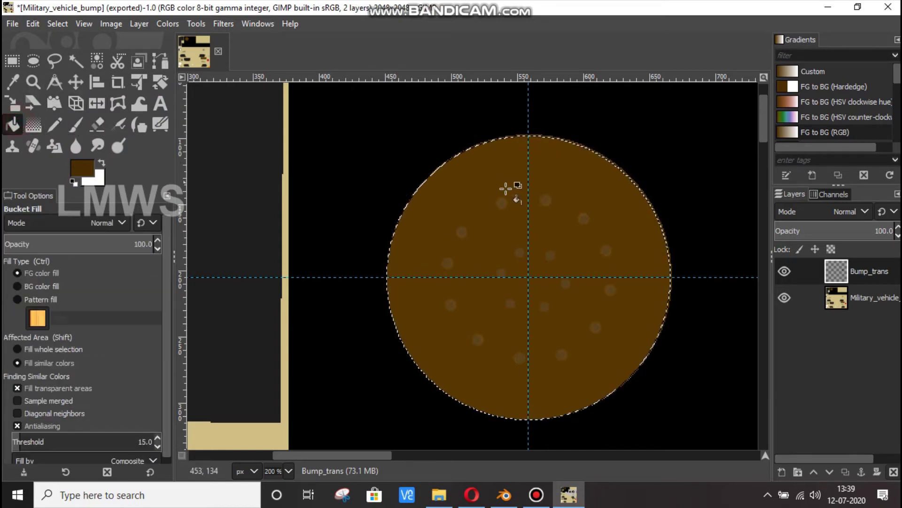
Step: Fill the hub circle with dark brown and shrink the selection inward by 15 px
left_click(480, 181)
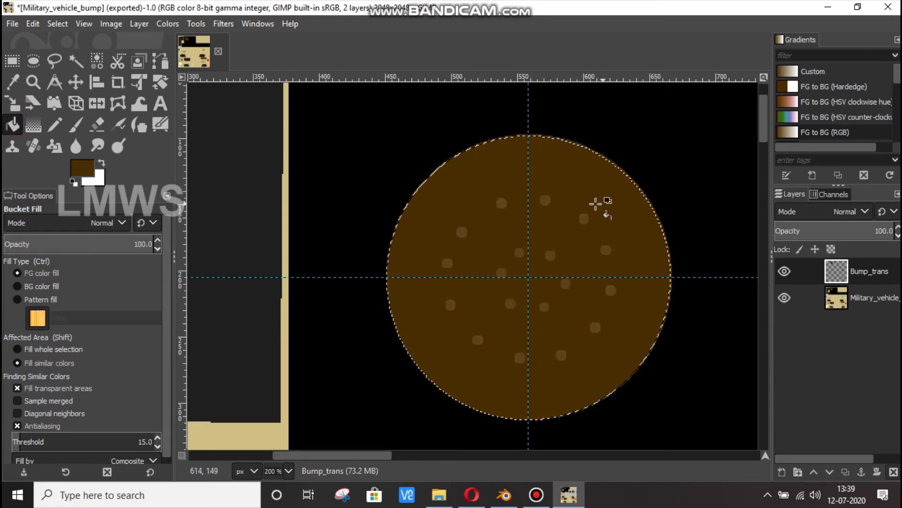
left_click(57, 24)
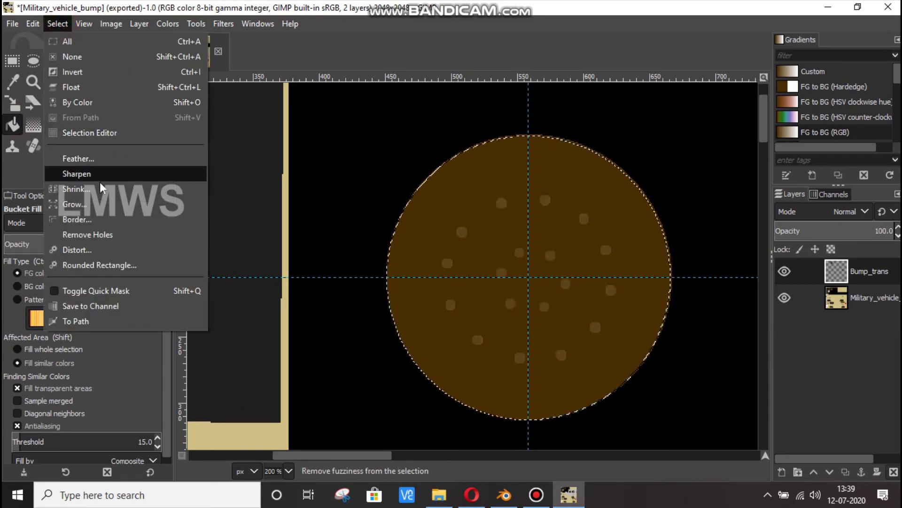
left_click(98, 194)
type("15")
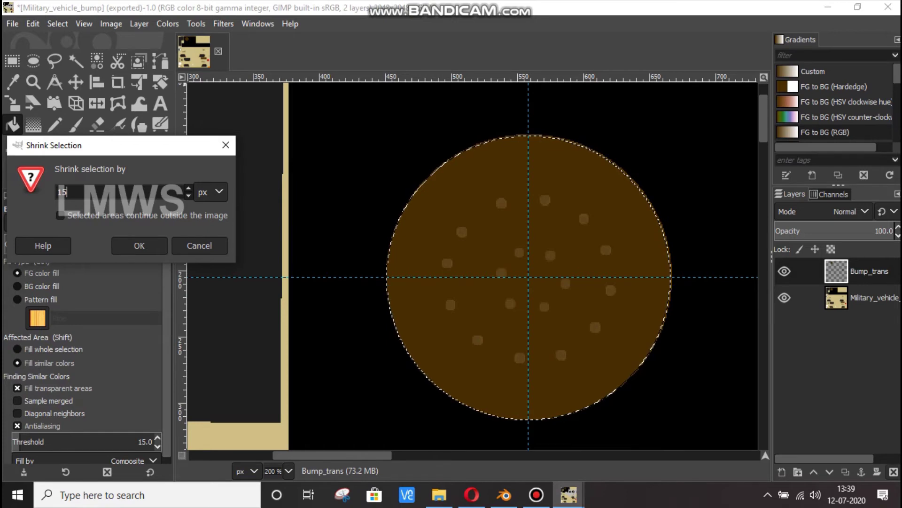
left_click(130, 245)
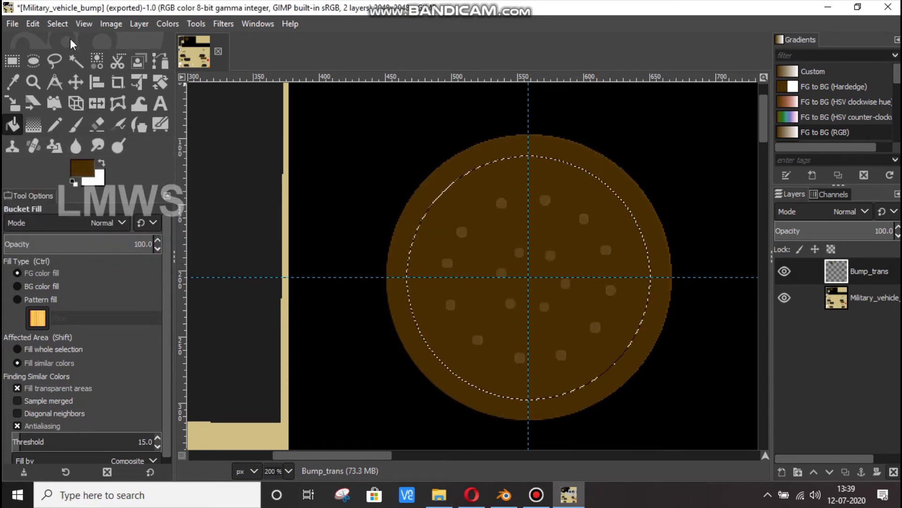
Step: Grow the hub selection back out and hide the Military_vehicle base layer
left_click(56, 26)
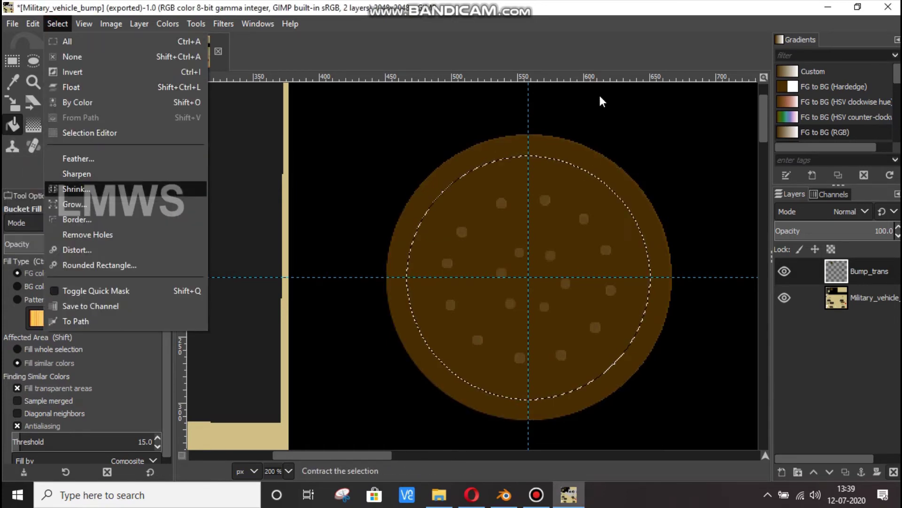
left_click(79, 204)
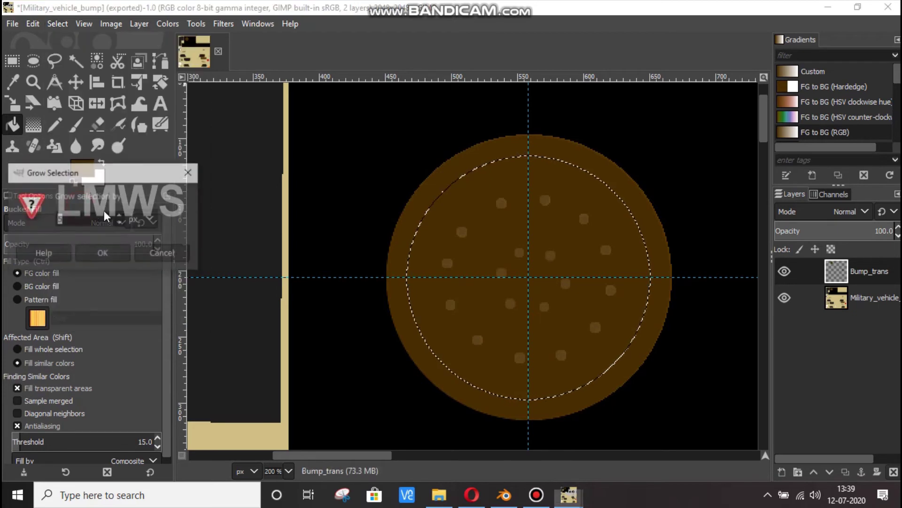
left_click(103, 254)
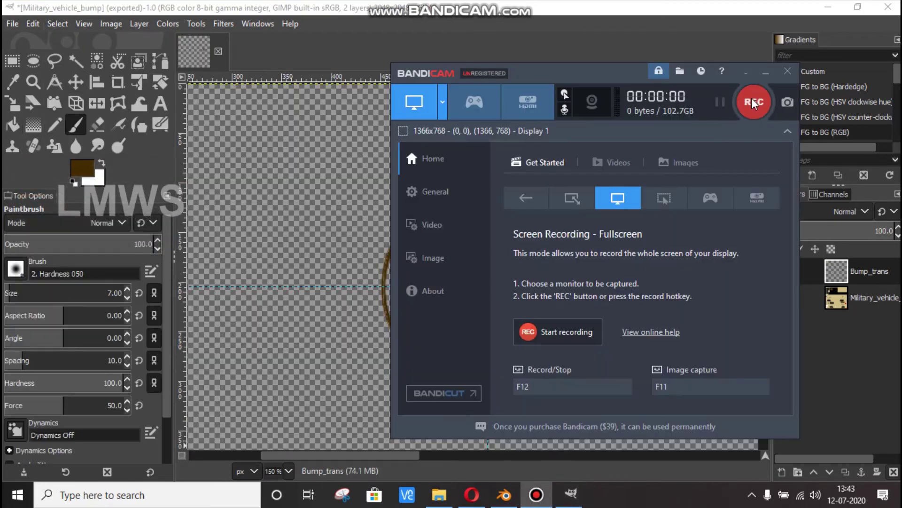
left_click(754, 103)
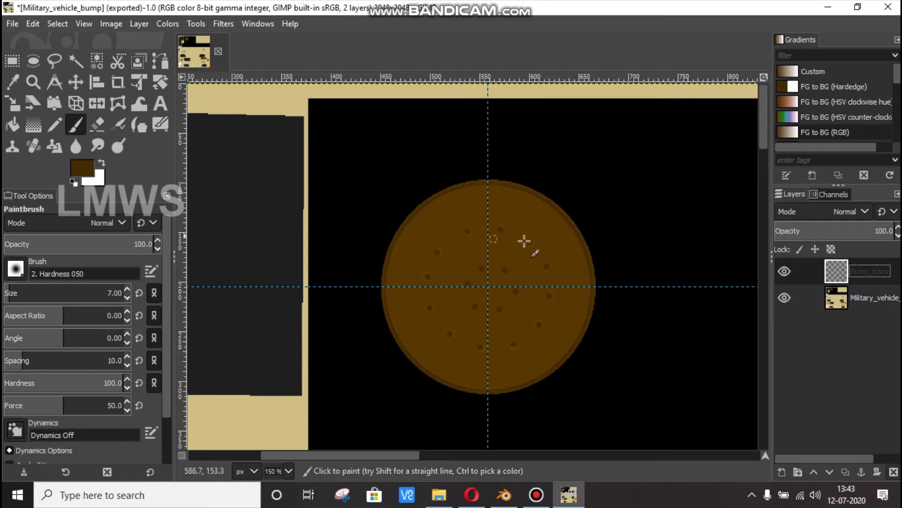
left_click(784, 297)
left_click(504, 494)
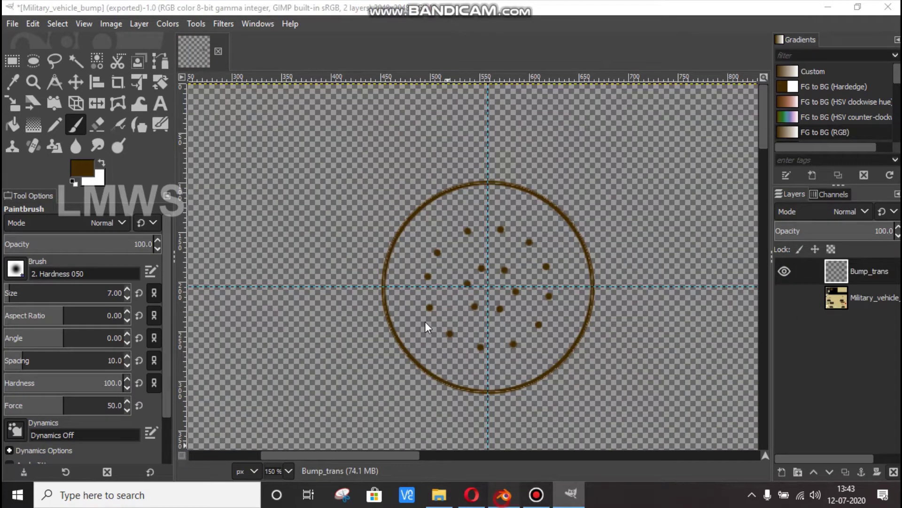
Step: Inspect the raised hub bolts, save military_vehicle.blend, and orbit out to the whole truck
scroll(359, 226, "up", 3)
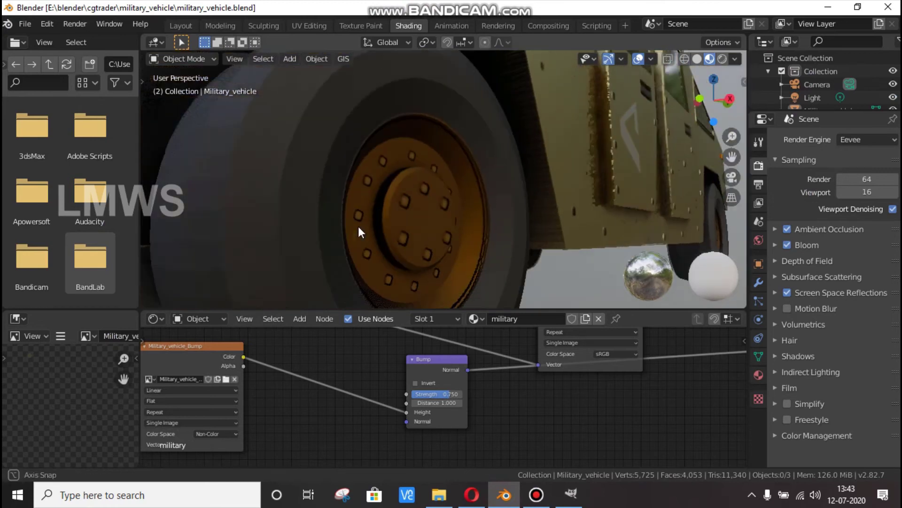
scroll(358, 227, "up", 2)
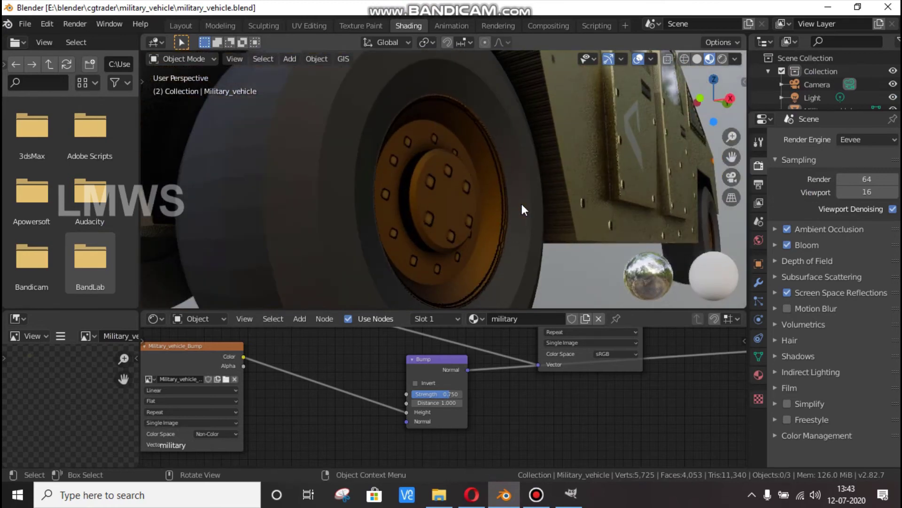
scroll(446, 151, "down", 3)
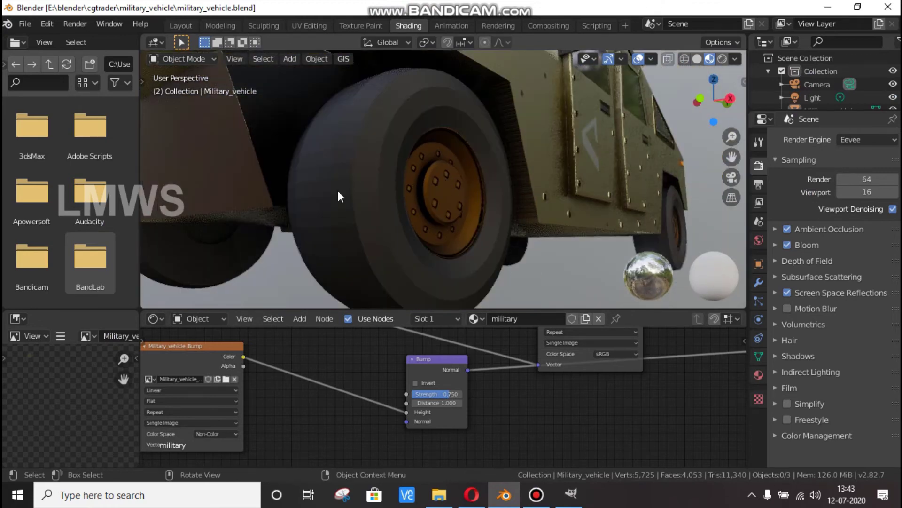
key("ctrl+s")
scroll(337, 184, "down", 4)
scroll(398, 174, "down", 3)
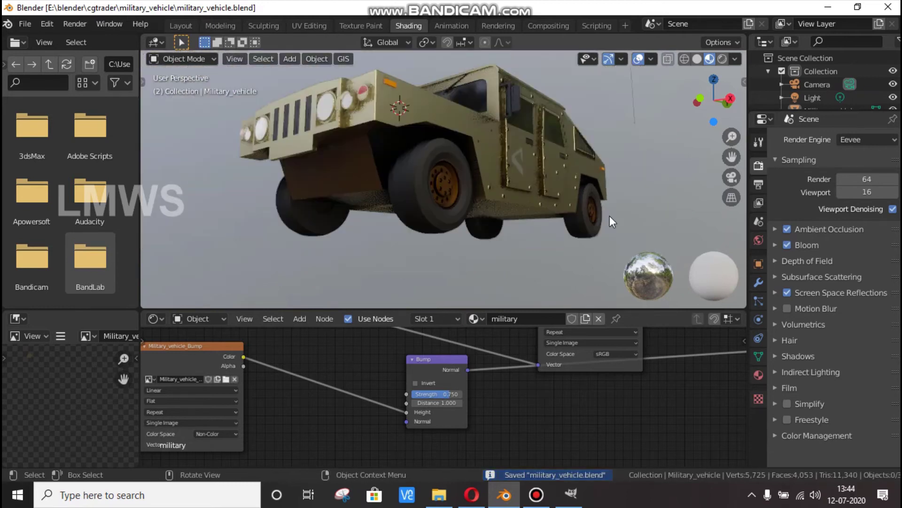
mouse_move(610, 216)
middle_mouse_down()
mouse_move(458, 246)
mouse_move(547, 241)
middle_mouse_up()
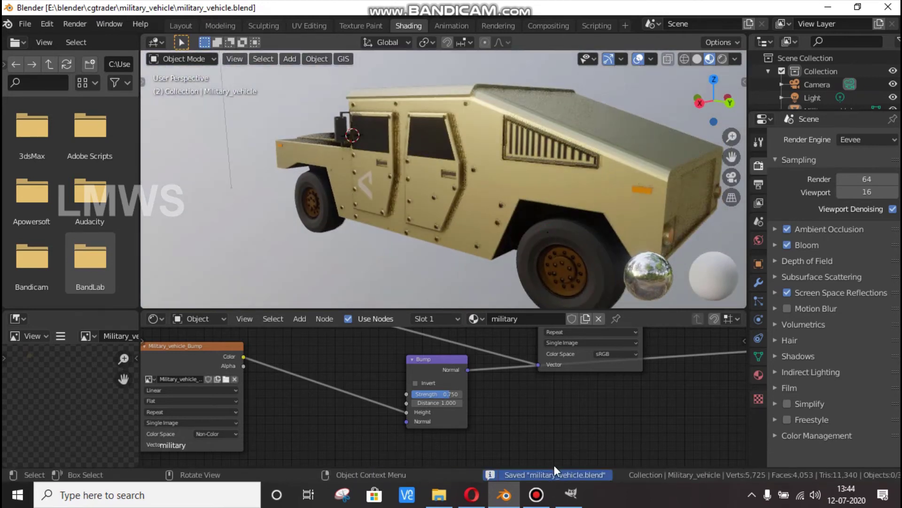
left_click(566, 501)
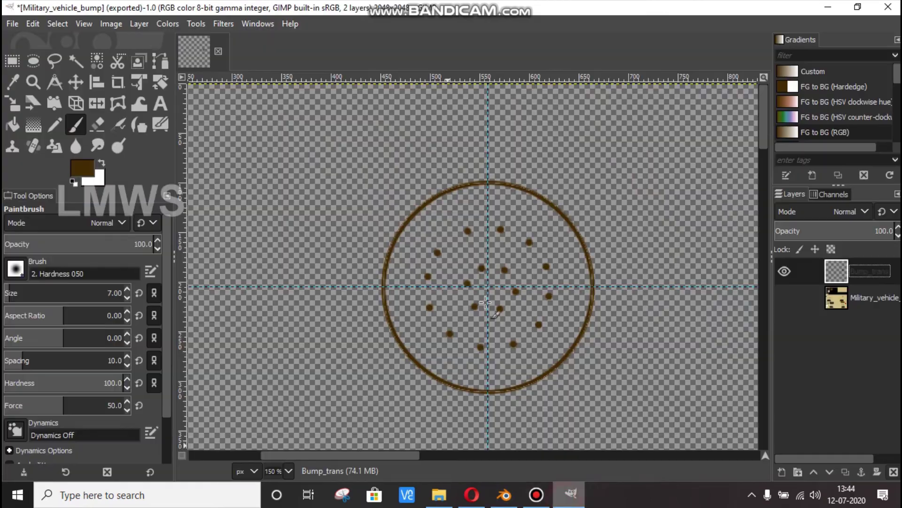
Step: Show the vehicle layer and add Military_vehicle_UV.png from Explorer as a new layer
left_click(784, 297)
scroll(487, 306, "down", 4, "ctrl")
scroll(488, 312, "down", 1, "ctrl")
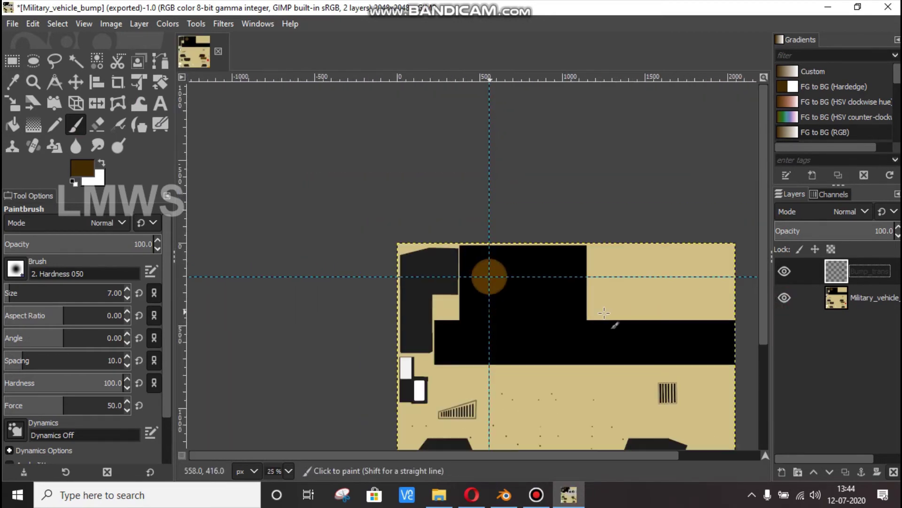
left_click(439, 495)
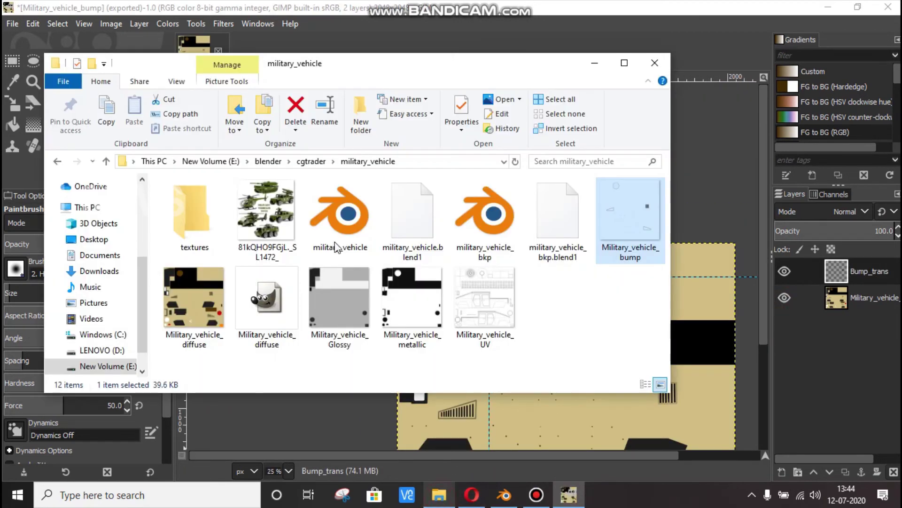
left_click_drag(520, 319, 833, 340)
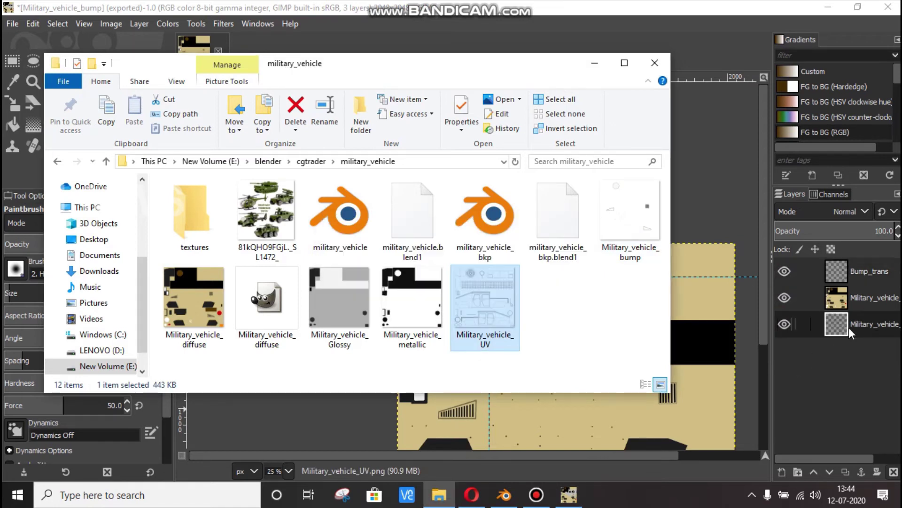
left_click(849, 331)
Step: Place the Military_vehicle_UV layer below Bump_trans and hide the vehicle texture layer
left_click_drag(837, 324, 837, 298)
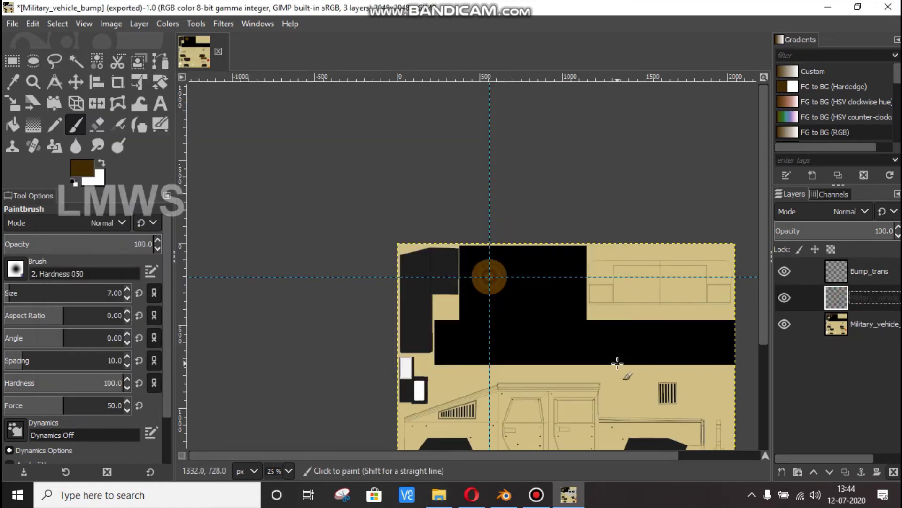
scroll(617, 363, "up", 1, "ctrl")
left_click(874, 301)
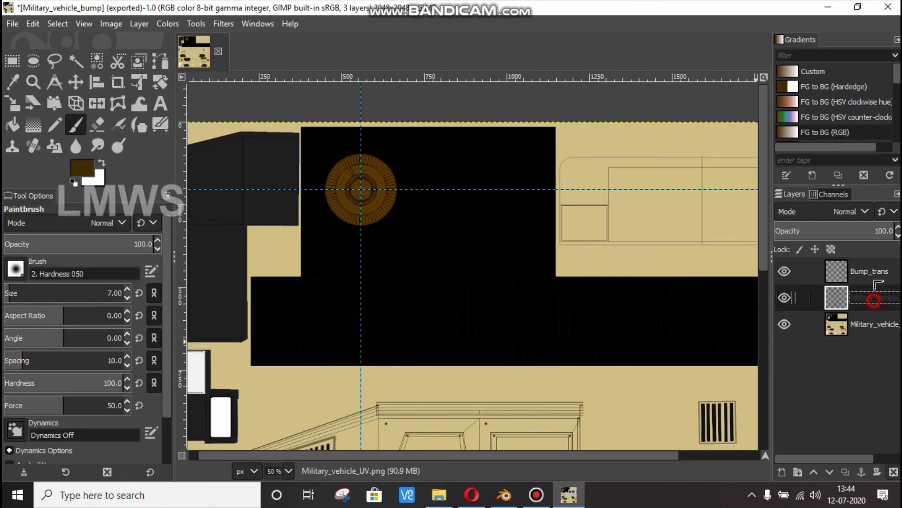
left_click_drag(874, 301, 876, 267)
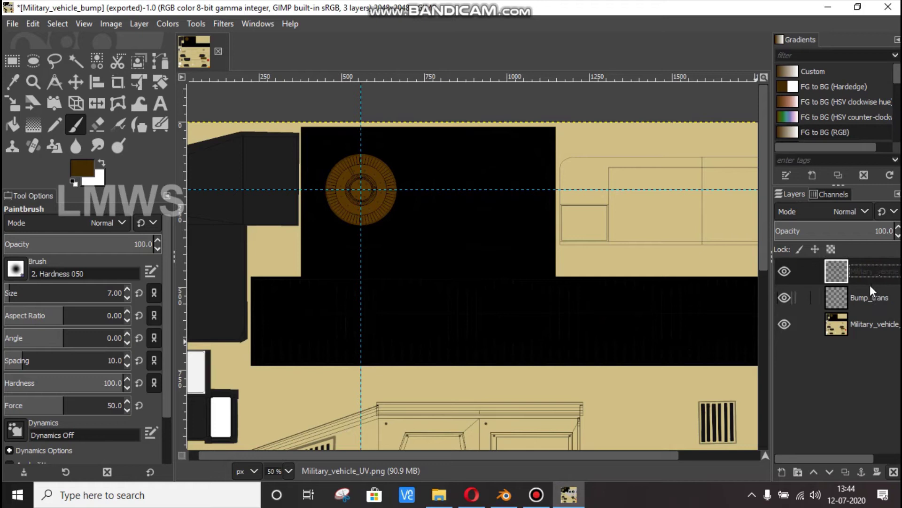
scroll(504, 337, "up", 3, "ctrl")
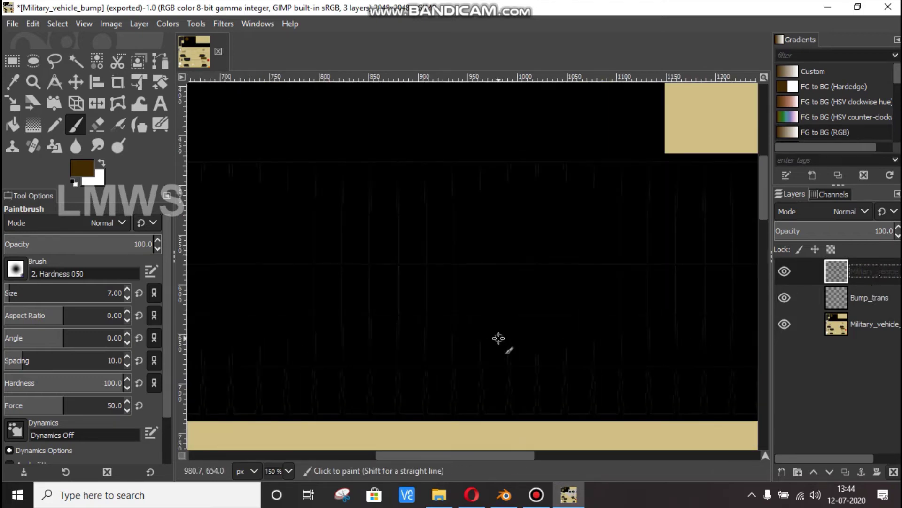
scroll(499, 338, "down", 3, "ctrl")
left_click(783, 324)
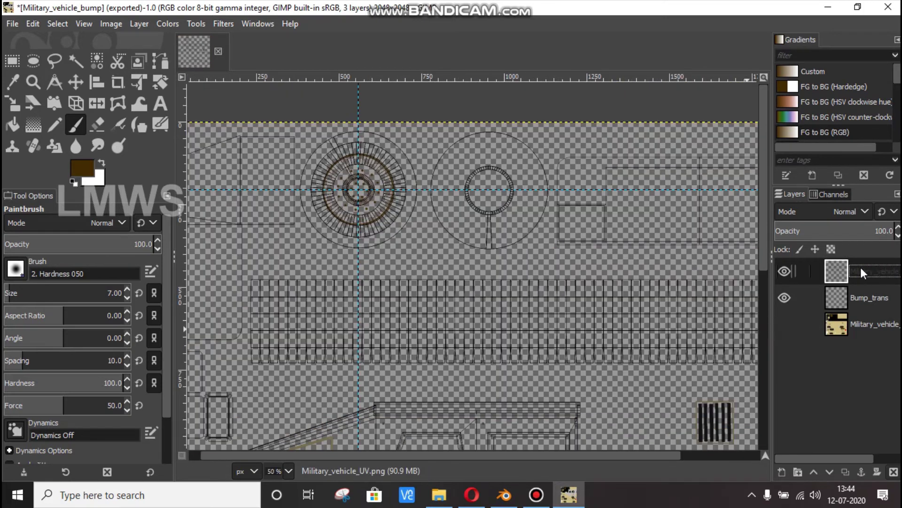
left_click_drag(861, 267, 857, 310)
scroll(376, 355, "up", 2, "ctrl")
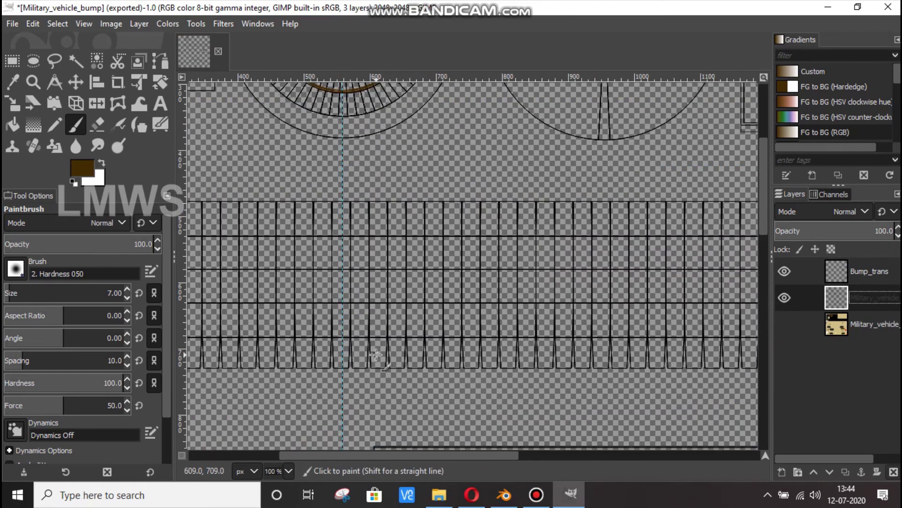
scroll(448, 351, "down", 2, "ctrl")
scroll(420, 365, "up", 2, "ctrl")
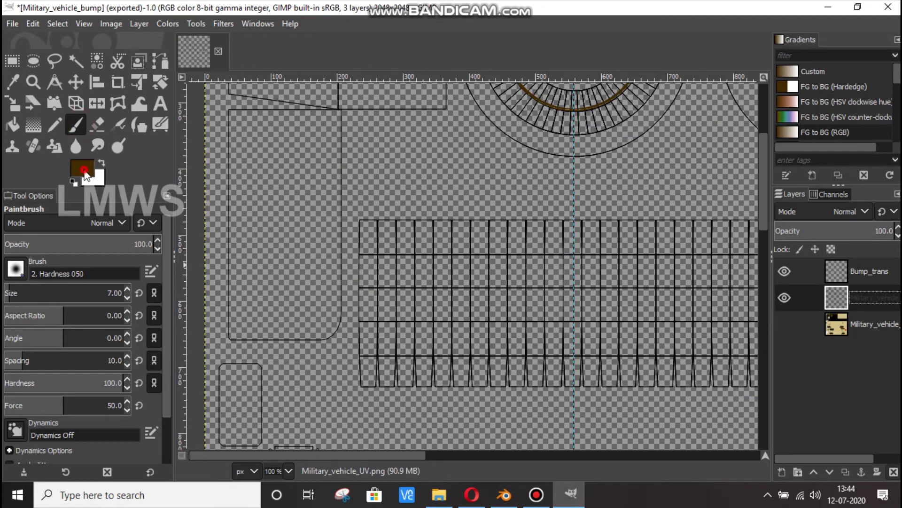
Step: Set the foreground paint colour to mid grey
left_click(83, 167)
mouse_move(35, 178)
left_mouse_down()
mouse_move(8, 159)
mouse_move(7, 168)
left_mouse_up()
left_click(181, 277)
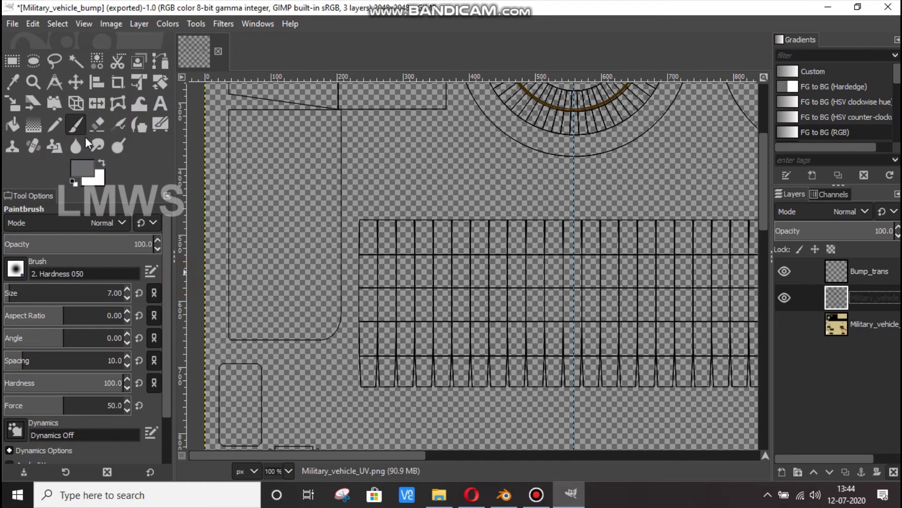
scroll(371, 387, "up", 1, "ctrl")
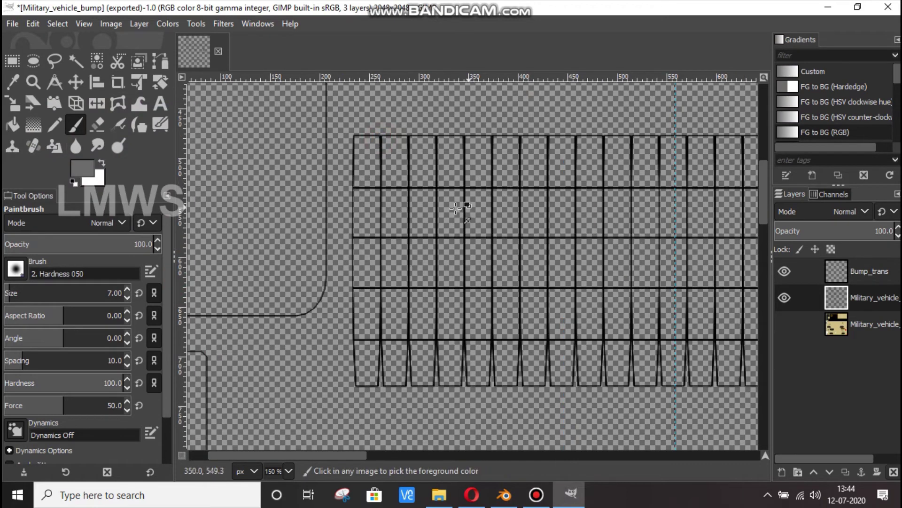
Step: On the Bump_trans layer, paint a grey zigzag from top to bottom of the tire grid
left_click(874, 303)
left_click(877, 271)
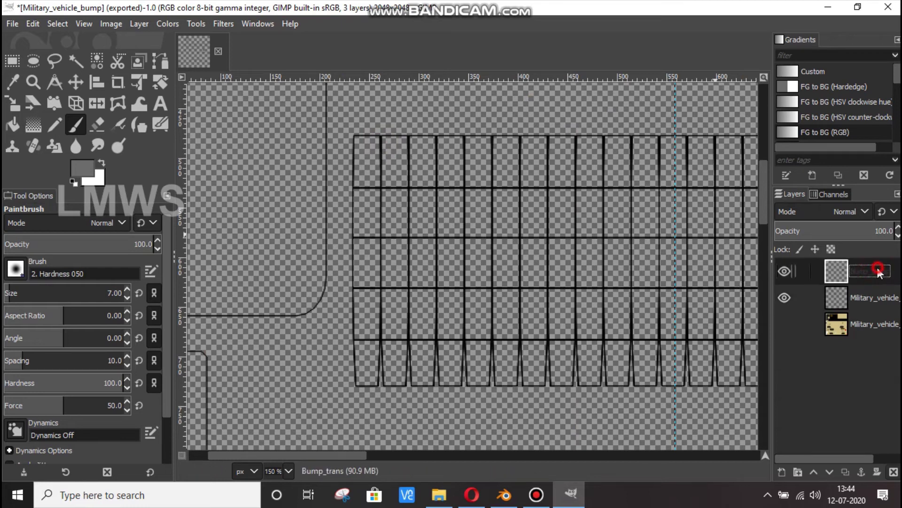
left_click(380, 136)
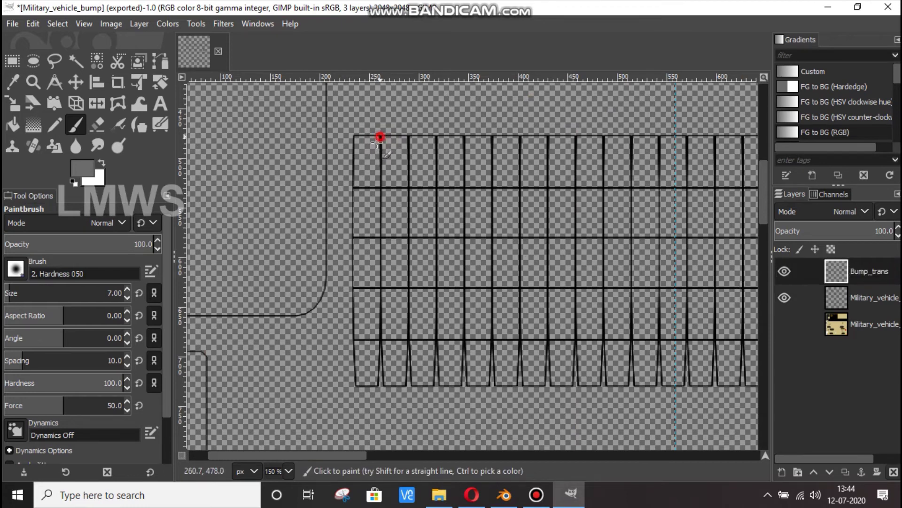
left_click(355, 188, "shift")
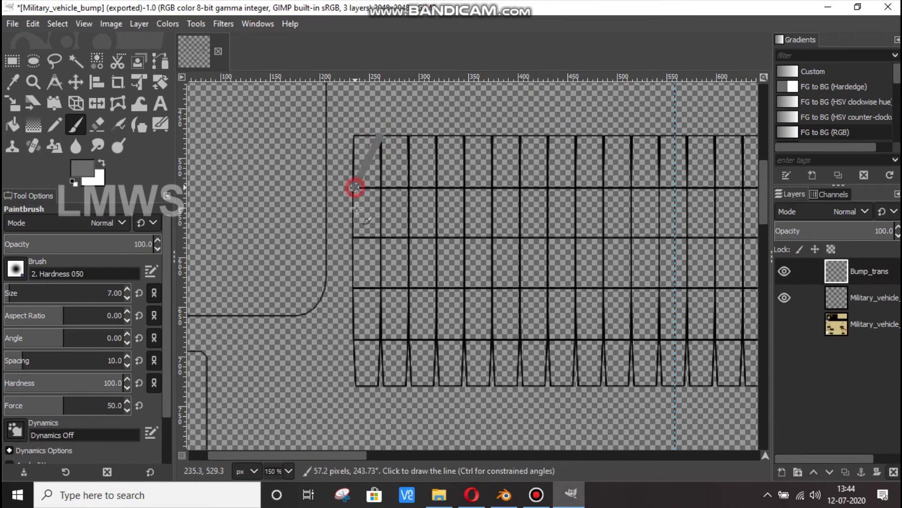
left_click(378, 240, "shift")
left_click(355, 289, "shift")
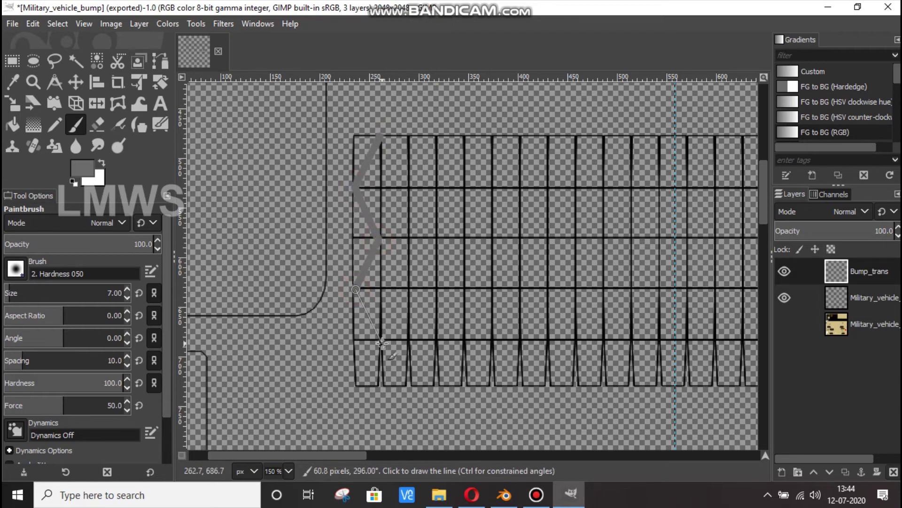
left_click(381, 341, "shift")
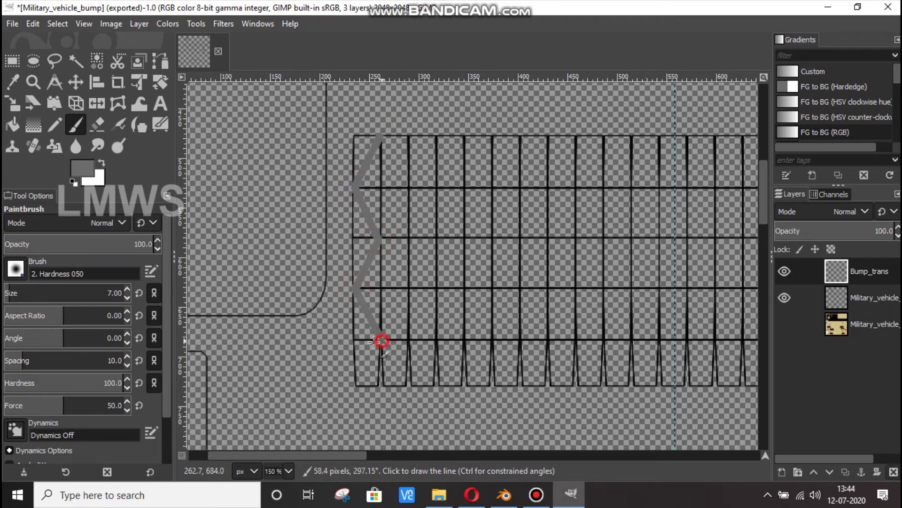
left_click(357, 386, "shift")
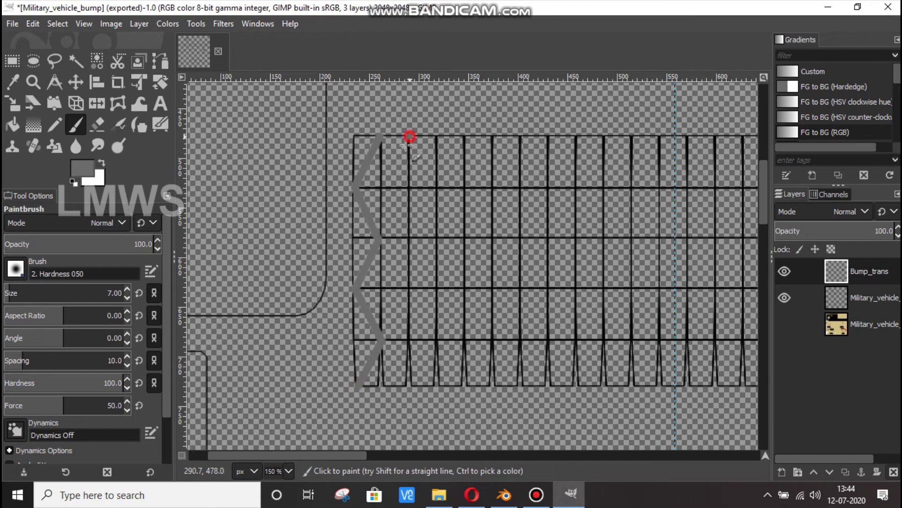
Step: Paint a second parallel grey zigzag down the tread grid
left_click(384, 189, "shift")
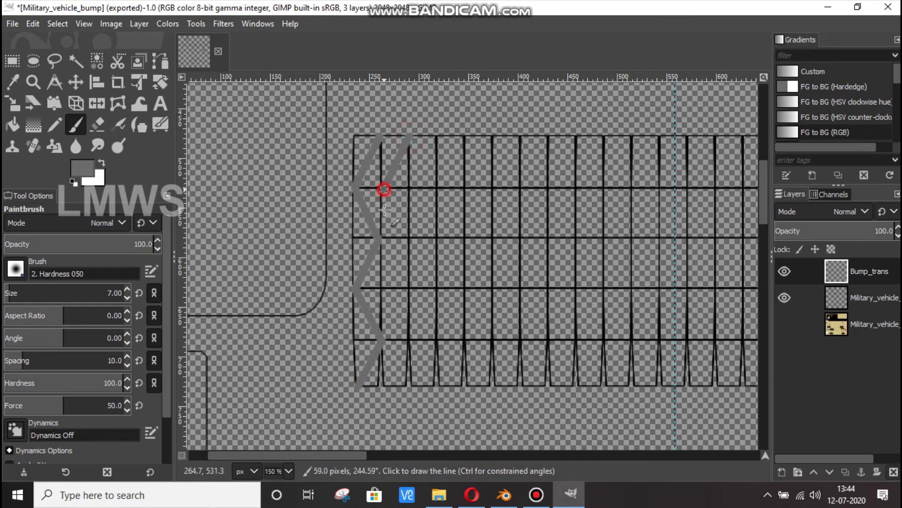
left_click(407, 238, "shift")
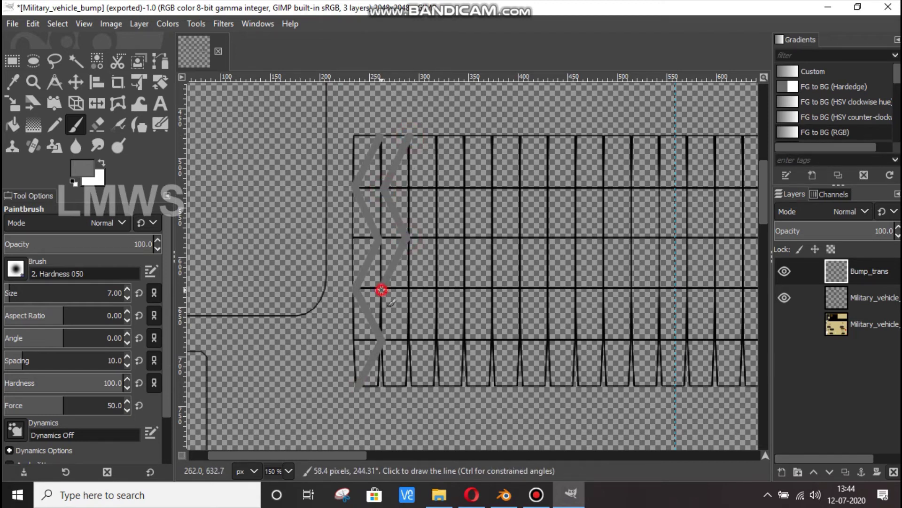
left_click(408, 342, "shift")
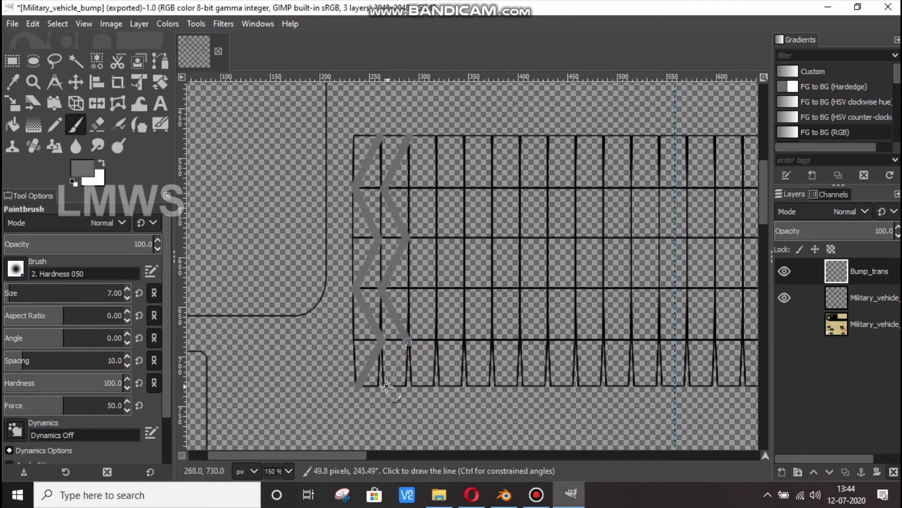
left_click(383, 387, "shift")
Step: Toggle the bump and UV grid layers' visibility to check the tread strokes
left_click(782, 271)
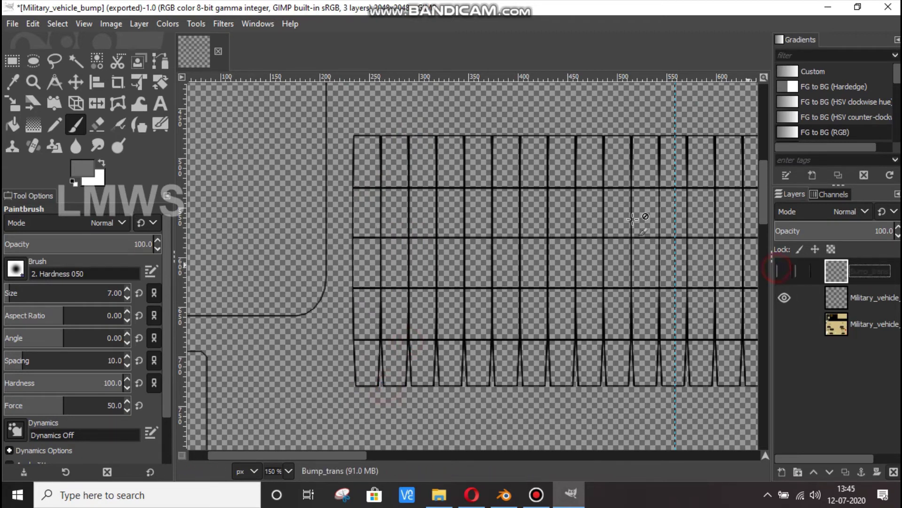
left_click(784, 297)
left_click(784, 271)
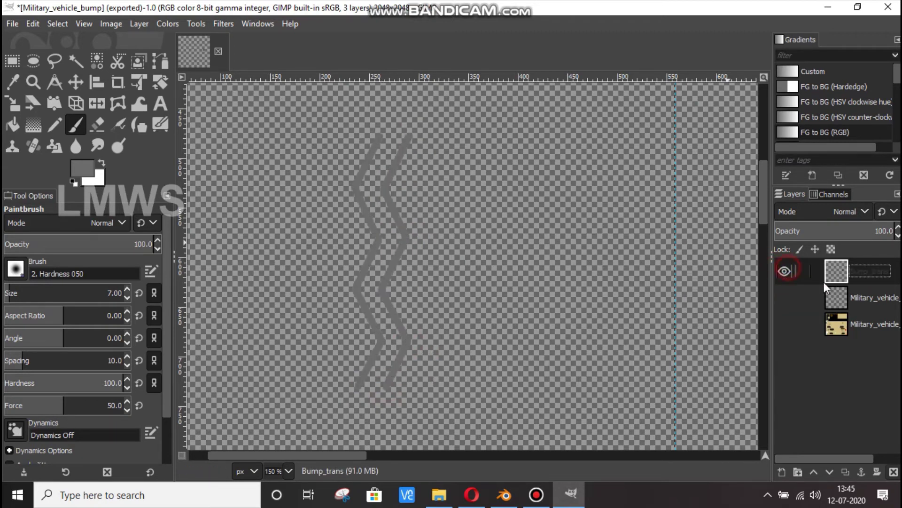
Step: Zoom out and export the texture to Military_vehicle_bump.png
scroll(301, 164, "down", 3, "ctrl")
scroll(302, 164, "down", 2, "ctrl")
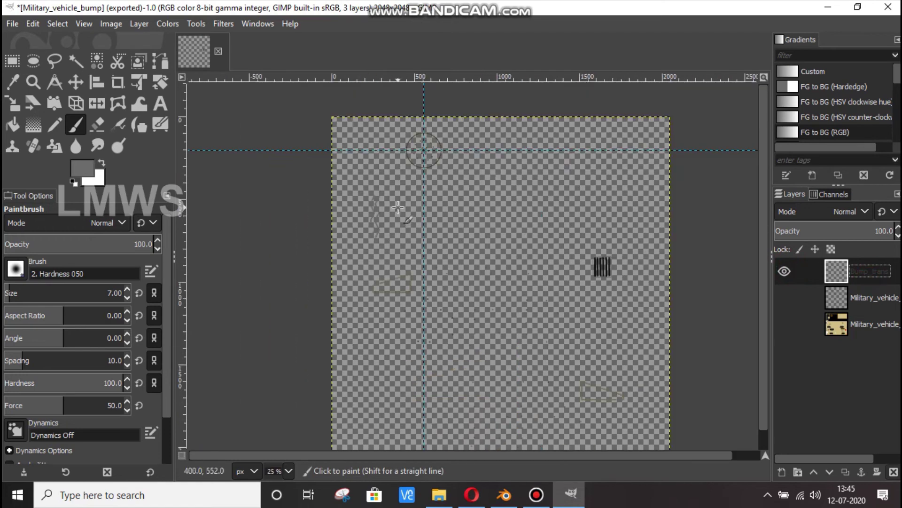
scroll(301, 164, "up", 2, "ctrl")
left_click(12, 24)
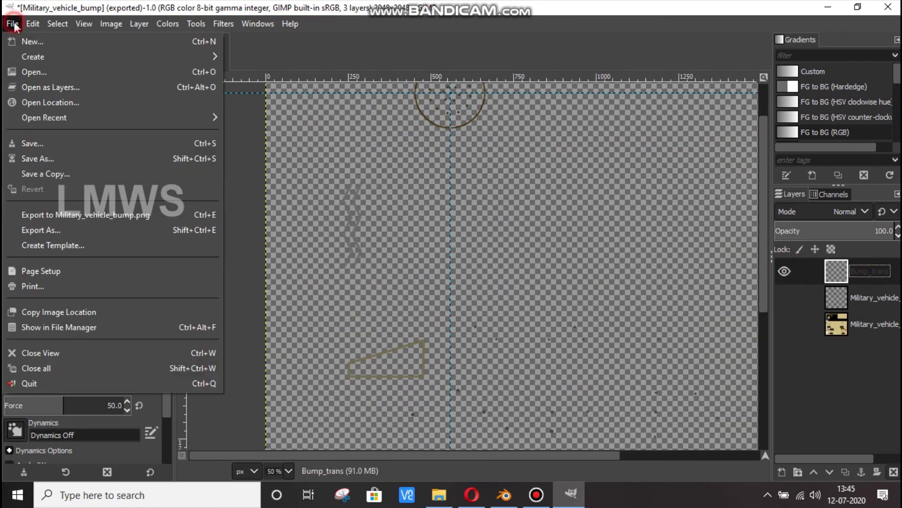
left_click(106, 214)
Step: In Blender, orbit and zoom in close to the vehicle's wheel
left_click(515, 494)
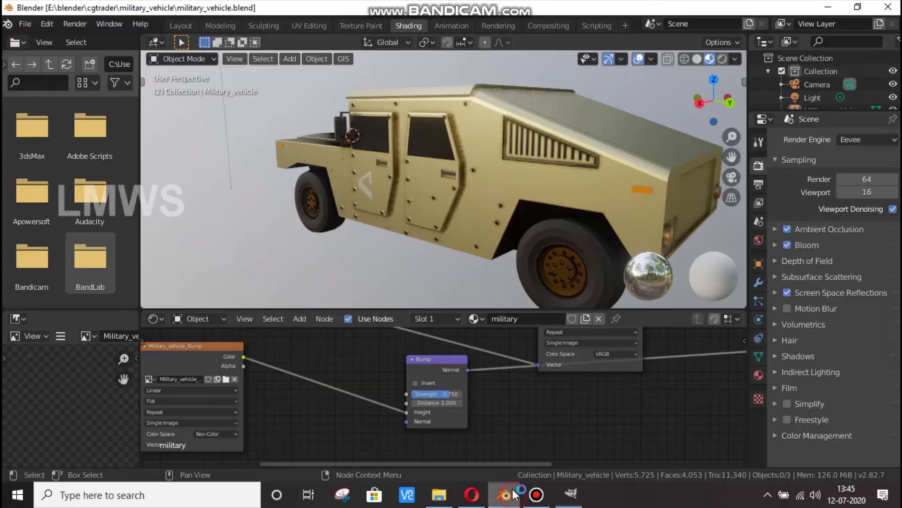
middle_click_drag(441, 239, 544, 246)
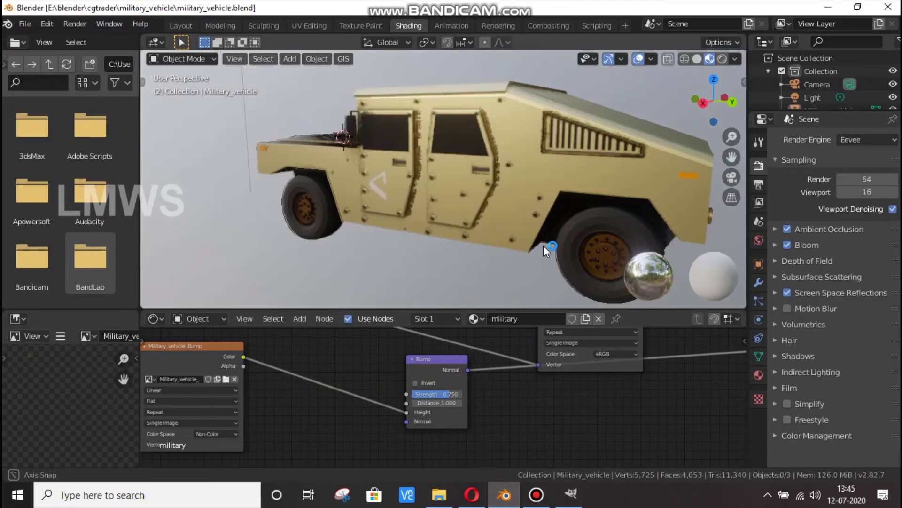
scroll(353, 261, "up", 5)
mouse_move(388, 233)
middle_mouse_down()
mouse_move(410, 215)
mouse_move(427, 106)
middle_mouse_up()
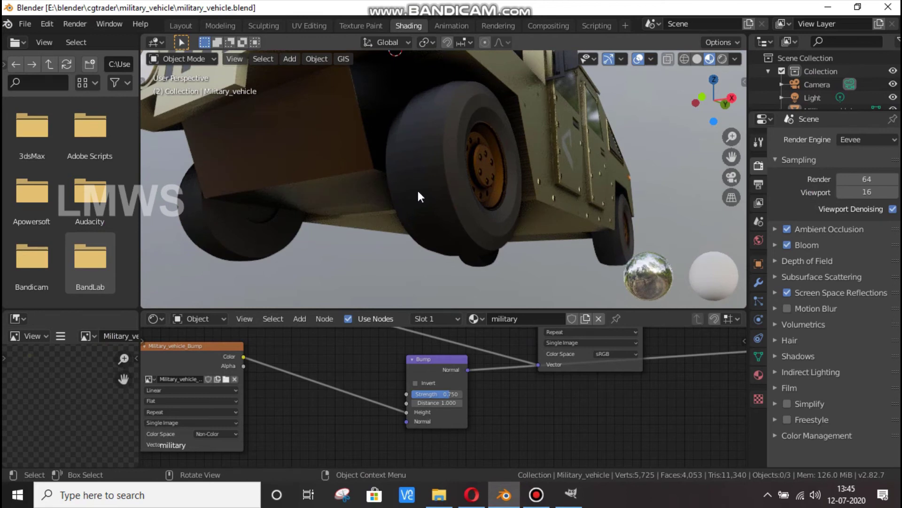
Step: Compare the tire against the Humvee reference photo, then return to GIMP
left_click(472, 494)
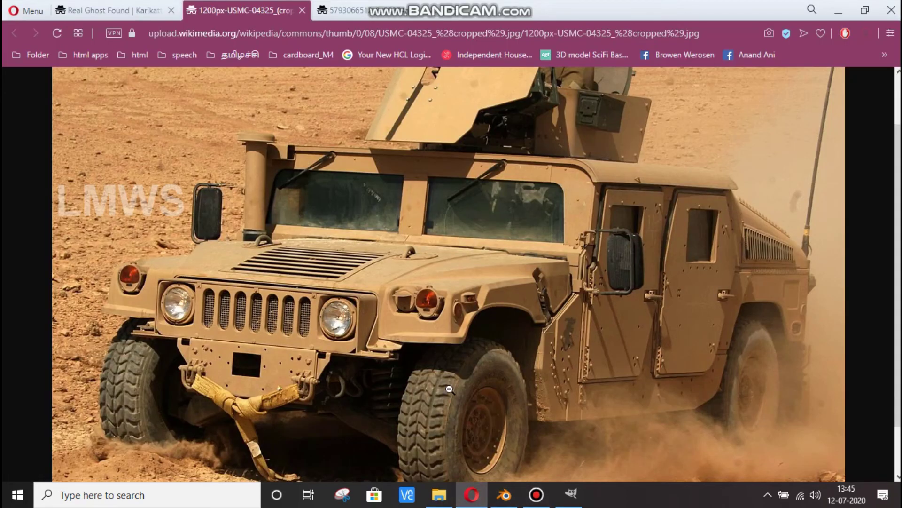
left_click(504, 494)
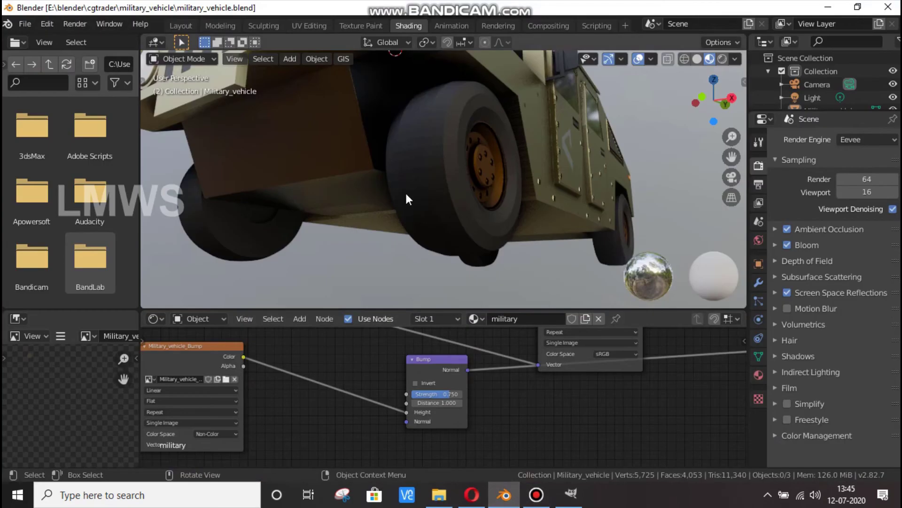
left_click(571, 494)
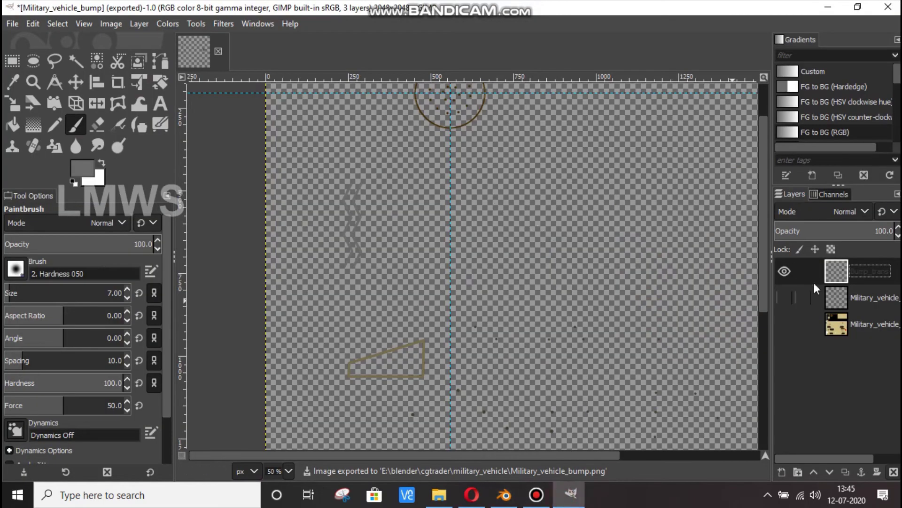
Step: Show the UV wireframe layer, zoom into the tread, and undo a wobbly freehand stroke
left_click(784, 293)
key("plus")
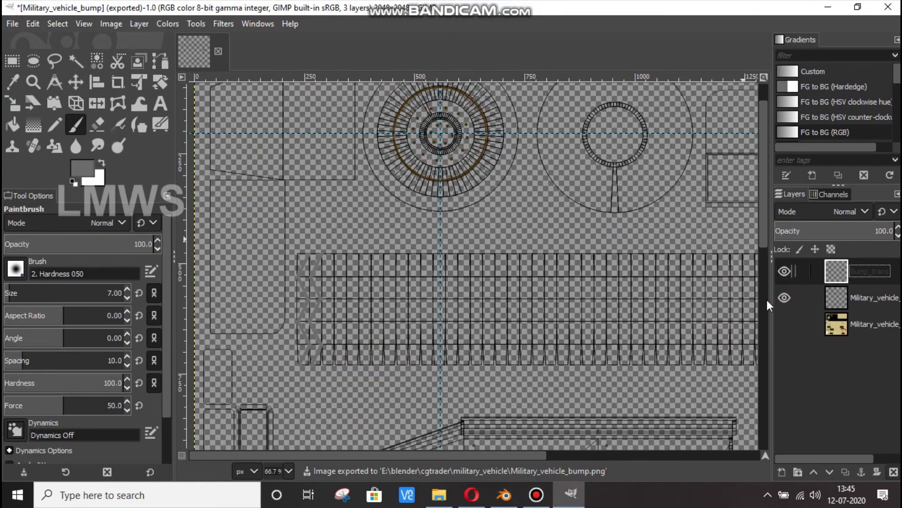
scroll(407, 297, "down", 2, "ctrl")
scroll(245, 278, "up", 1, "ctrl")
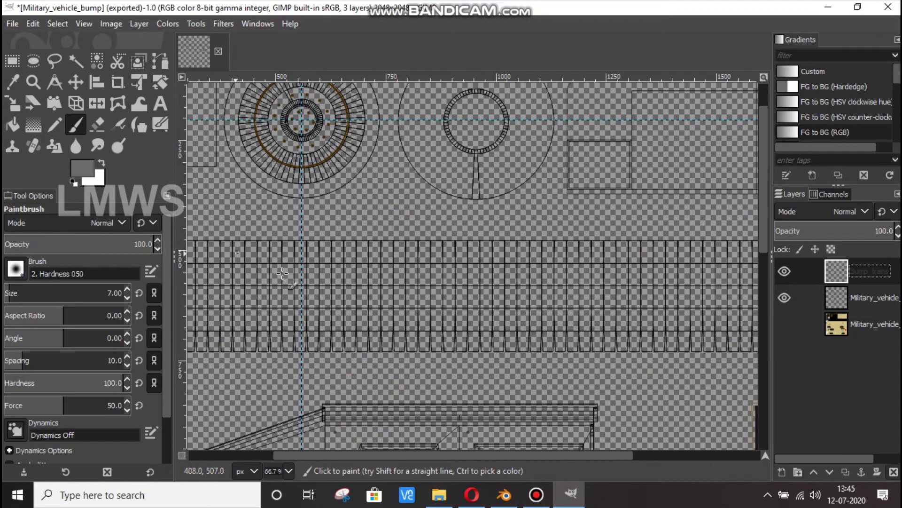
scroll(282, 329, "up", 1, "ctrl")
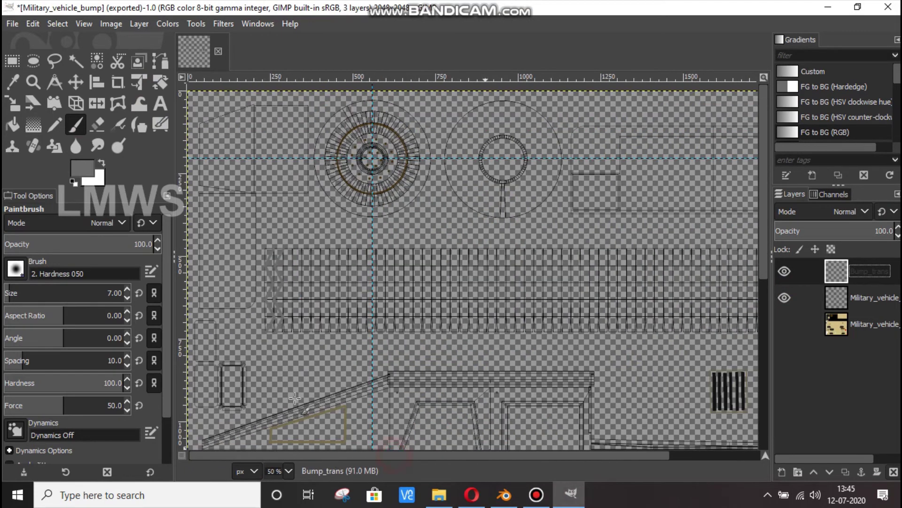
scroll(305, 291, "up", 1, "ctrl")
scroll(334, 259, "up", 1, "ctrl")
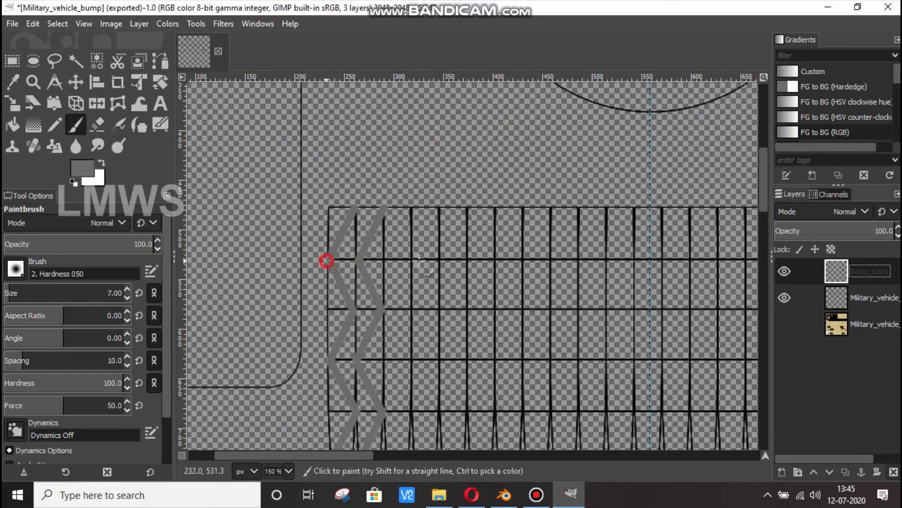
left_click_drag(419, 261, 684, 254)
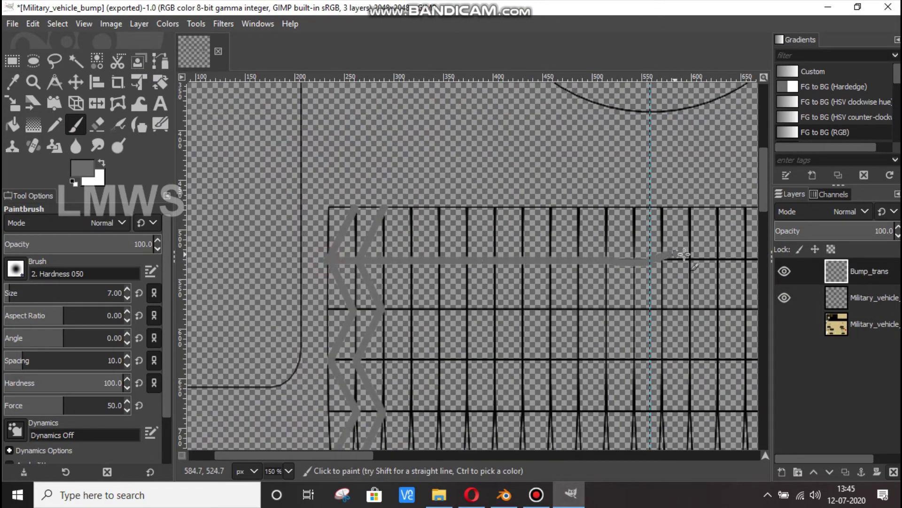
key("ctrl+z")
Step: Draw a straight grey horizontal line across the whole tread strip
left_click(327, 259)
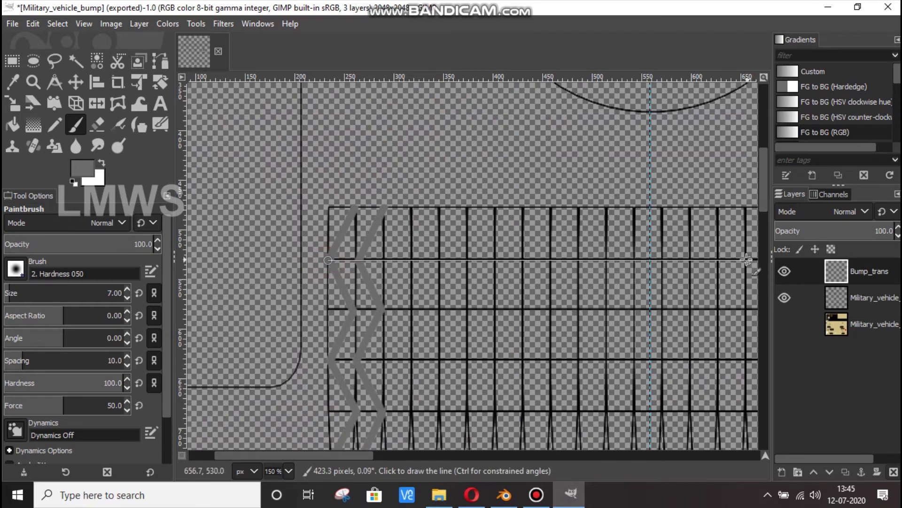
left_click(747, 258, "shift")
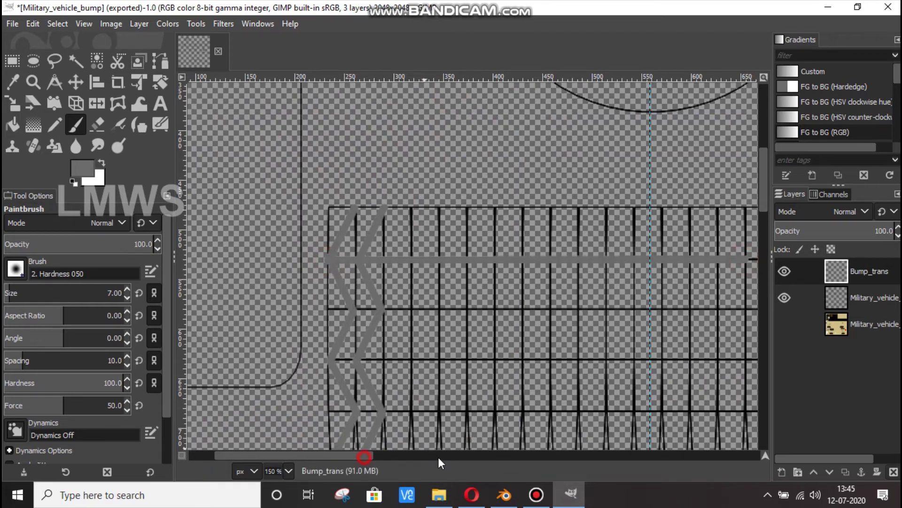
left_click_drag(438, 457, 517, 458)
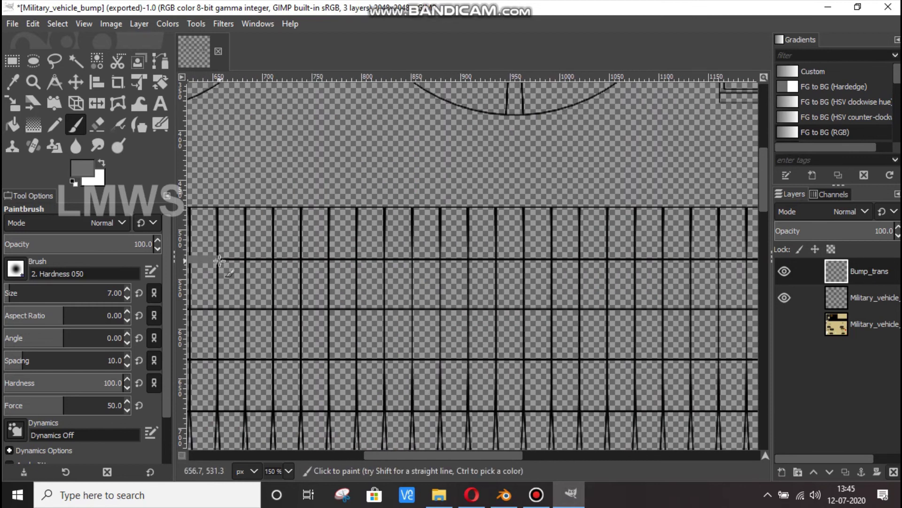
left_click(752, 258, "shift")
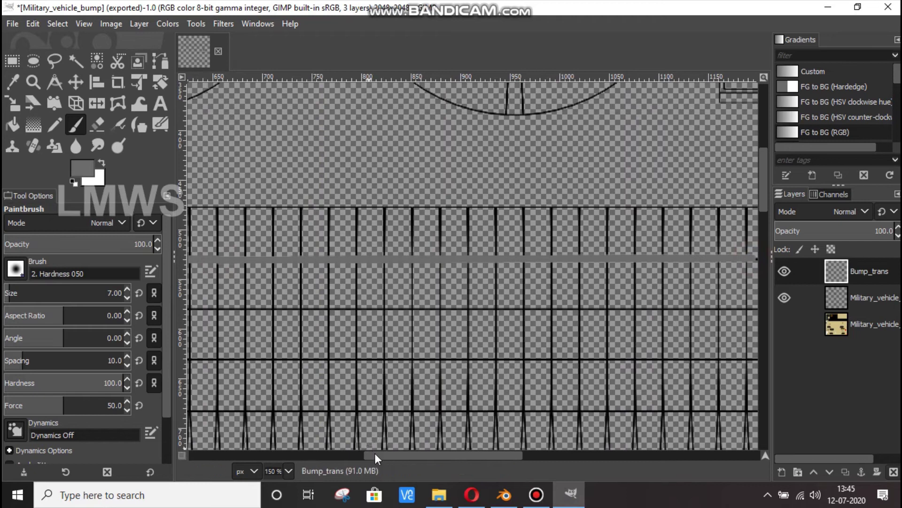
left_click_drag(374, 452, 531, 472)
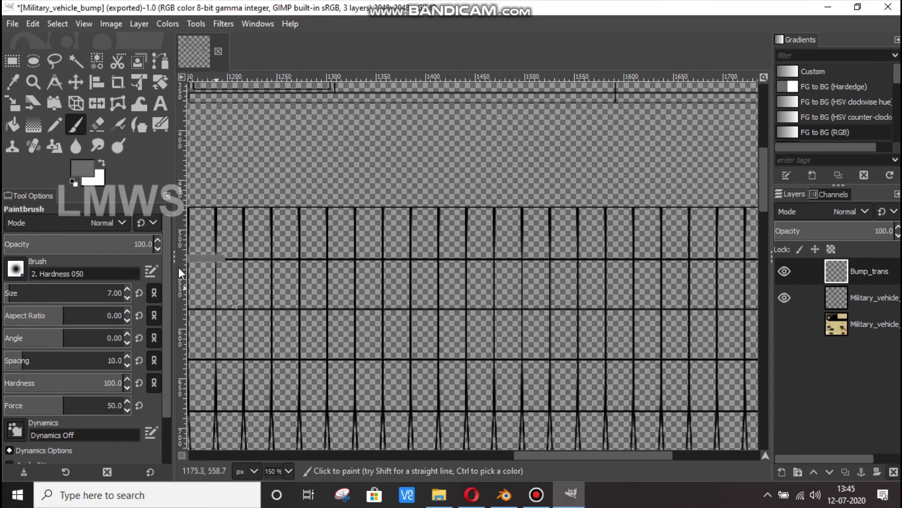
left_click(756, 258, "shift")
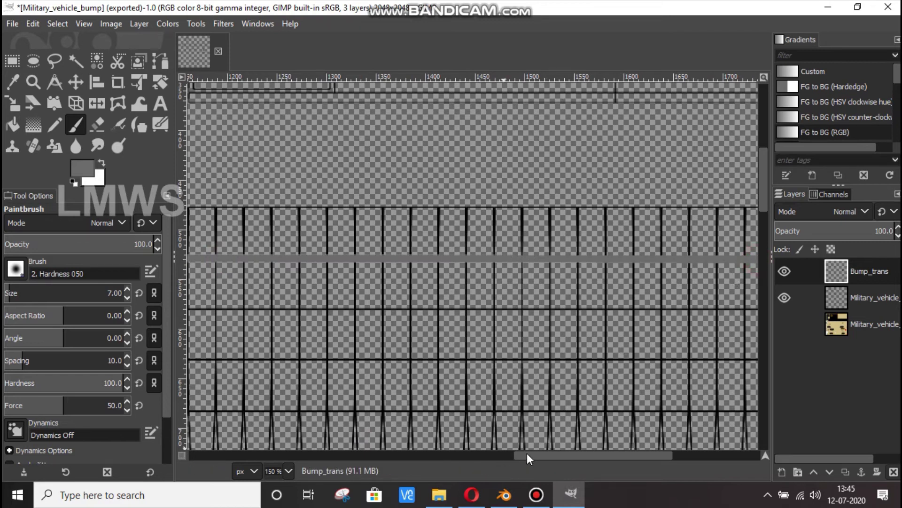
left_click_drag(526, 453, 682, 462)
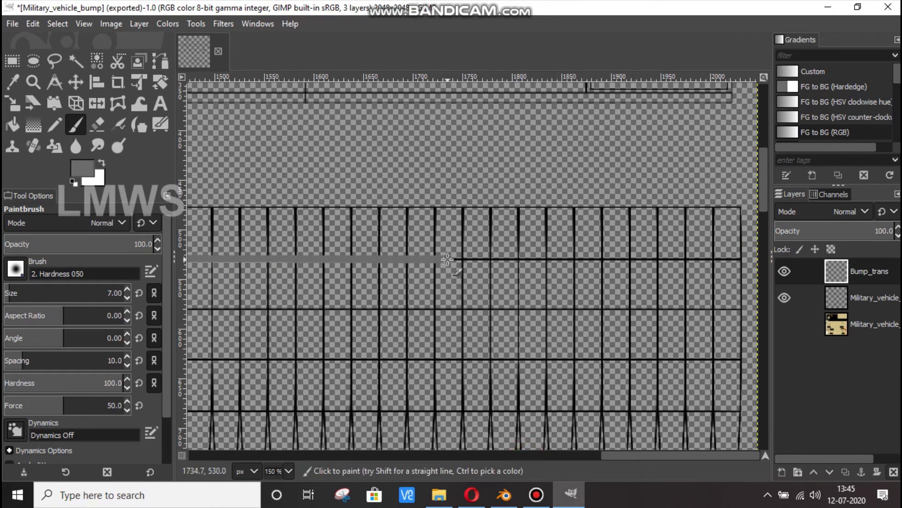
left_click(741, 260, "shift")
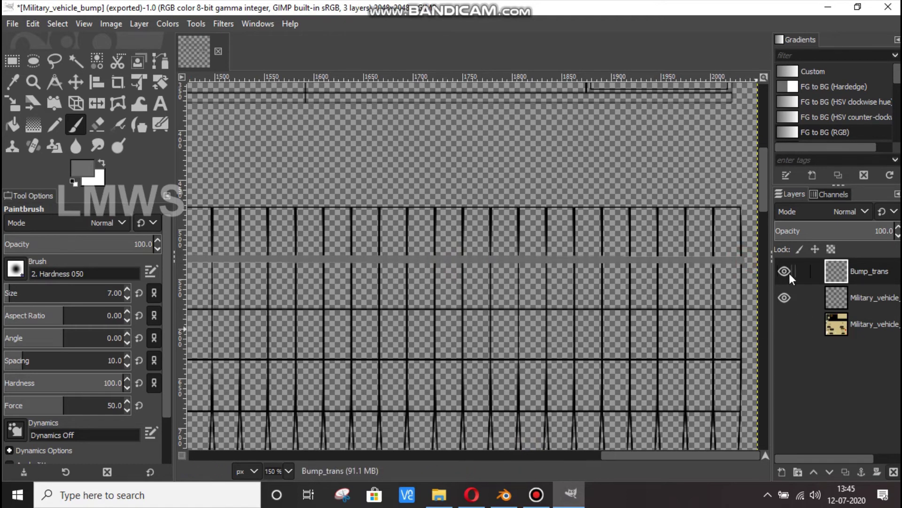
Step: Hide the UV layer and re-export the image to Military_vehicle_bump.png
left_click(784, 298)
scroll(671, 295, "down", 3, "ctrl")
scroll(671, 294, "down", 2, "ctrl")
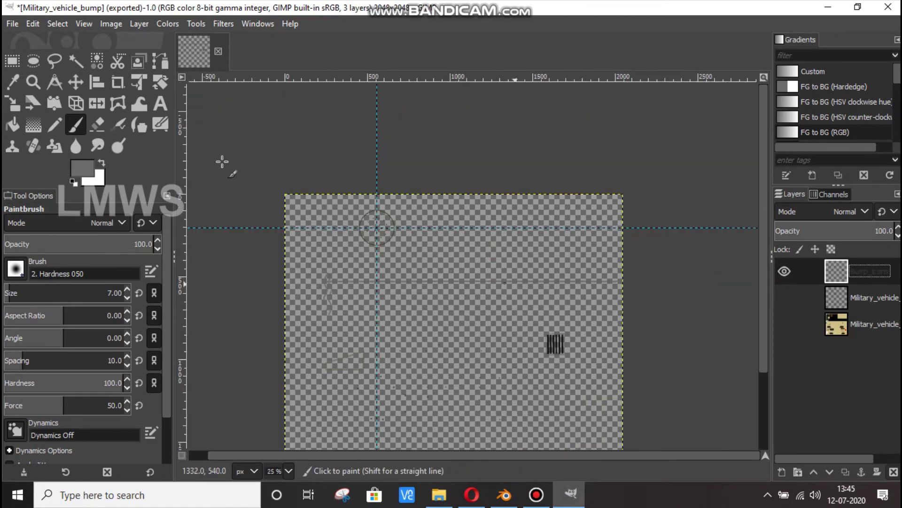
left_click(12, 23)
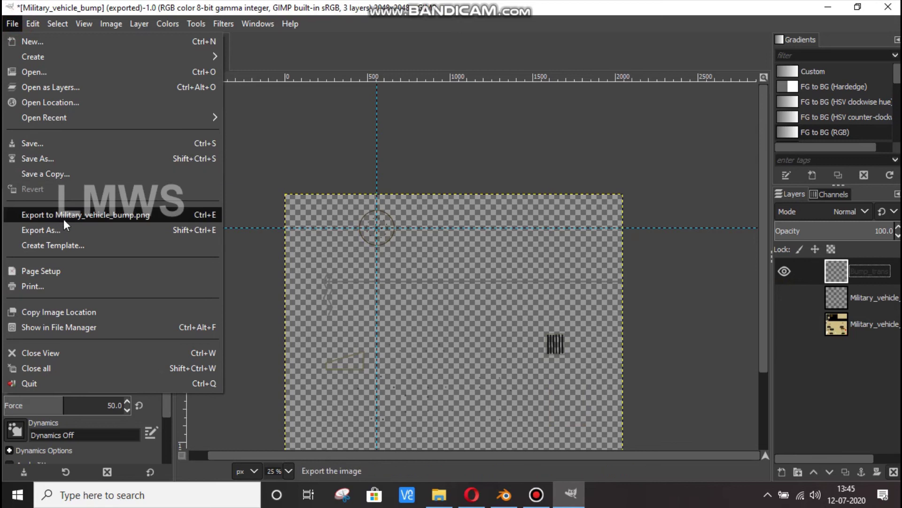
left_click(65, 215)
mouse_move(504, 495)
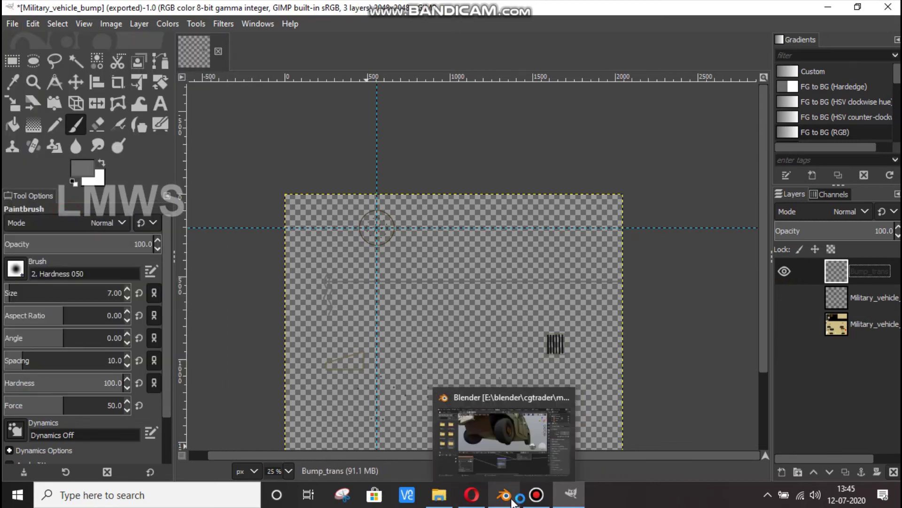
Step: Switch to Blender and pan to the bump image and Bump nodes
left_click(583, 498)
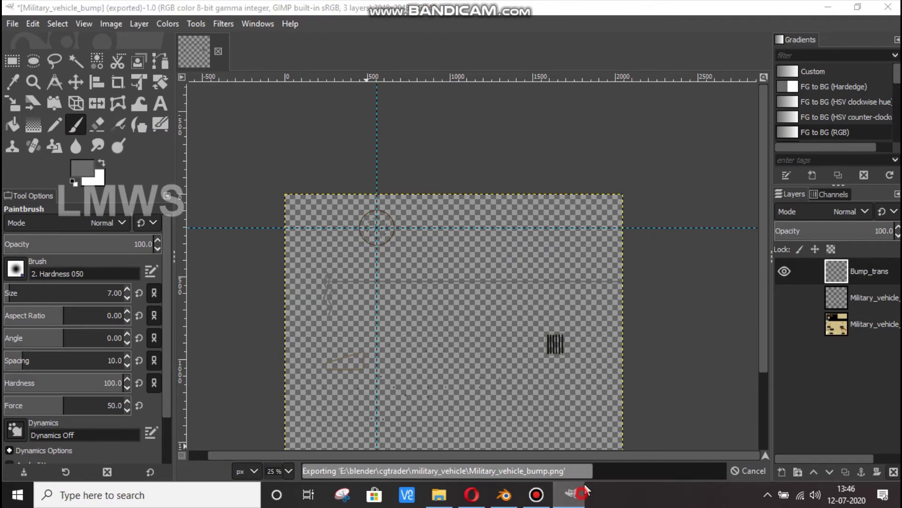
left_click(584, 497)
middle_click_drag(221, 391, 347, 395)
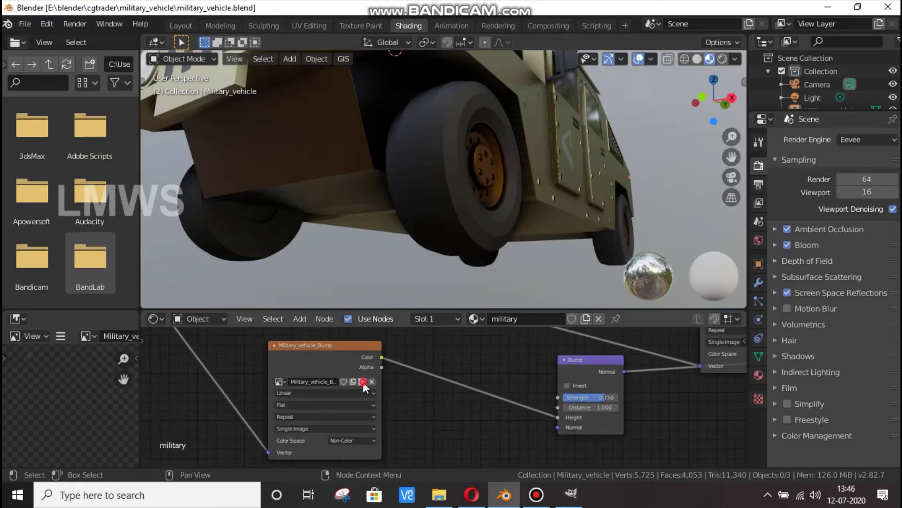
Step: Reload the updated bump PNG in the image node, inspect the tire tread, then return to GIMP
left_click(362, 381)
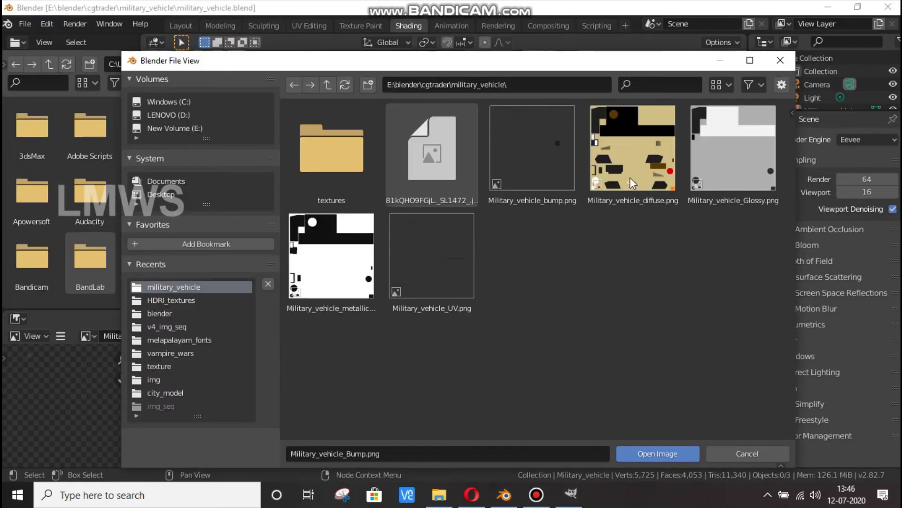
double_click(546, 156)
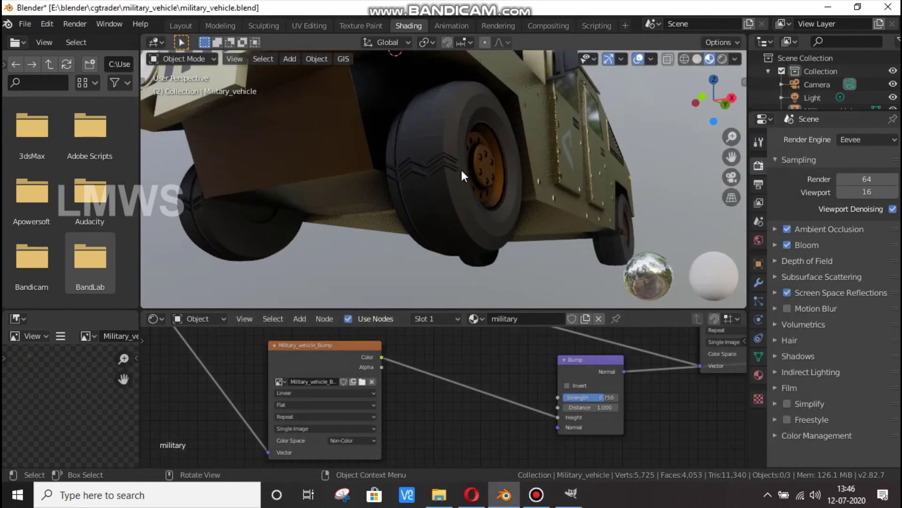
middle_click_drag(449, 184, 577, 203)
scroll(554, 196, "up", 3)
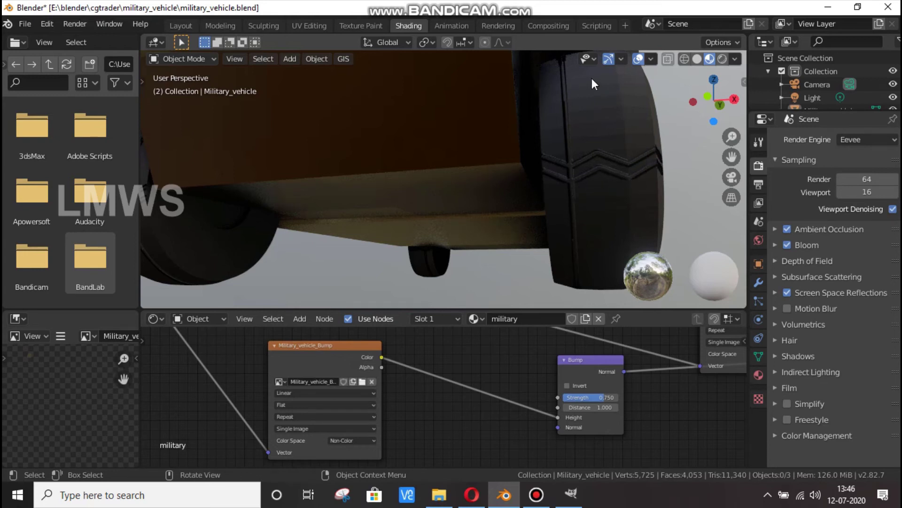
left_click(536, 495)
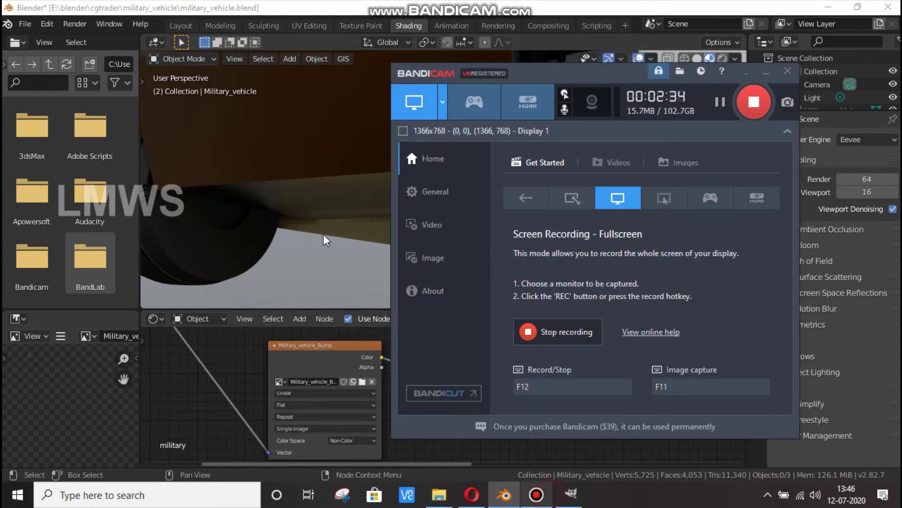
left_click(570, 493)
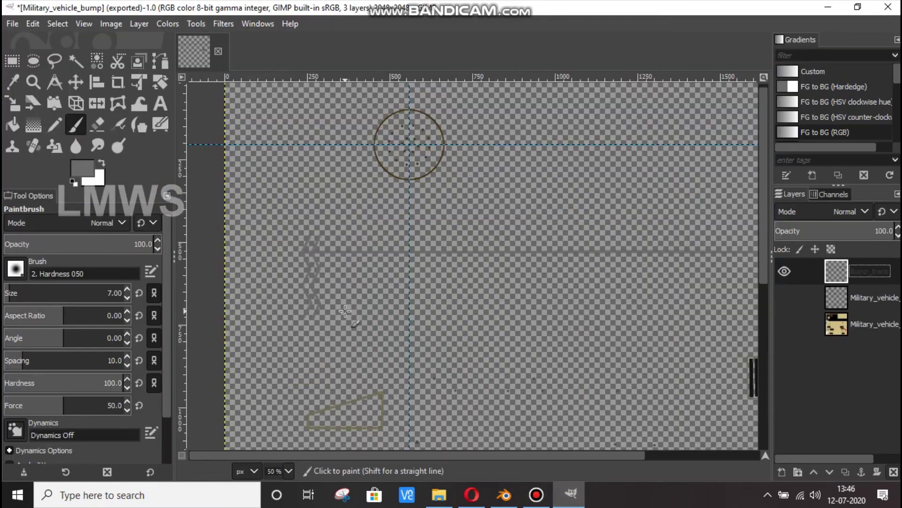
Step: Show the wireframe guide and draw two straight grey lines across the tread strip
scroll(345, 312, "up", 1, "ctrl")
left_click(784, 295)
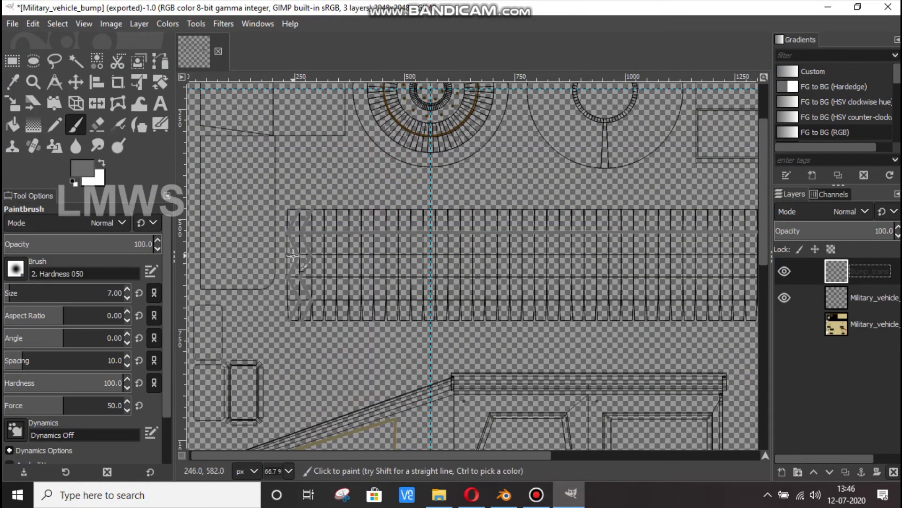
left_click_drag(288, 253, 467, 258)
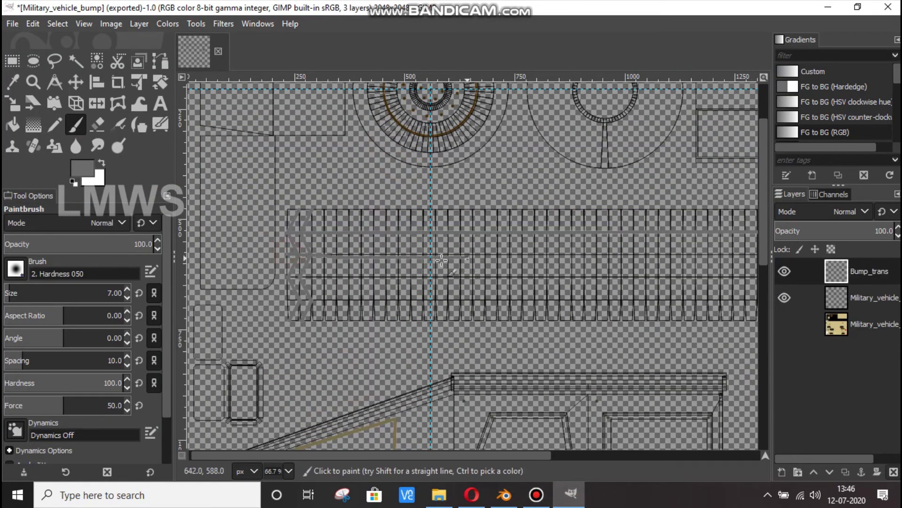
key("ctrl+z")
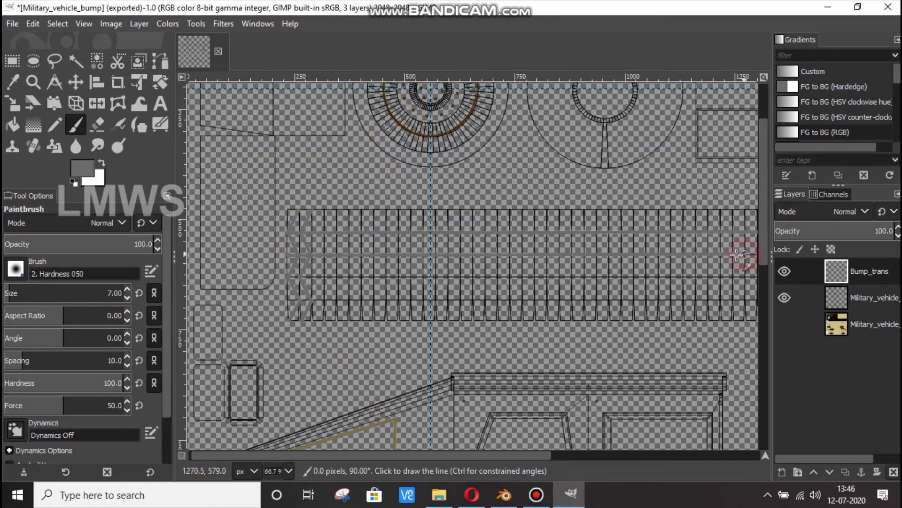
left_click(286, 277)
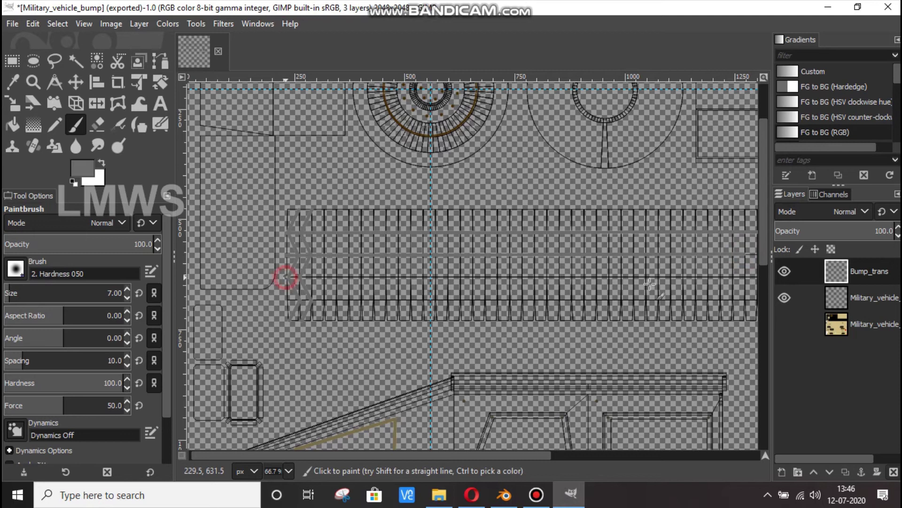
left_click(752, 276, "shift")
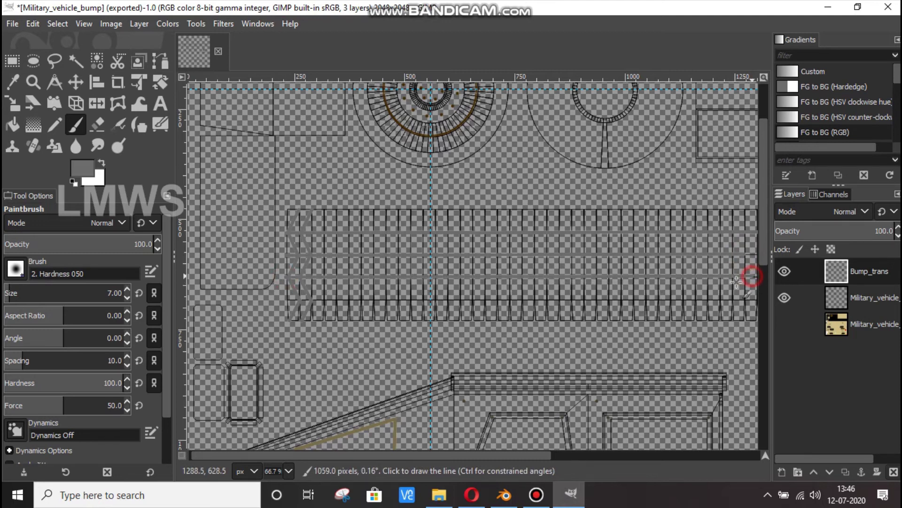
left_click(288, 300)
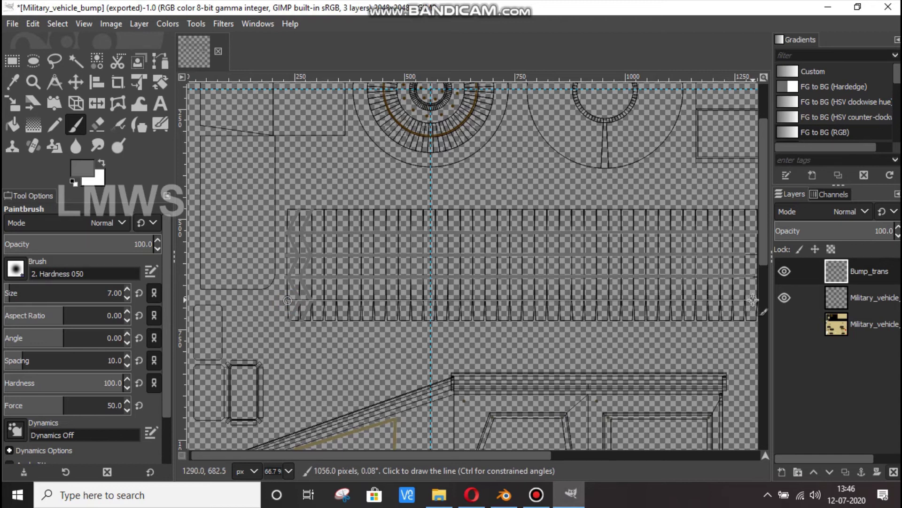
left_click(753, 300, "shift")
Step: Add two more straight groove lines lower on the tread, then hide the wireframe layer
left_click_drag(430, 455, 437, 455)
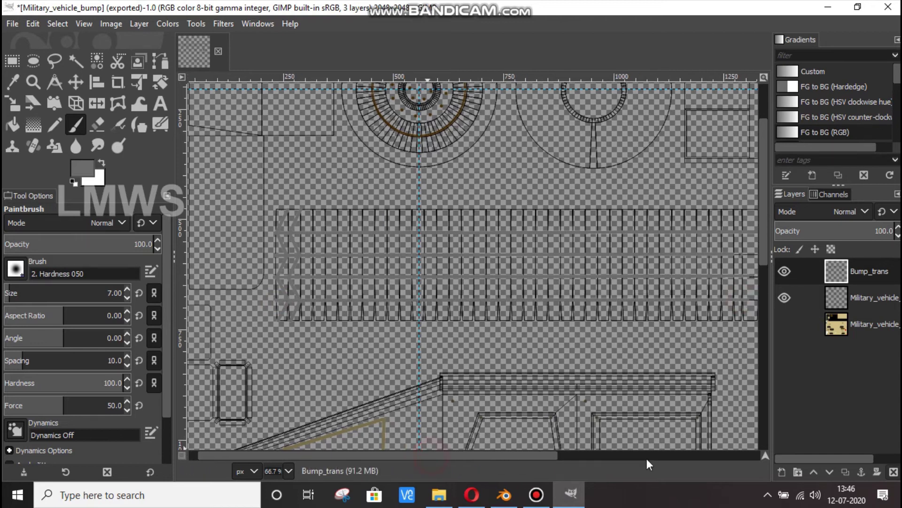
scroll(647, 459, "right", 5)
scroll(470, 267, "up", 2, "ctrl")
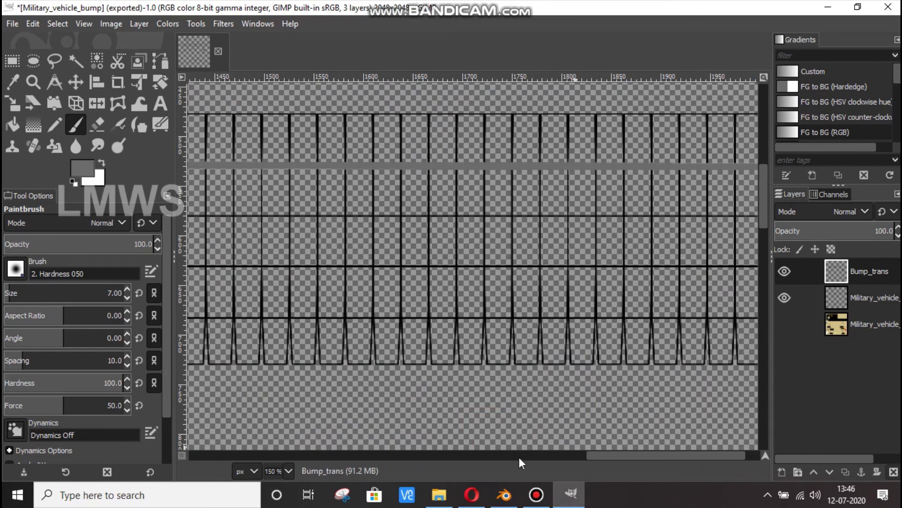
scroll(286, 310, "down", 1, "ctrl")
scroll(286, 310, "down", 1, "ctrl")
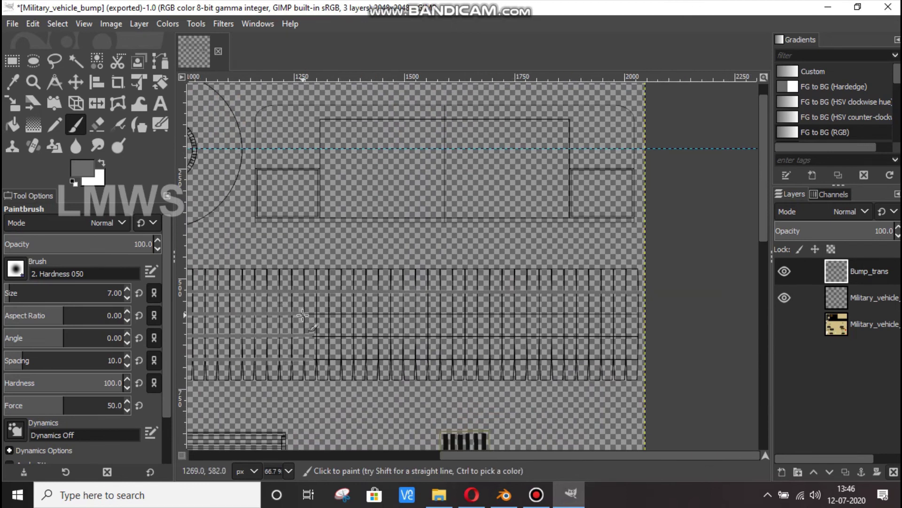
left_click(639, 308, "shift")
key("ctrl+z")
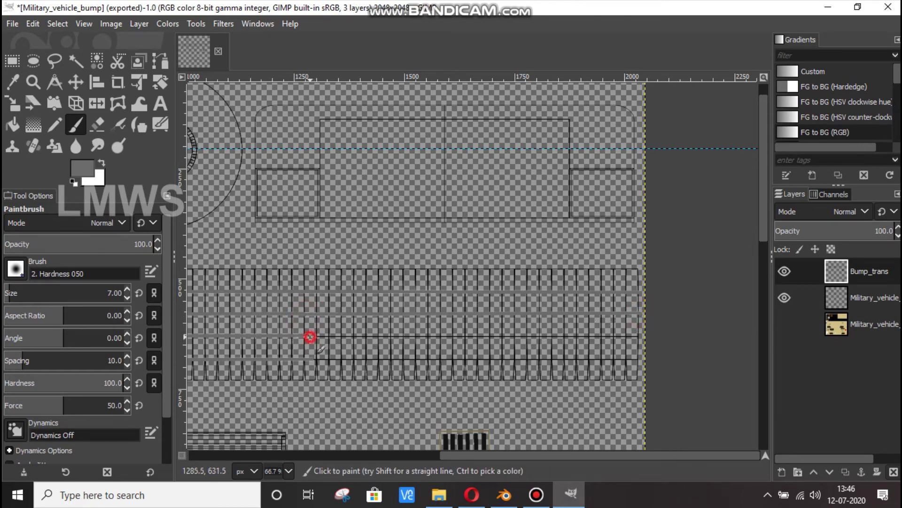
left_click(639, 337, "shift")
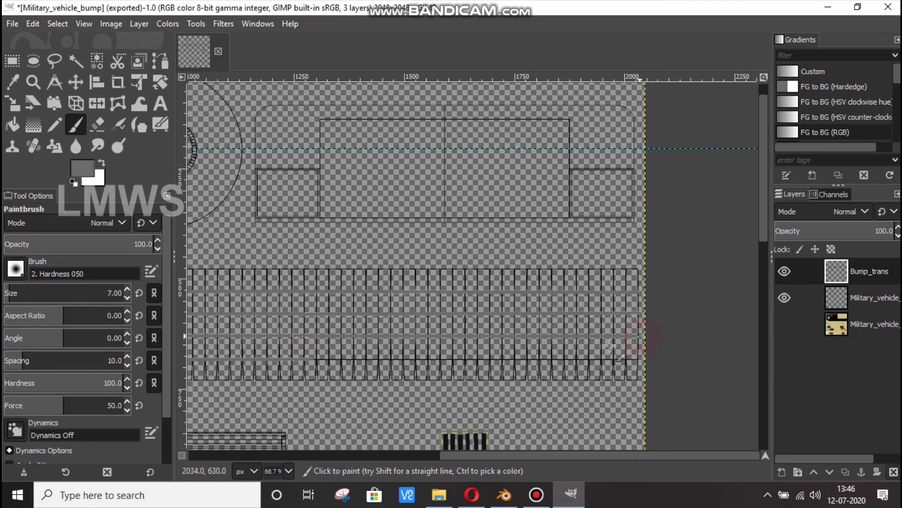
left_click(640, 360, "shift")
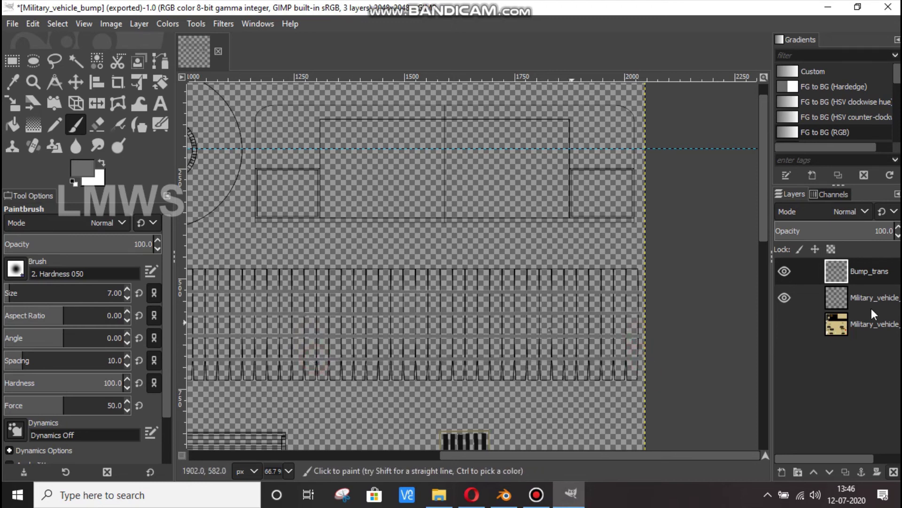
left_click(785, 271)
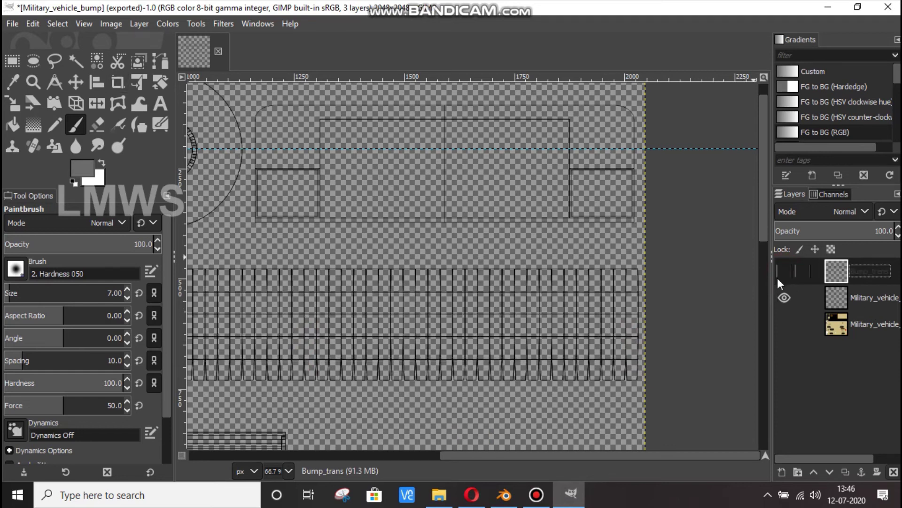
left_click(784, 297)
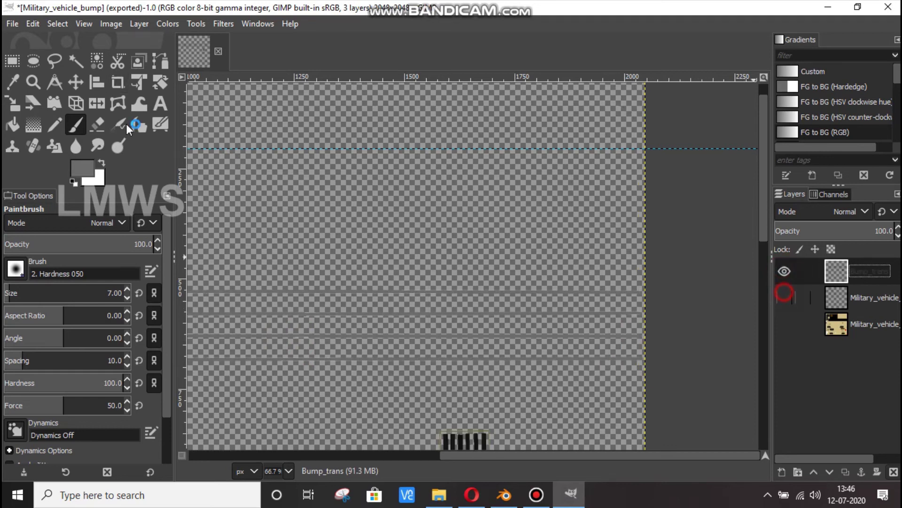
Step: Export the bump texture over the existing Military_vehicle_bump.png
left_click(12, 23)
left_click(66, 214)
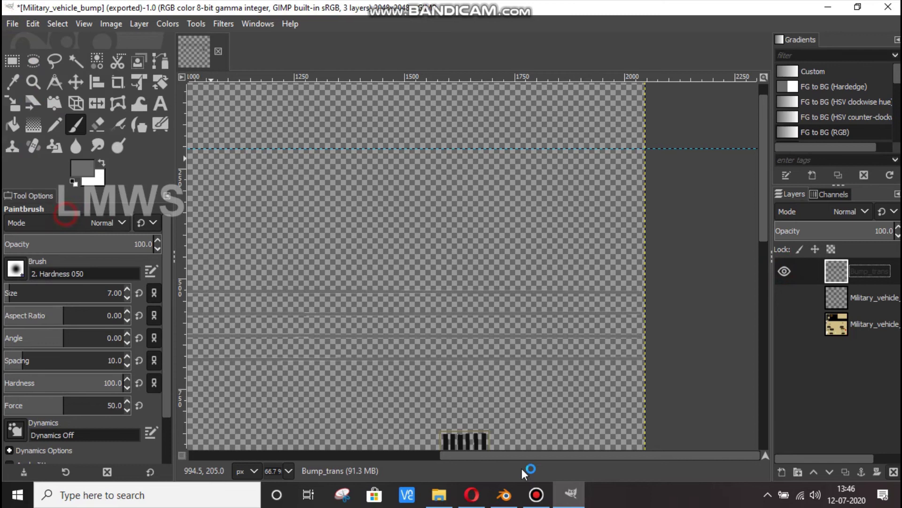
left_click(505, 495)
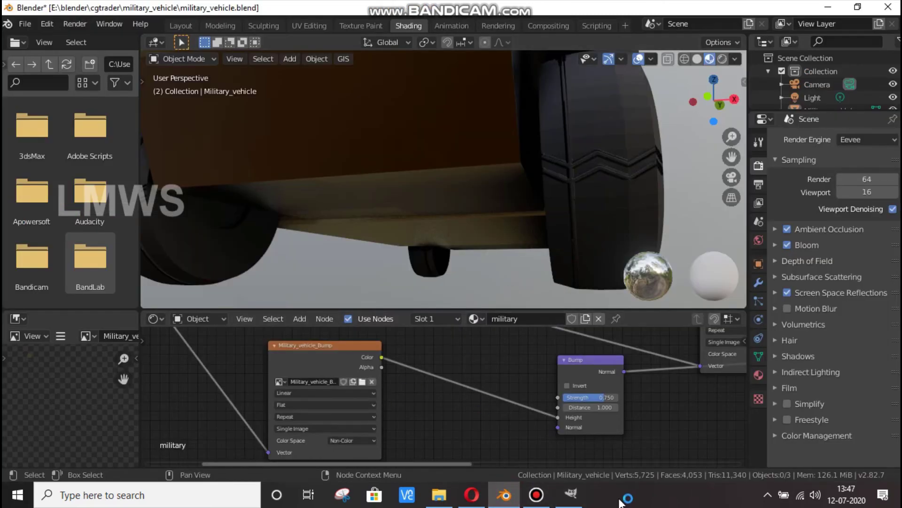
left_click(564, 497)
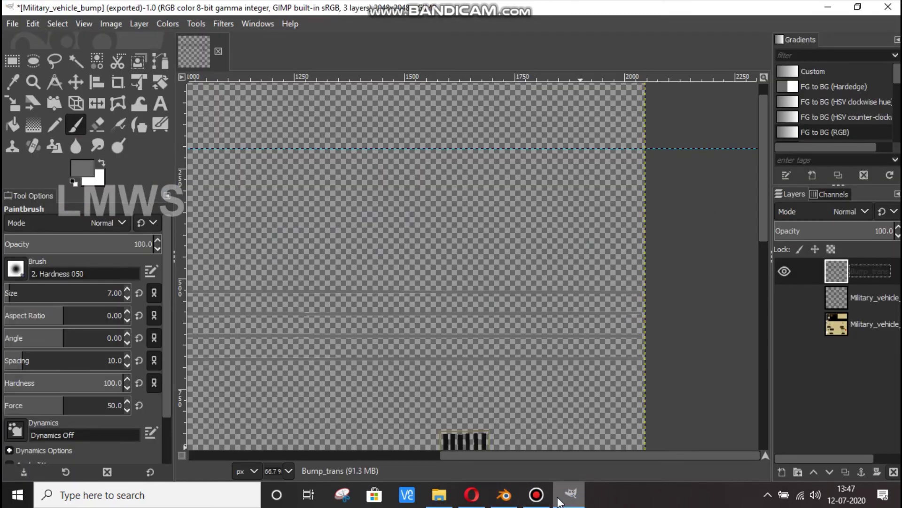
left_click(504, 495)
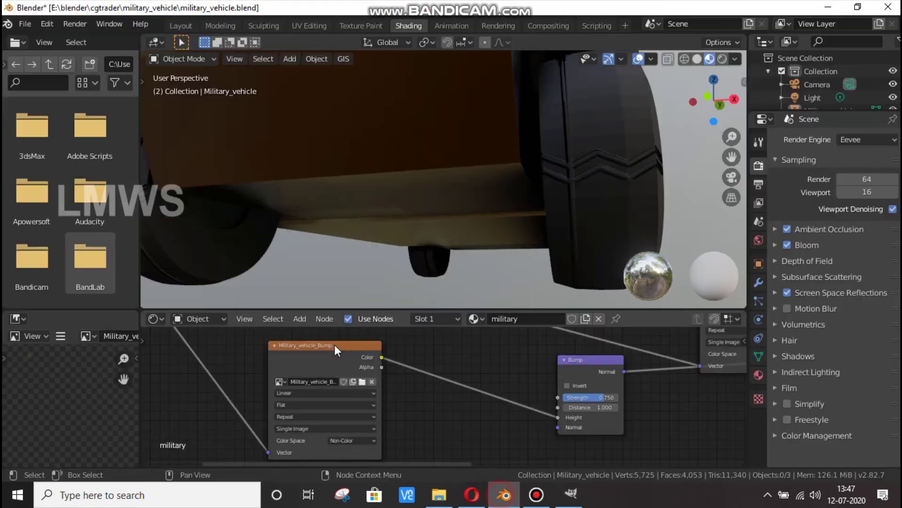
Step: In Blender, reload the bump PNG in the Image Texture node and orbit to the wheel
left_click(362, 383)
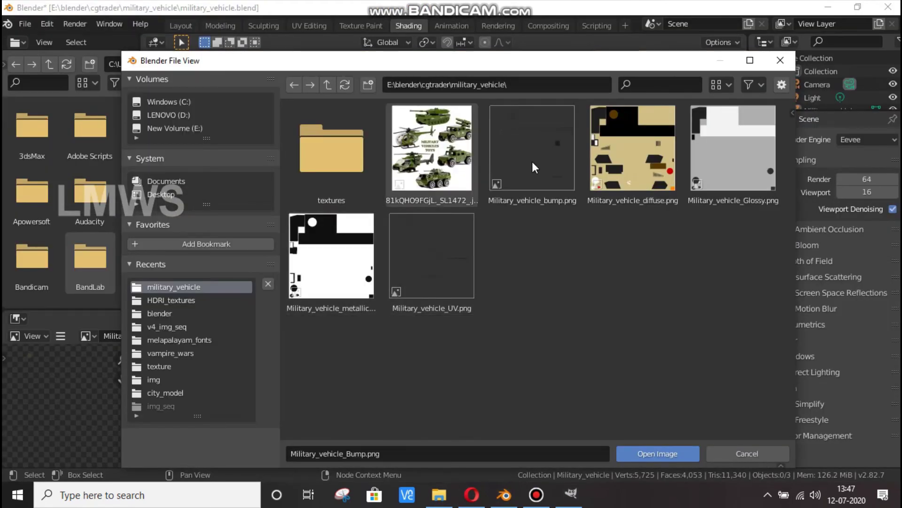
double_click(536, 158)
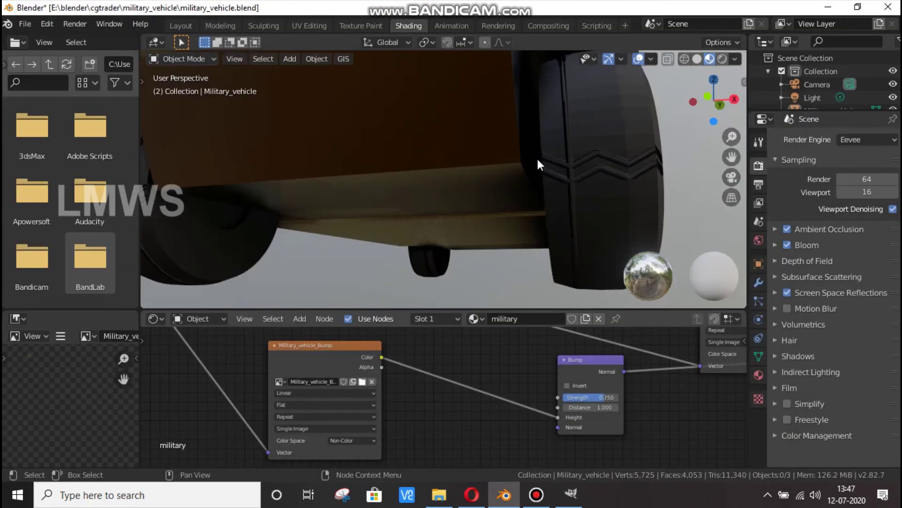
left_click_drag(720, 100, 424, 201)
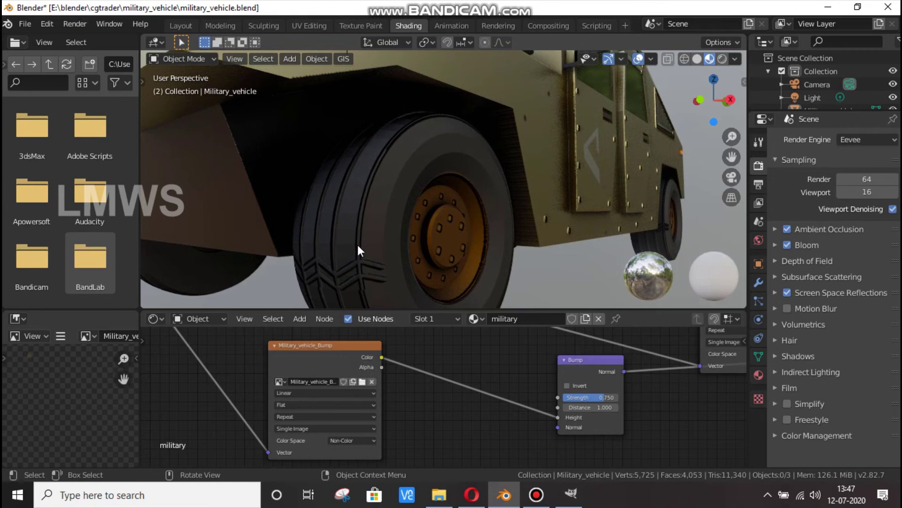
left_click(536, 495)
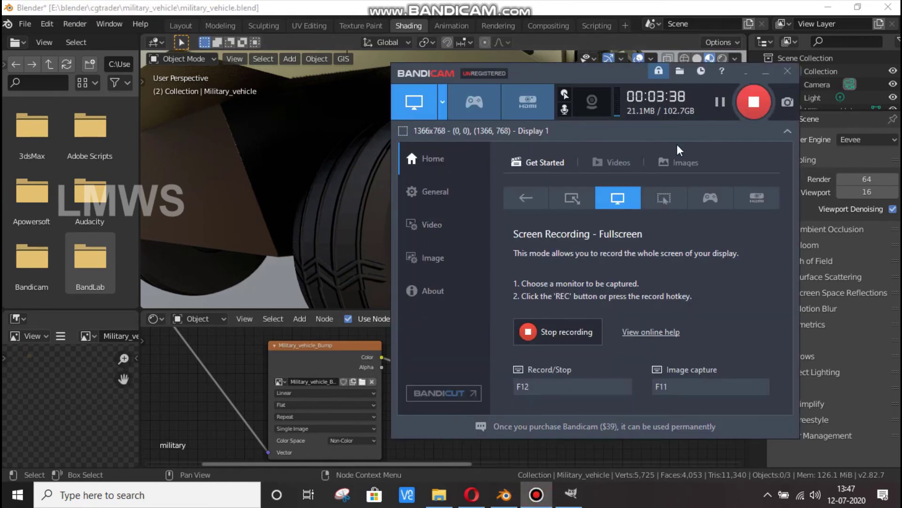
Step: Back in GIMP, undo the black-and-grey tread fill on the canvas
left_click(724, 103)
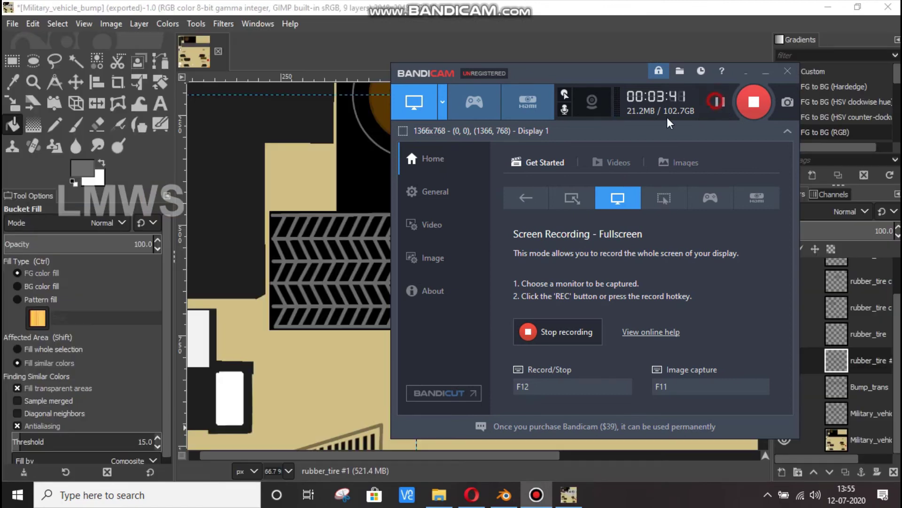
left_click(660, 6)
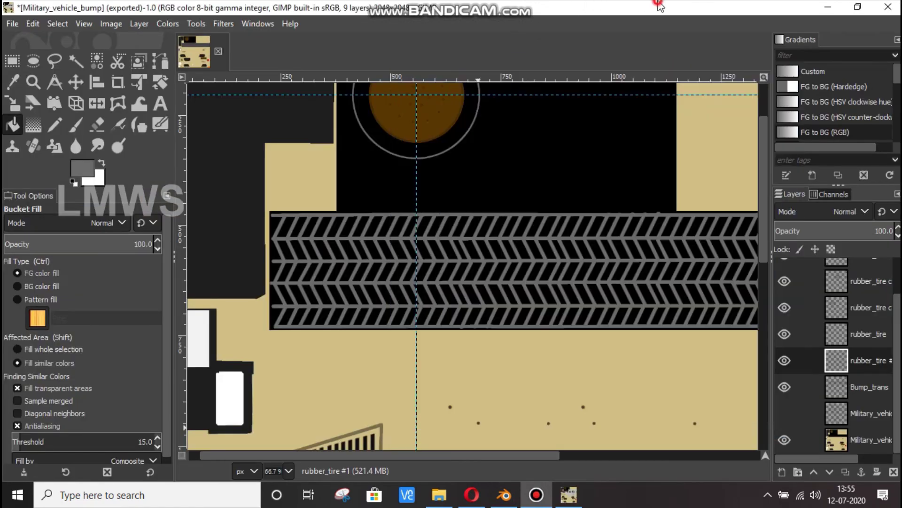
scroll(453, 242, "up", 2, "ctrl")
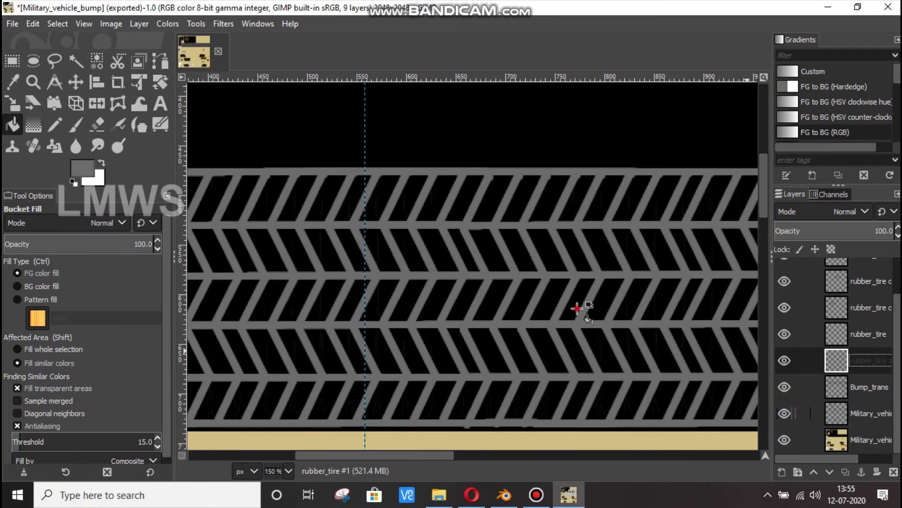
key("ctrl+z")
scroll(517, 169, "down", 3, "ctrl")
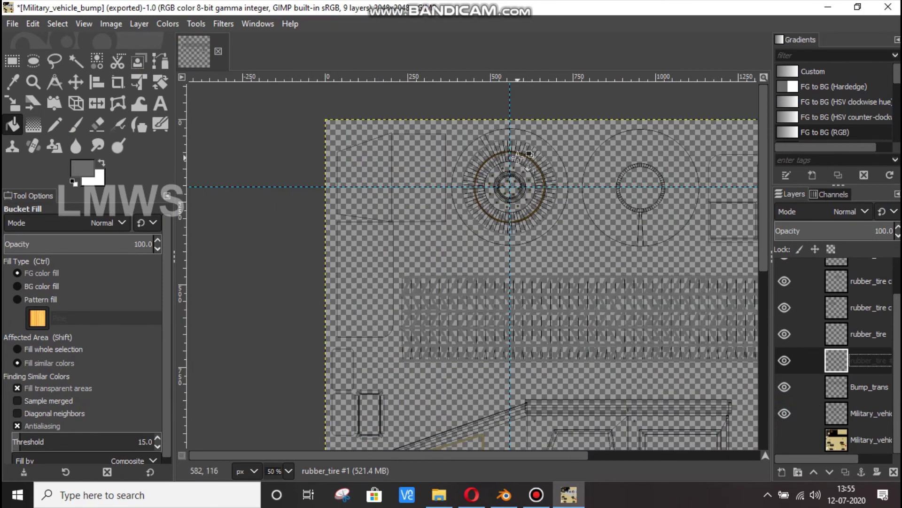
scroll(517, 155, "up", 2, "ctrl")
Step: Toggle both Military_vehicle layers, leaving them hidden so only the bump shapes show
left_click(784, 438)
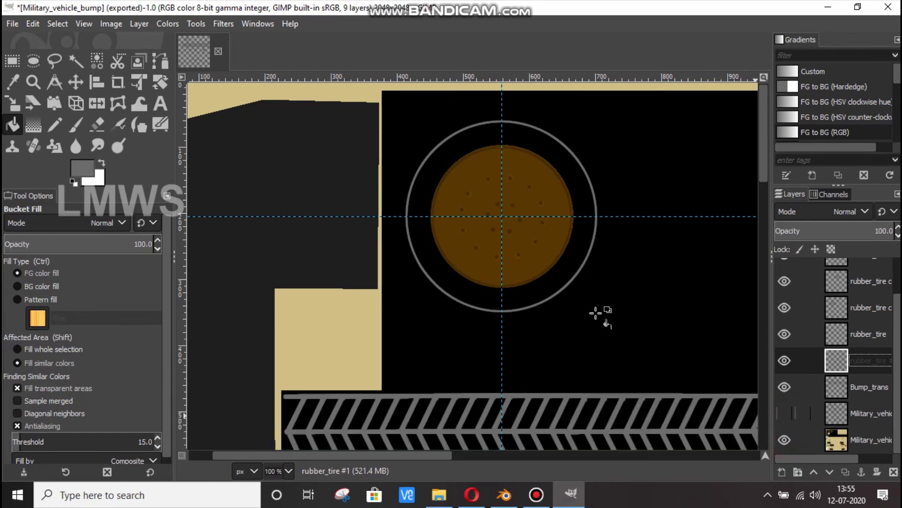
left_click(791, 412)
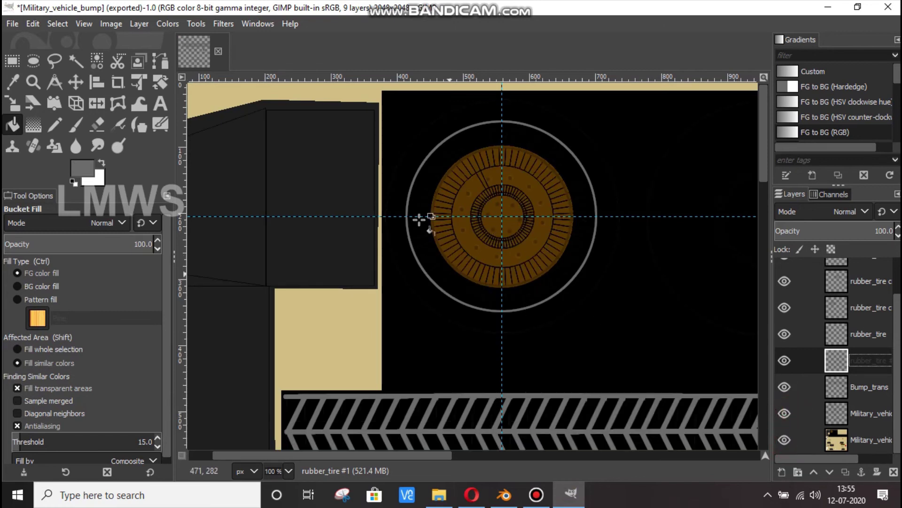
left_click(784, 413)
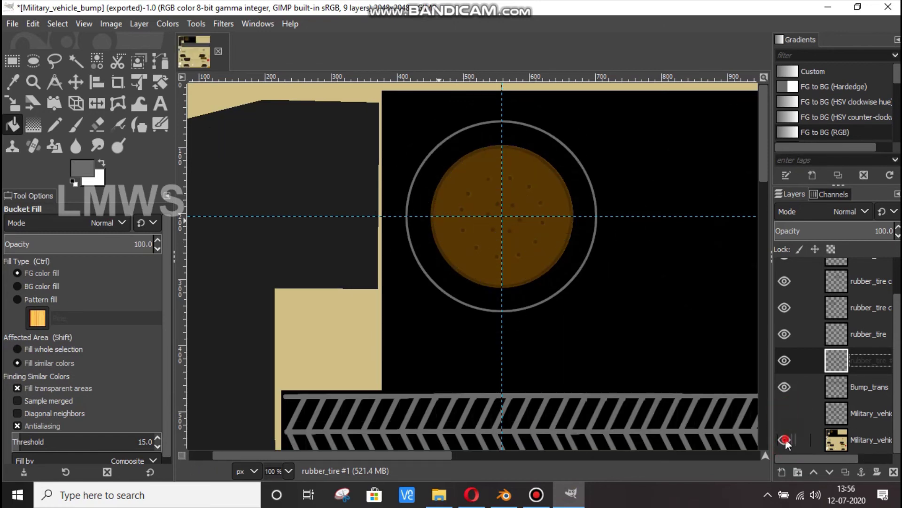
left_click(785, 439)
Step: In Blender, reload the exported bump image in the node and orbit around the wheel
key("alt+Tab")
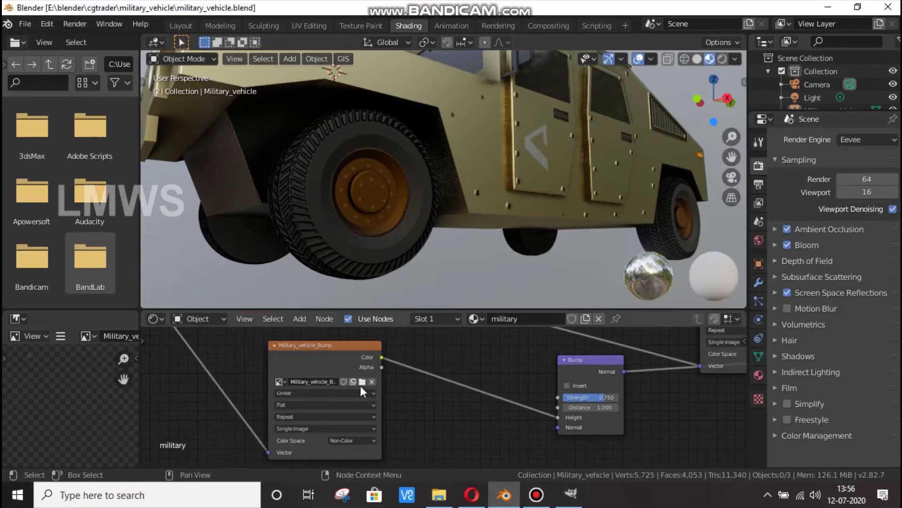
left_click(361, 383)
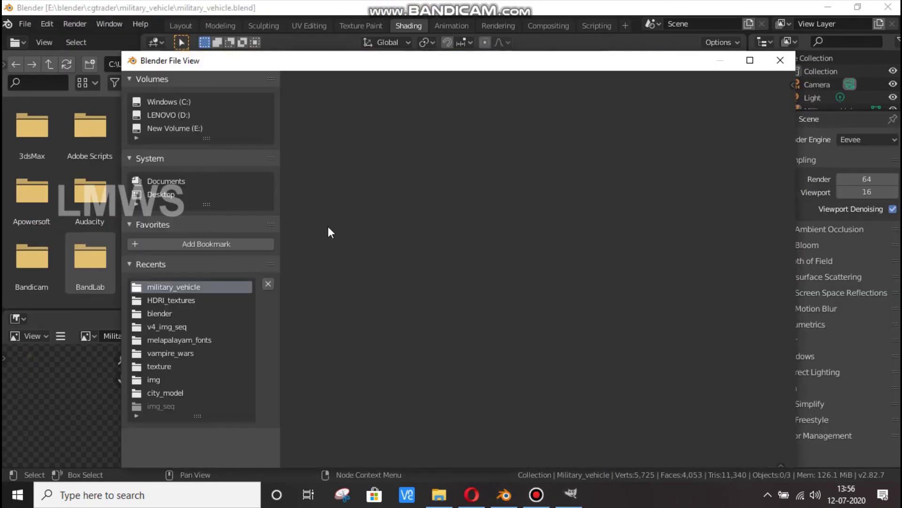
left_click(538, 156)
double_click(537, 156)
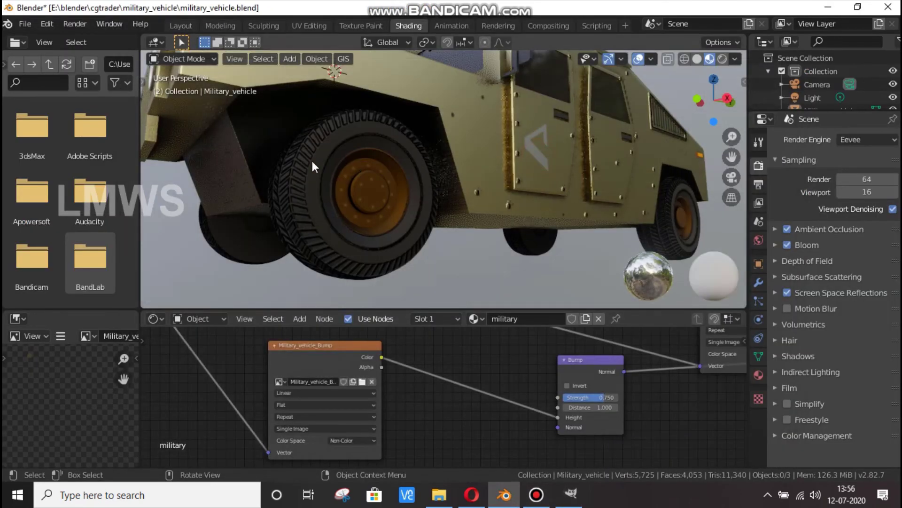
scroll(307, 192, "up", 2)
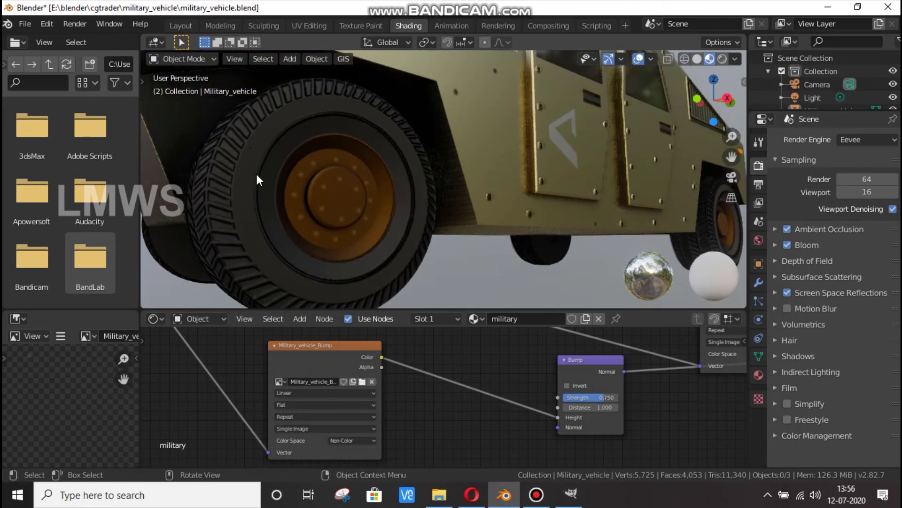
middle_click_drag(296, 173, 274, 173)
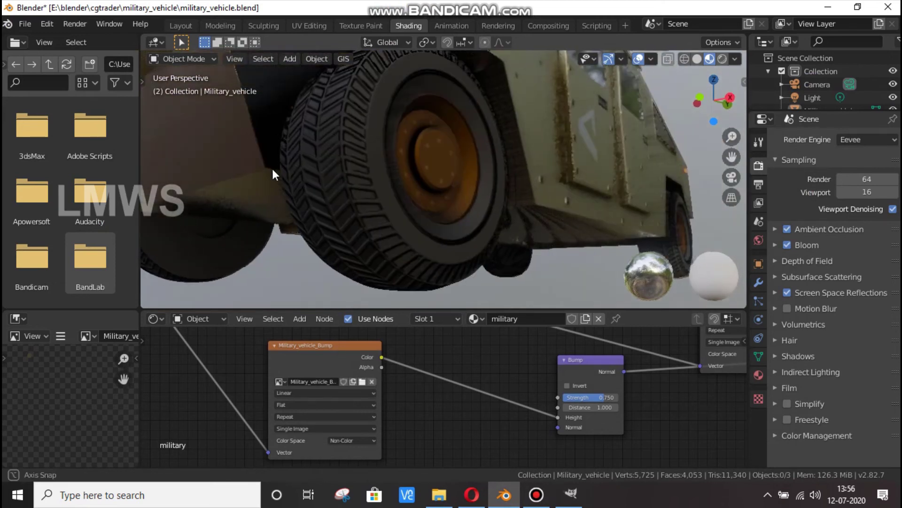
Step: Save military_vehicle.blend, check a straight side view, and return to GIMP
key("ctrl+s")
scroll(479, 173, "down", 3)
mouse_move(475, 207)
middle_mouse_down()
mouse_move(414, 190)
mouse_move(378, 198)
mouse_move(475, 187)
mouse_move(441, 184)
mouse_move(298, 202)
mouse_move(254, 189)
mouse_move(260, 171)
mouse_move(433, 185)
middle_mouse_up()
key("KP_3")
scroll(260, 171, "up", 2)
scroll(432, 186, "down", 3)
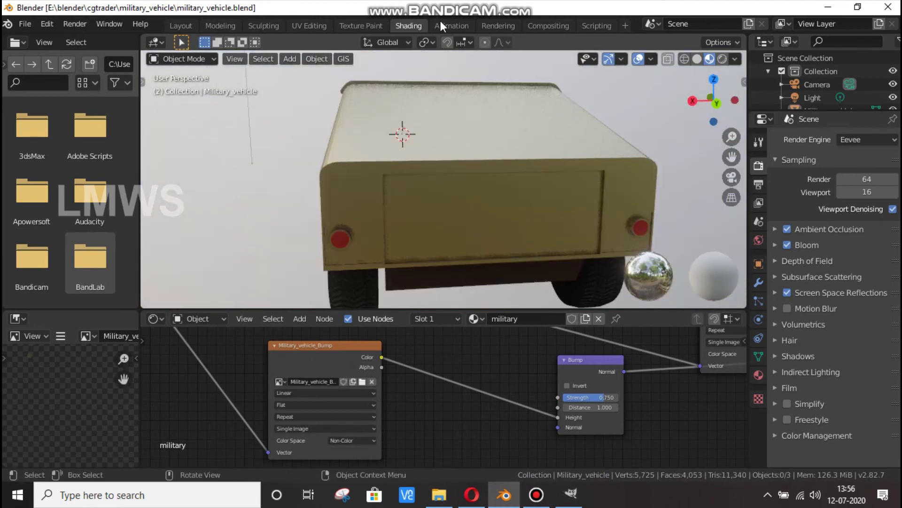
left_click(570, 493)
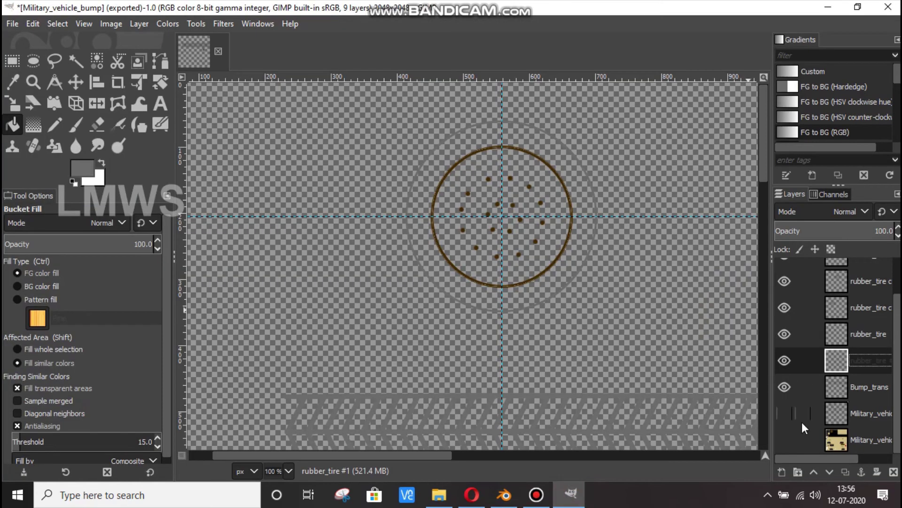
Step: Make both Military_vehicle layers visible again
left_click(785, 440)
scroll(453, 278, "down", 2, "ctrl")
scroll(447, 282, "down", 1, "ctrl")
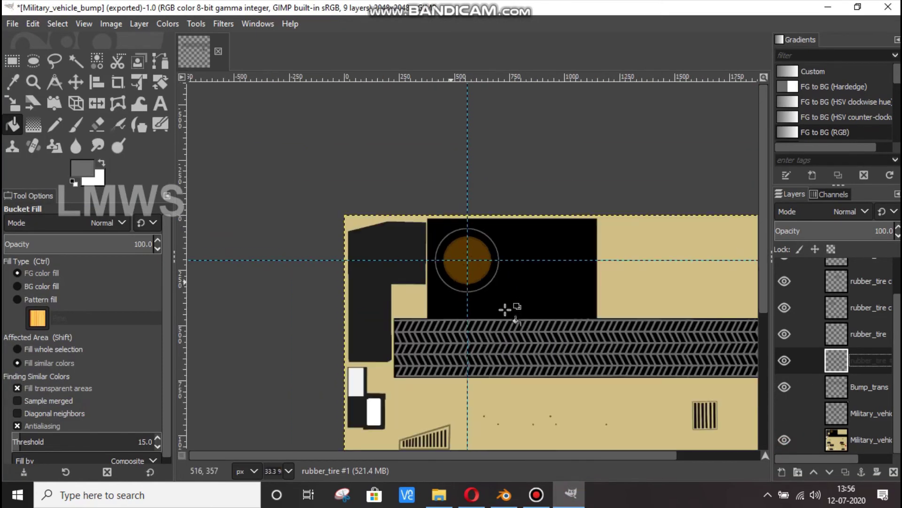
scroll(507, 309, "down", 1, "ctrl")
left_click(785, 413)
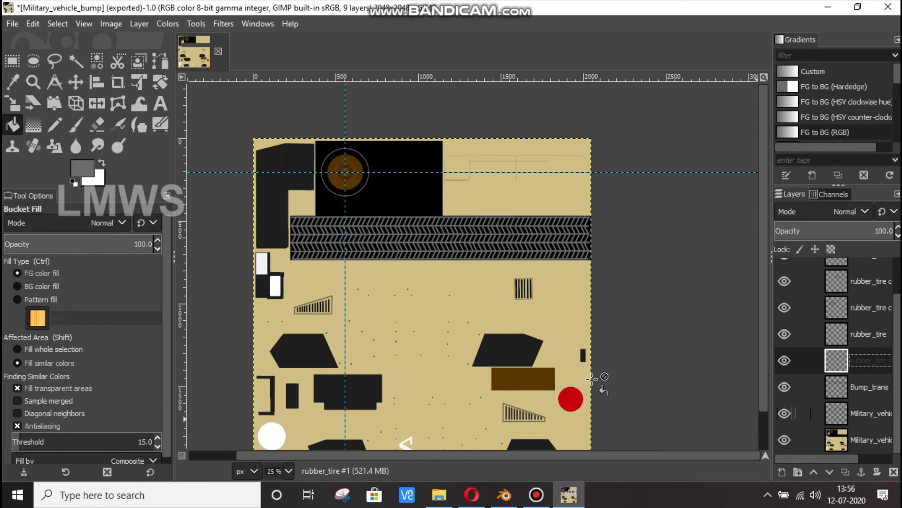
scroll(580, 426, "up", 2, "ctrl")
scroll(562, 374, "down", 2, "ctrl")
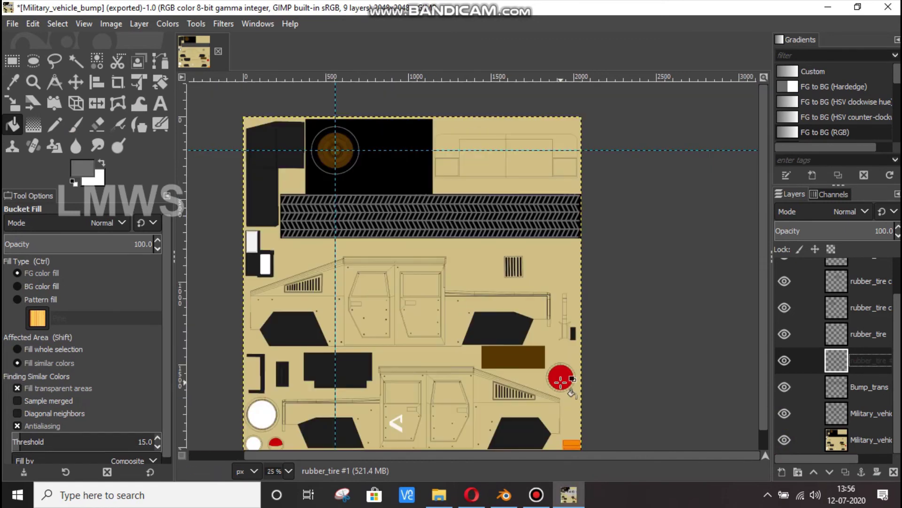
scroll(510, 134, "up", 2, "ctrl")
scroll(508, 132, "up", 1, "ctrl")
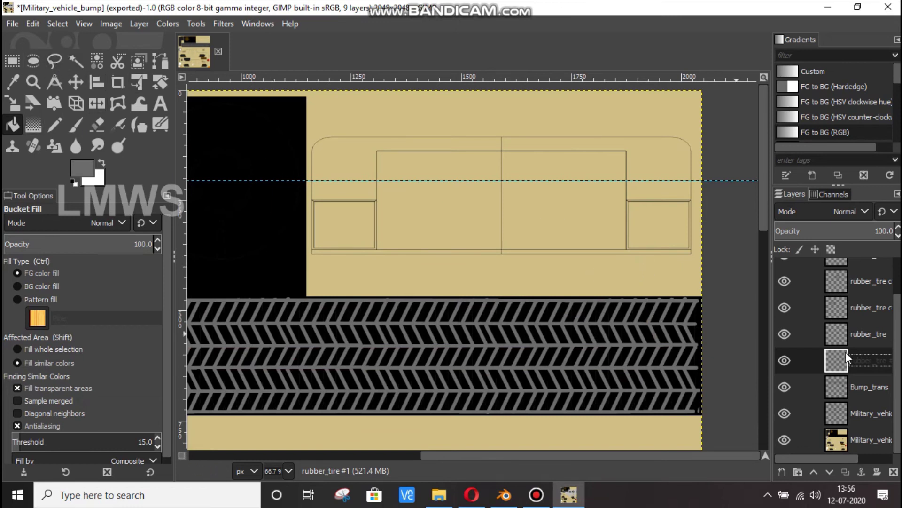
Step: Merge the four rubber_tire copy layers down and make Bump_trans the active layer
left_click(869, 388)
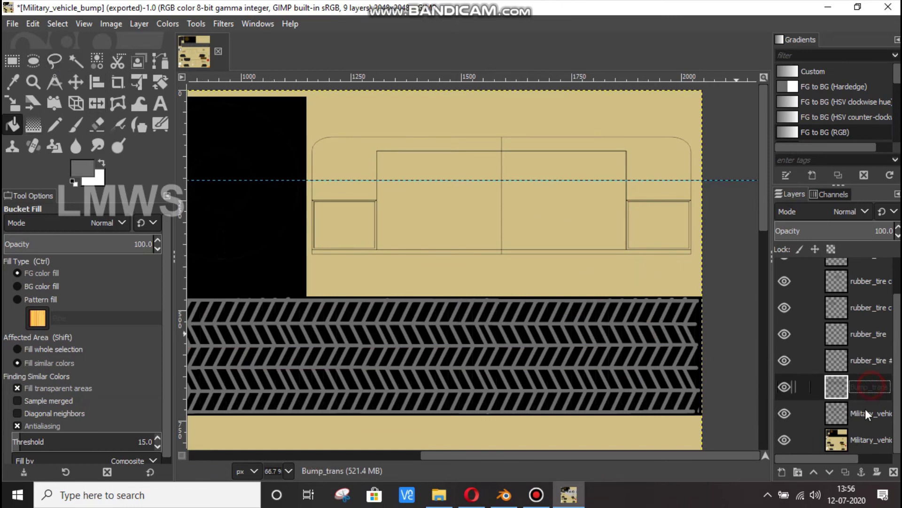
scroll(822, 374, "up", 2)
right_click(868, 278)
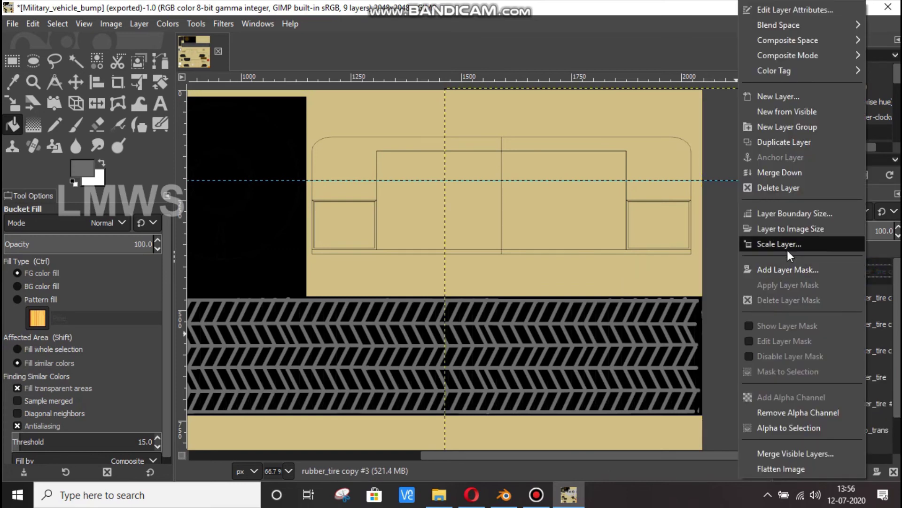
left_click(802, 173)
right_click(866, 283)
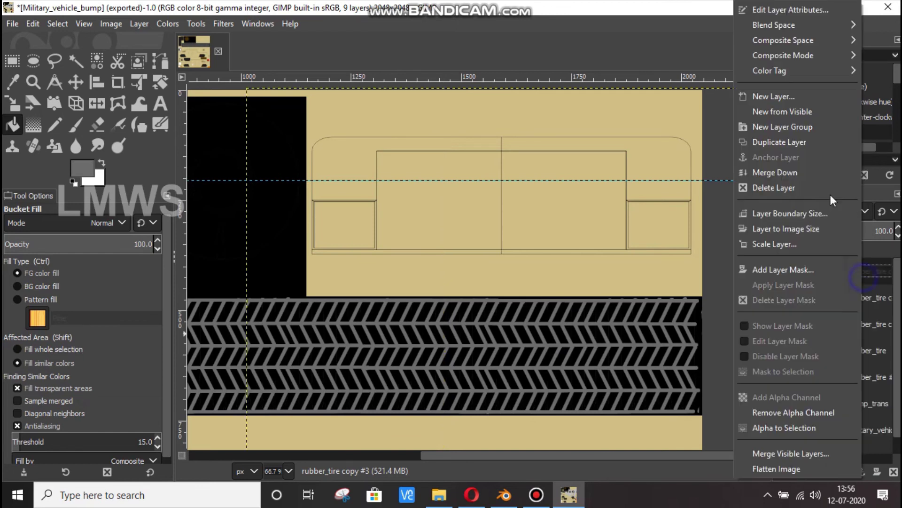
left_click(781, 172)
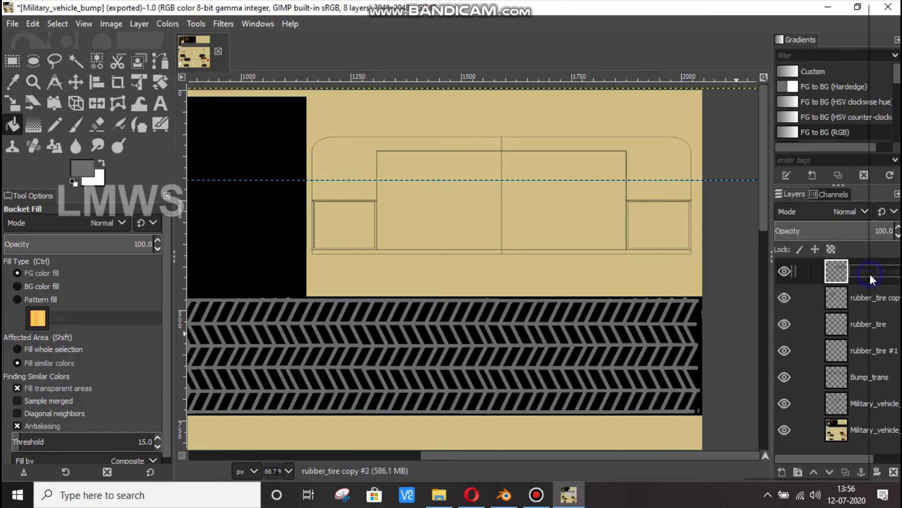
right_click(870, 277)
left_click(792, 173)
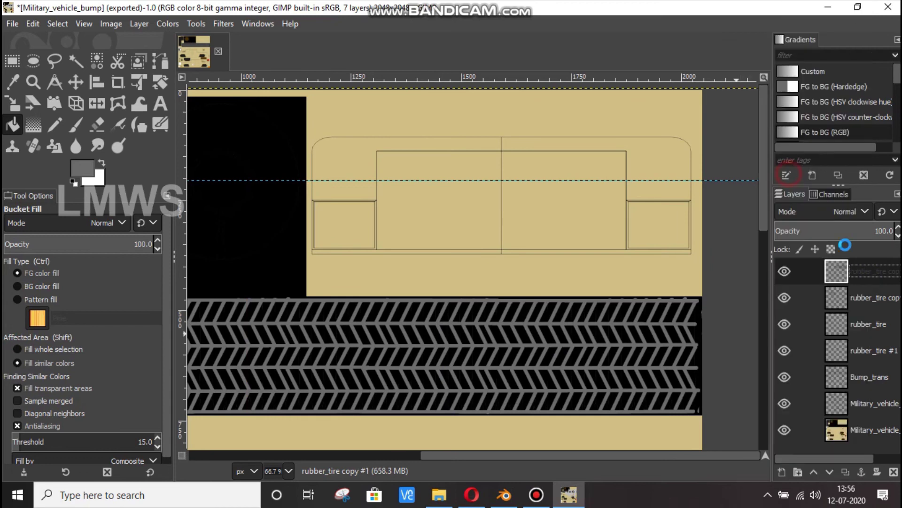
right_click(862, 271)
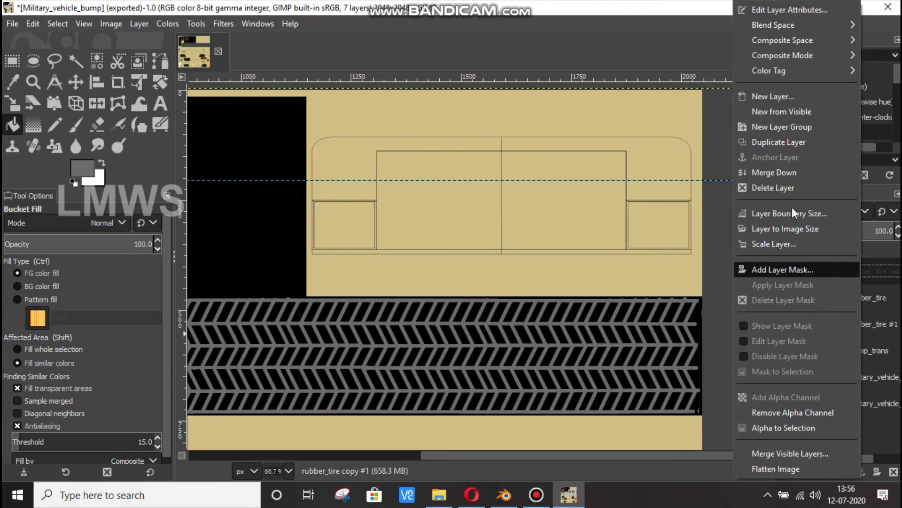
left_click(774, 172)
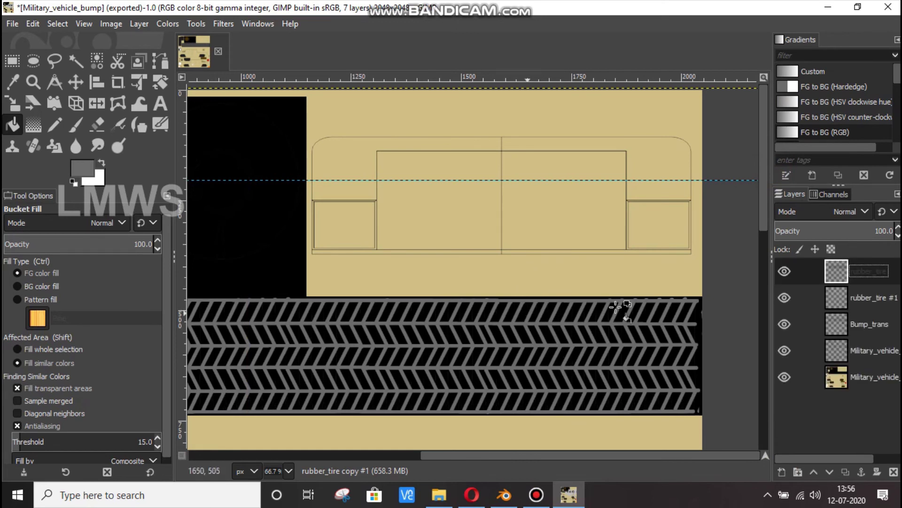
left_click(870, 322)
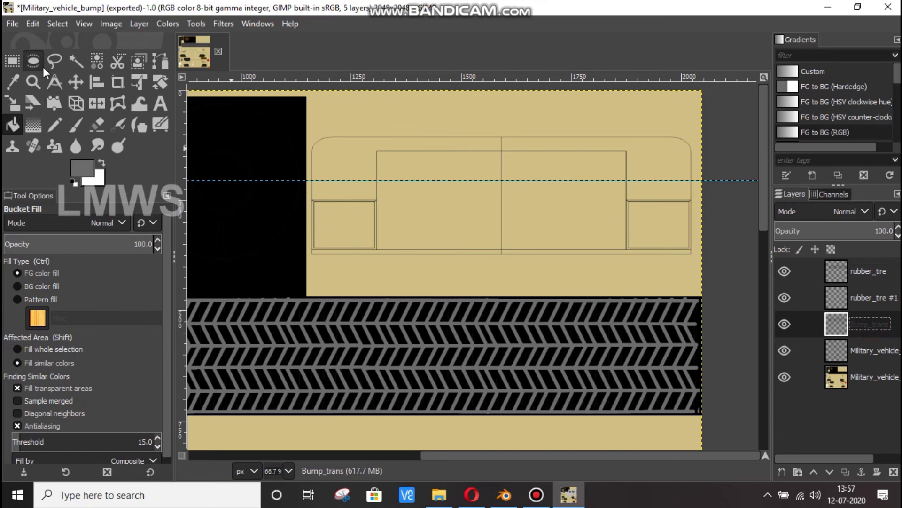
Step: Set the foreground colour to dark olive, darkened from the tan body colour
left_click(71, 166)
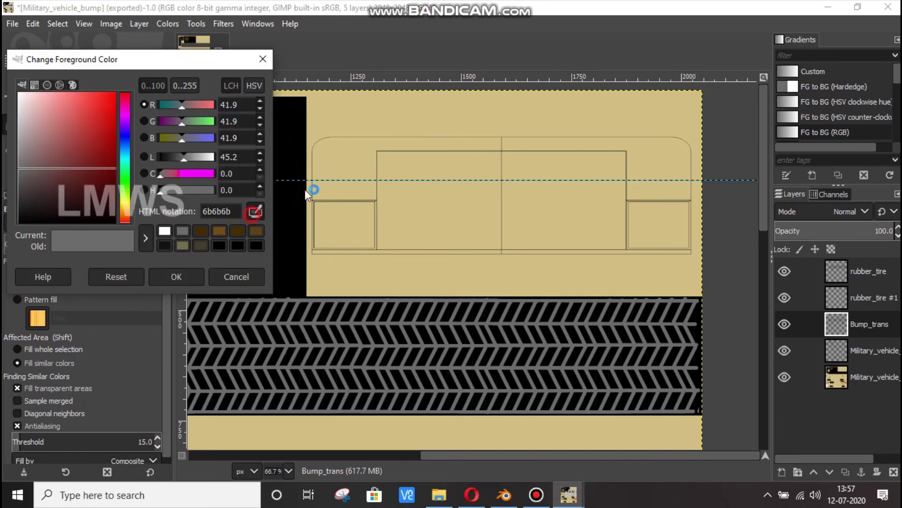
left_click(373, 131)
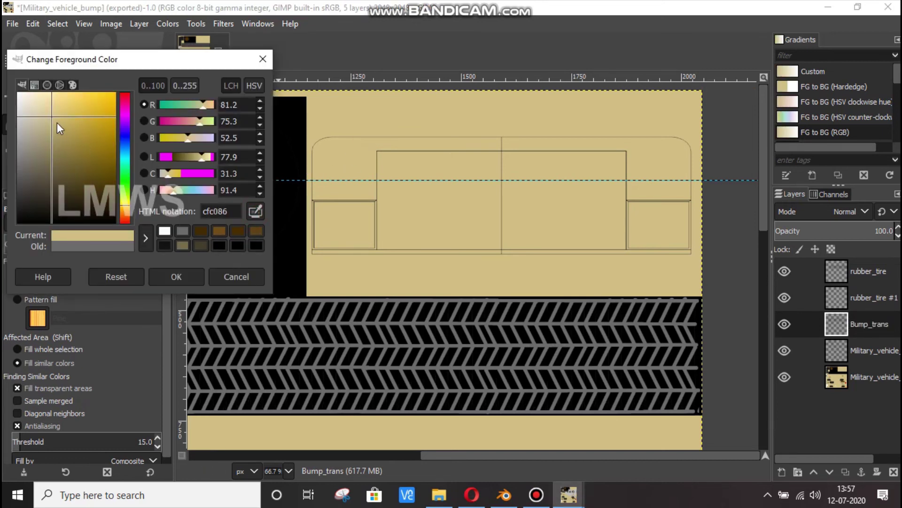
left_click_drag(57, 127, 61, 167)
left_click(174, 275)
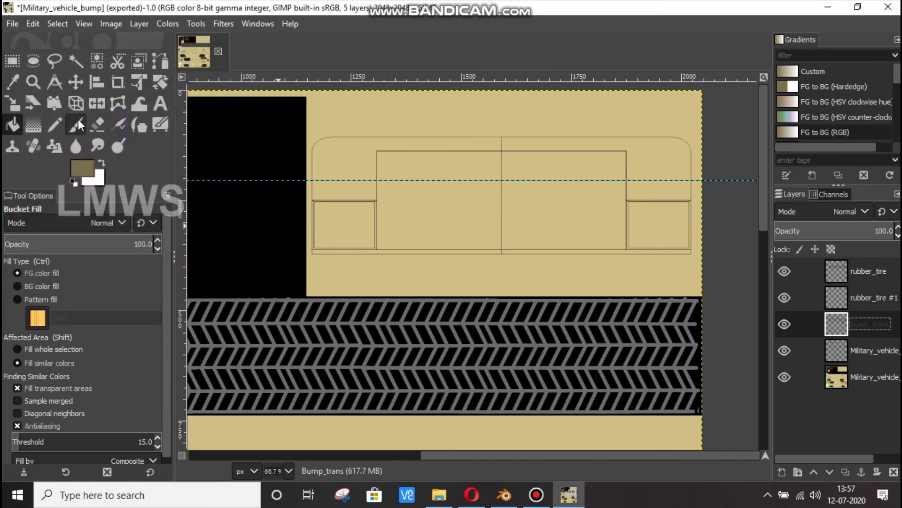
Step: Try painting door and window outline lines with the paintbrush, then undo them
key("p")
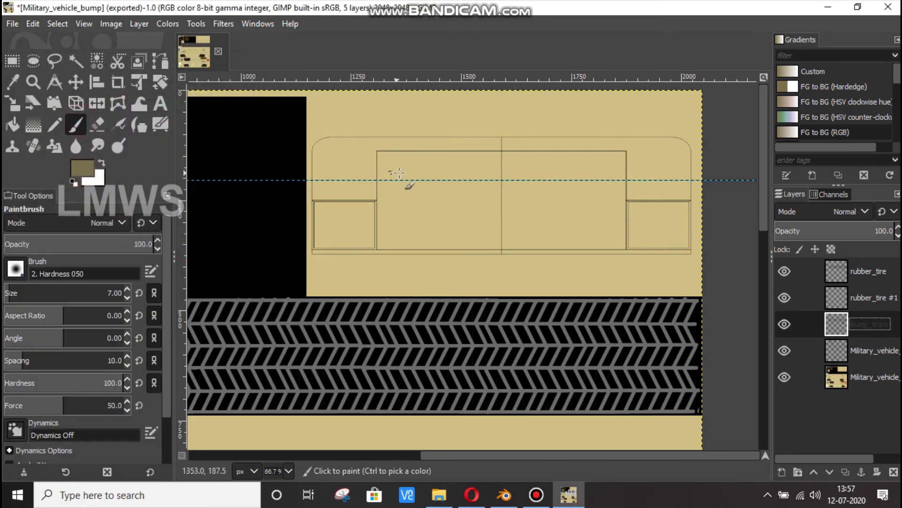
left_click(399, 173)
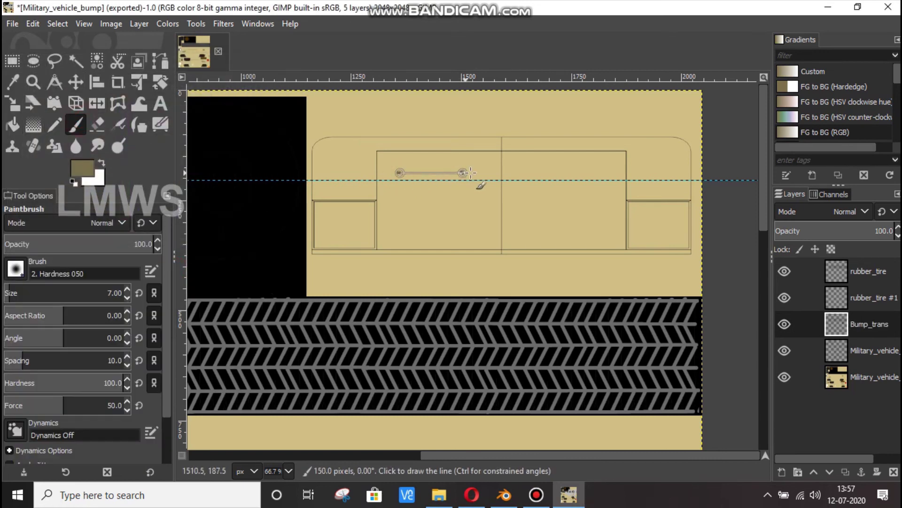
left_click(471, 173, "shift")
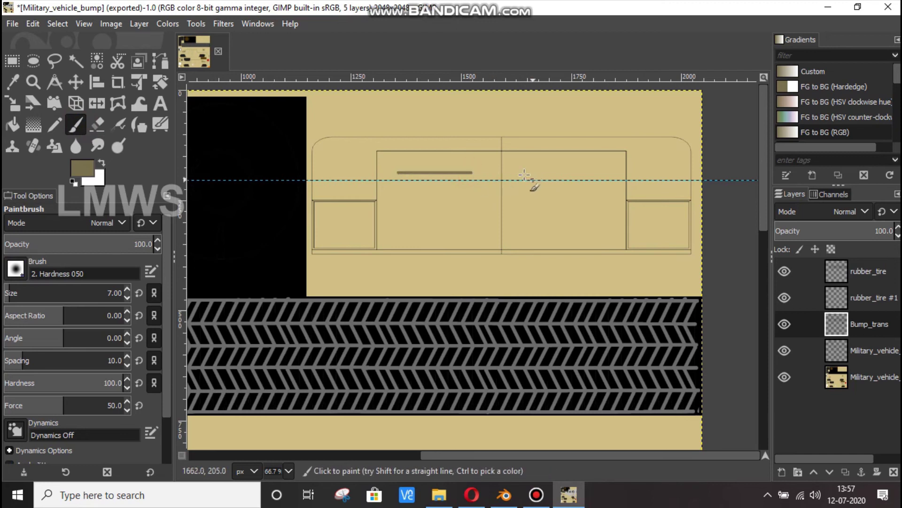
key("ctrl+z")
key("ctrl+z")
left_click(458, 180)
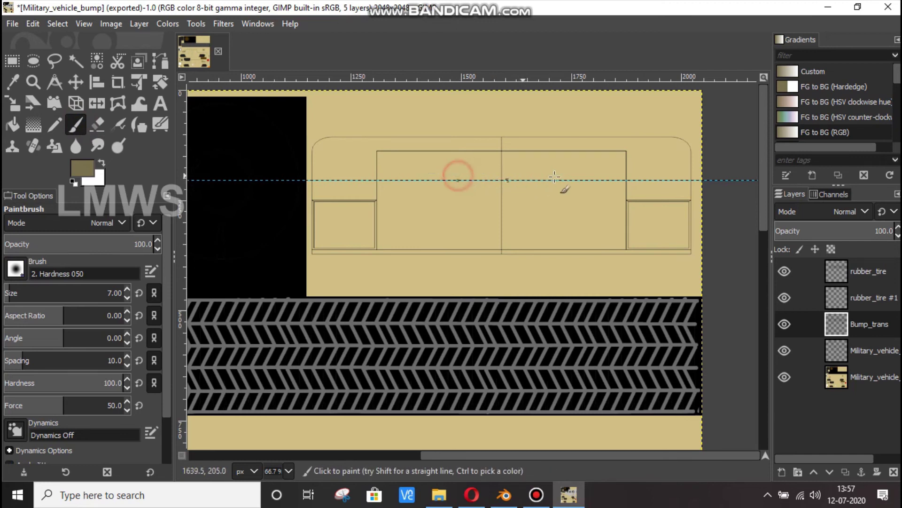
left_click(554, 180, "shift")
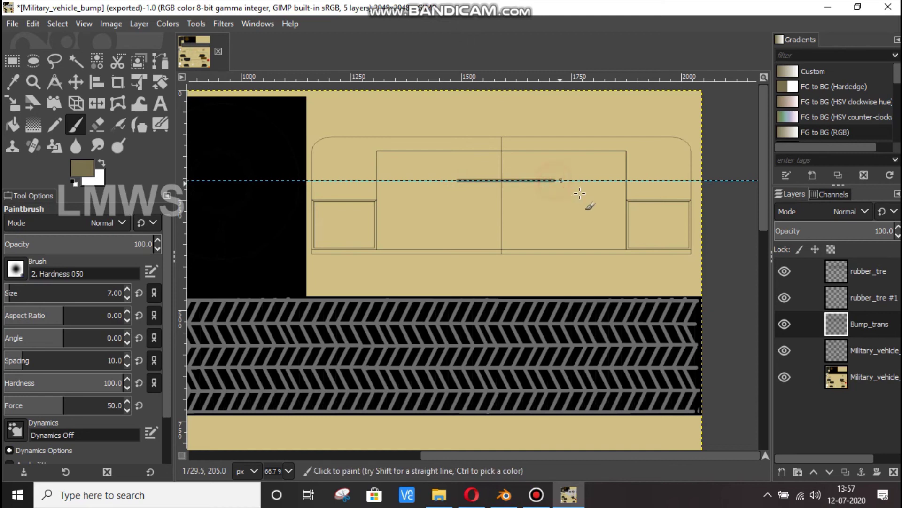
left_click(579, 235, "shift")
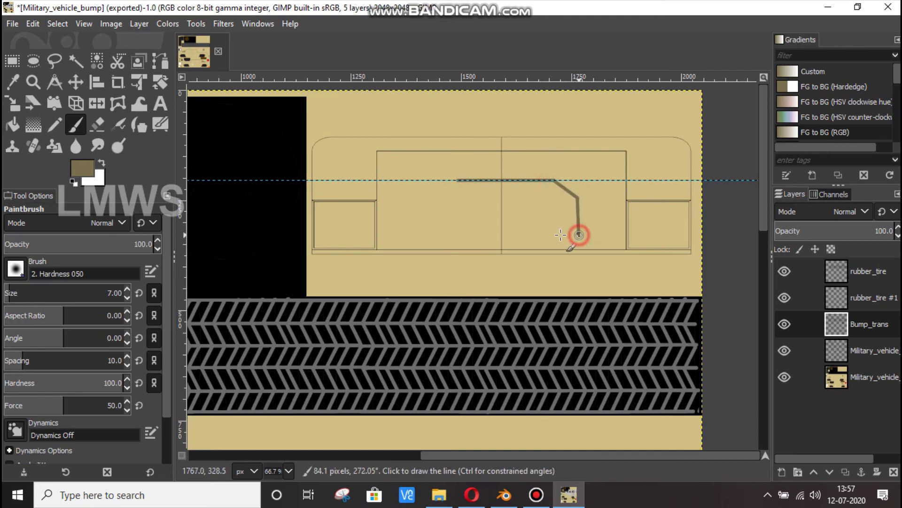
left_click(429, 235, "shift")
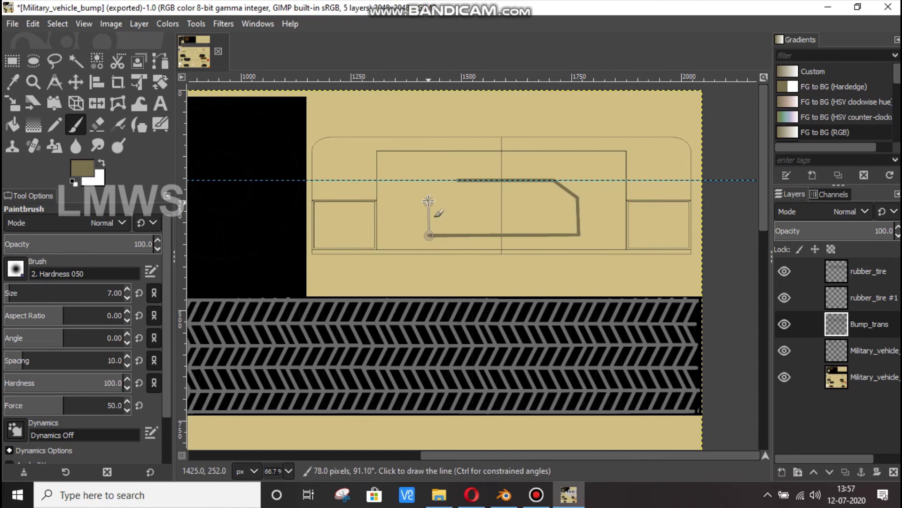
key("ctrl+z")
key("ctrl+z")
scroll(574, 221, "up", 2, "ctrl")
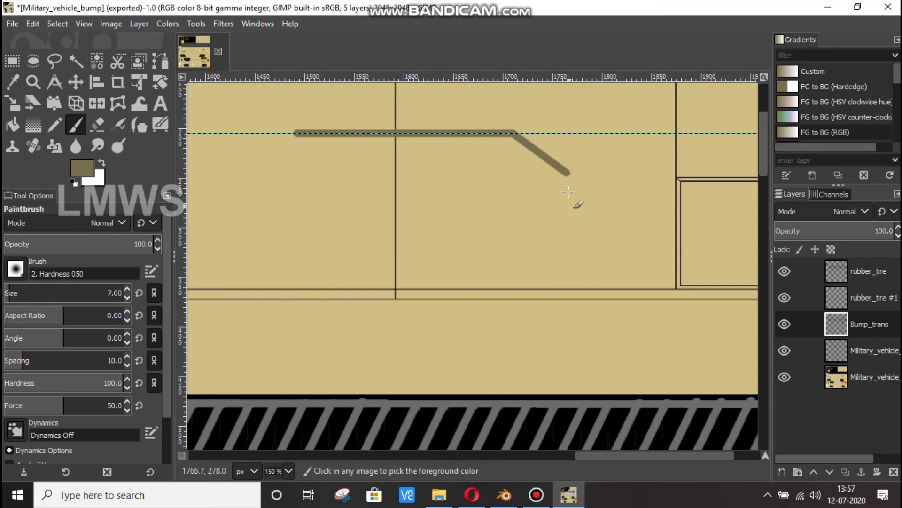
Step: Outline the panel with straight brush lines, closing it with an angled top-left corner
left_click(567, 260, "shift")
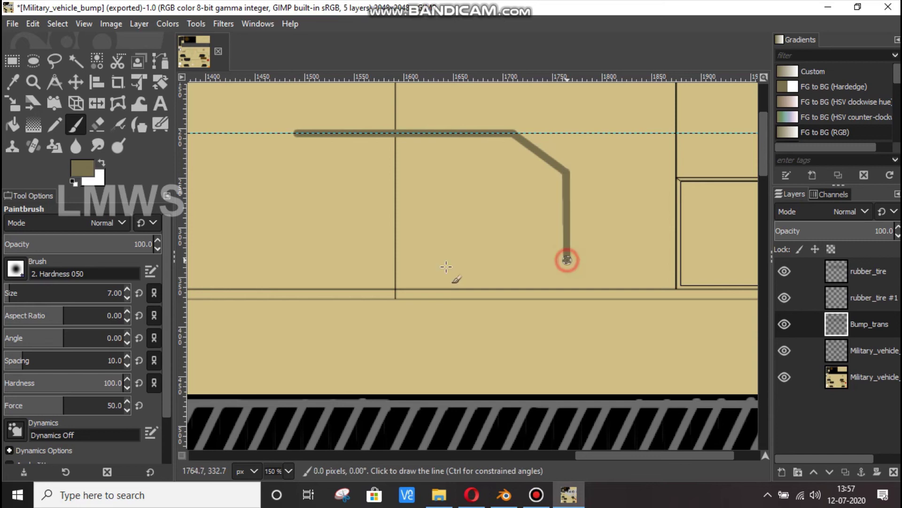
left_click(224, 257, "shift")
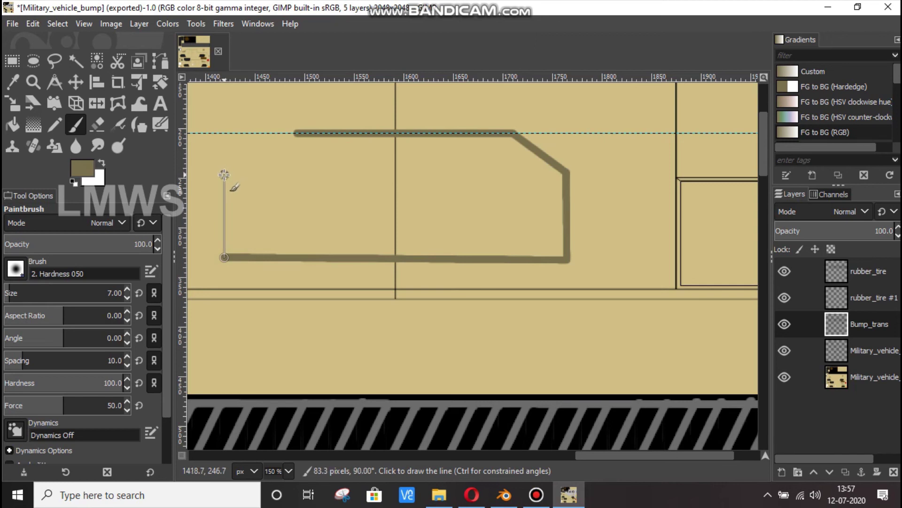
left_click(224, 175, "shift")
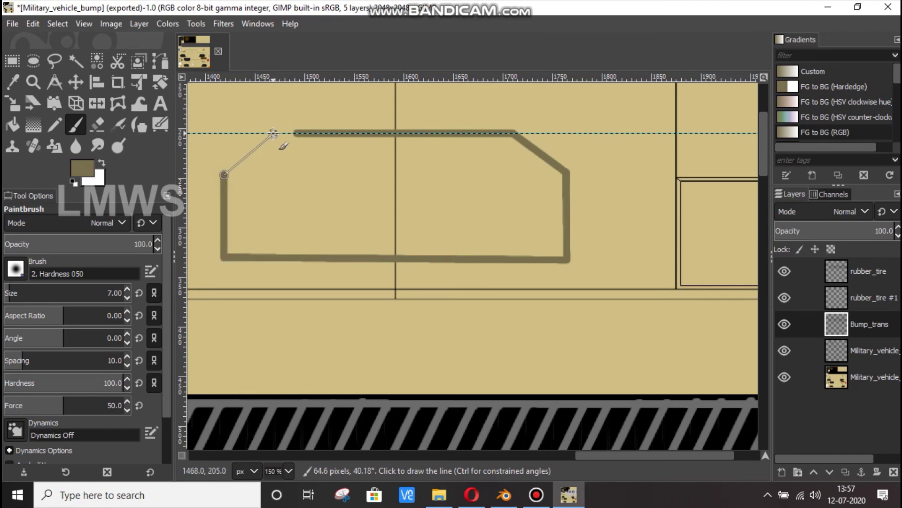
left_click(273, 133, "shift")
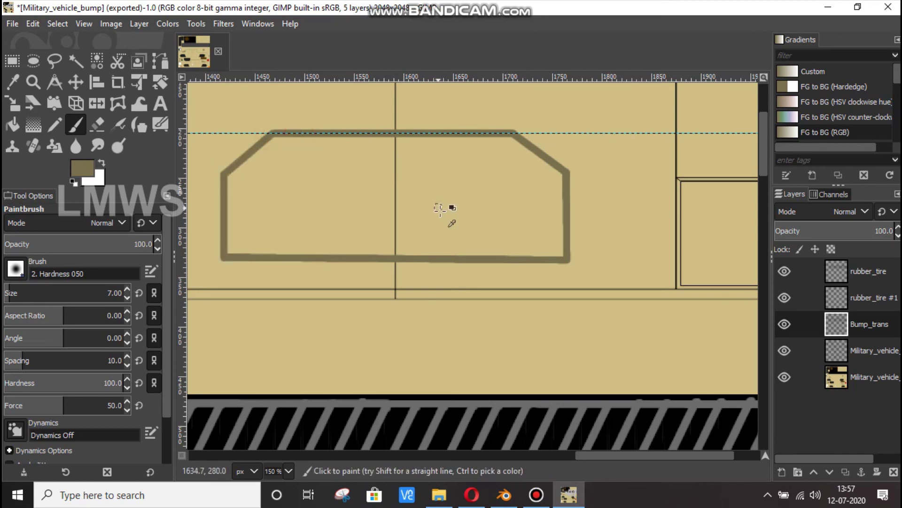
scroll(451, 205, "down", 3, "ctrl")
left_click(784, 376)
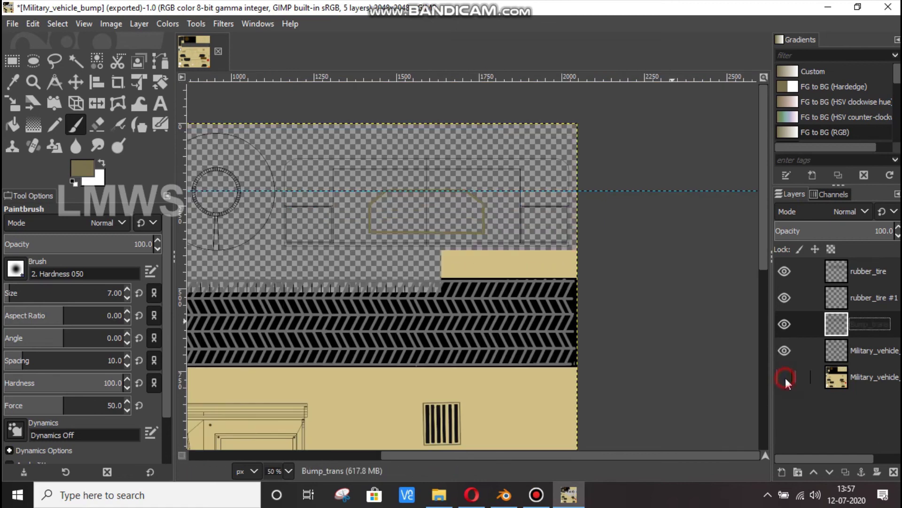
left_click(785, 377)
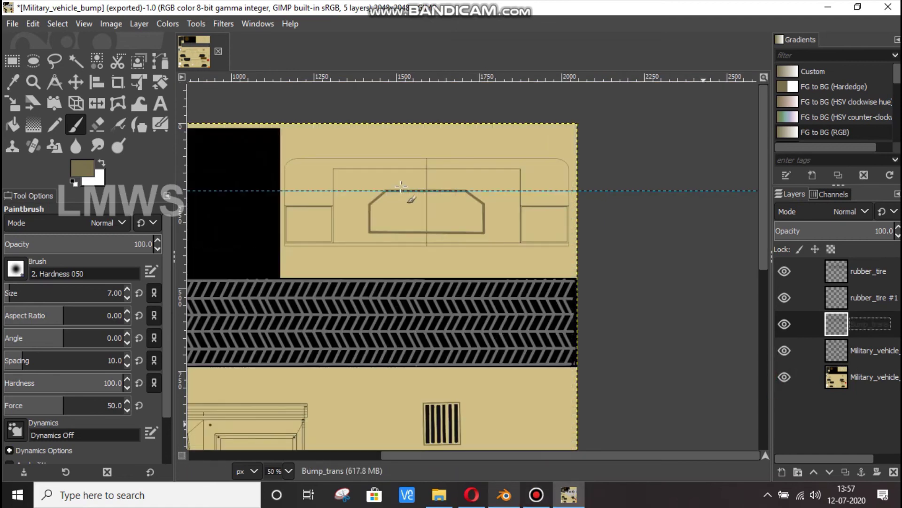
scroll(401, 186, "up", 2, "ctrl")
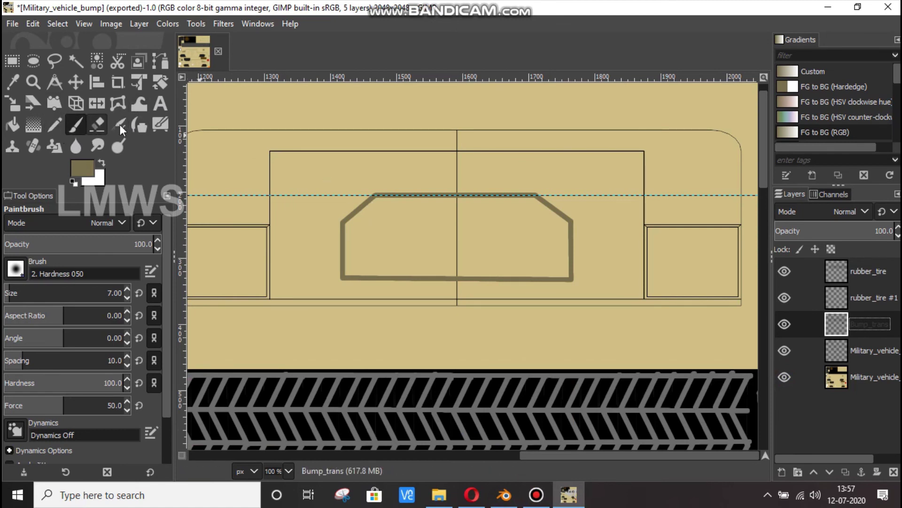
Step: Bucket-fill the outlined panel dark olive and brush over the unfilled gaps along its bottom
left_click(12, 124)
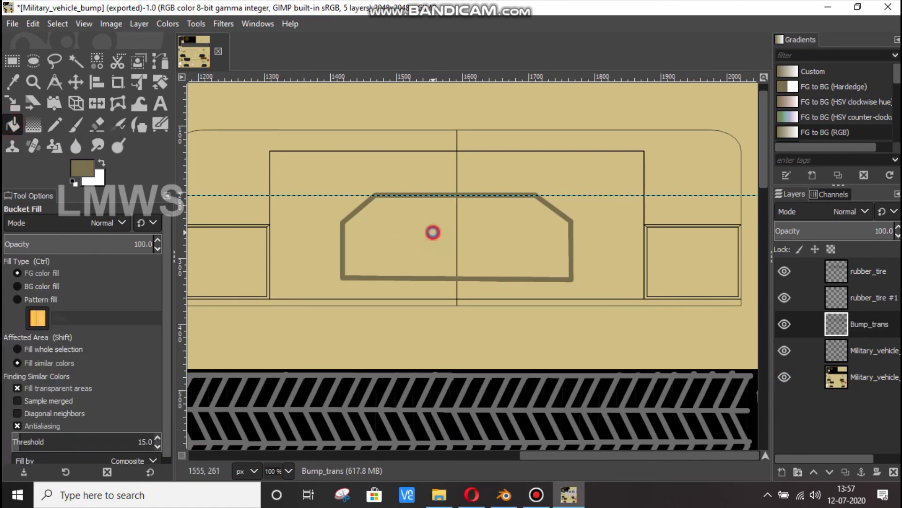
left_click(433, 232)
scroll(500, 298, "up", 2, "ctrl")
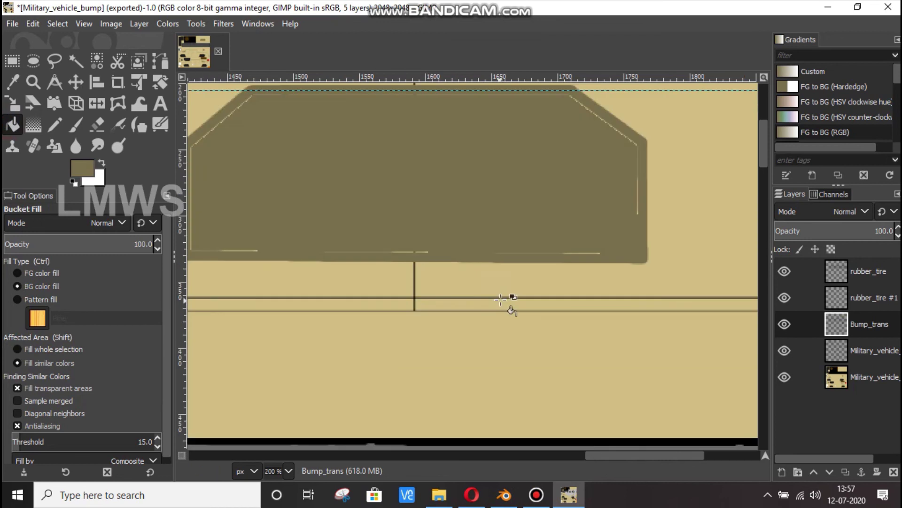
left_click(75, 124)
left_click_drag(228, 249, 259, 249)
left_click_drag(395, 249, 567, 249)
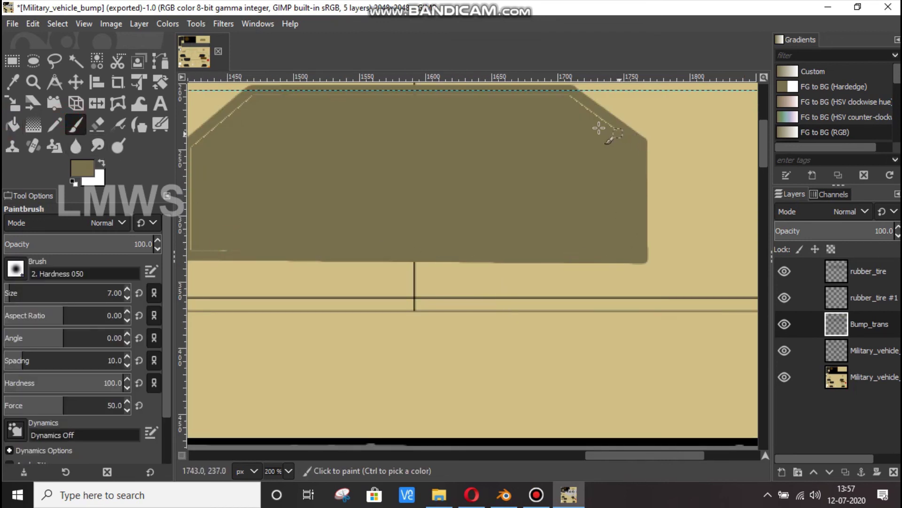
scroll(231, 183, "up", 3)
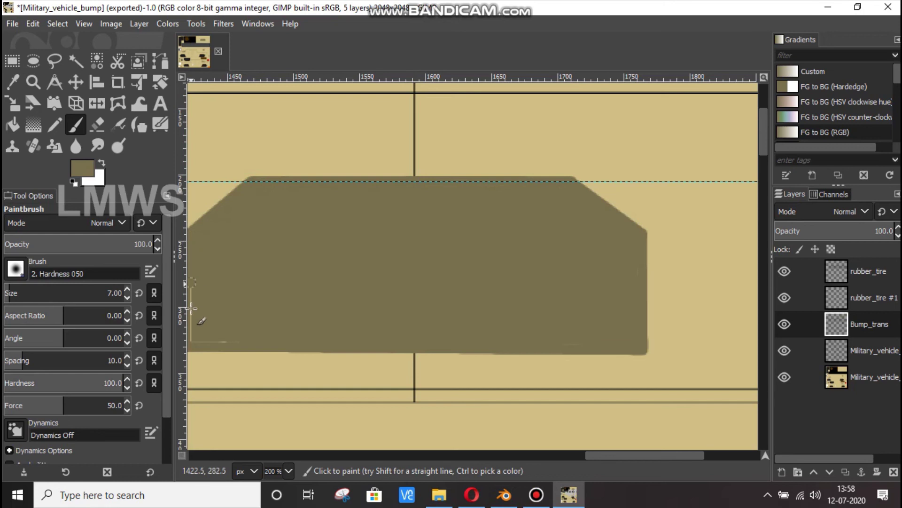
scroll(525, 269, "down", 1, "ctrl")
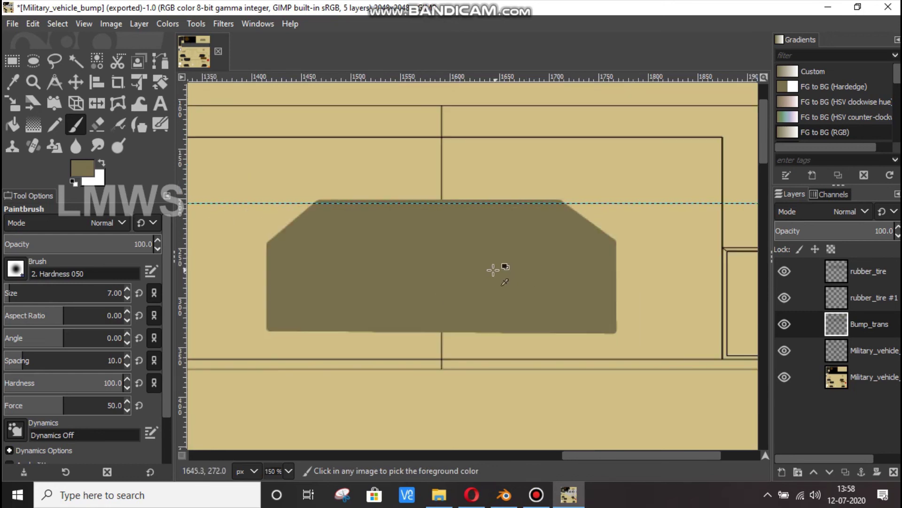
Step: Hide the base texture layer, export over Military_vehicle_bump.png, and switch to Blender
left_click(784, 377)
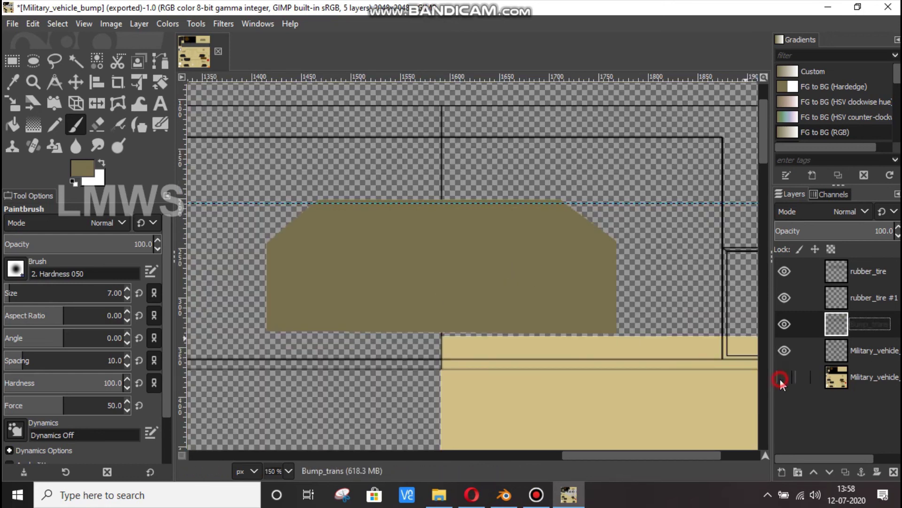
left_click(12, 24)
left_click(105, 219)
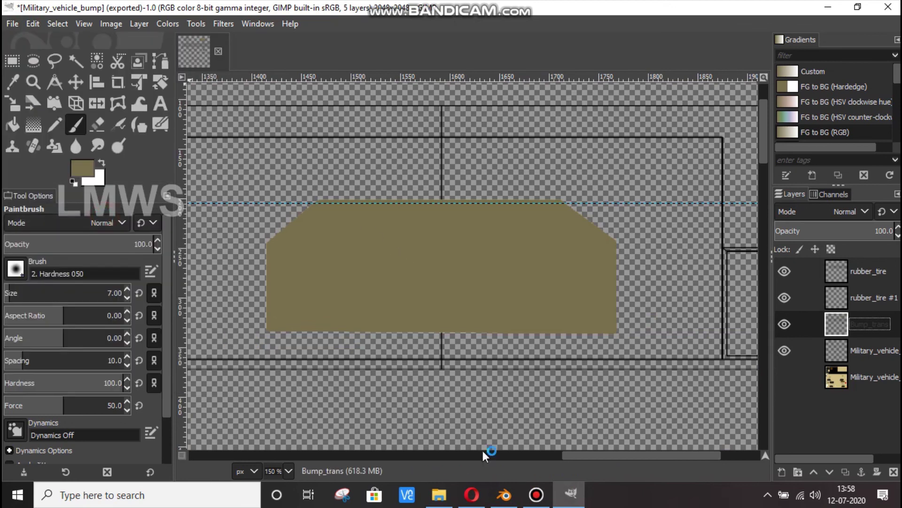
left_click(505, 496)
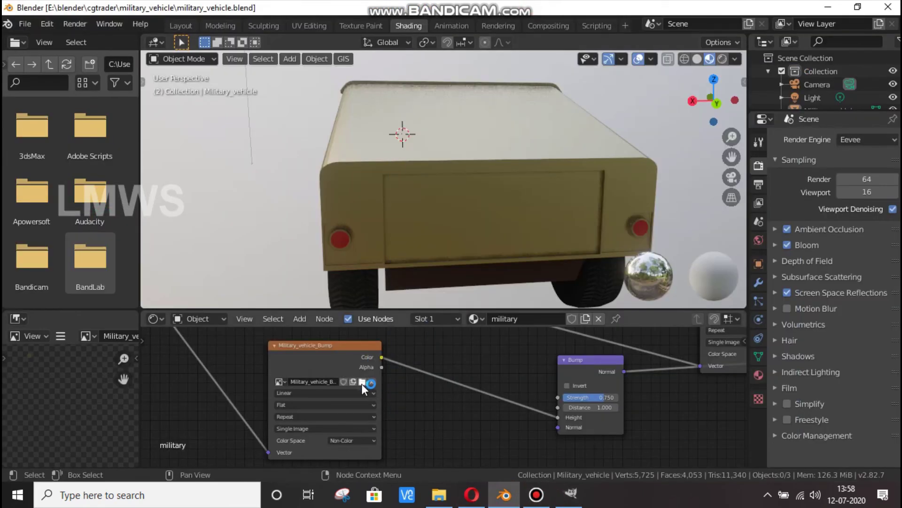
Step: Refresh the file list and load Military_vehicle_bump.png into the bump texture node
mouse_move(427, 203)
middle_mouse_down()
mouse_move(628, 198)
mouse_move(380, 405)
middle_mouse_up()
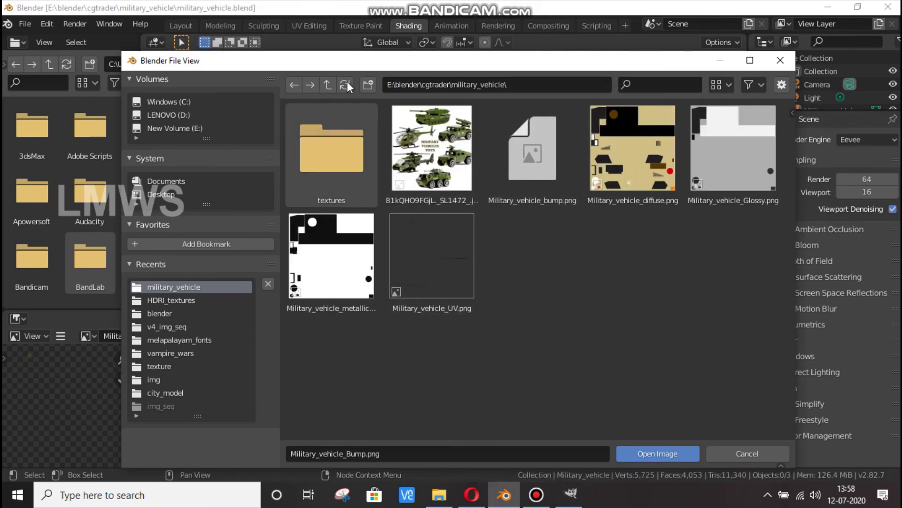
left_click(346, 84)
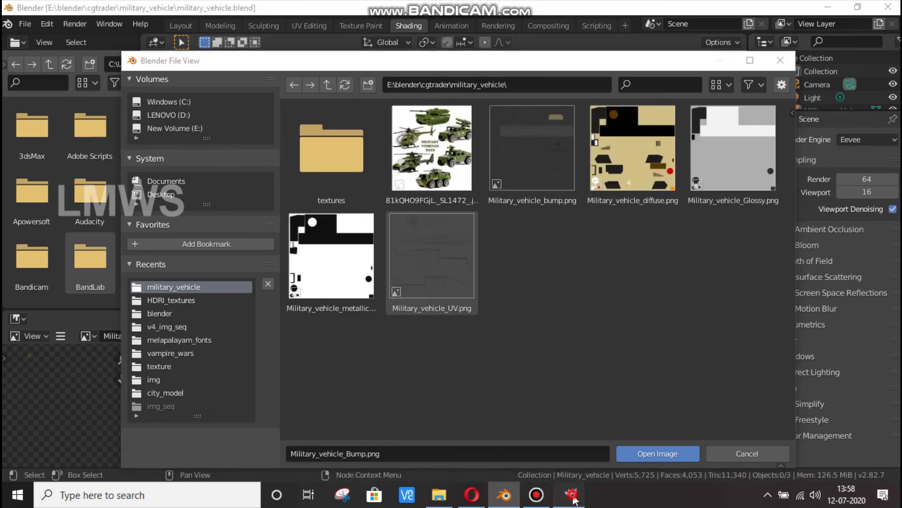
left_click(570, 493)
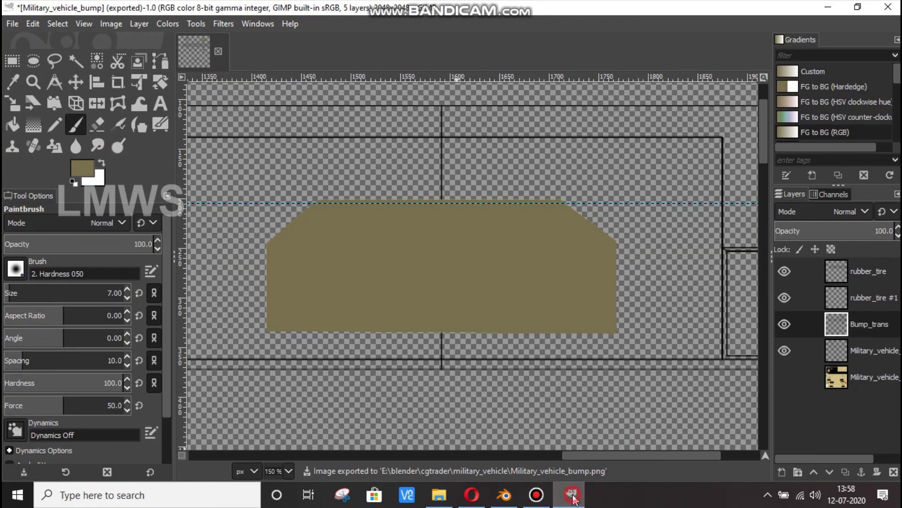
left_click(826, 7)
double_click(522, 136)
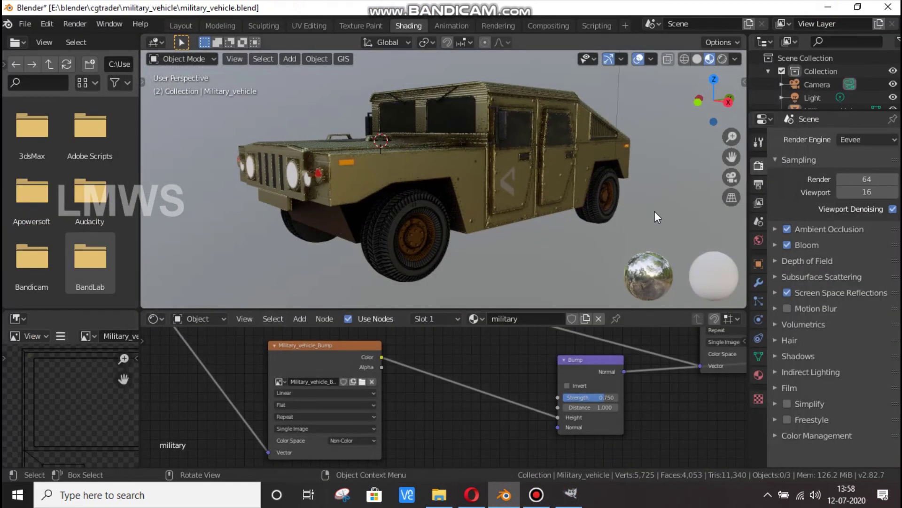
Step: Orbit and zoom to inspect the vehicle side's bump relief, then return to GIMP
mouse_move(655, 211)
middle_mouse_down()
mouse_move(628, 187)
mouse_move(354, 218)
middle_mouse_up()
scroll(380, 210, "up", 4)
scroll(332, 215, "up", 2)
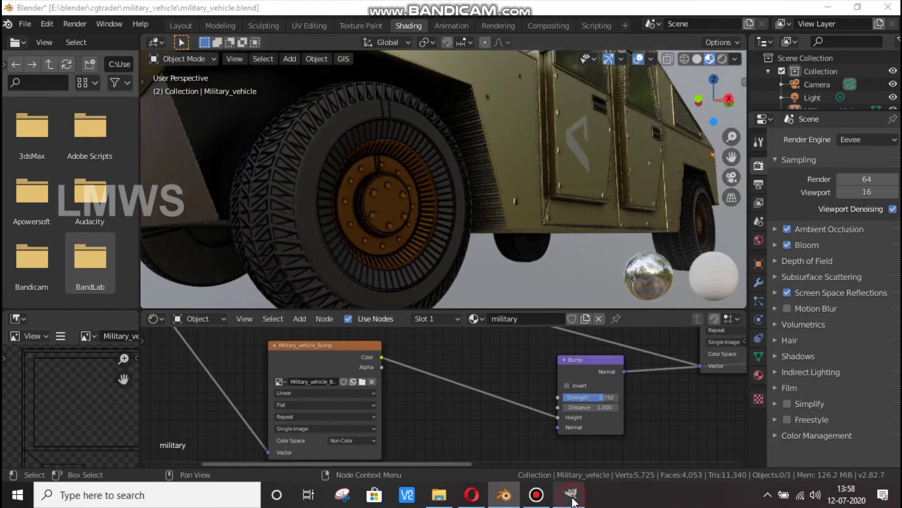
left_click(571, 495)
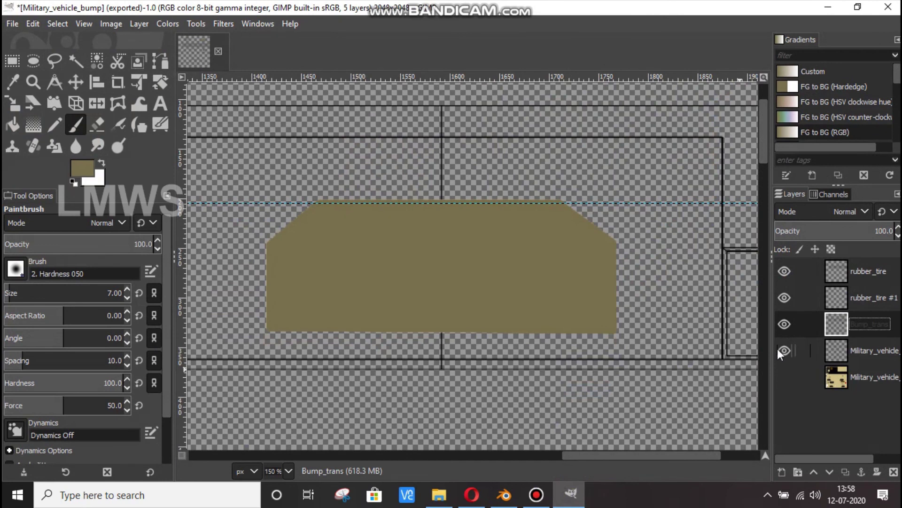
Step: Zoom out on the olive panel, open and dismiss the export options, then return to Blender
scroll(574, 332, "down", 2, "ctrl")
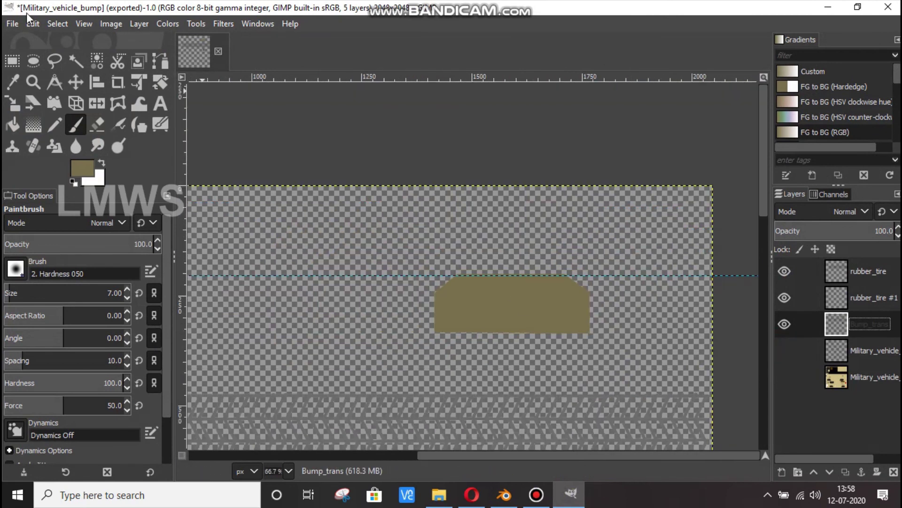
left_click(12, 26)
key("Escape")
left_click(504, 495)
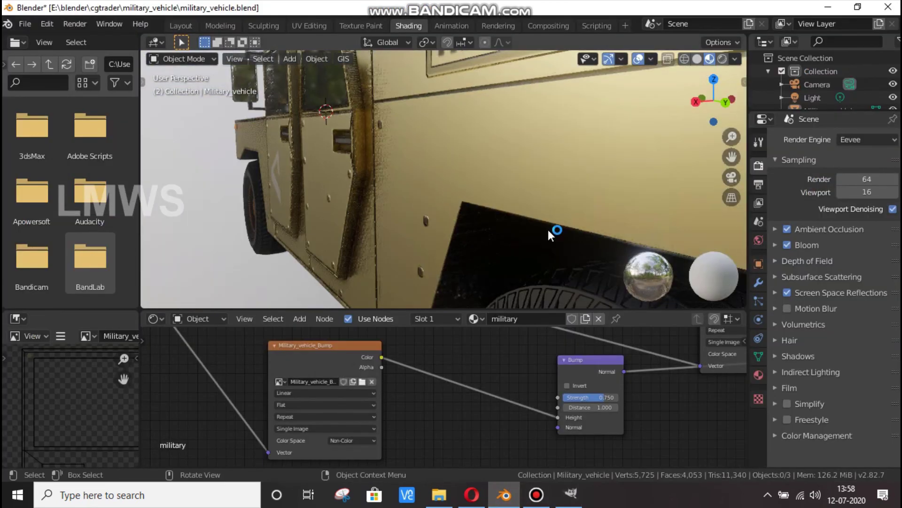
Step: Reload the bump image, orbit to check the rear panel relief, and save the blend file
mouse_move(542, 248)
middle_mouse_down()
mouse_move(513, 230)
mouse_move(444, 242)
middle_mouse_up()
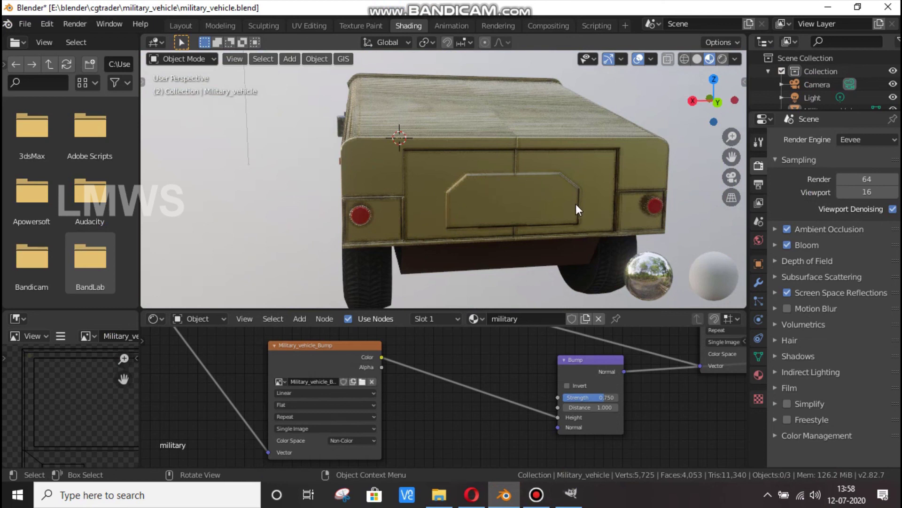
mouse_move(429, 235)
middle_mouse_down()
mouse_move(497, 256)
mouse_move(485, 220)
mouse_move(465, 264)
middle_mouse_up()
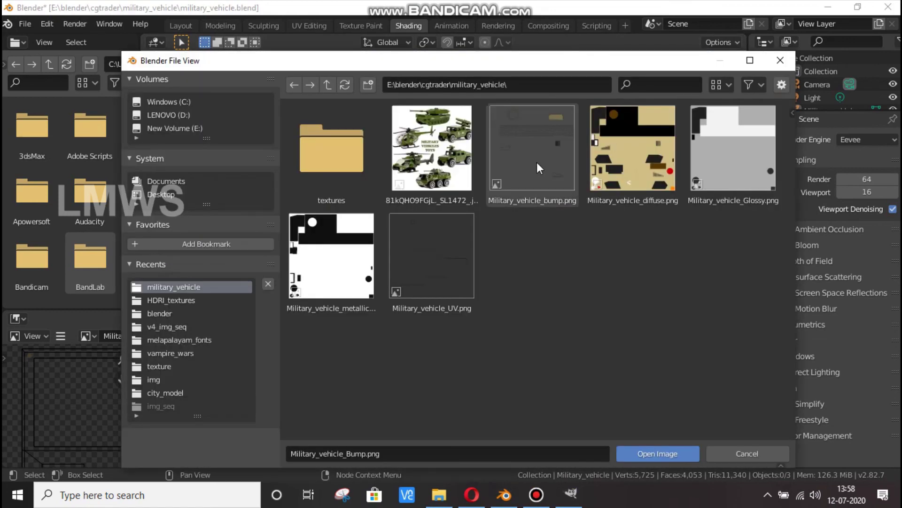
double_click(537, 163)
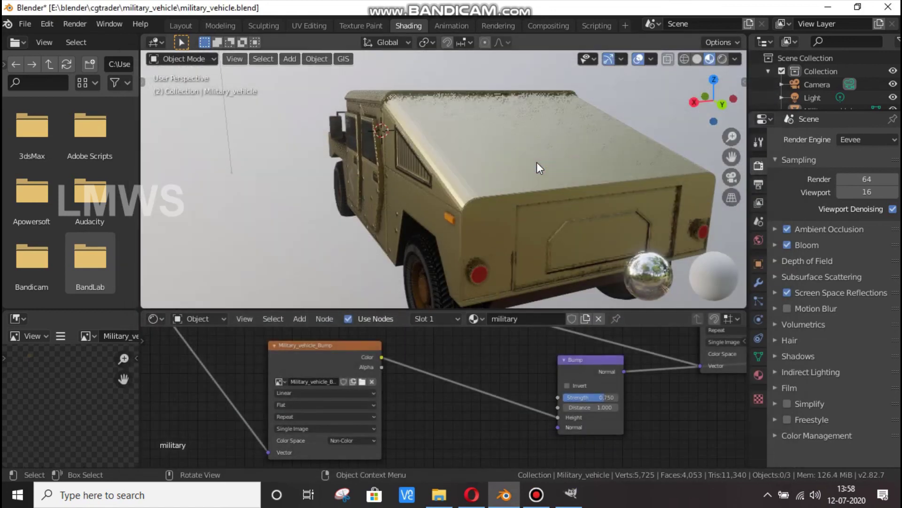
middle_click_drag(520, 210, 486, 202)
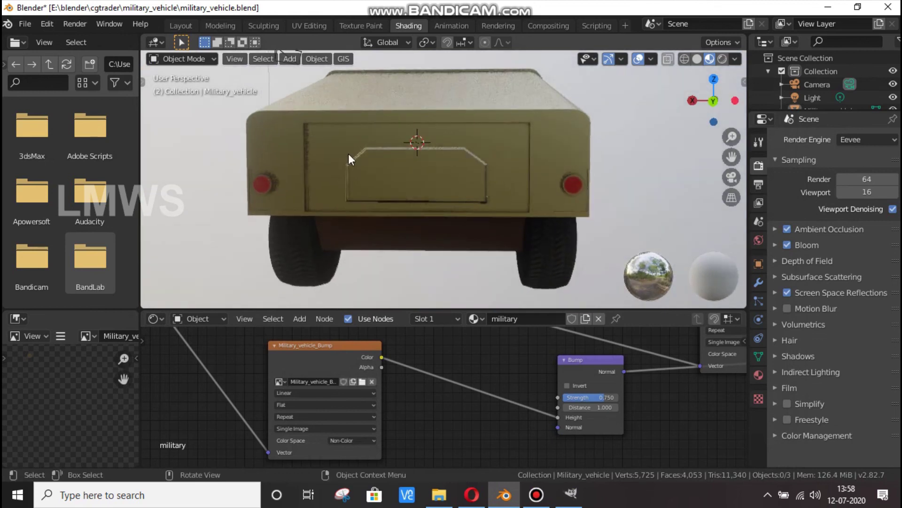
middle_click_drag(397, 212, 657, 182)
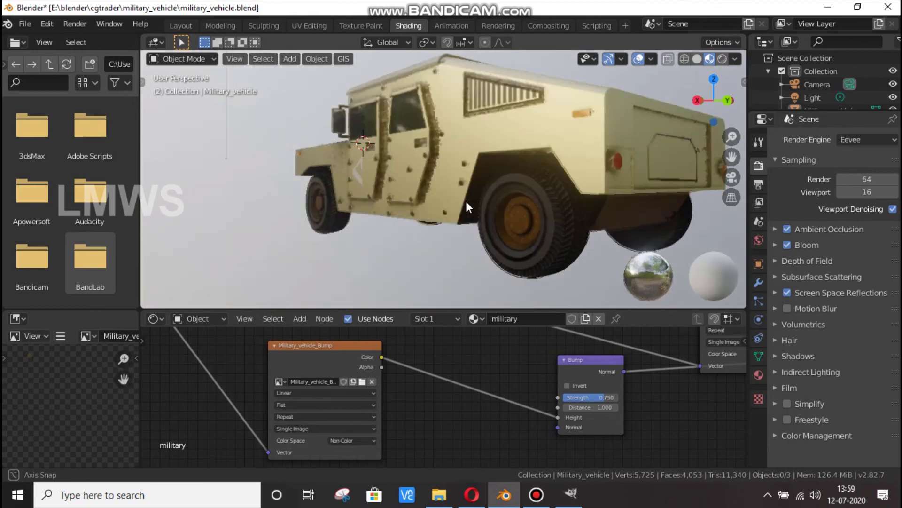
key("ctrl+s")
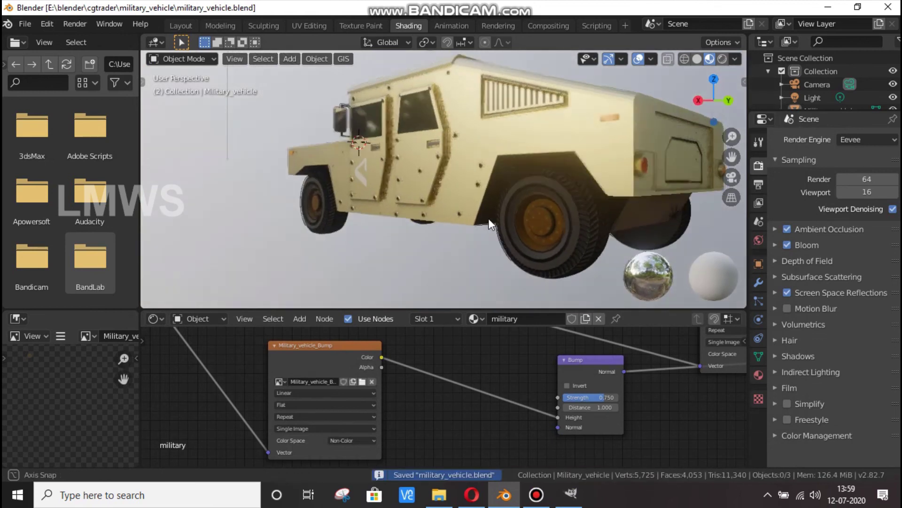
Step: View the vehicle in Right Orthographic and zoom on its side, then return to GIMP
middle_click_drag(489, 218, 557, 218)
key("KP_3")
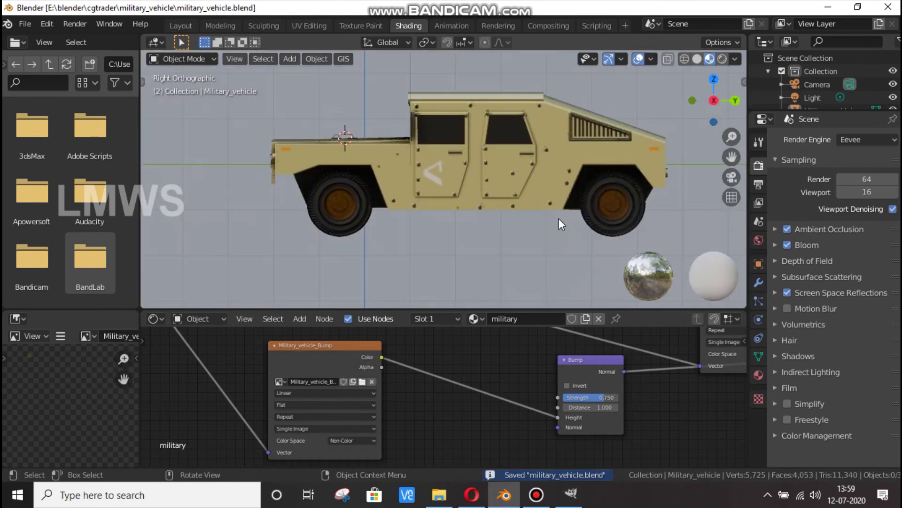
scroll(573, 195, "up", 4)
scroll(478, 206, "down", 2)
scroll(395, 224, "up", 1)
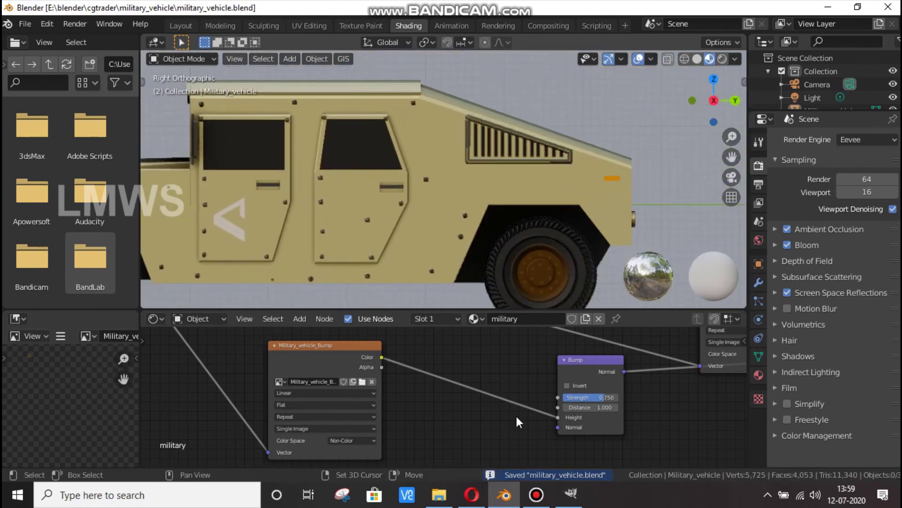
left_click(570, 493)
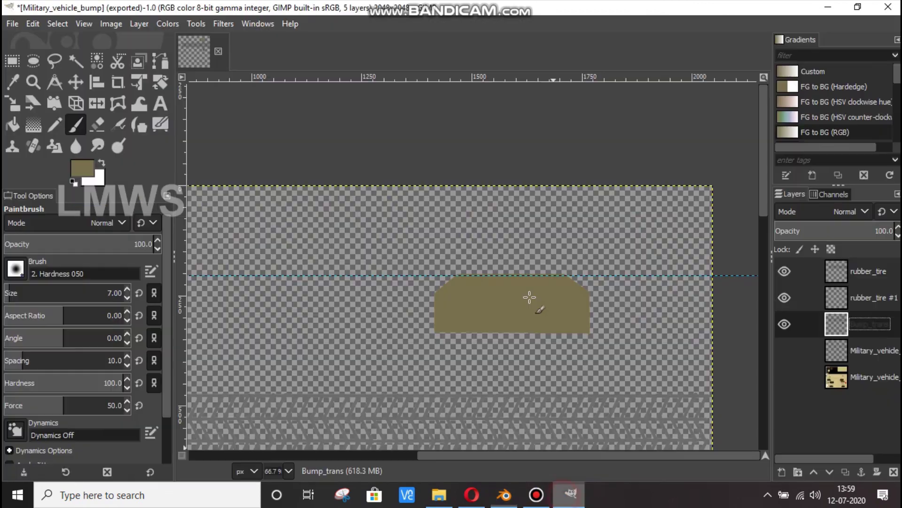
Step: Show the vehicle's colour texture layer under the bump panel, zoom out to compare, then return to Blender
left_click(785, 381)
scroll(558, 308, "down", 5)
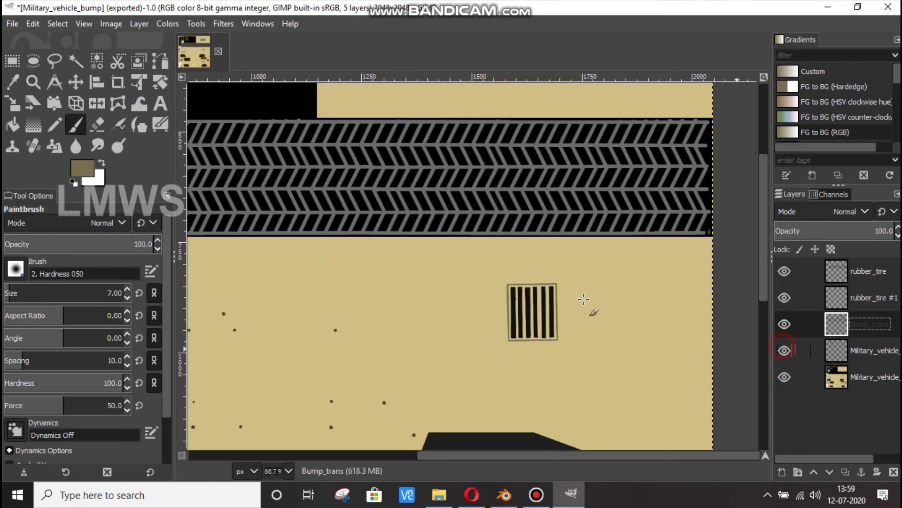
scroll(584, 299, "down", 2)
scroll(578, 301, "down", 1, "ctrl")
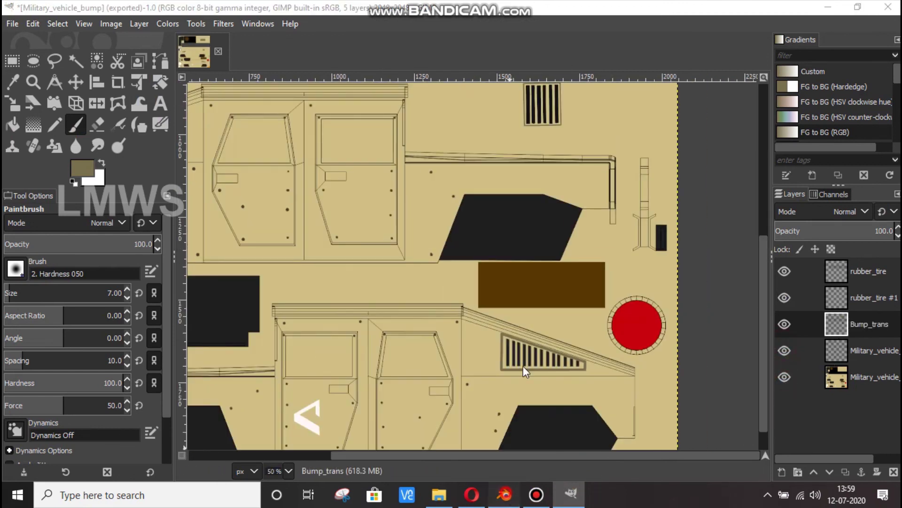
left_click(504, 494)
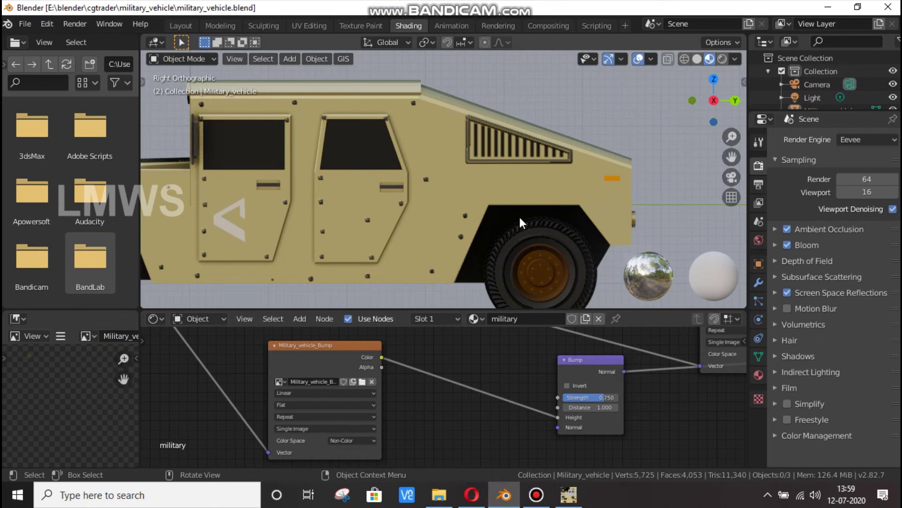
left_click(536, 495)
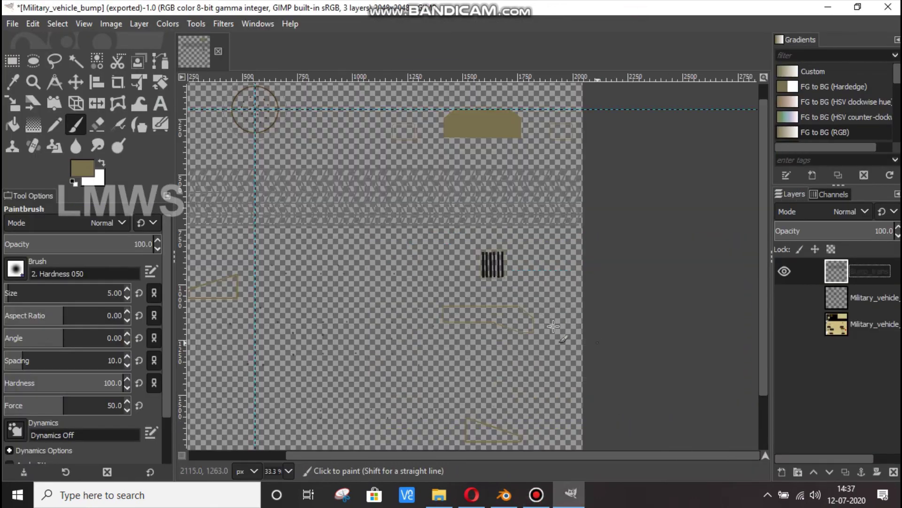
scroll(555, 320, "up", 3, "ctrl")
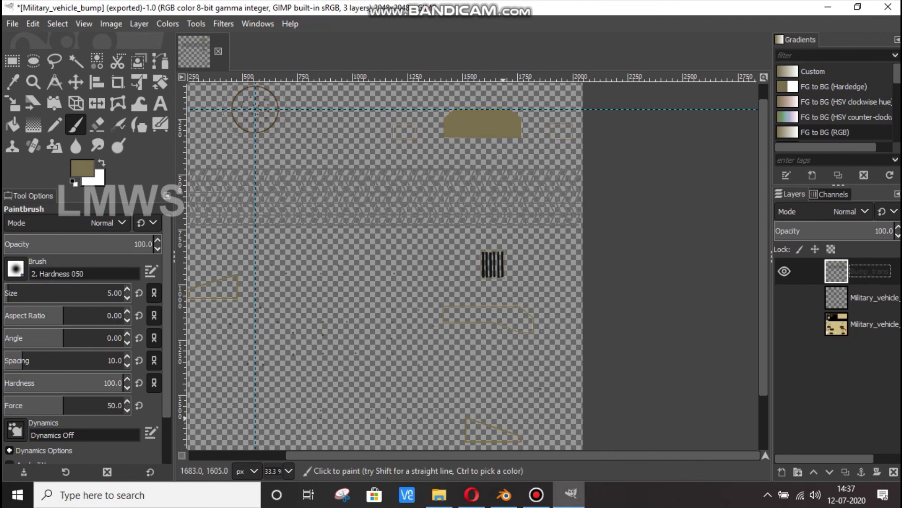
left_click(504, 494)
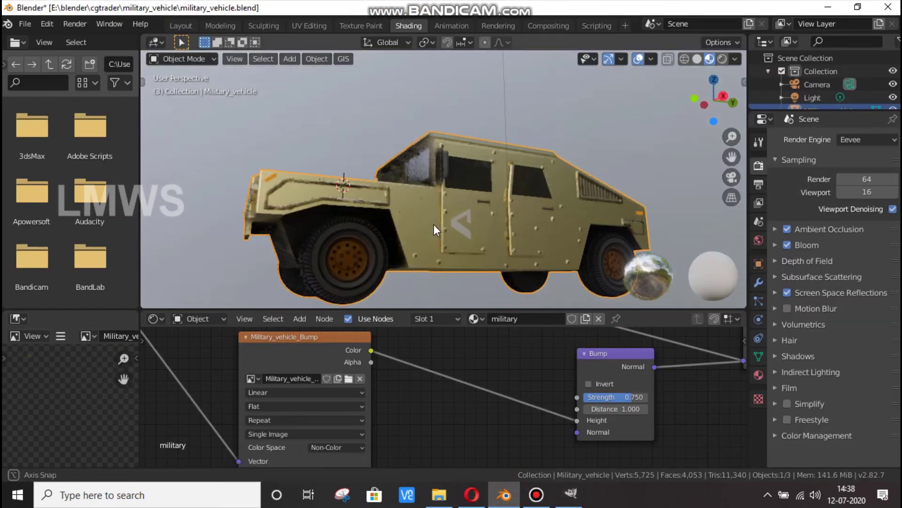
Step: Bring the Bump node into view and disconnect it from the material's Normal input
mouse_move(434, 225)
middle_mouse_down()
mouse_move(545, 256)
mouse_move(588, 256)
middle_mouse_up()
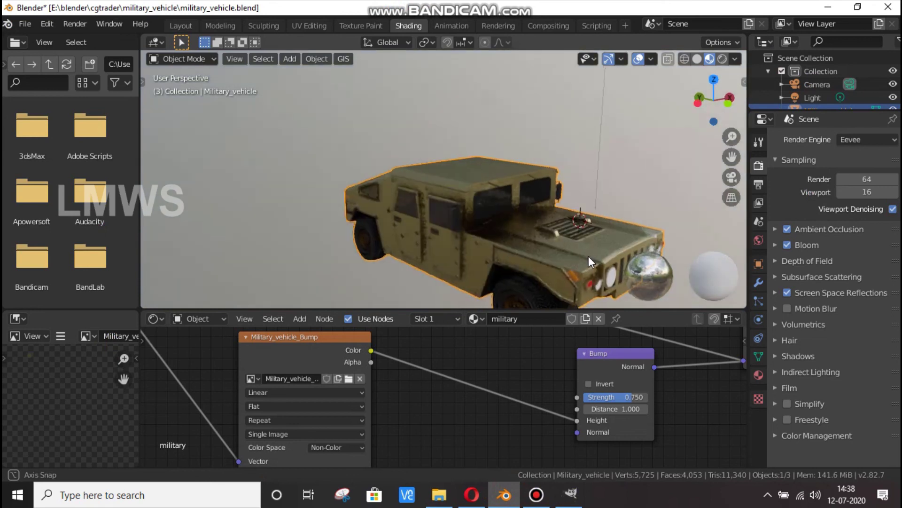
scroll(421, 379, "down", 2)
mouse_move(672, 402)
middle_mouse_down()
mouse_move(355, 415)
mouse_move(487, 391)
middle_mouse_up()
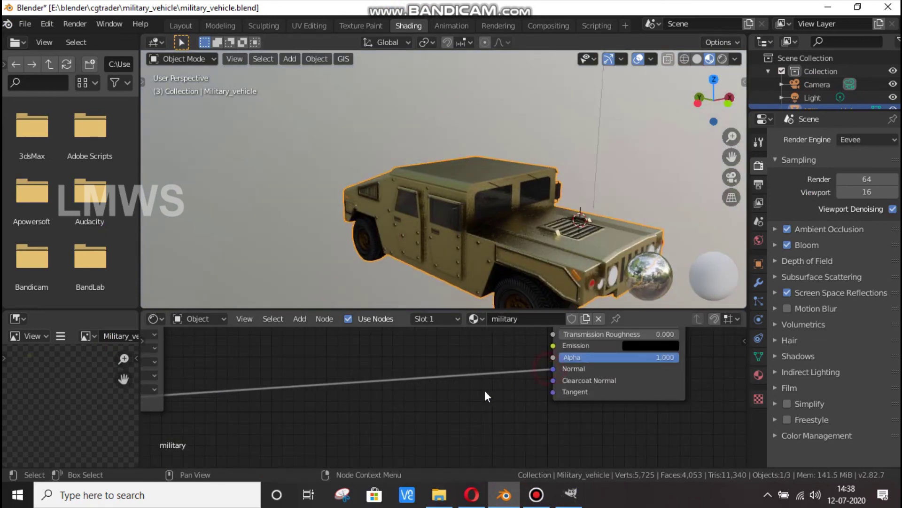
left_click_drag(469, 387, 484, 390)
Step: Frame the image, Bump and shader nodes, and link Bump Normal to Principled BSDF Normal
middle_click_drag(404, 224, 379, 224)
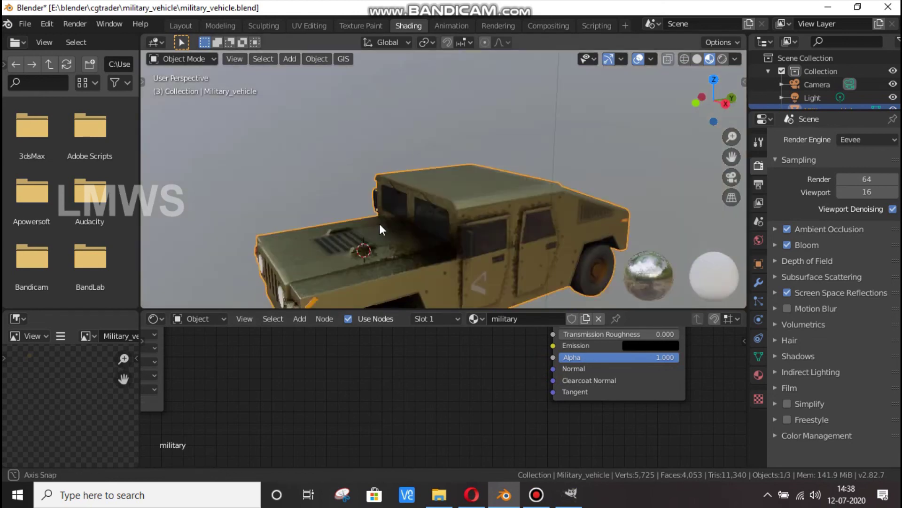
scroll(447, 363, "down", 2)
mouse_move(401, 376)
middle_mouse_down()
mouse_move(483, 378)
mouse_move(415, 414)
middle_mouse_up()
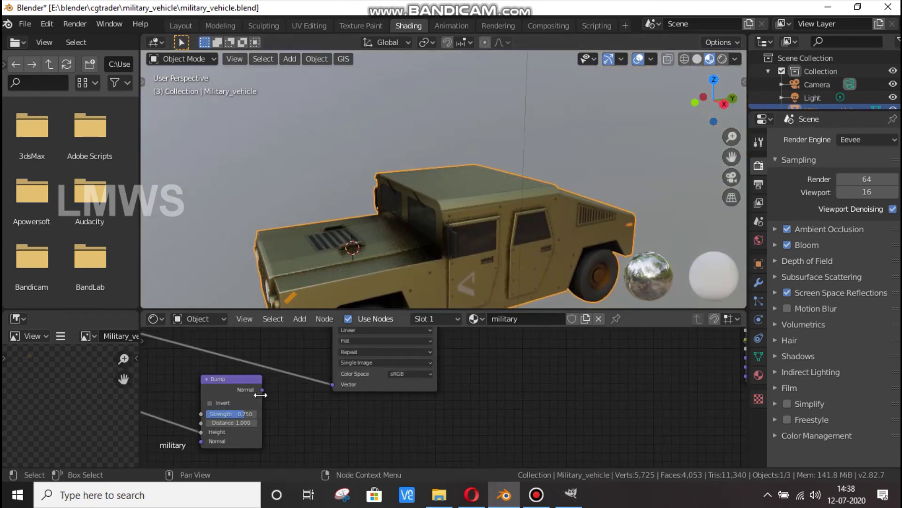
scroll(415, 414, "down", 1)
middle_click_drag(336, 412, 173, 404)
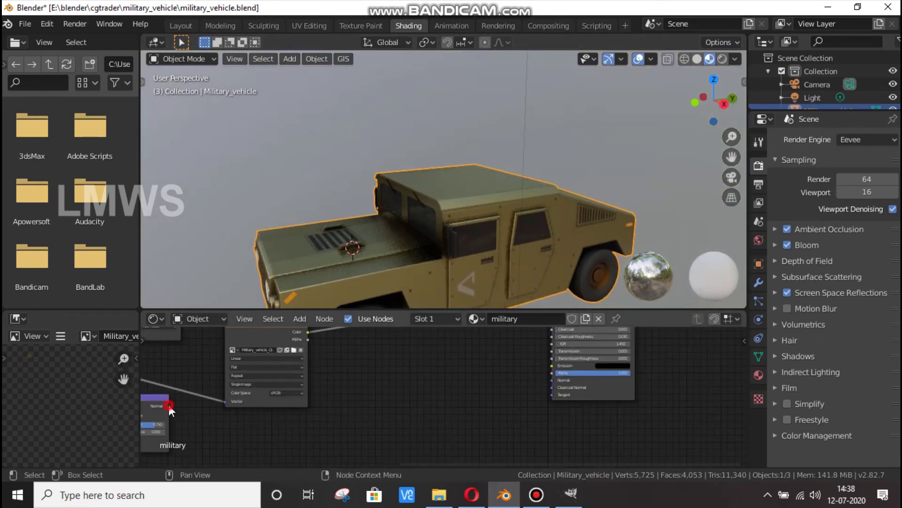
left_click_drag(168, 405, 554, 382)
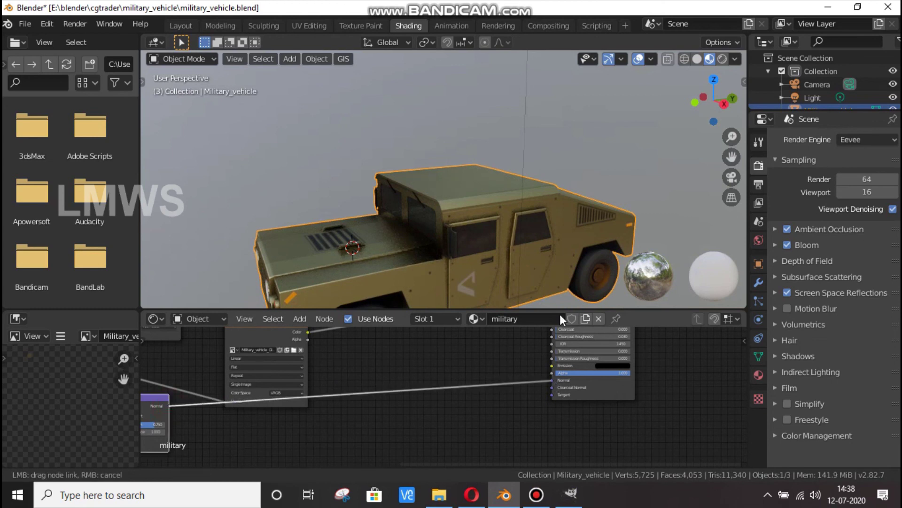
scroll(508, 245, "up", 2)
scroll(470, 244, "up", 2)
Step: Orbit the vehicle from front-left, rear-left and side, then save the blend file
mouse_move(436, 245)
middle_mouse_down()
mouse_move(461, 216)
mouse_move(577, 219)
middle_mouse_up()
scroll(577, 219, "down", 3)
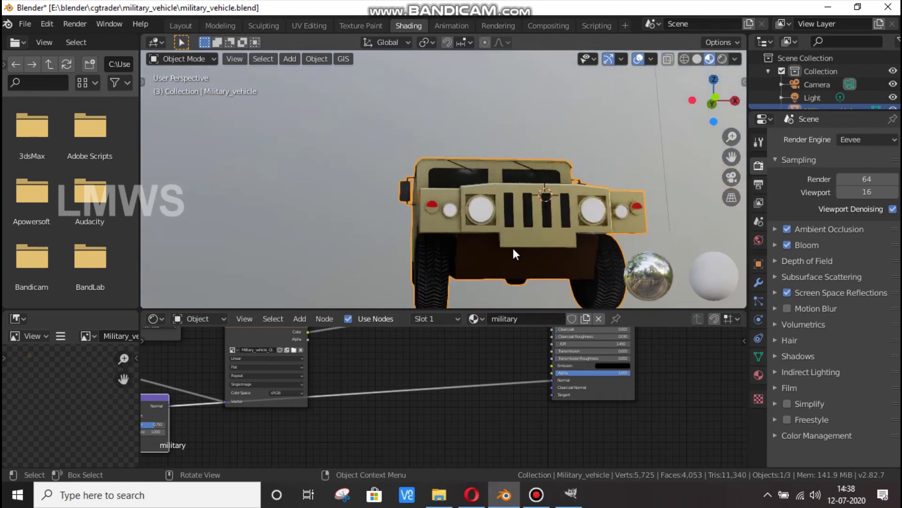
mouse_move(512, 246)
middle_mouse_down()
mouse_move(283, 262)
mouse_move(323, 224)
mouse_move(428, 223)
mouse_move(575, 251)
middle_mouse_up()
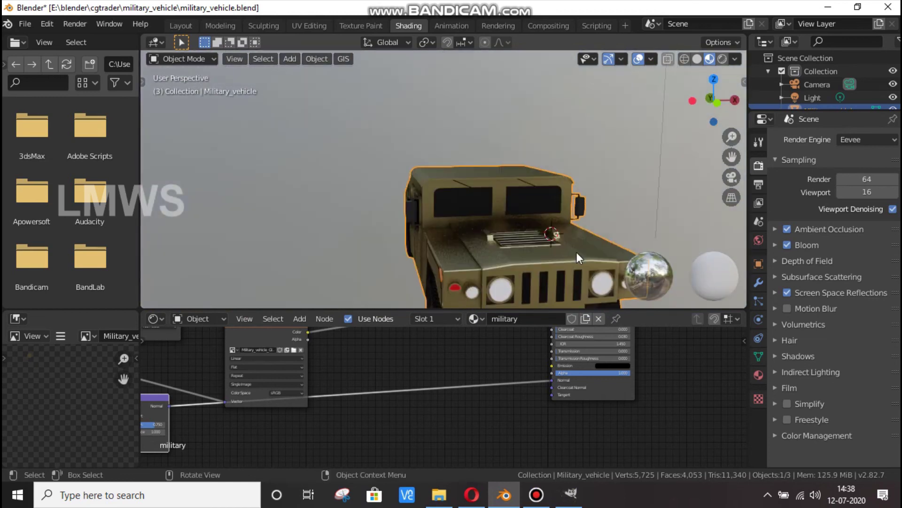
mouse_move(561, 260)
middle_mouse_down()
mouse_move(394, 258)
mouse_move(317, 231)
mouse_move(357, 215)
mouse_move(429, 219)
middle_mouse_up()
key("ctrl+s")
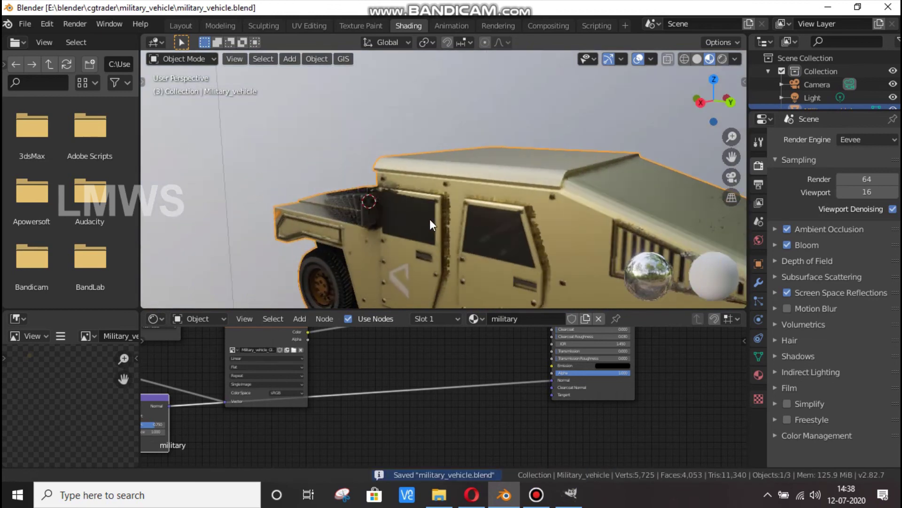
Step: Zoom in close on the side panel's bump detail and save again
scroll(407, 232, "up", 2)
scroll(426, 233, "up", 2)
scroll(420, 234, "down", 1)
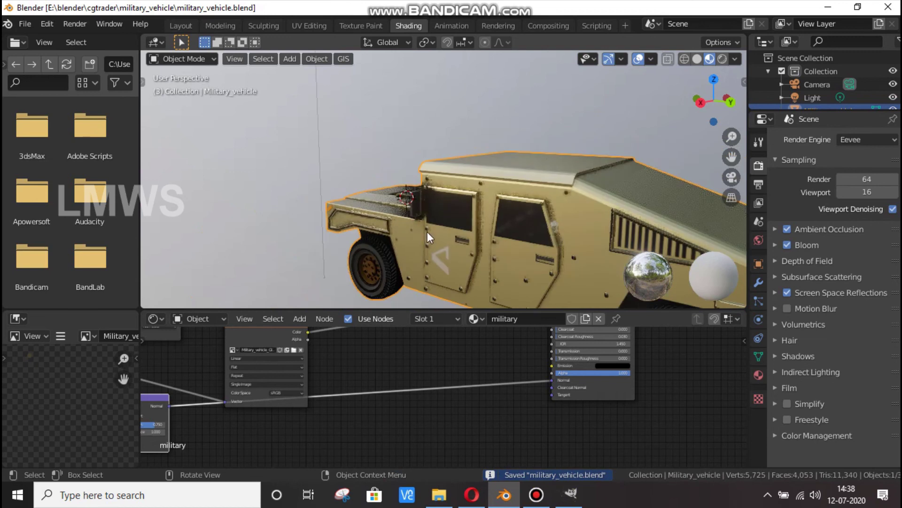
scroll(407, 242, "up", 1)
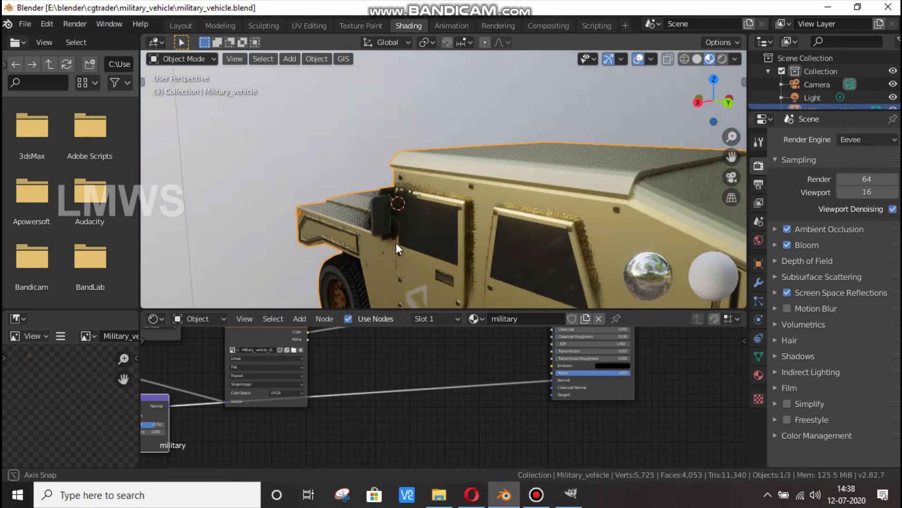
scroll(355, 258, "up", 2)
mouse_move(346, 259)
middle_mouse_down()
mouse_move(334, 248)
mouse_move(281, 241)
mouse_move(286, 215)
mouse_move(329, 239)
middle_mouse_up()
key("ctrl+s")
Step: Pull back to side and front-quarter views of the vehicle, then switch to GIMP
scroll(357, 245, "down", 5)
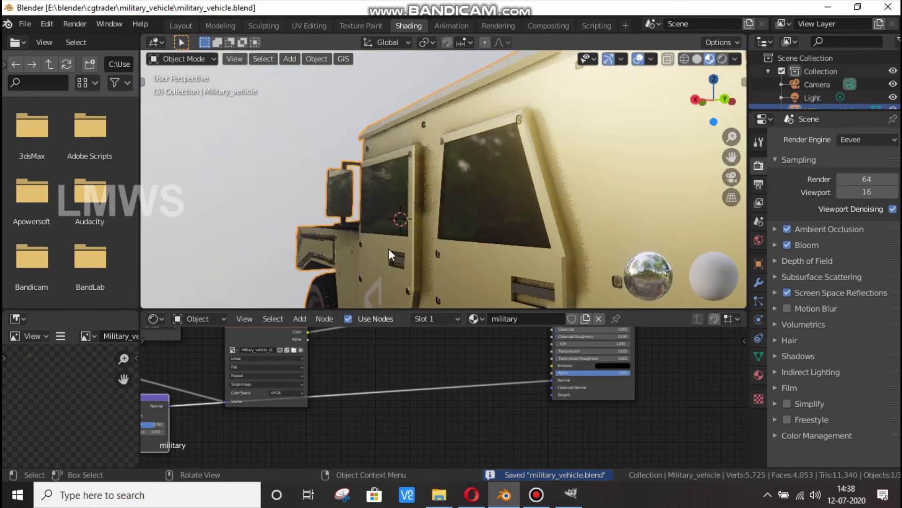
mouse_move(388, 249)
middle_mouse_down()
mouse_move(585, 283)
mouse_move(436, 288)
middle_mouse_up()
scroll(426, 248, "down", 3)
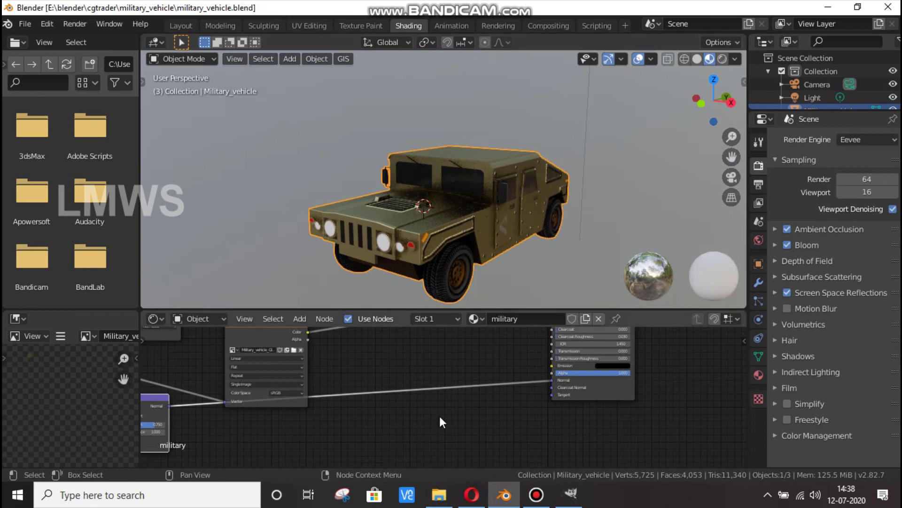
scroll(439, 416, "down", 2)
scroll(437, 430, "down", 1)
scroll(437, 429, "up", 1, "shift")
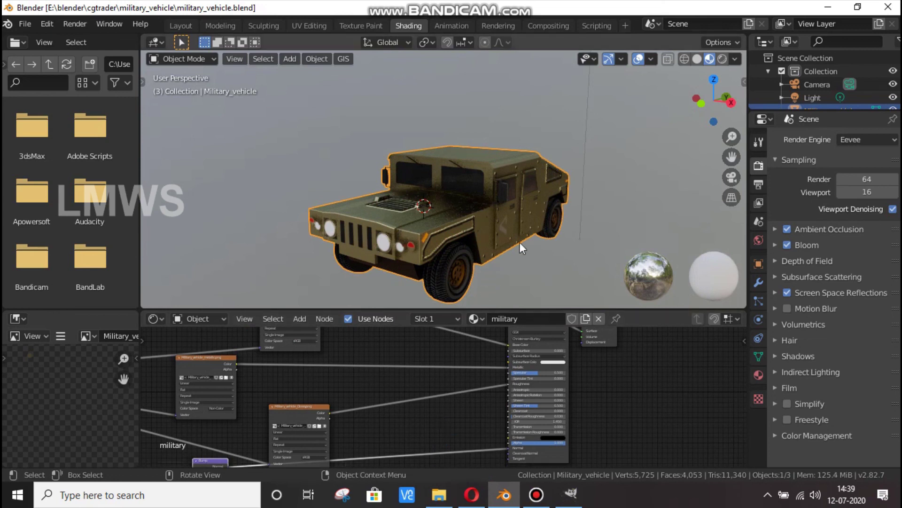
mouse_move(519, 242)
middle_mouse_down()
mouse_move(379, 231)
mouse_move(619, 242)
mouse_move(421, 237)
mouse_move(394, 247)
middle_mouse_up()
scroll(394, 248, "down", 1)
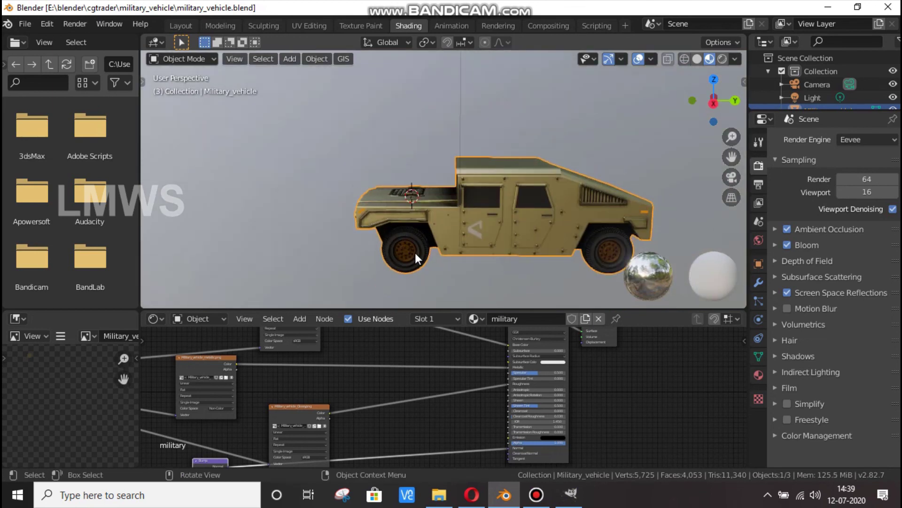
mouse_move(415, 252)
middle_mouse_down()
mouse_move(509, 218)
mouse_move(559, 254)
middle_mouse_up()
scroll(472, 231, "up", 3)
key("alt+Tab")
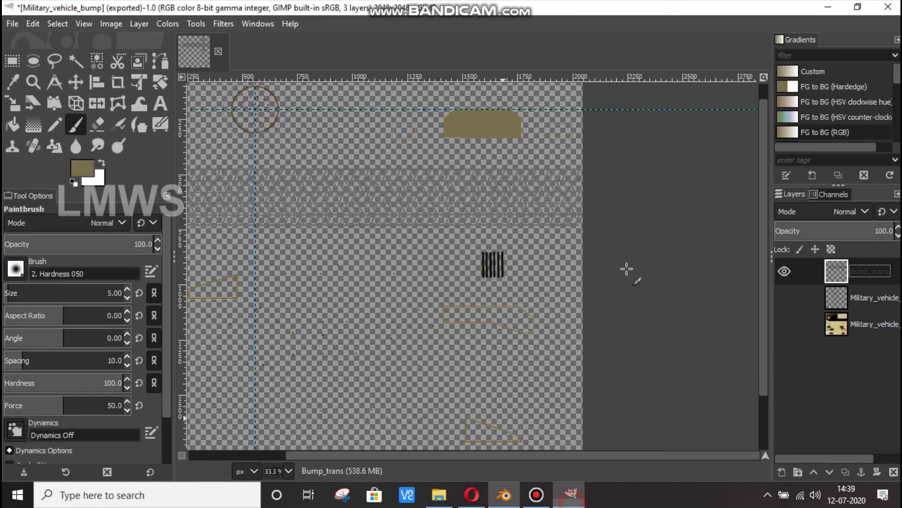